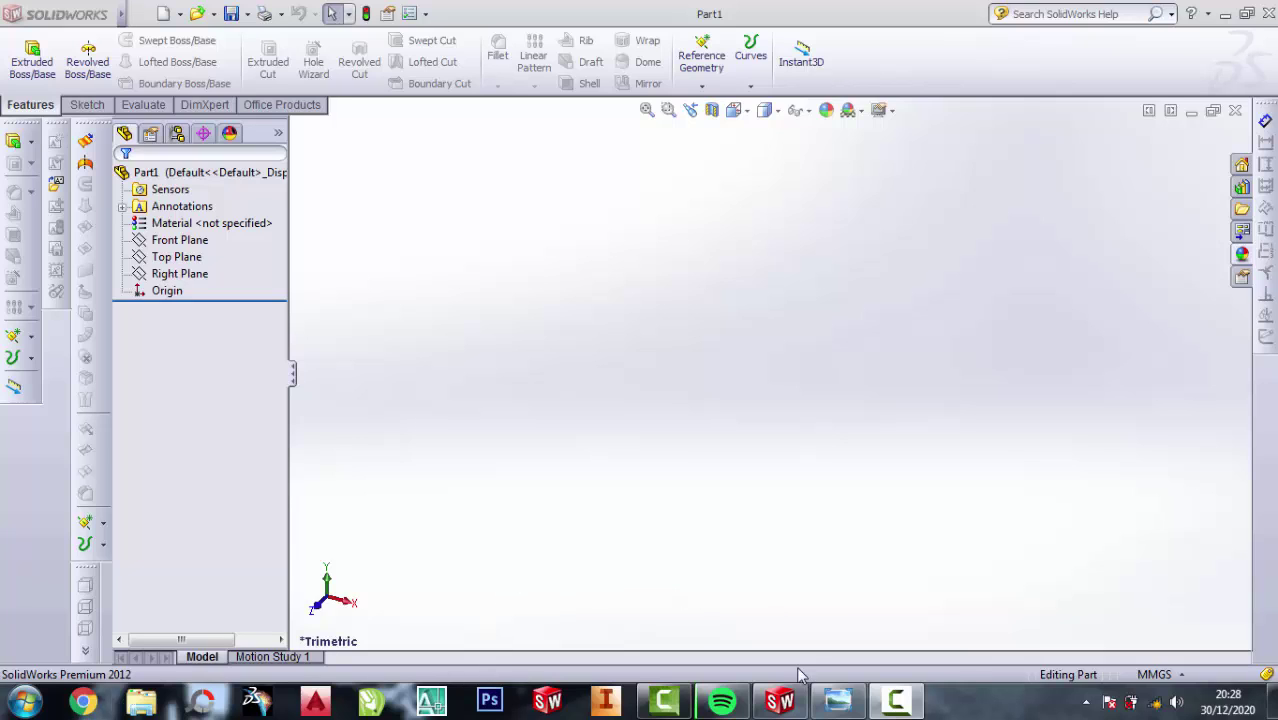
Zoom in on the reference drawing in Photo Viewer, then go back to the part.
{"action": "left_click", "coordinate": [838, 700]}
{"action": "scroll", "coordinate": [770, 275], "scroll_direction": "up", "scroll_amount": 1}
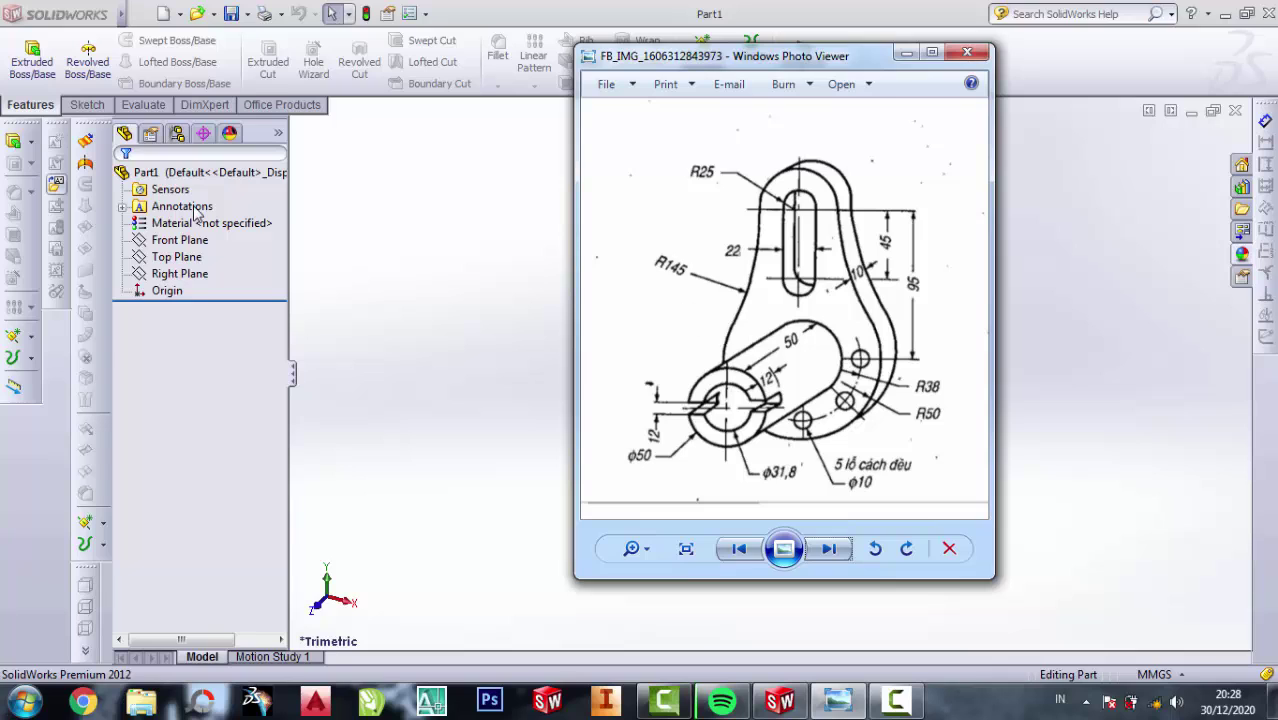
{"action": "left_click", "coordinate": [371, 243]}
Select the Top Plane and orient the view Normal To it.
{"action": "left_click", "coordinate": [170, 244]}
{"action": "left_click", "coordinate": [169, 258]}
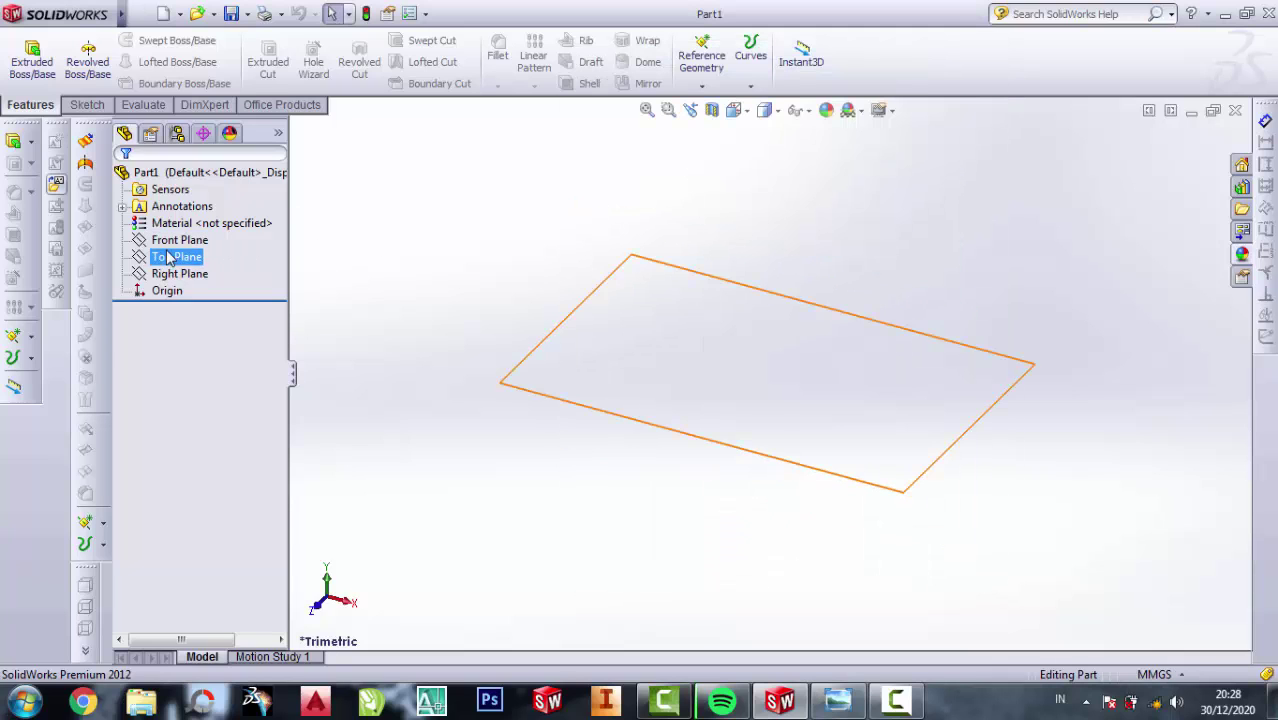
{"action": "left_click", "coordinate": [172, 272]}
{"action": "left_click", "coordinate": [175, 258]}
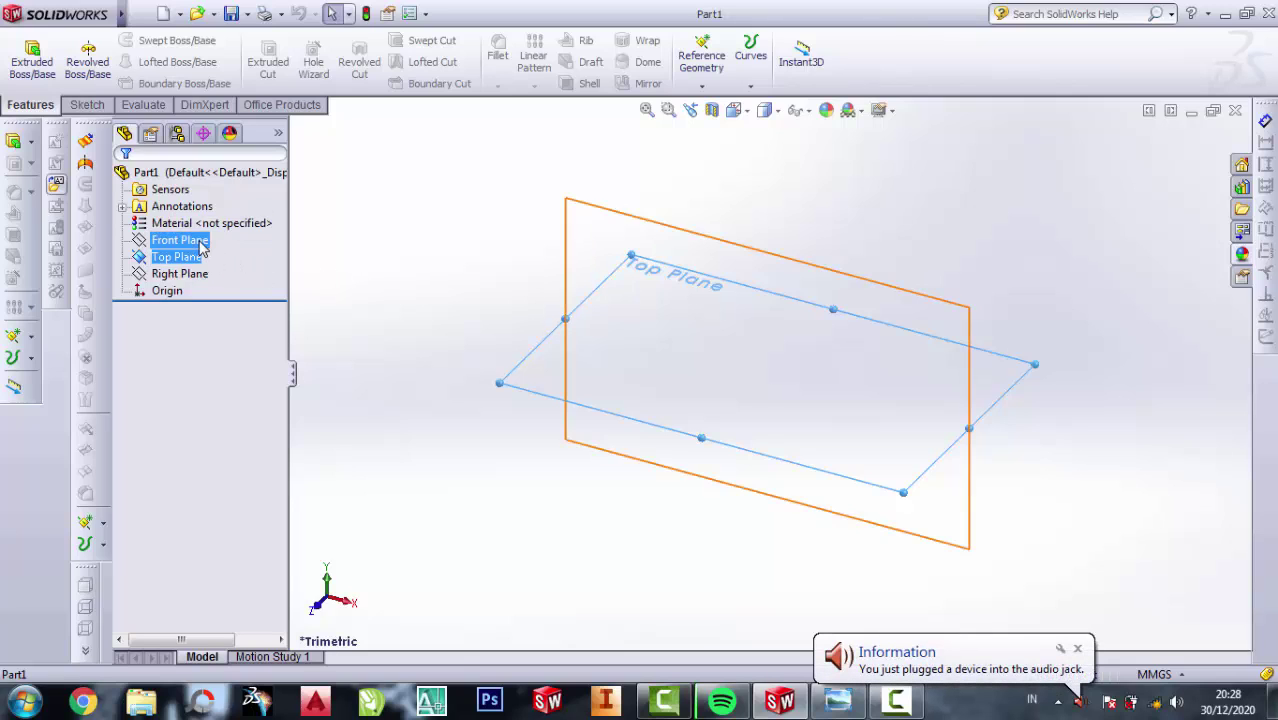
{"action": "left_click", "coordinate": [180, 241], "text": "ctrl"}
{"action": "left_click", "coordinate": [190, 259]}
{"action": "left_click", "coordinate": [270, 230]}
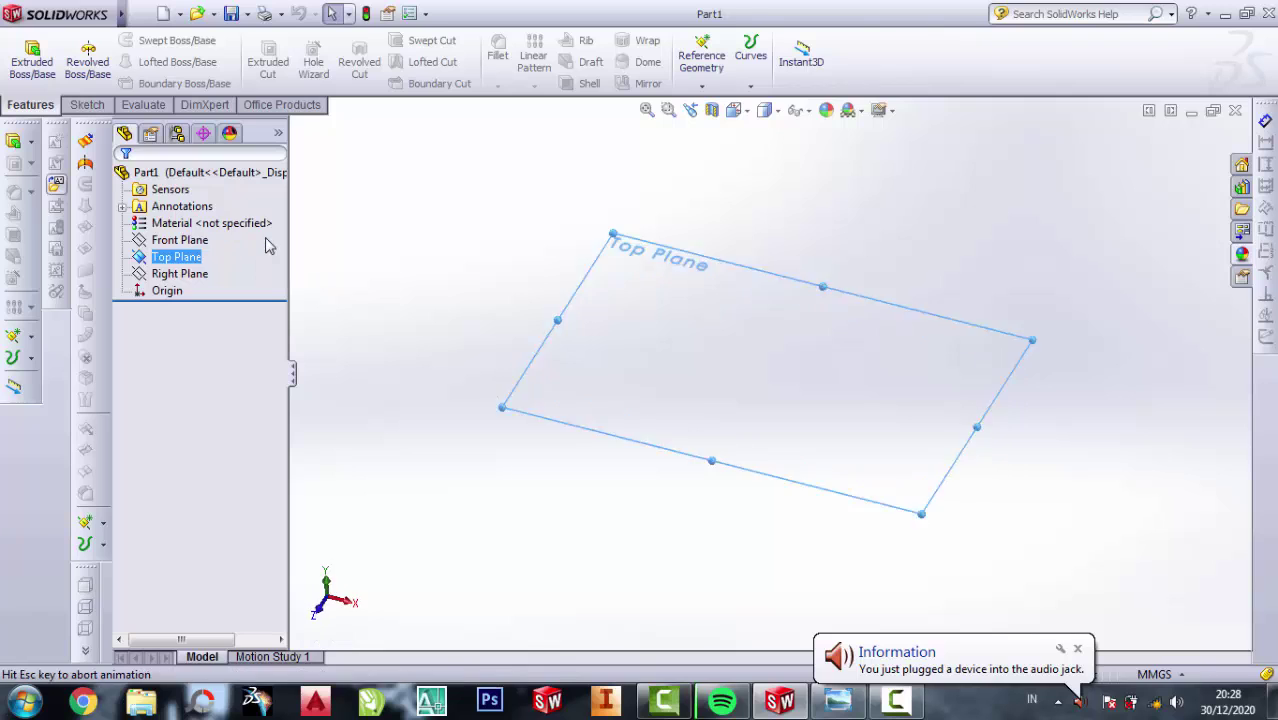
{"action": "left_click", "coordinate": [838, 700]}
Zoom the reference drawing onto the hub showing R38, R50 and the five Ø10 holes.
{"action": "scroll", "coordinate": [864, 494], "scroll_direction": "up", "scroll_amount": 2}
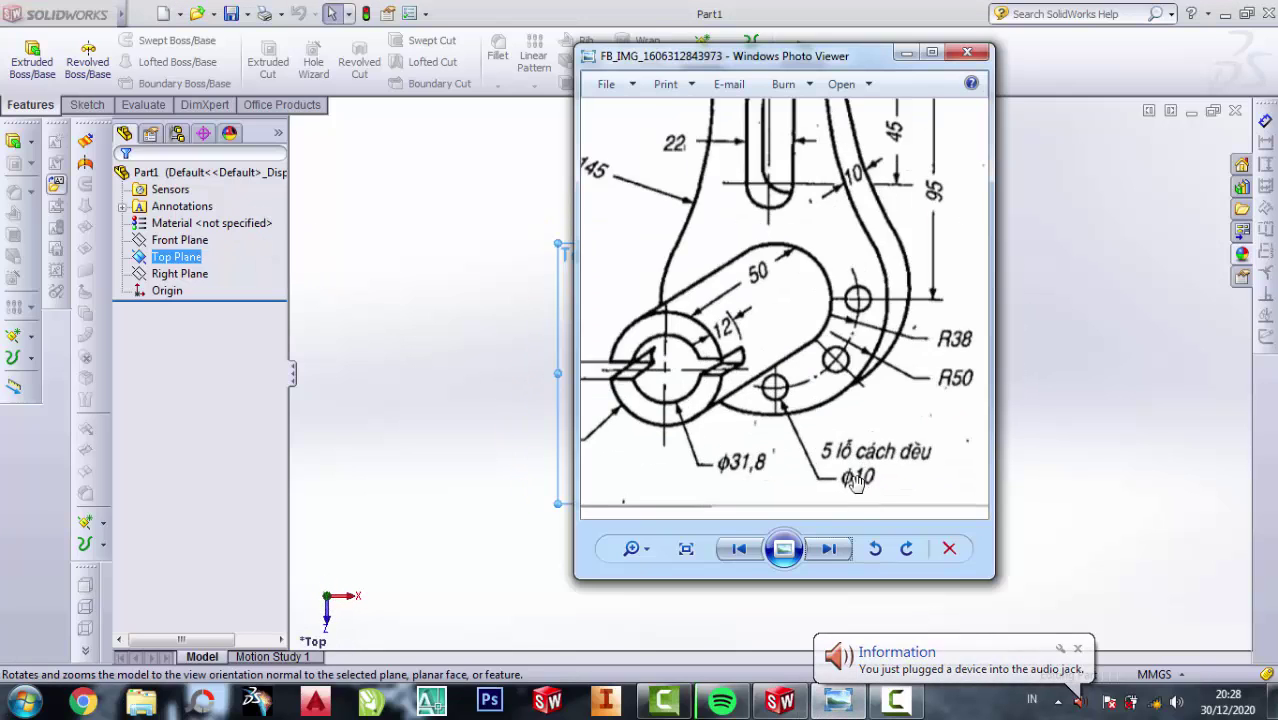
{"action": "scroll", "coordinate": [816, 431], "scroll_direction": "down", "scroll_amount": 1}
{"action": "scroll", "coordinate": [767, 360], "scroll_direction": "up", "scroll_amount": 1}
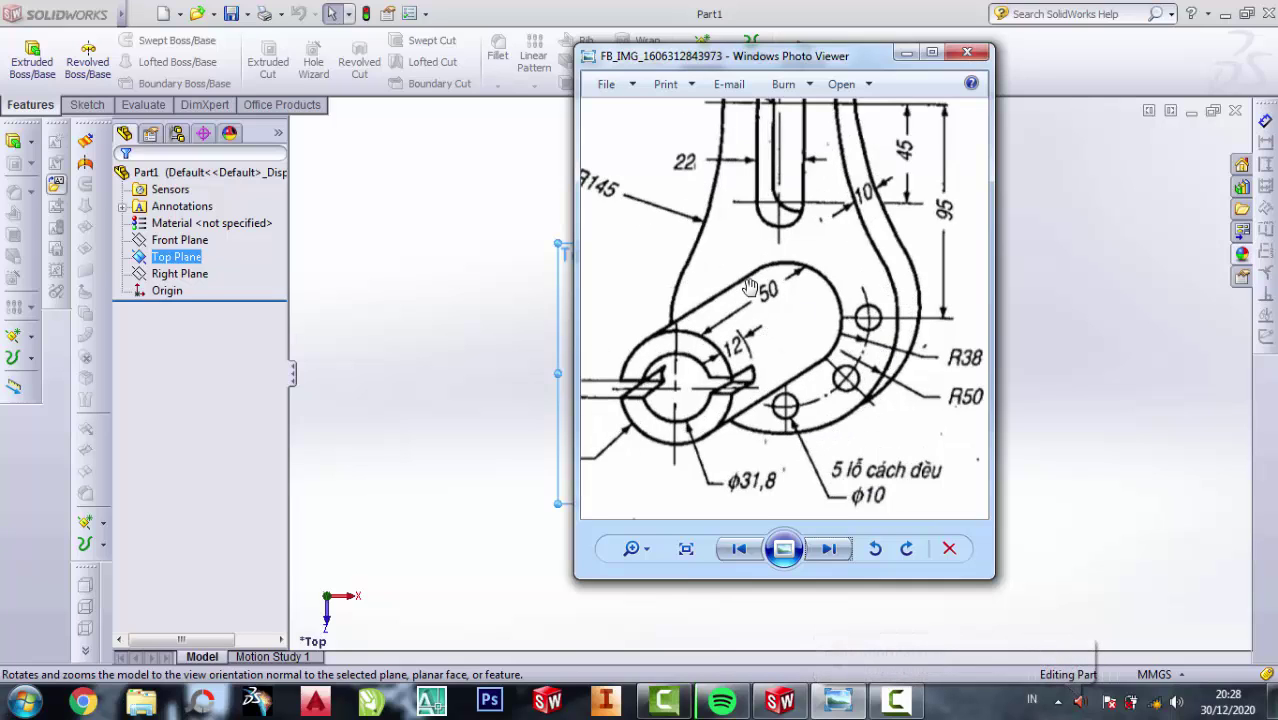
{"action": "scroll", "coordinate": [862, 498], "scroll_direction": "down", "scroll_amount": 1}
{"action": "scroll", "coordinate": [862, 482], "scroll_direction": "up", "scroll_amount": 1}
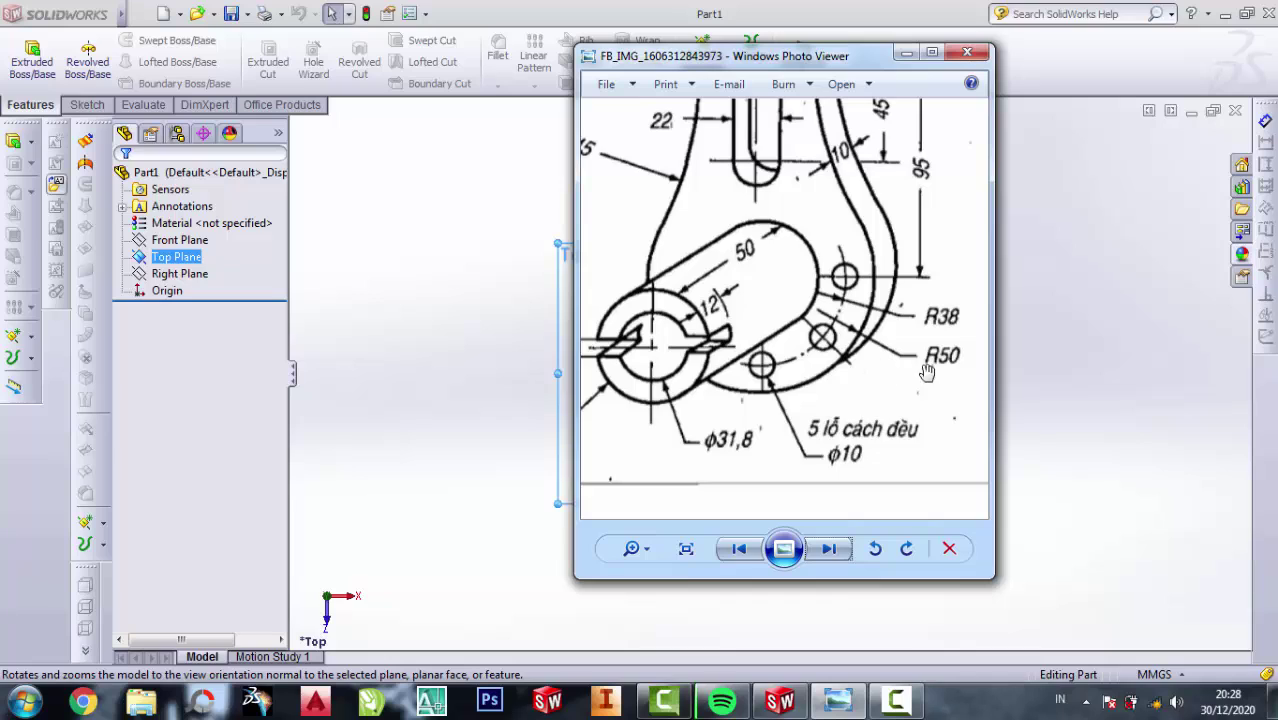
{"action": "scroll", "coordinate": [927, 372], "scroll_direction": "up", "scroll_amount": 1}
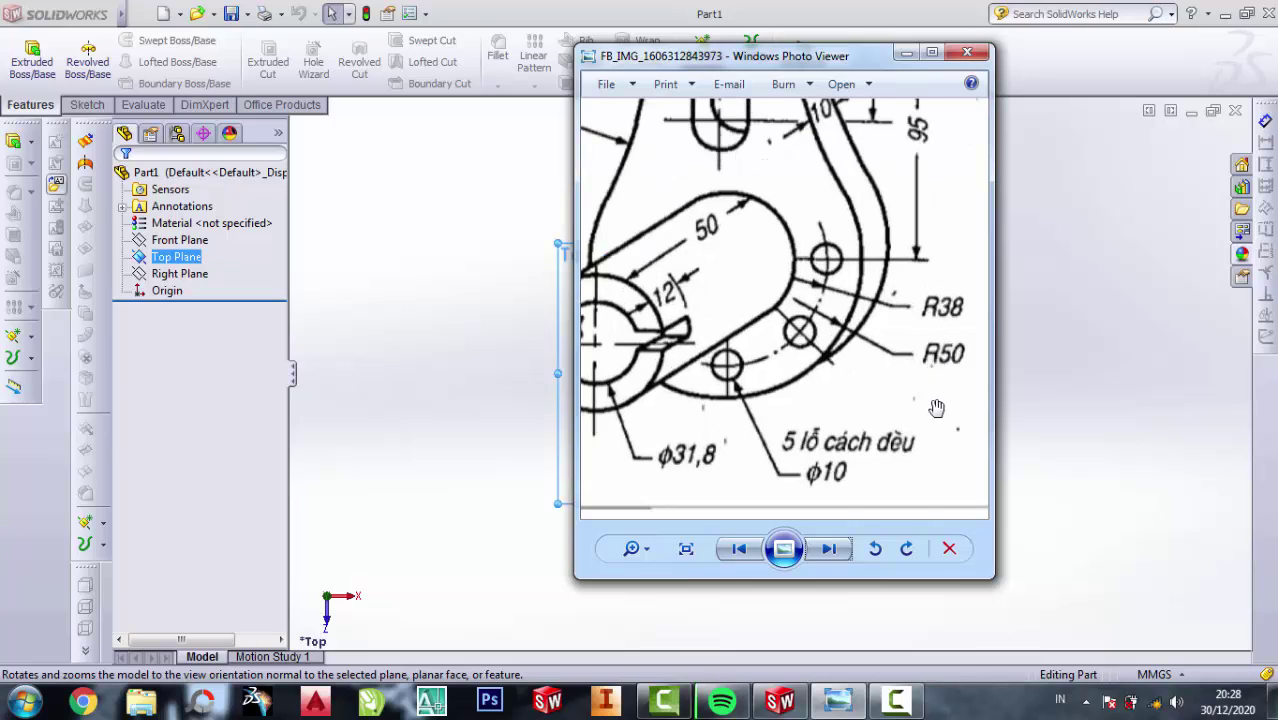
{"action": "left_click", "coordinate": [159, 222]}
Start a new sketch on the Top Plane, viewed normal to it.
{"action": "left_click", "coordinate": [407, 208]}
{"action": "left_click", "coordinate": [85, 105]}
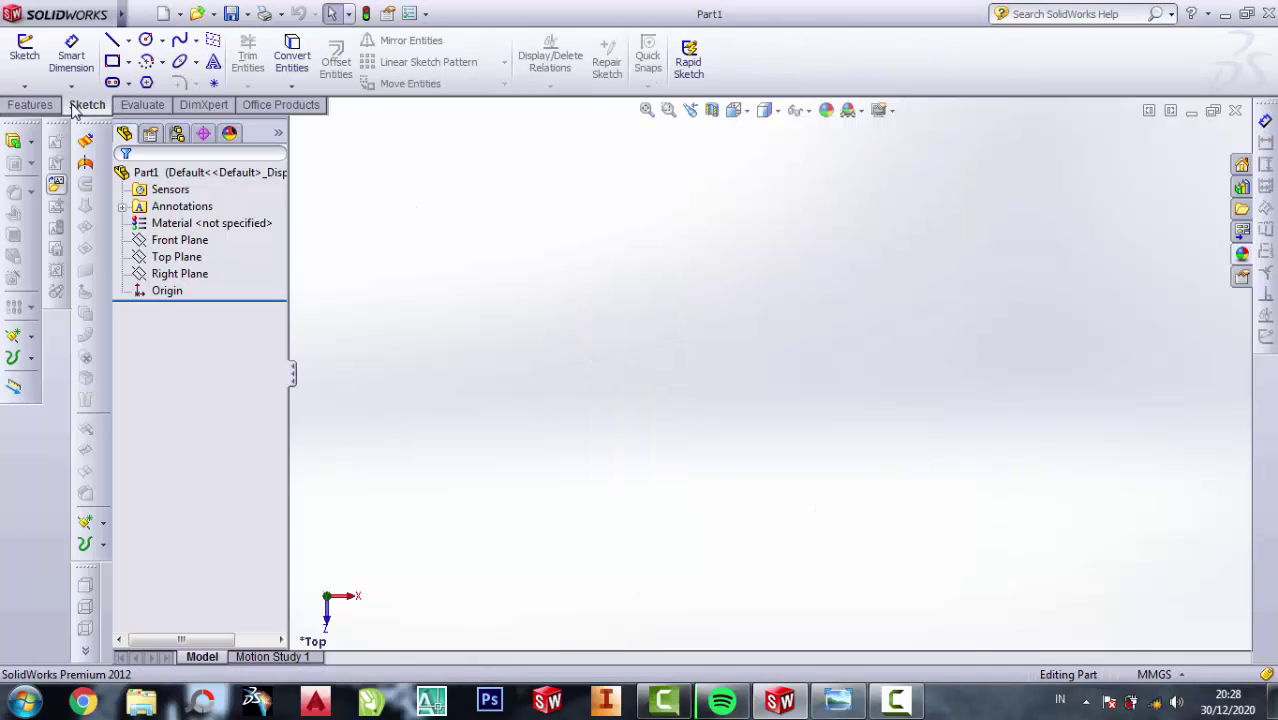
{"action": "left_click", "coordinate": [147, 44]}
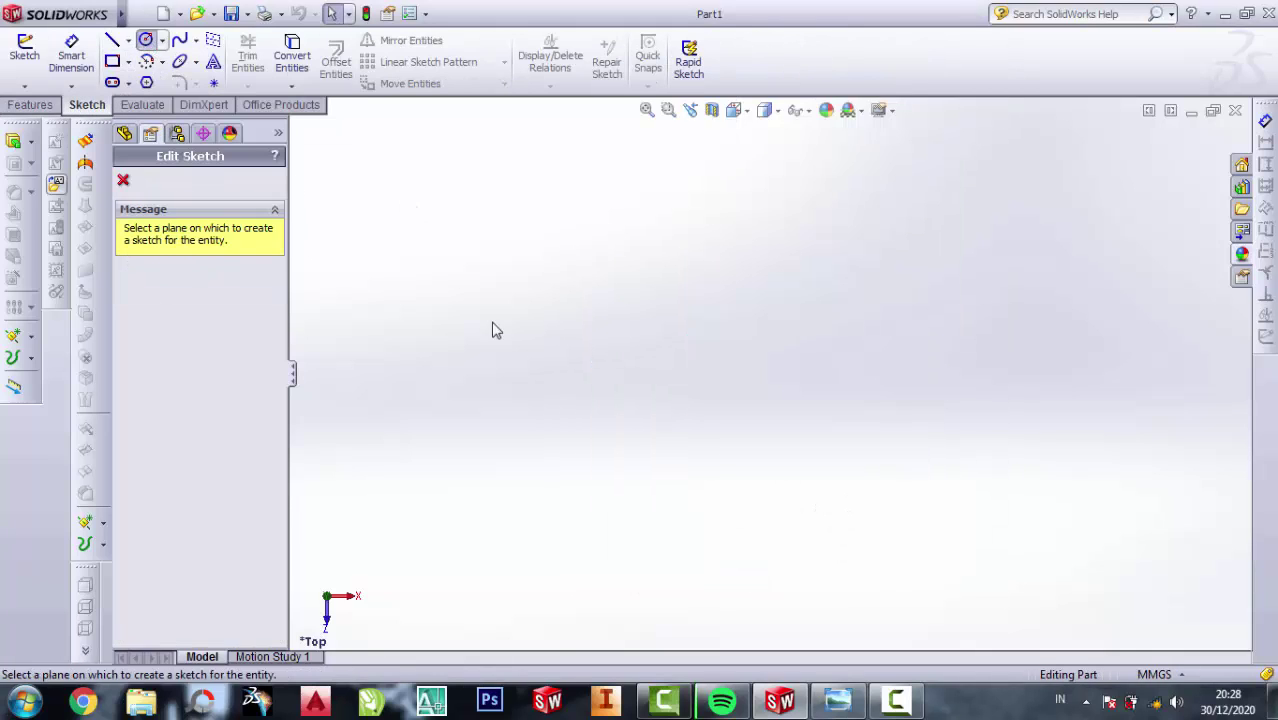
{"action": "left_click", "coordinate": [123, 181]}
{"action": "left_click", "coordinate": [172, 257]}
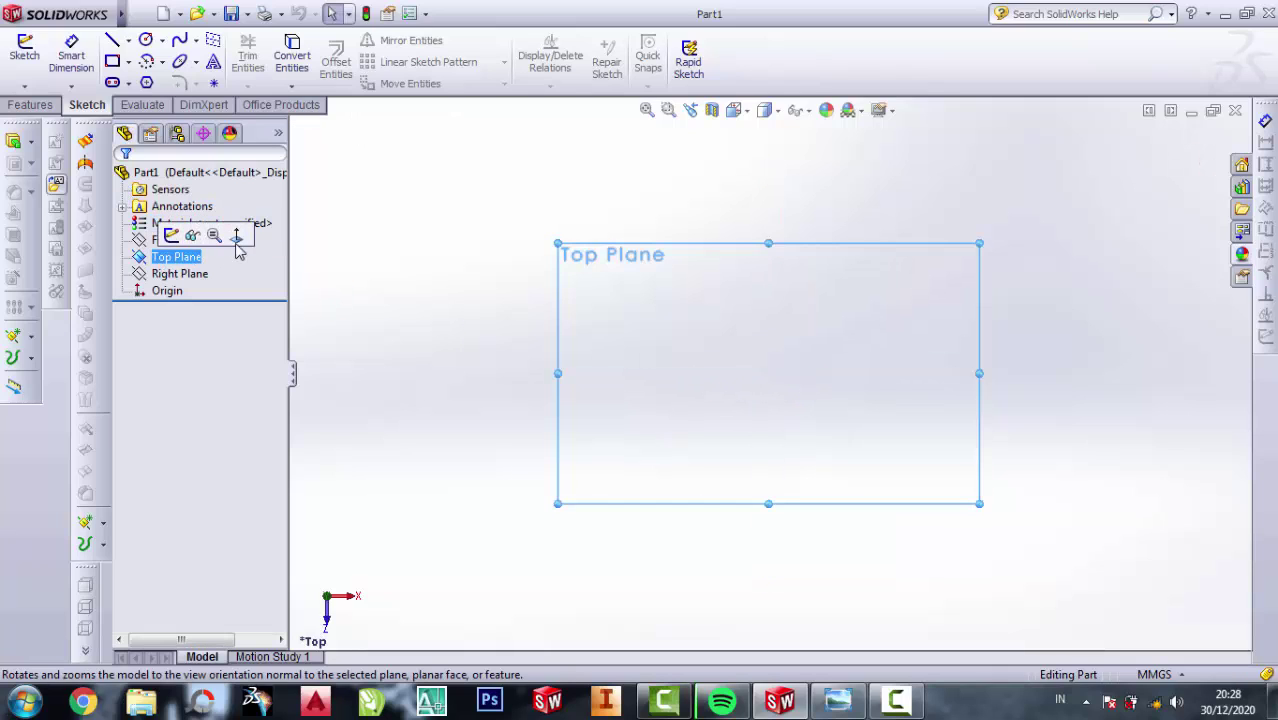
{"action": "left_click", "coordinate": [236, 240]}
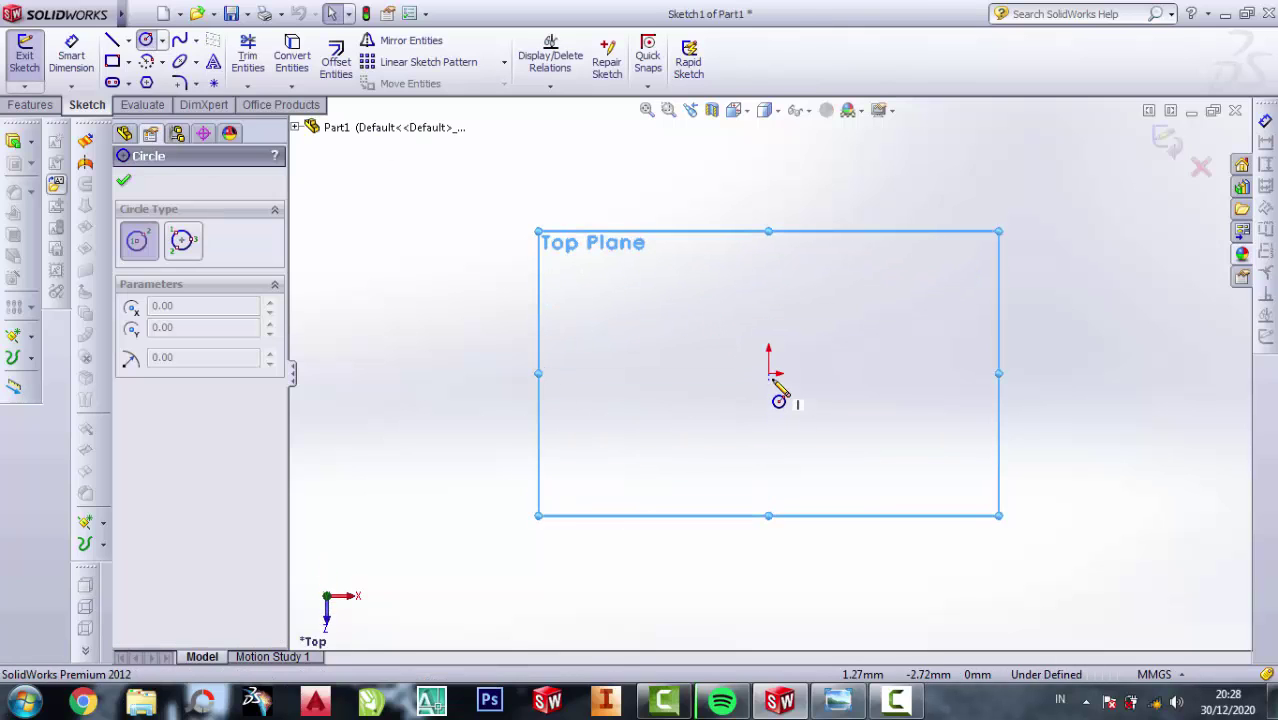
Draw outer, middle and small inner circles, all centred on the origin.
{"action": "left_click_drag", "start_coordinate": [772, 381], "coordinate": [880, 440]}
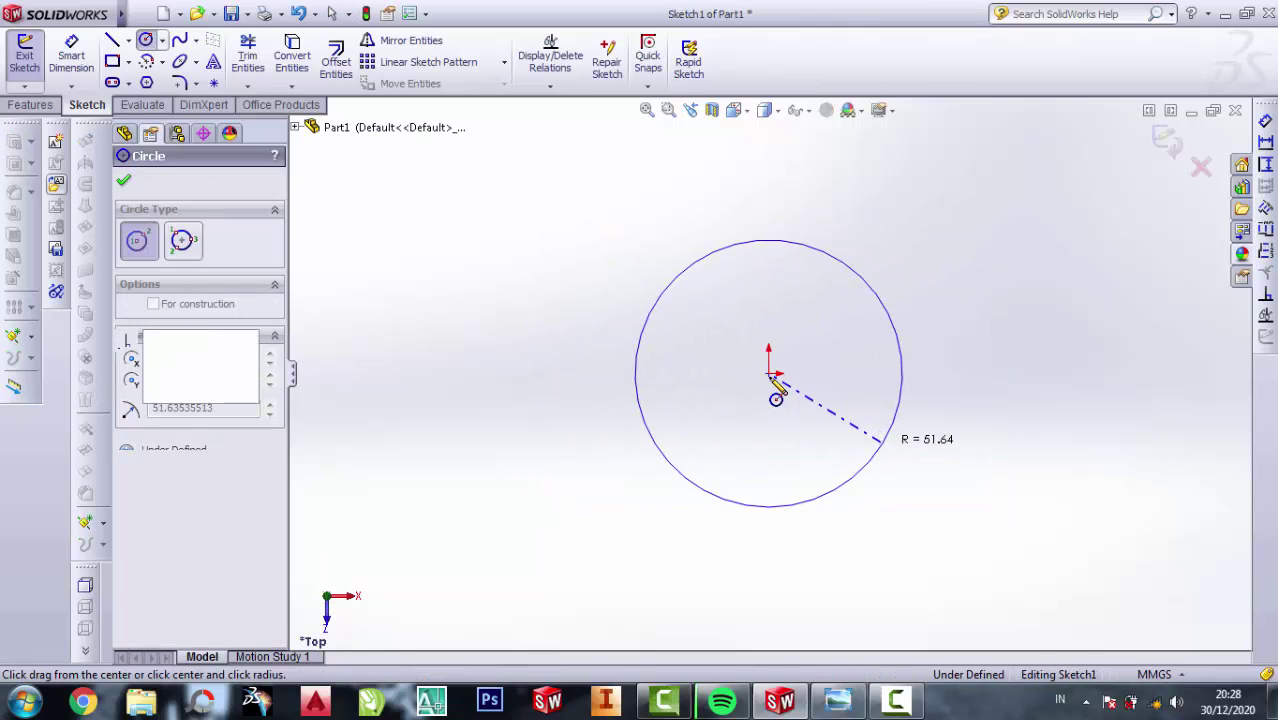
{"action": "left_click_drag", "start_coordinate": [769, 375], "coordinate": [820, 432]}
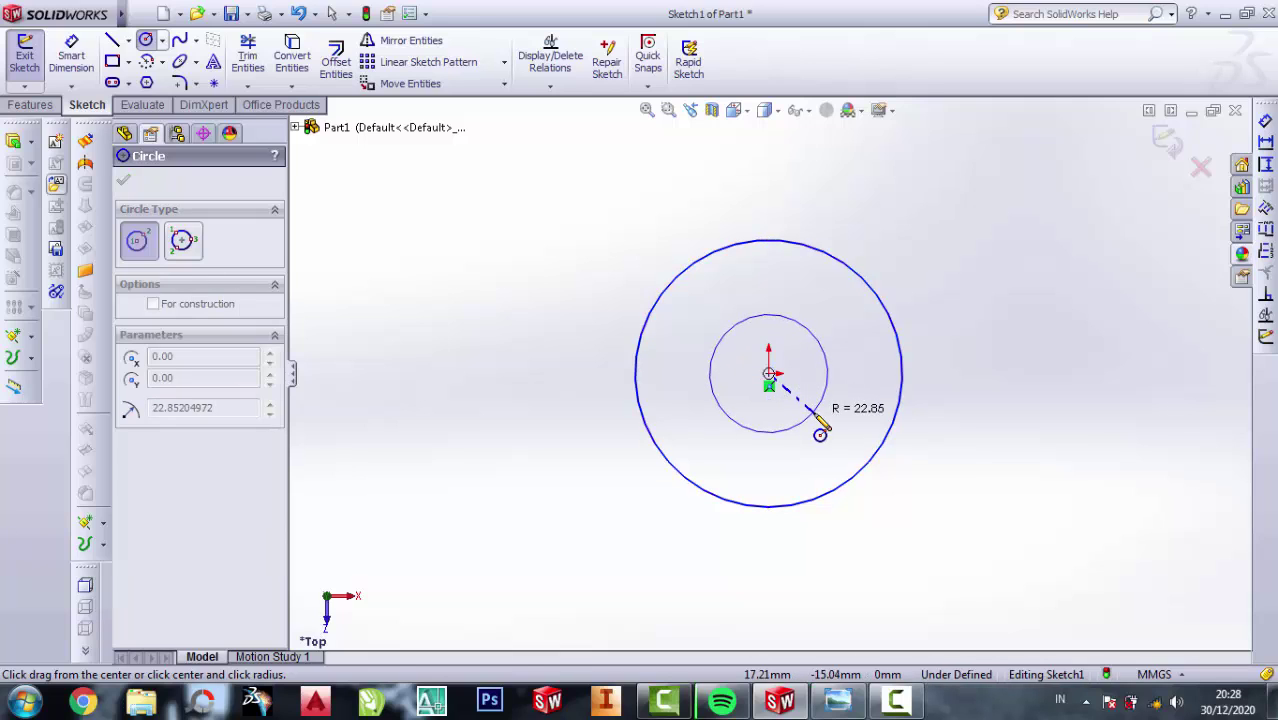
{"action": "left_click_drag", "start_coordinate": [820, 432], "coordinate": [844, 443]}
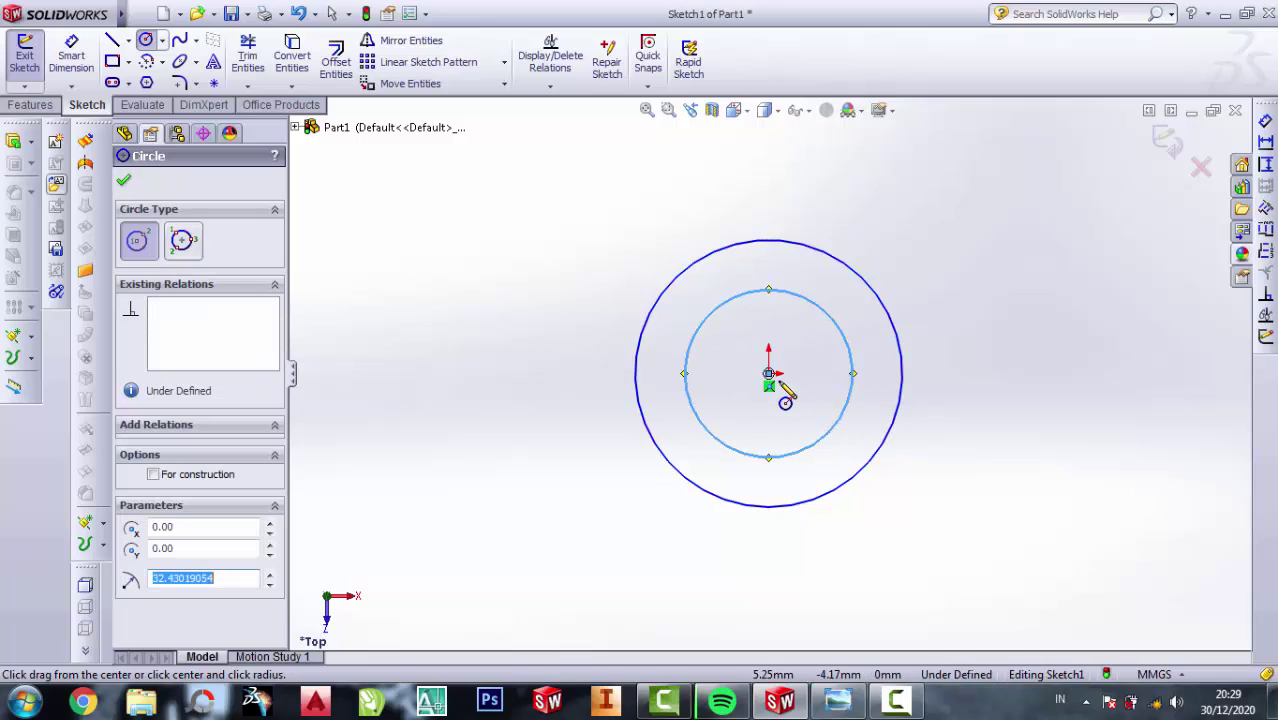
{"action": "left_click_drag", "start_coordinate": [769, 377], "coordinate": [806, 404]}
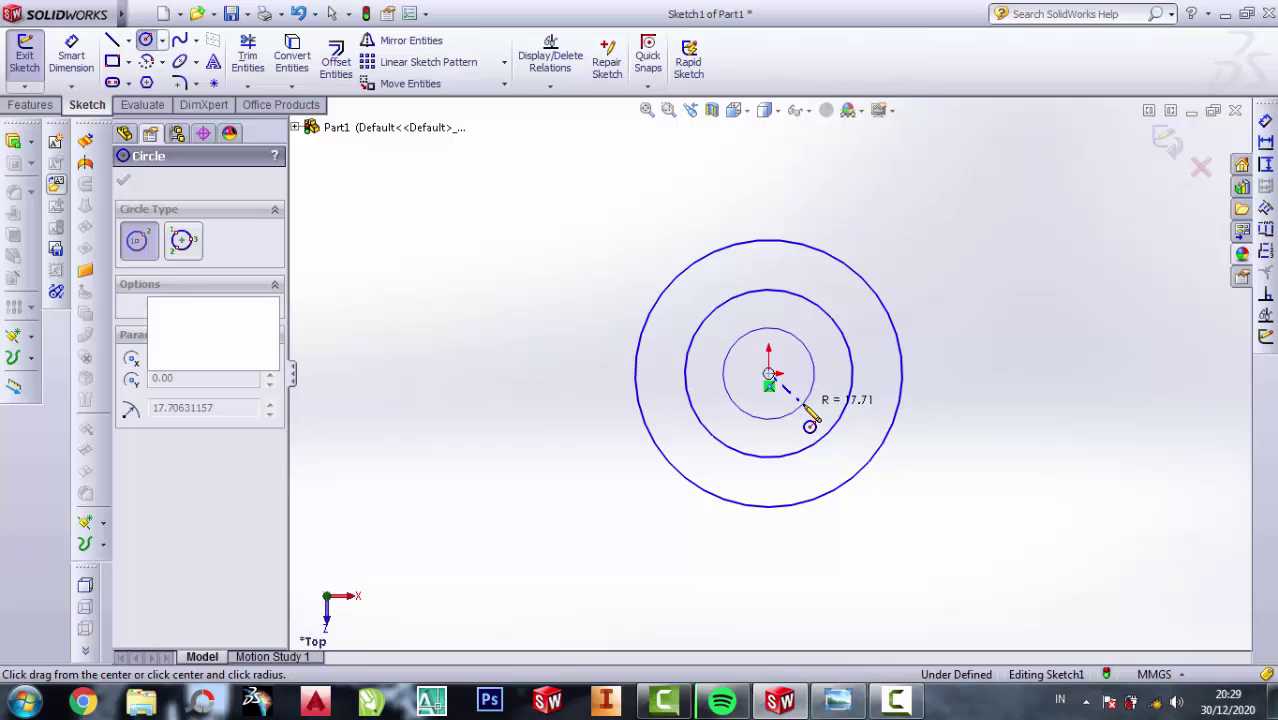
{"action": "key", "text": "Escape"}
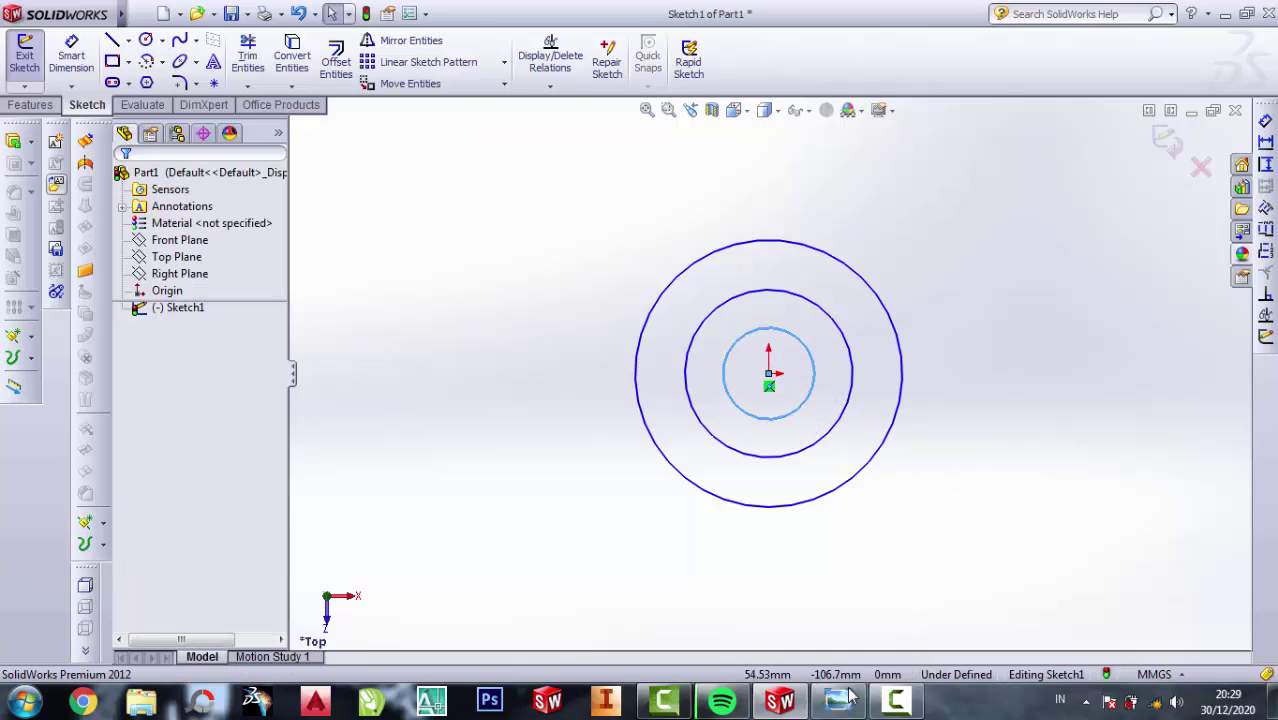
{"action": "left_click", "coordinate": [838, 700]}
Zoom around the reference drawing, then put it away.
{"action": "scroll", "coordinate": [845, 385], "scroll_direction": "down", "scroll_amount": 1}
{"action": "scroll", "coordinate": [888, 420], "scroll_direction": "up", "scroll_amount": 1}
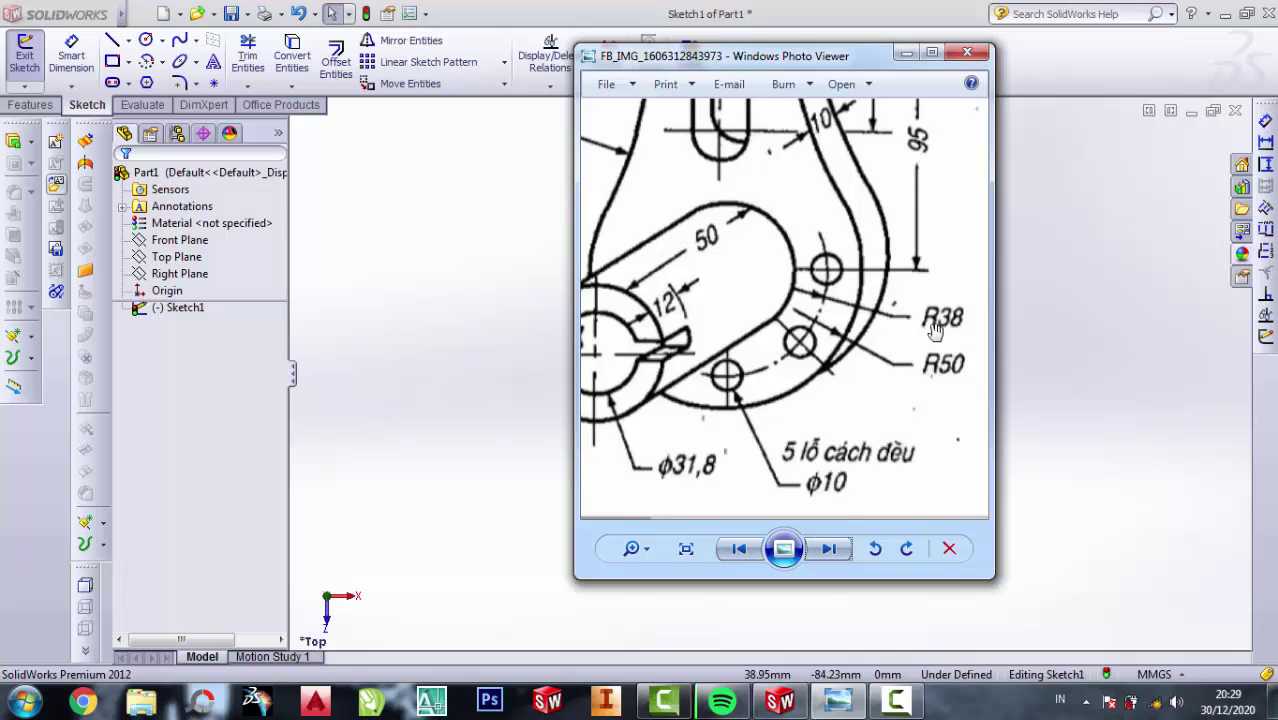
{"action": "scroll", "coordinate": [851, 303], "scroll_direction": "up", "scroll_amount": 1}
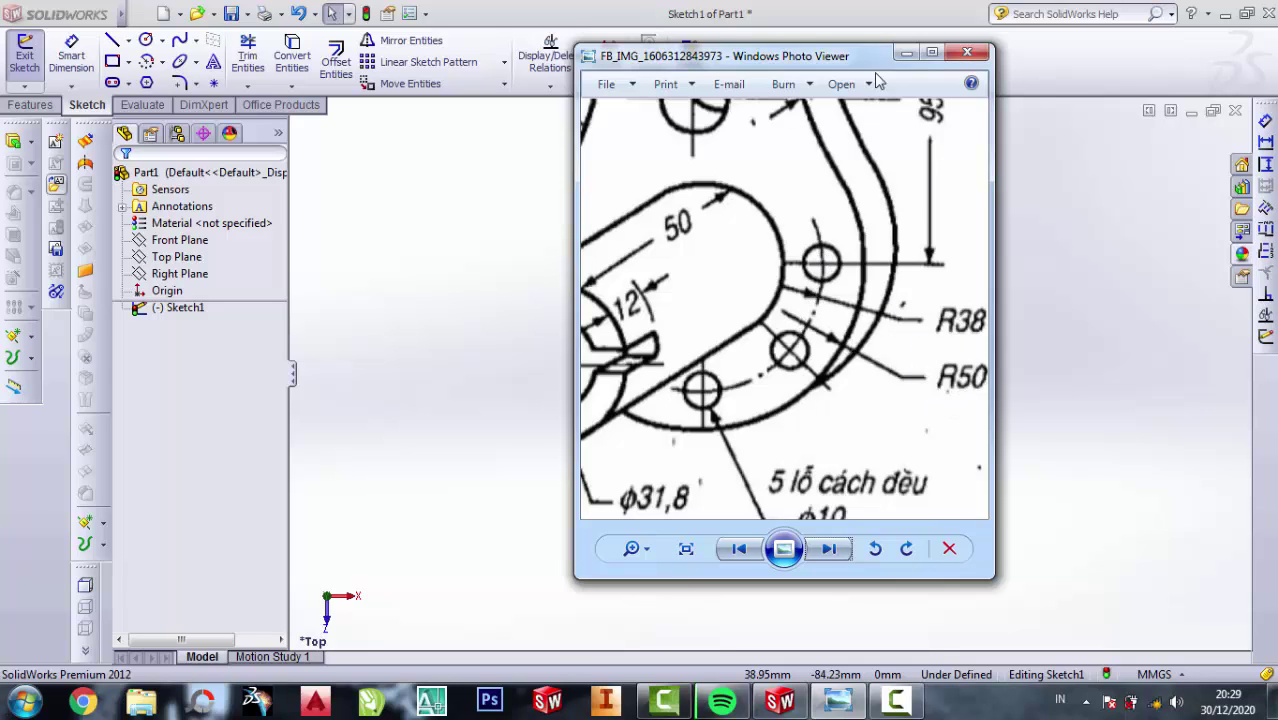
{"action": "left_click", "coordinate": [906, 52]}
Dimension the outer circle to a 100 mm diameter.
{"action": "key", "text": "d"}
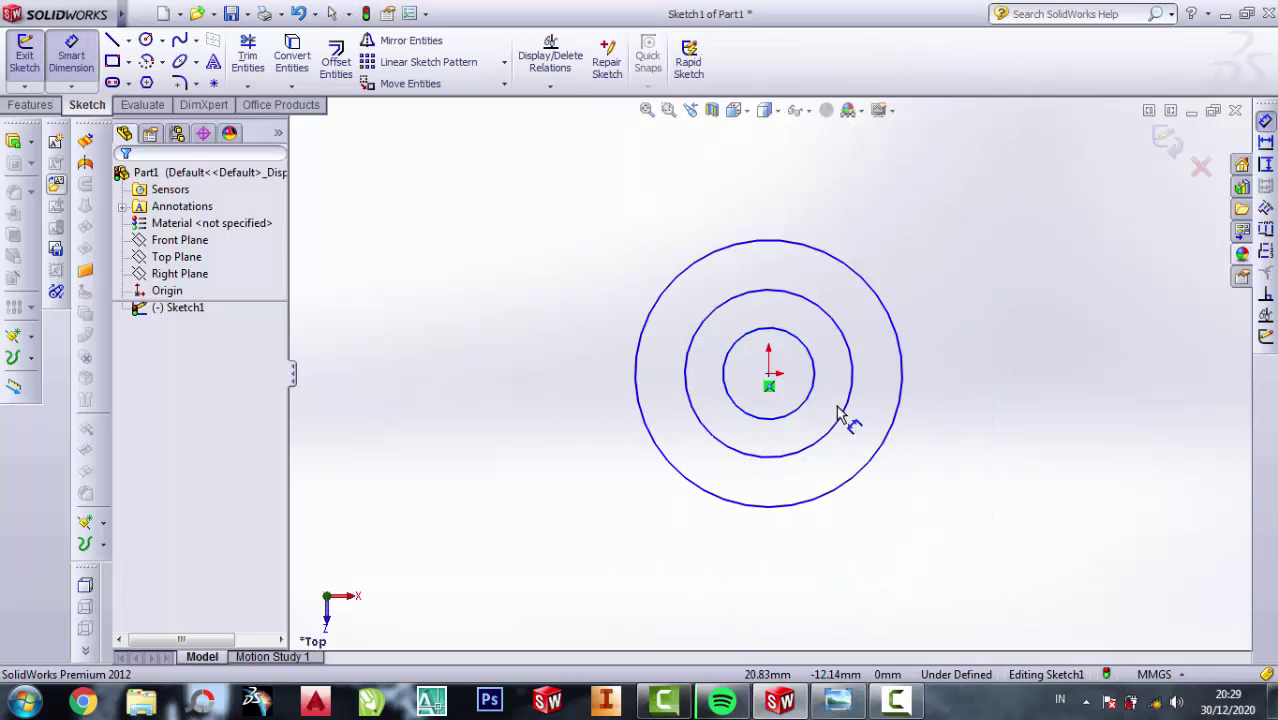
{"action": "left_click", "coordinate": [890, 440]}
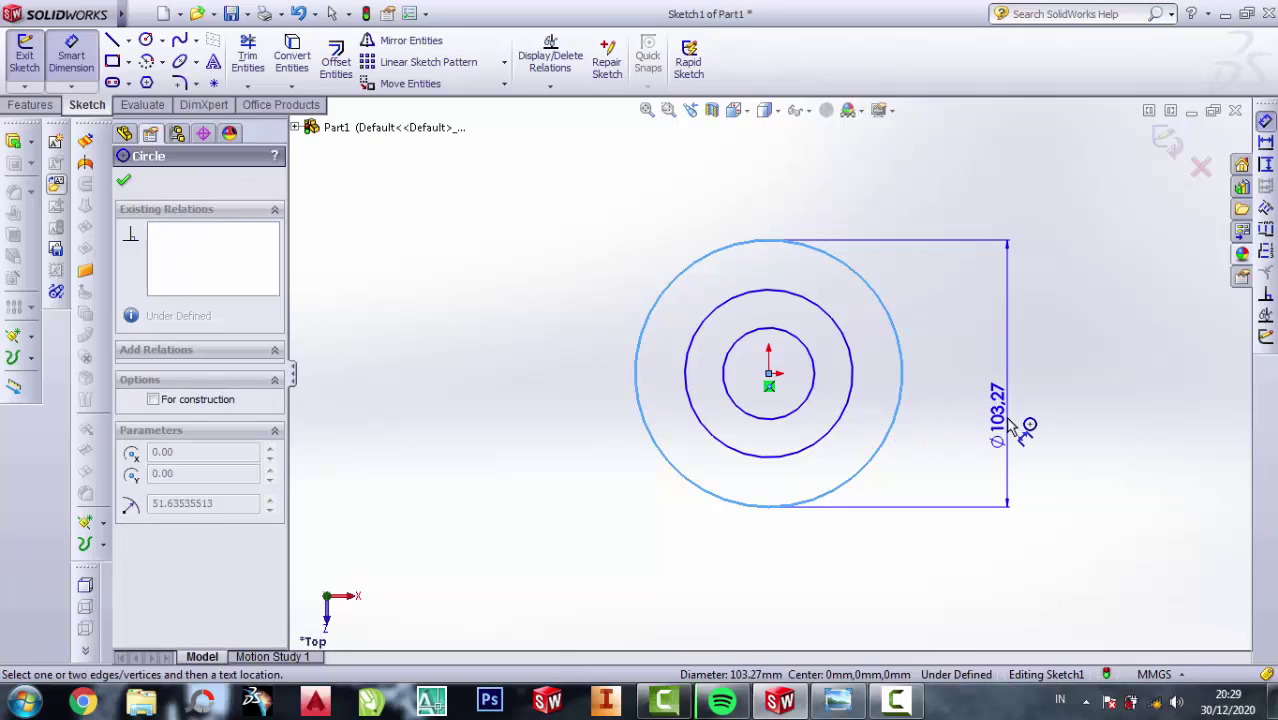
{"action": "left_click", "coordinate": [1012, 425]}
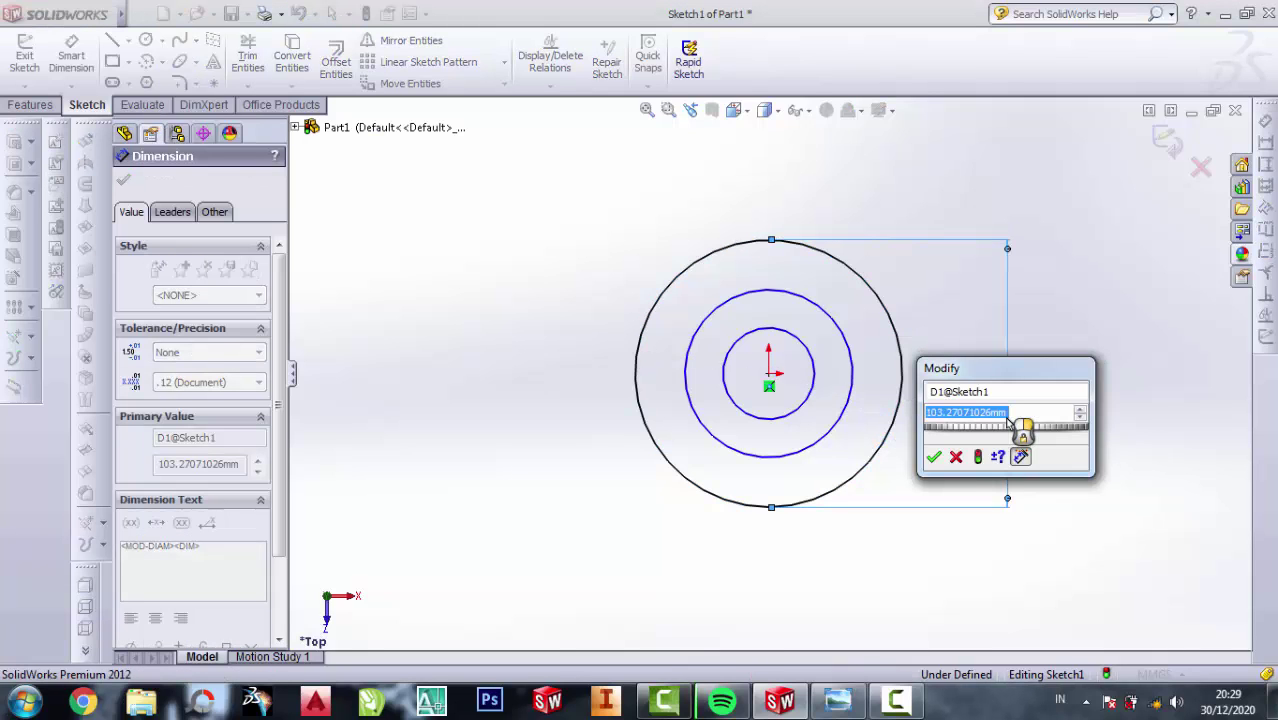
{"action": "type", "text": "100"}
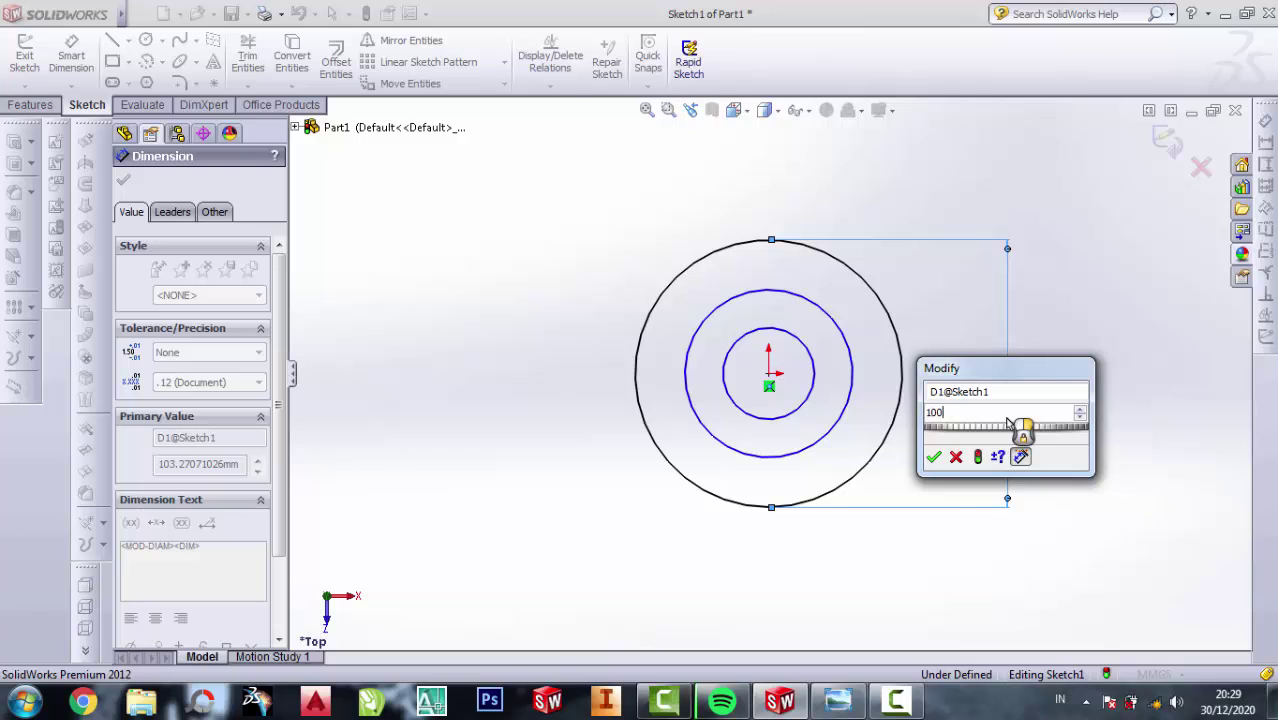
{"action": "left_click", "coordinate": [933, 457]}
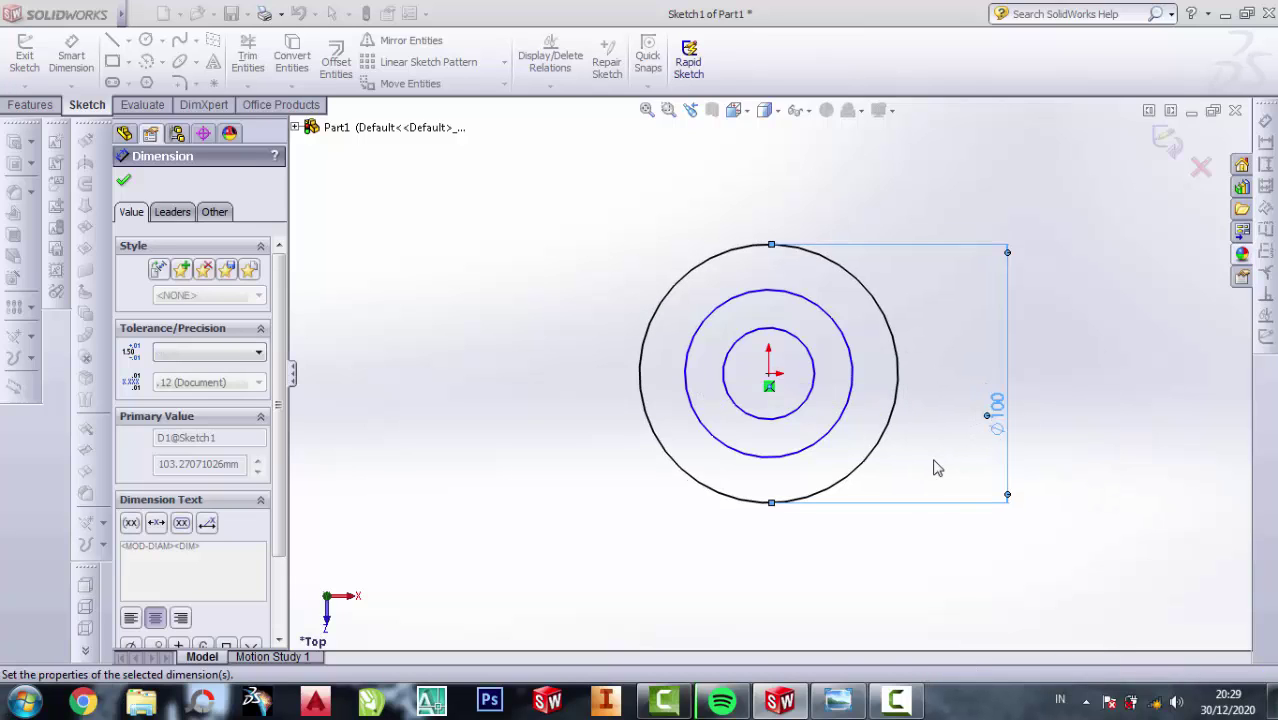
Dimension the middle circle to a 76 mm diameter.
{"action": "left_click", "coordinate": [847, 428]}
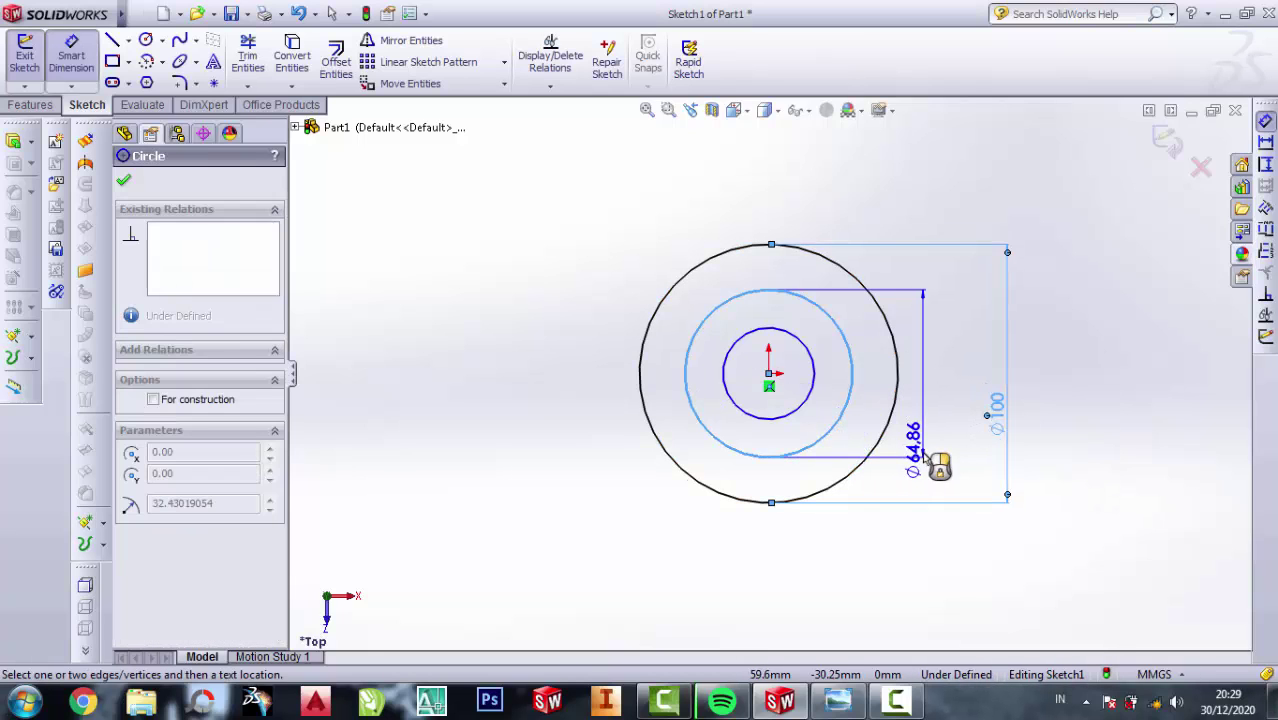
{"action": "left_click", "coordinate": [926, 455]}
{"action": "mouse_move", "coordinate": [838, 701]}
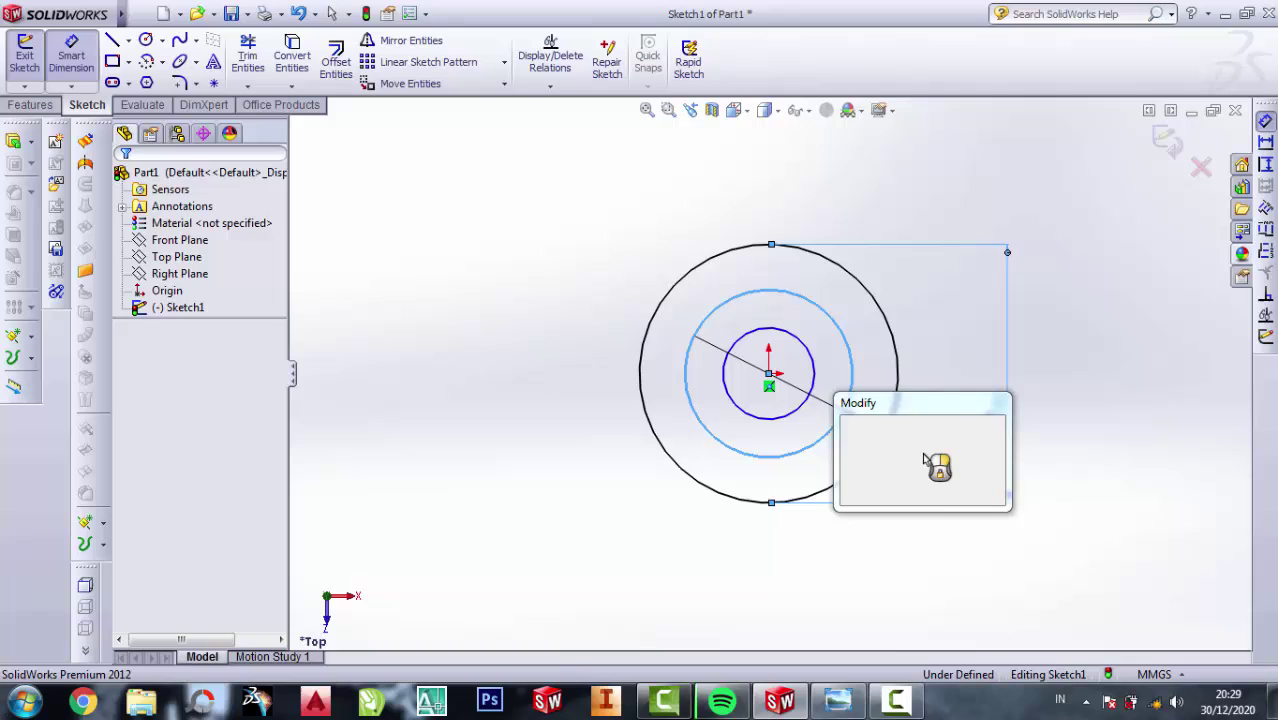
{"action": "left_click", "coordinate": [845, 703]}
{"action": "scroll", "coordinate": [940, 383], "scroll_direction": "down", "scroll_amount": 1}
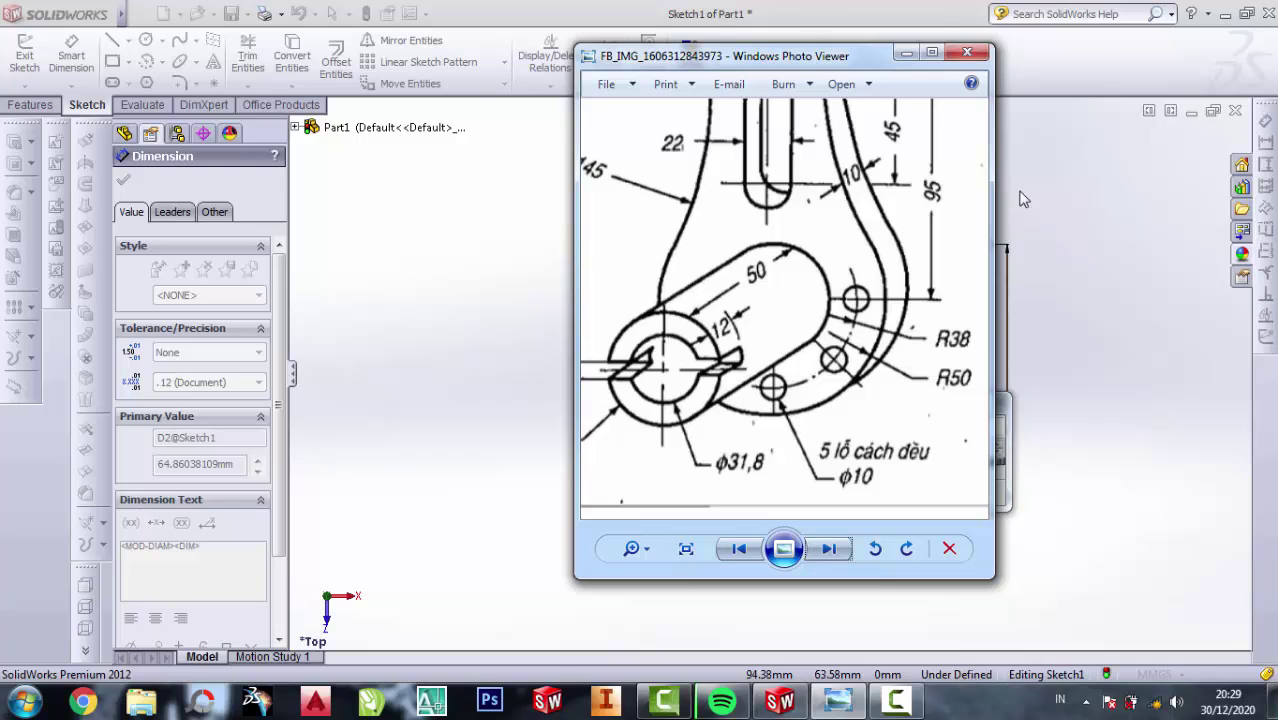
{"action": "left_click", "coordinate": [906, 52]}
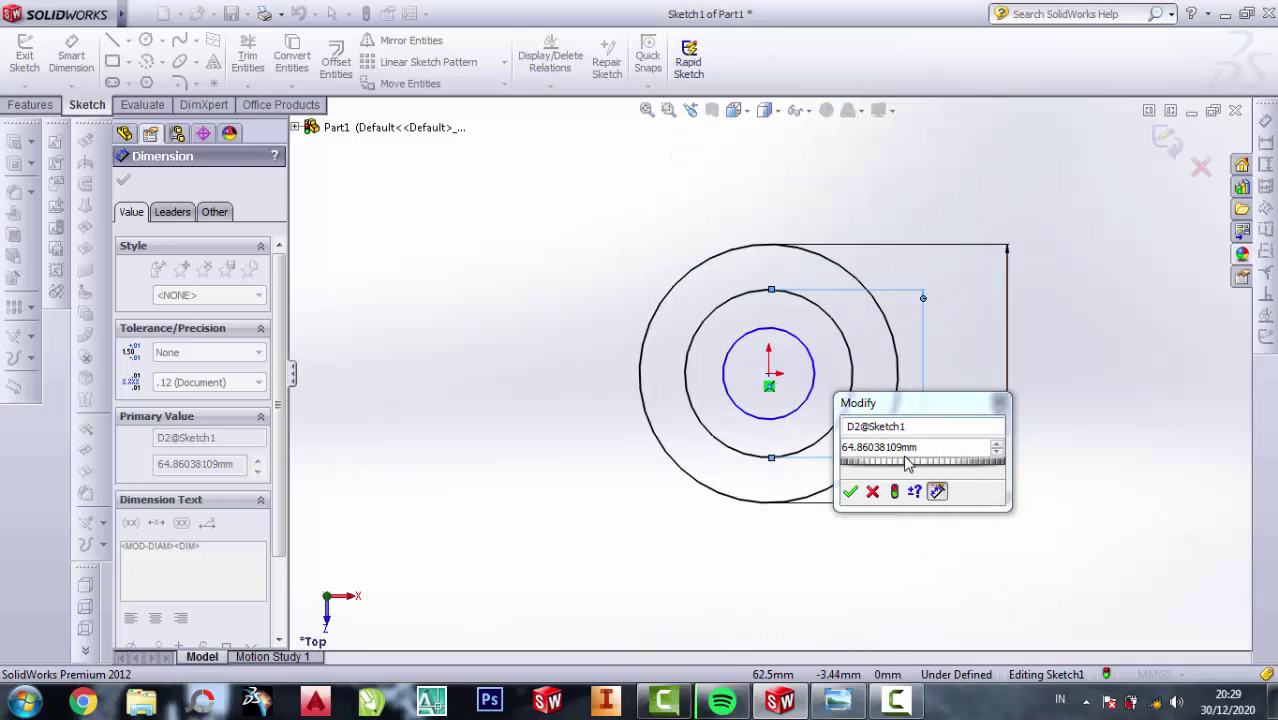
{"action": "left_click", "coordinate": [893, 452]}
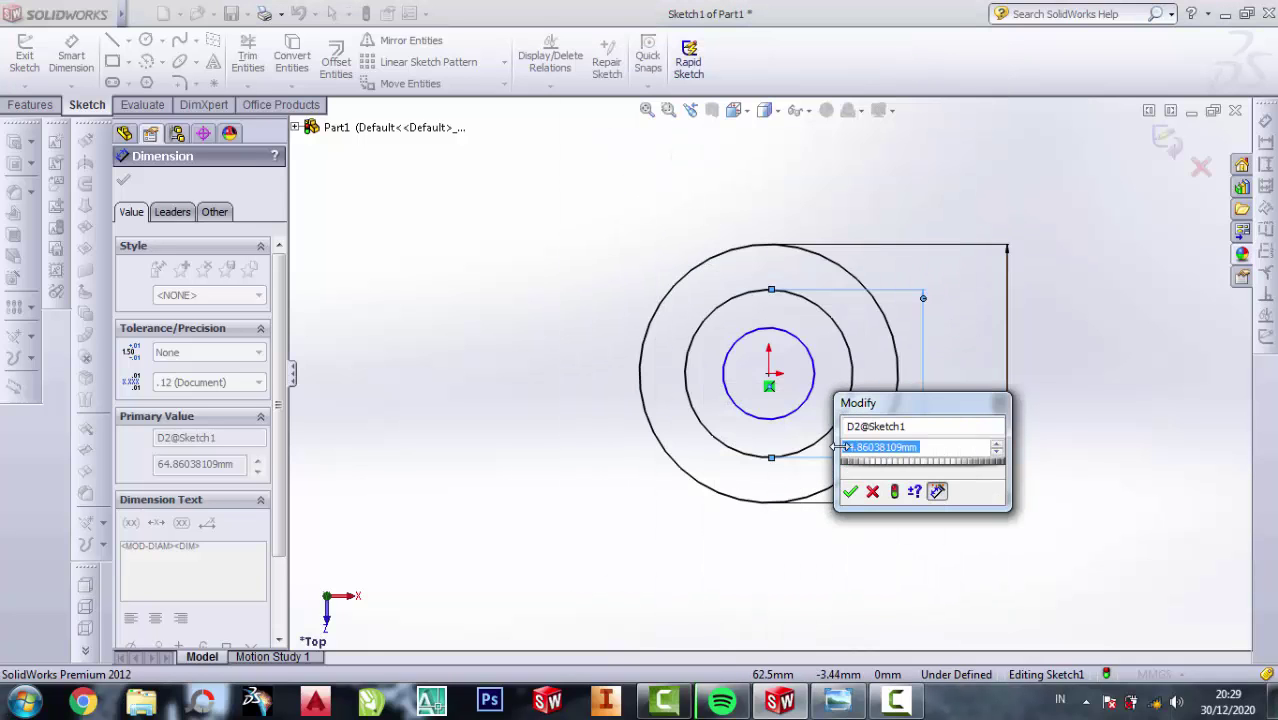
{"action": "key", "text": "BackSpace"}
{"action": "left_click", "coordinate": [850, 492]}
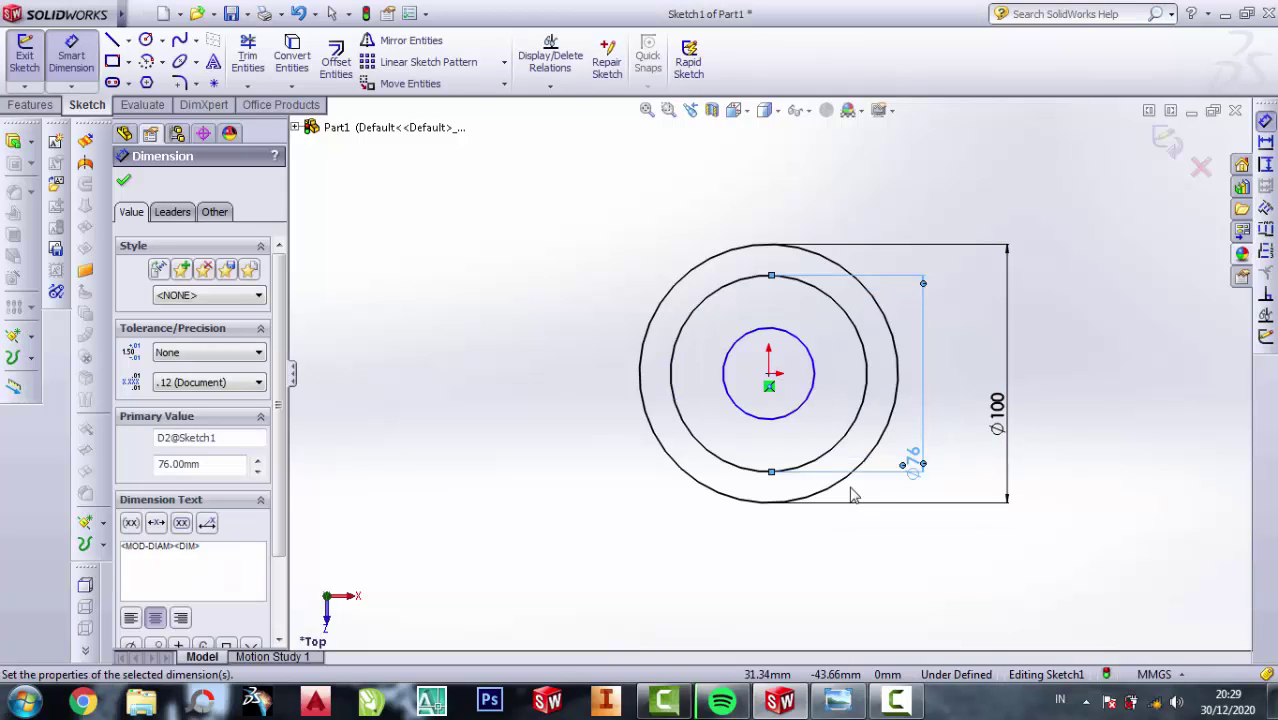
Zoom through the reference drawing to check sizes, then return to the sketch.
{"action": "left_click", "coordinate": [843, 710]}
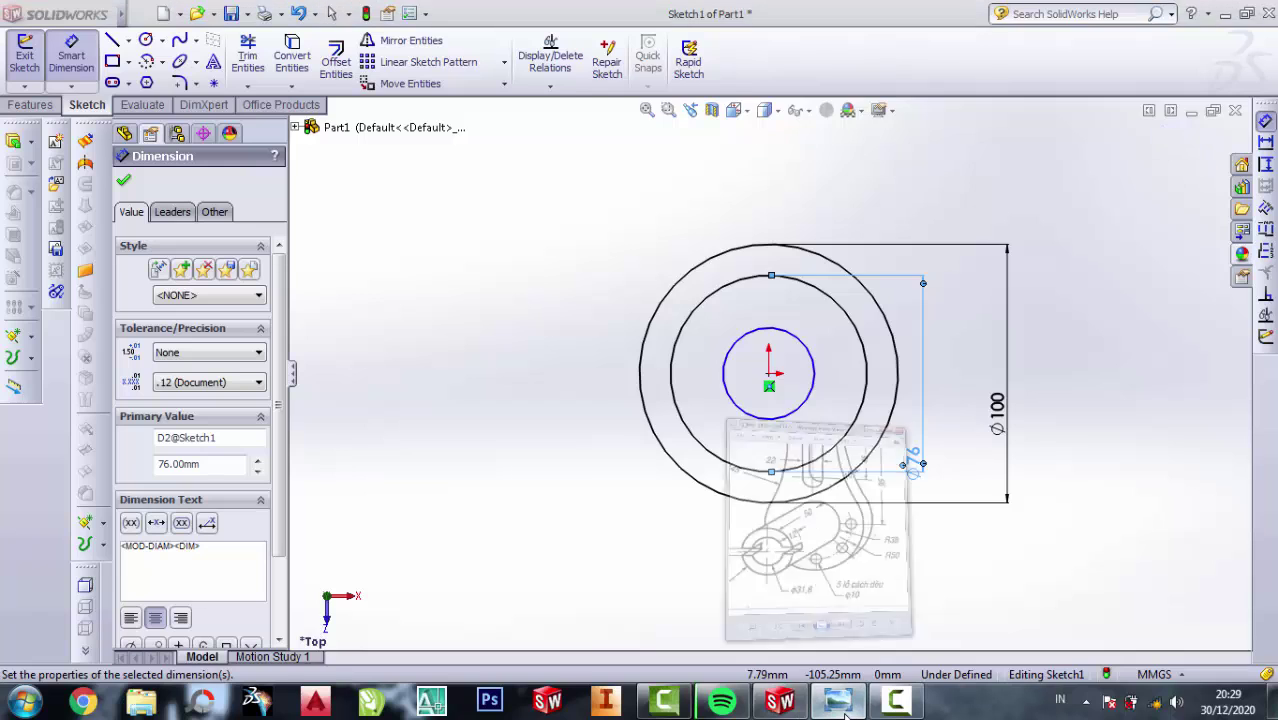
{"action": "scroll", "coordinate": [803, 312], "scroll_direction": "up", "scroll_amount": 1}
{"action": "scroll", "coordinate": [803, 310], "scroll_direction": "down", "scroll_amount": 1}
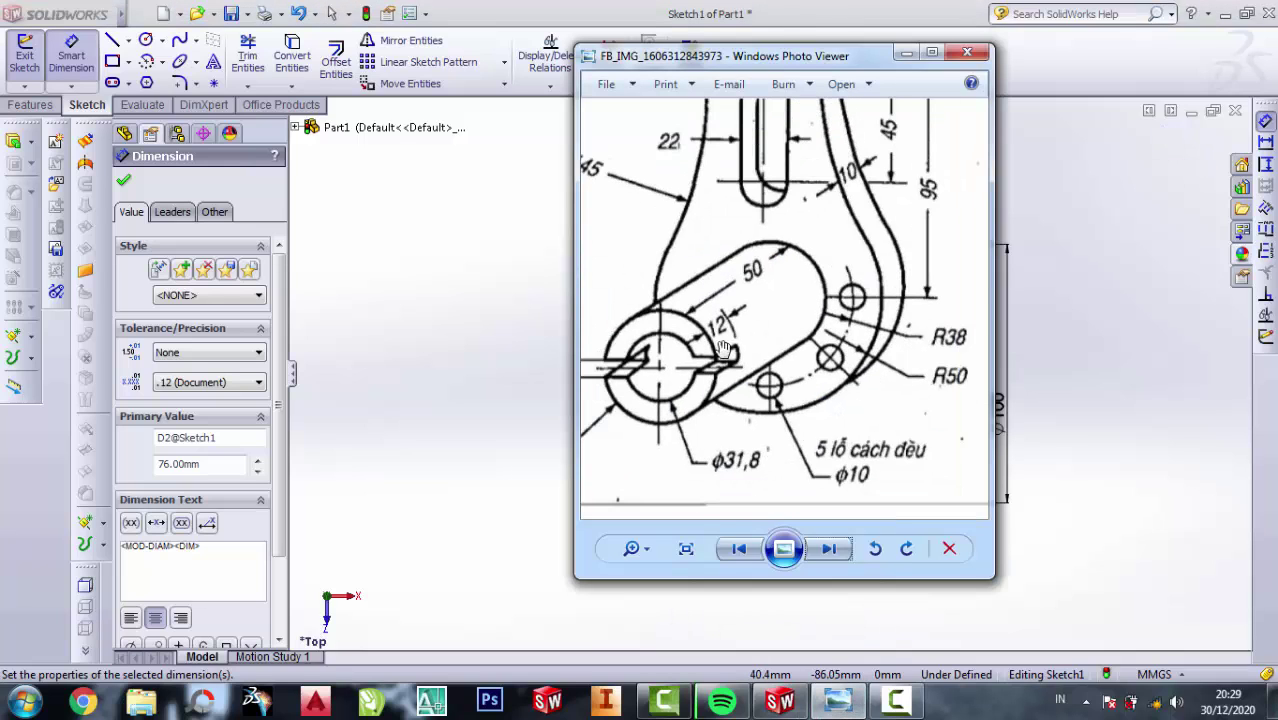
{"action": "scroll", "coordinate": [688, 352], "scroll_direction": "up", "scroll_amount": 1}
{"action": "scroll", "coordinate": [835, 264], "scroll_direction": "down", "scroll_amount": 1}
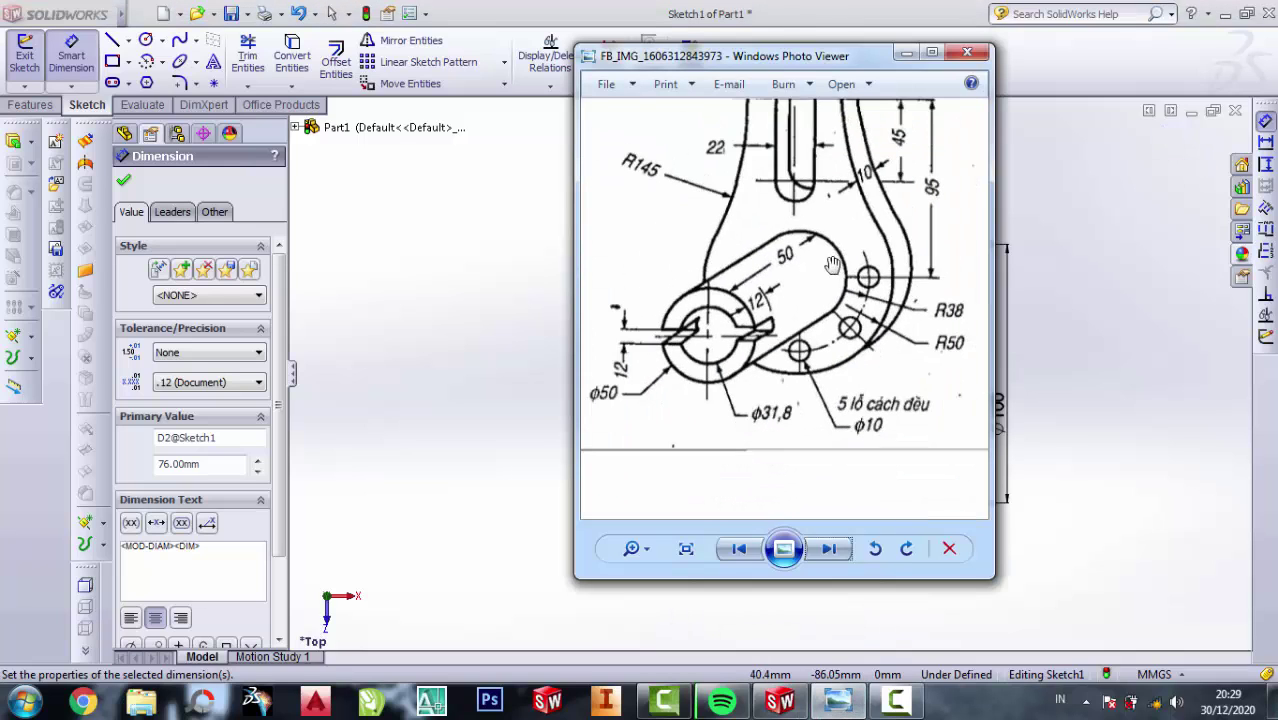
{"action": "scroll", "coordinate": [719, 349], "scroll_direction": "up", "scroll_amount": 1}
{"action": "scroll", "coordinate": [690, 415], "scroll_direction": "down", "scroll_amount": 2}
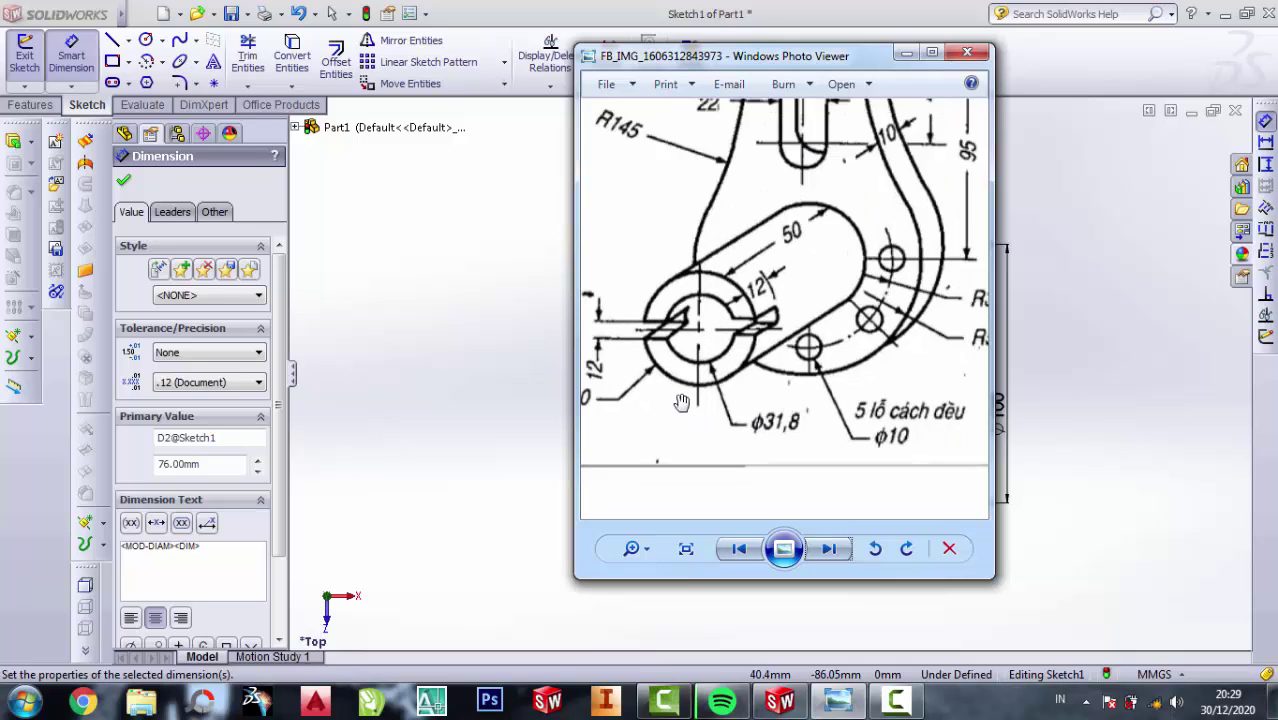
{"action": "scroll", "coordinate": [648, 425], "scroll_direction": "up", "scroll_amount": 1}
{"action": "scroll", "coordinate": [680, 447], "scroll_direction": "up", "scroll_amount": 1}
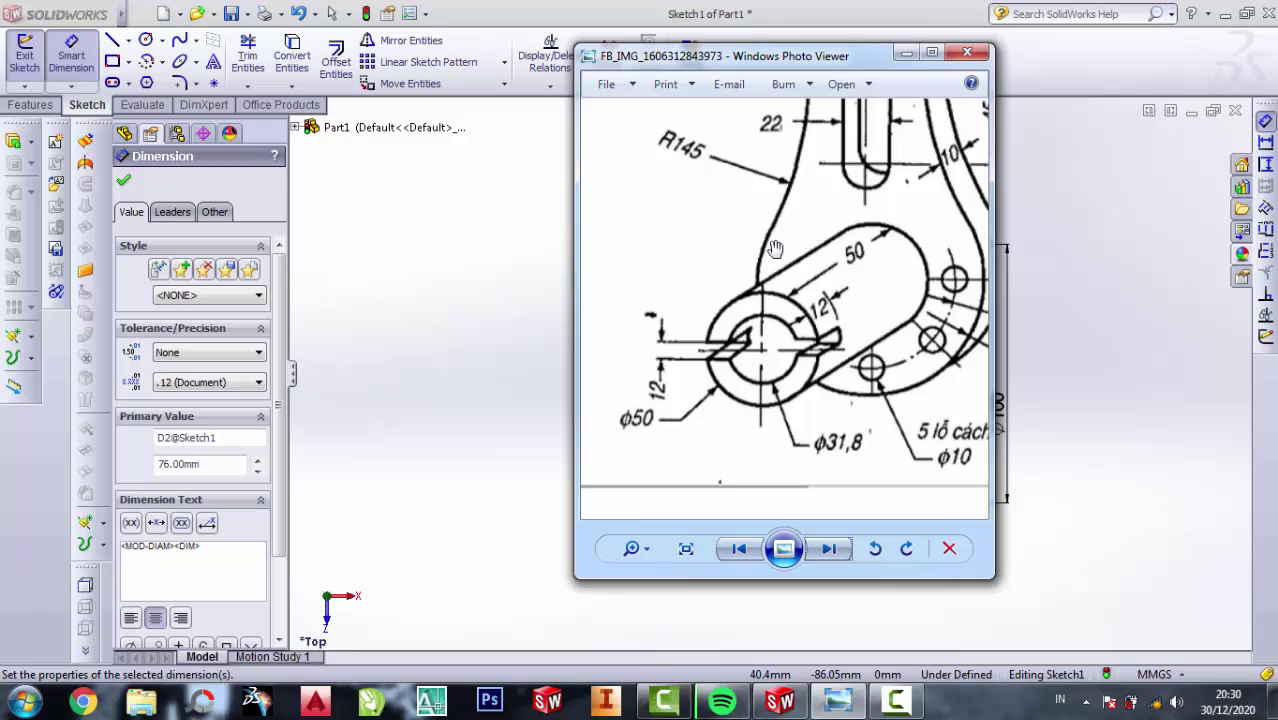
{"action": "left_click", "coordinate": [906, 52]}
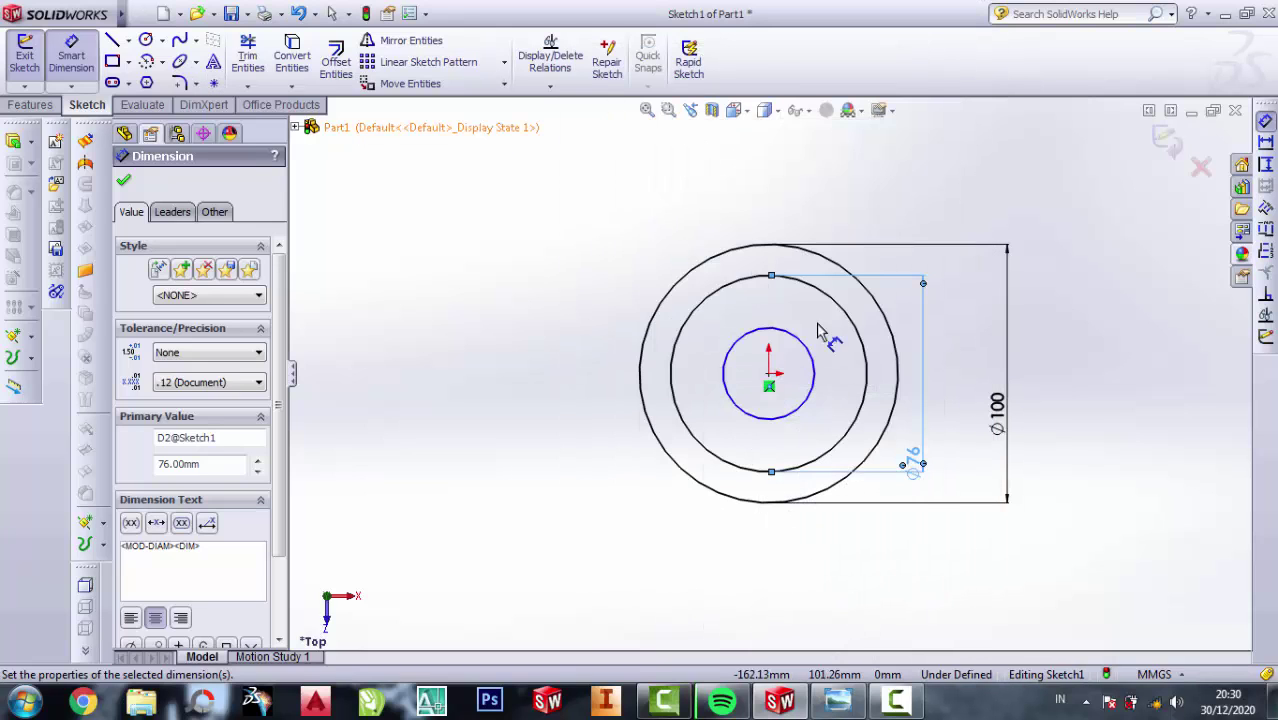
Dimension the innermost circle to a 50 mm diameter.
{"action": "left_click", "coordinate": [813, 358]}
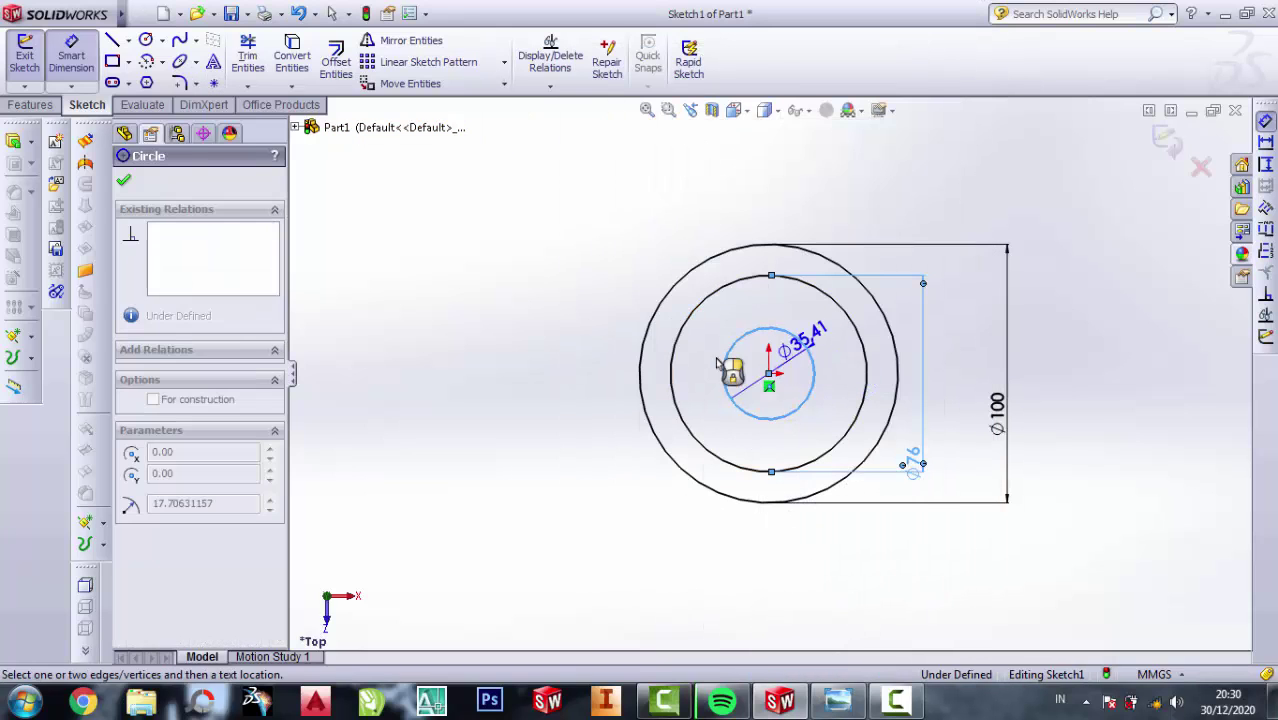
{"action": "left_click", "coordinate": [595, 430]}
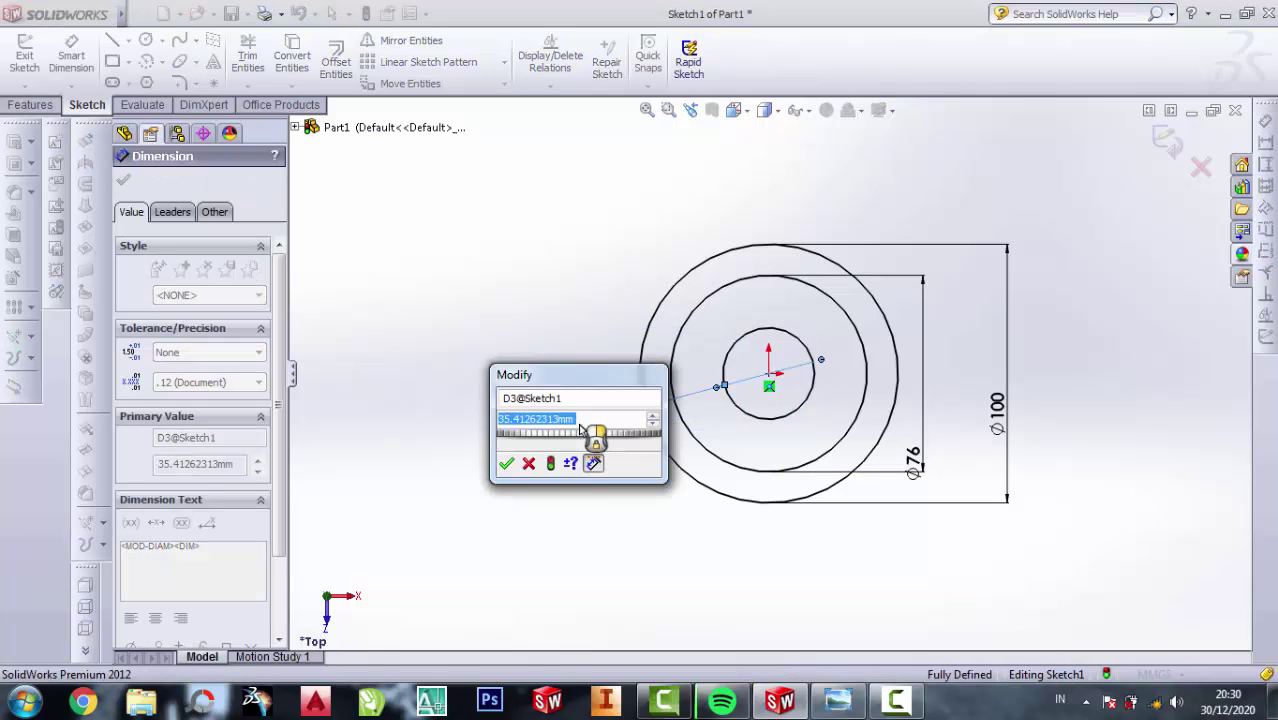
{"action": "type", "text": "36"}
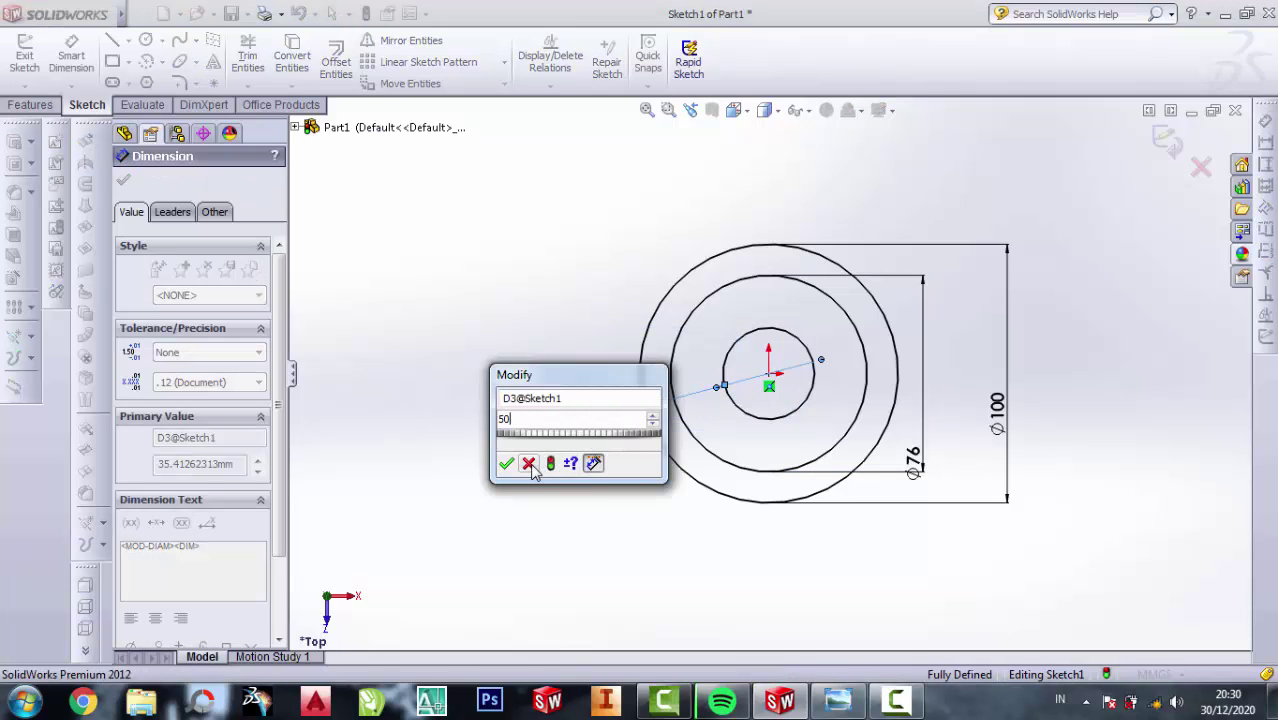
{"action": "left_click", "coordinate": [506, 463]}
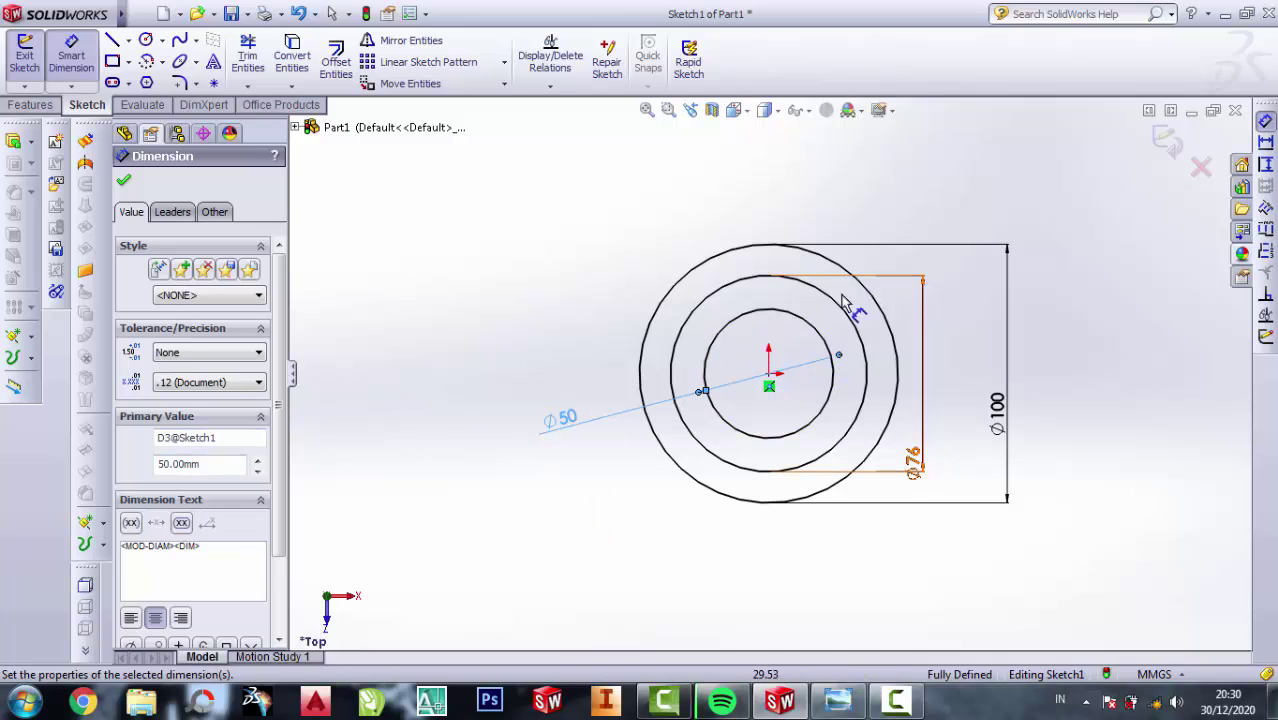
Zoom through the reference drawing to check the hole layout, then return to the sketch.
{"action": "left_click", "coordinate": [838, 700]}
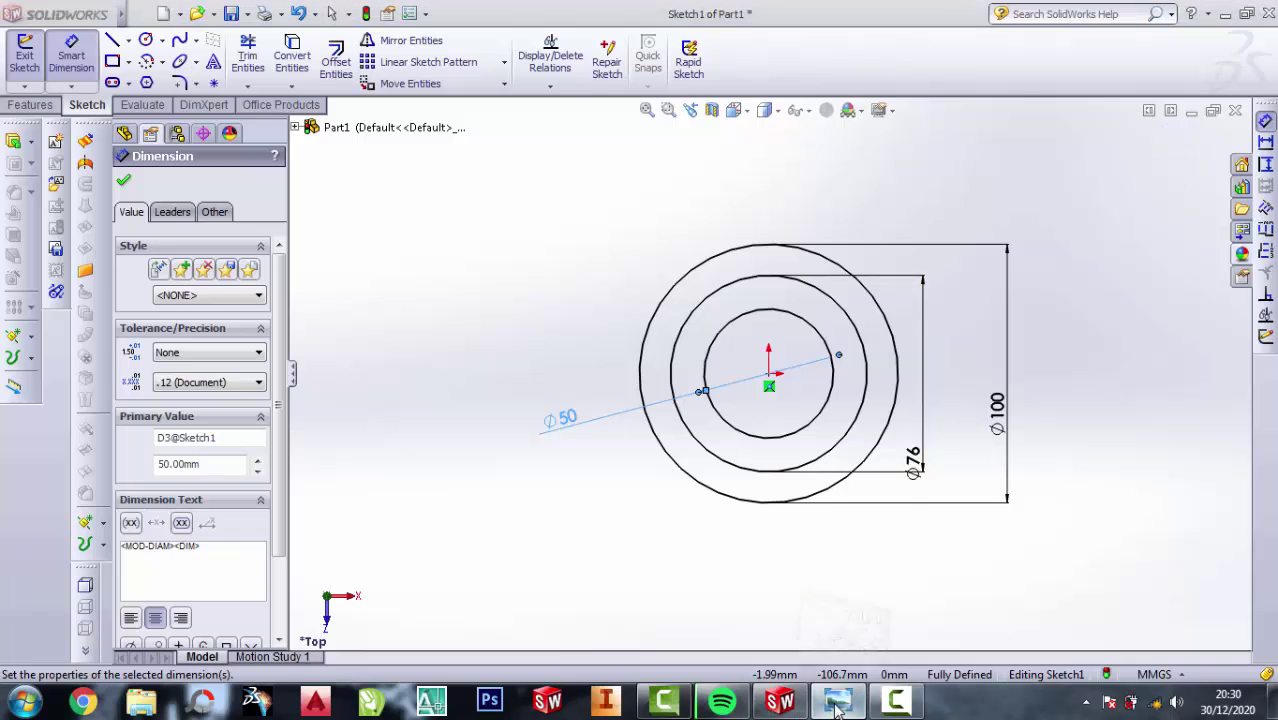
{"action": "scroll", "coordinate": [880, 370], "scroll_direction": "down", "scroll_amount": 2}
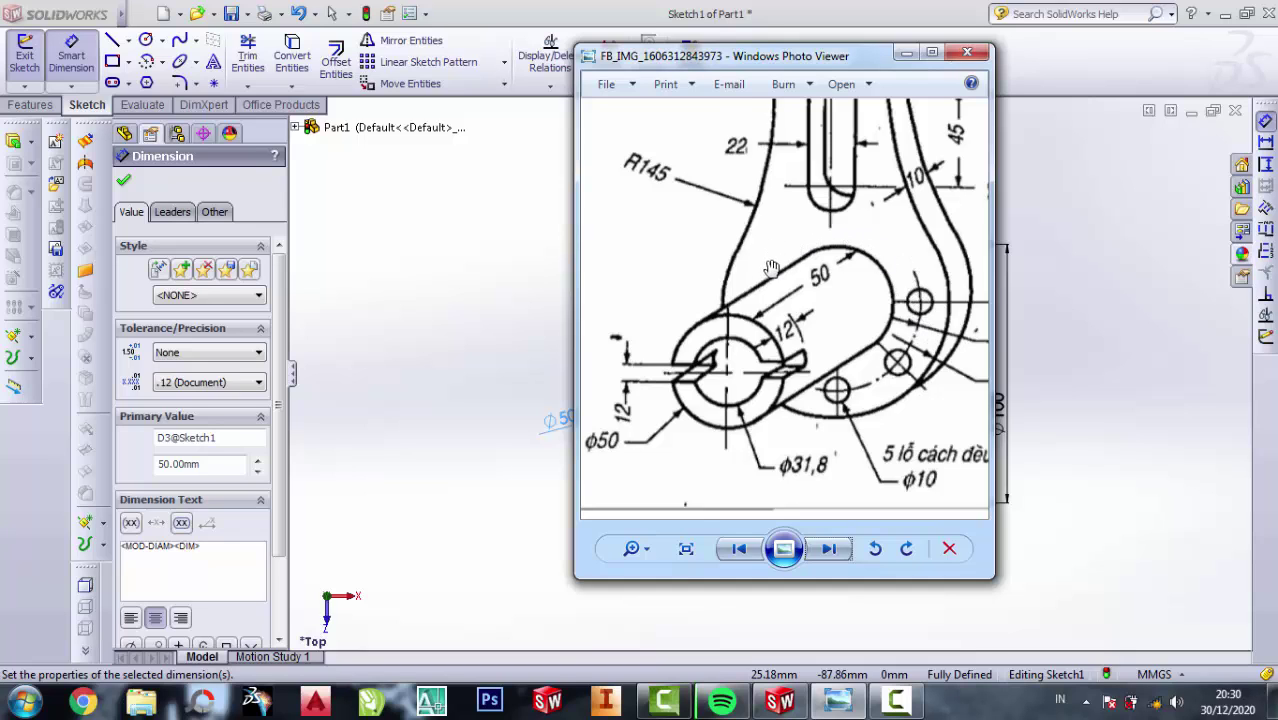
{"action": "scroll", "coordinate": [771, 268], "scroll_direction": "up", "scroll_amount": 1}
{"action": "scroll", "coordinate": [866, 322], "scroll_direction": "down", "scroll_amount": 2}
{"action": "scroll", "coordinate": [900, 357], "scroll_direction": "up", "scroll_amount": 2}
{"action": "scroll", "coordinate": [786, 400], "scroll_direction": "up", "scroll_amount": 1}
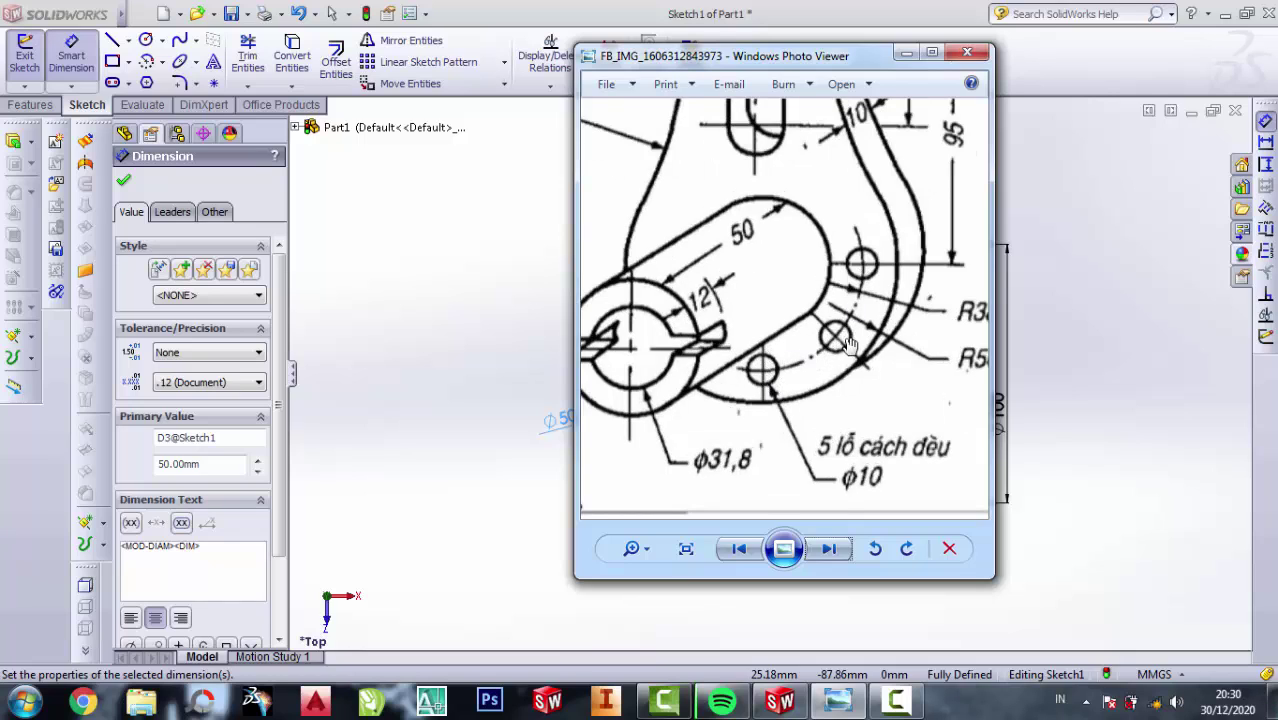
{"action": "scroll", "coordinate": [849, 413], "scroll_direction": "down", "scroll_amount": 1}
{"action": "scroll", "coordinate": [880, 446], "scroll_direction": "up", "scroll_amount": 1}
{"action": "scroll", "coordinate": [875, 477], "scroll_direction": "up", "scroll_amount": 1}
{"action": "scroll", "coordinate": [871, 480], "scroll_direction": "up", "scroll_amount": 2}
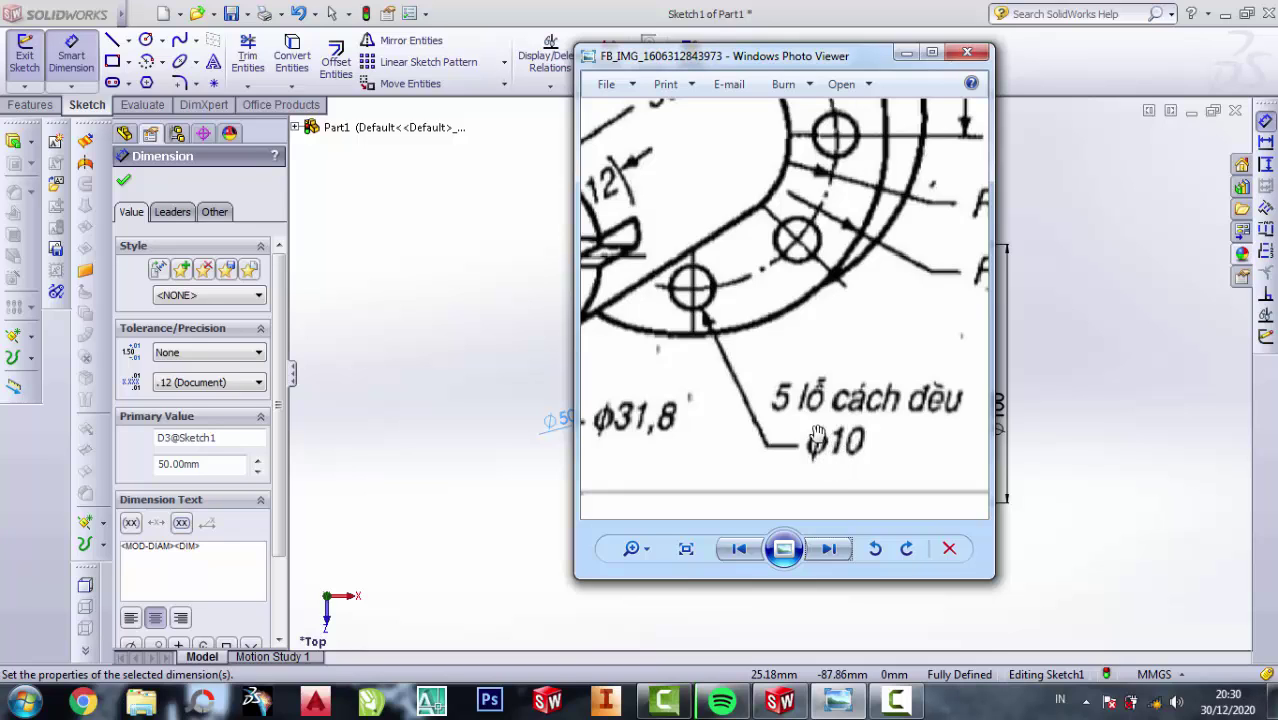
{"action": "left_click", "coordinate": [904, 55]}
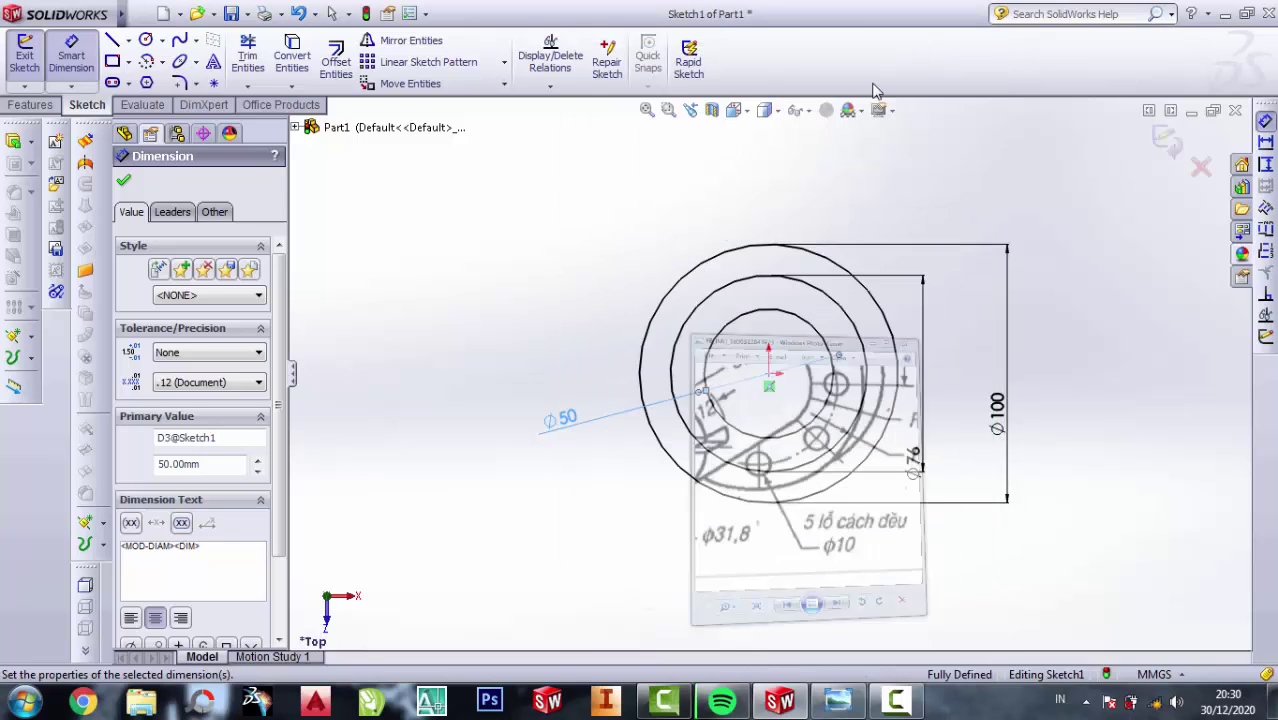
Draw a small circle on the bottom quadrant of the Ø76 circle and dimension it Ø10.
{"action": "left_click", "coordinate": [145, 40]}
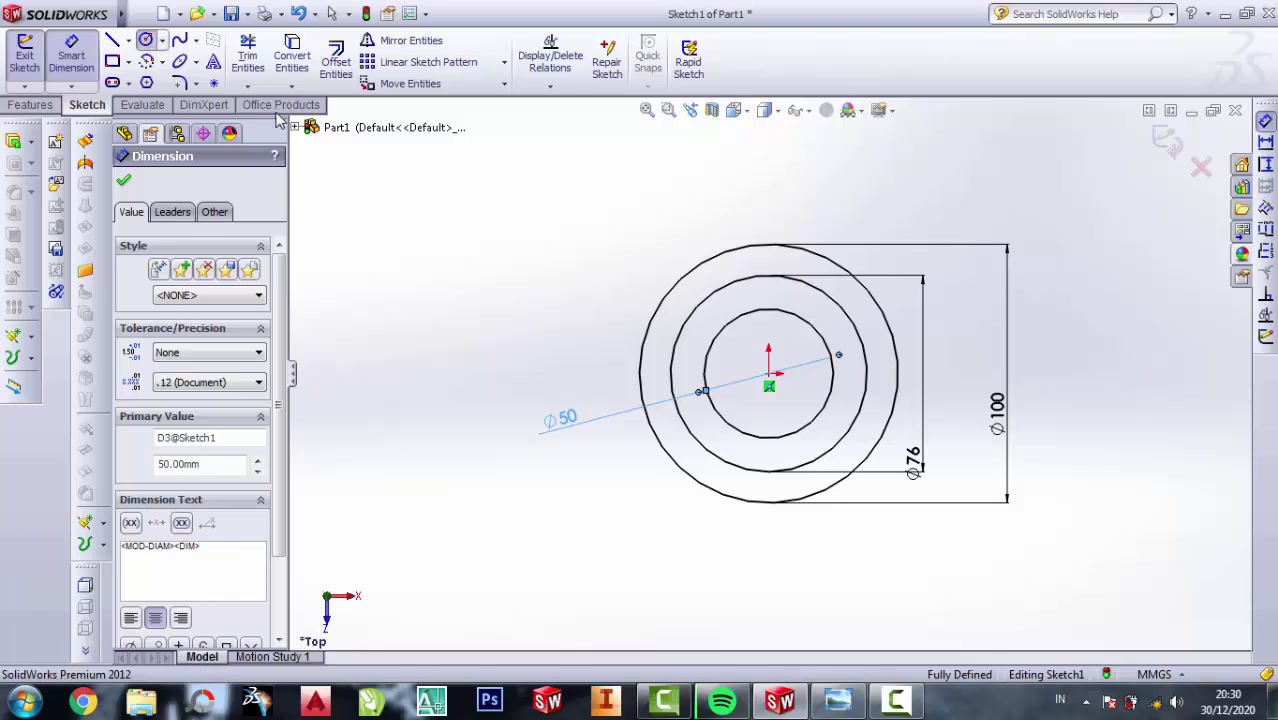
{"action": "left_click", "coordinate": [768, 470]}
{"action": "left_click", "coordinate": [789, 474]}
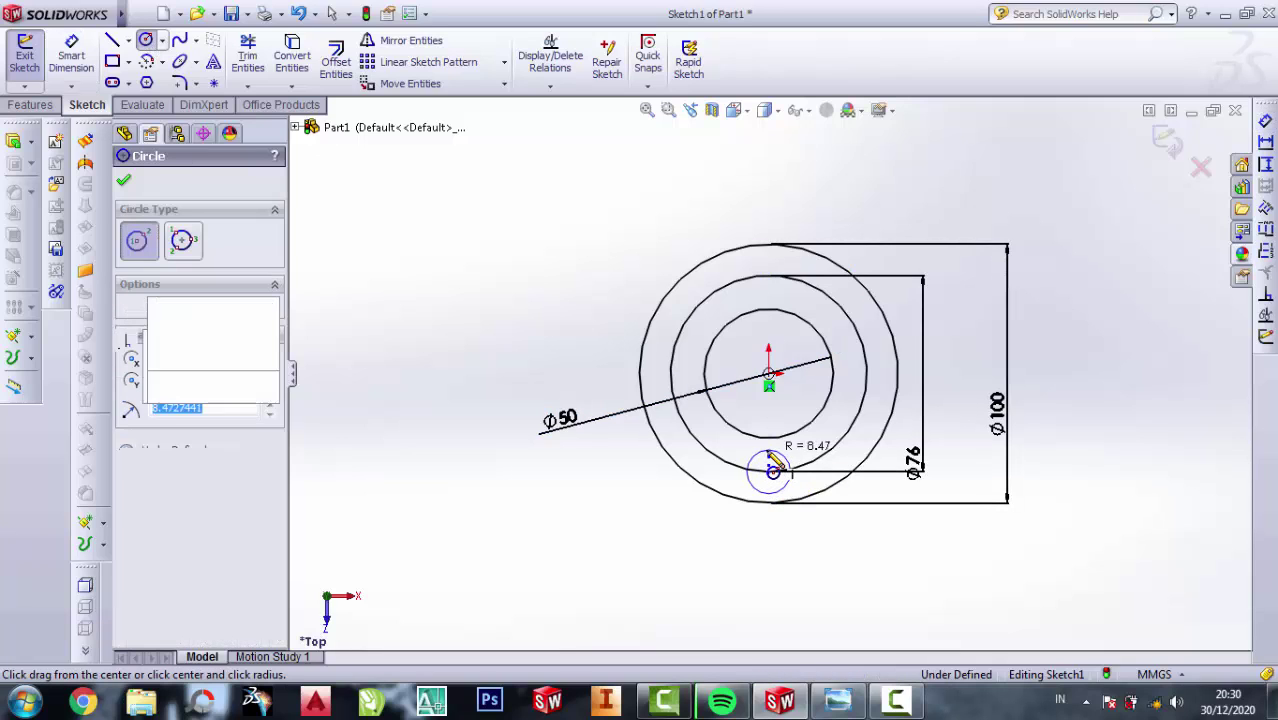
{"action": "left_click", "coordinate": [71, 55]}
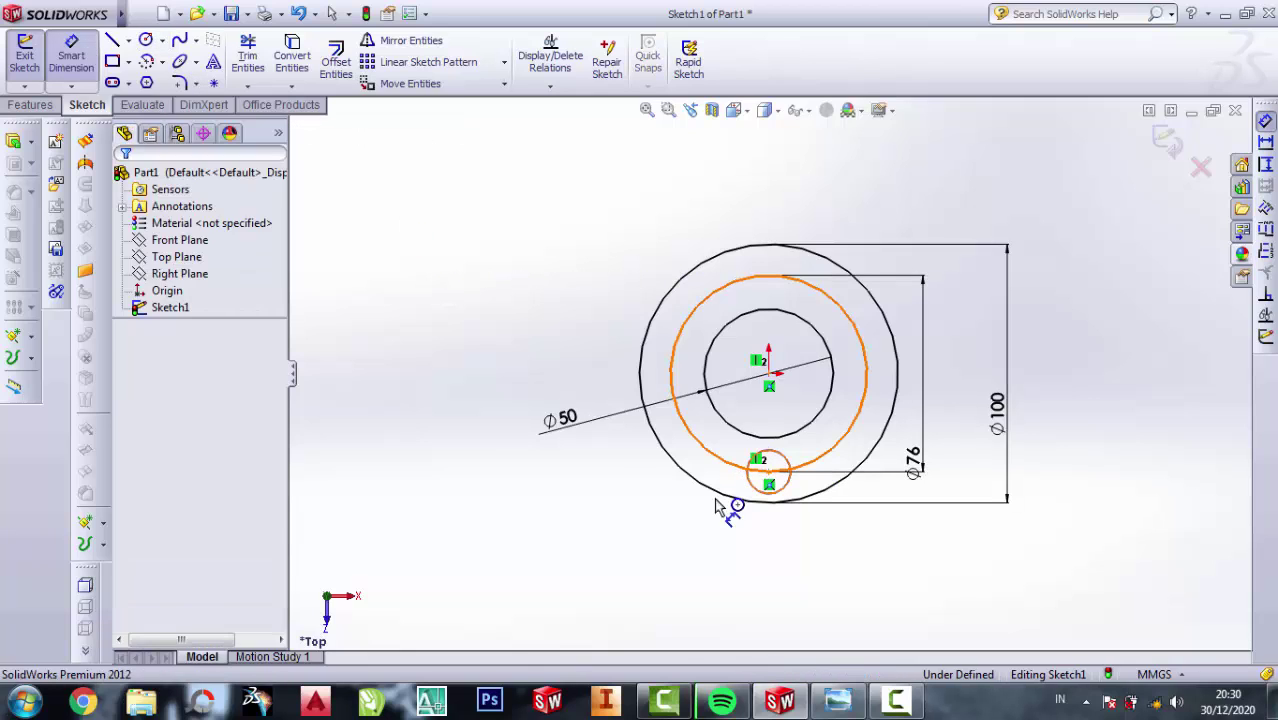
{"action": "left_click", "coordinate": [748, 485]}
{"action": "left_click", "coordinate": [560, 515]}
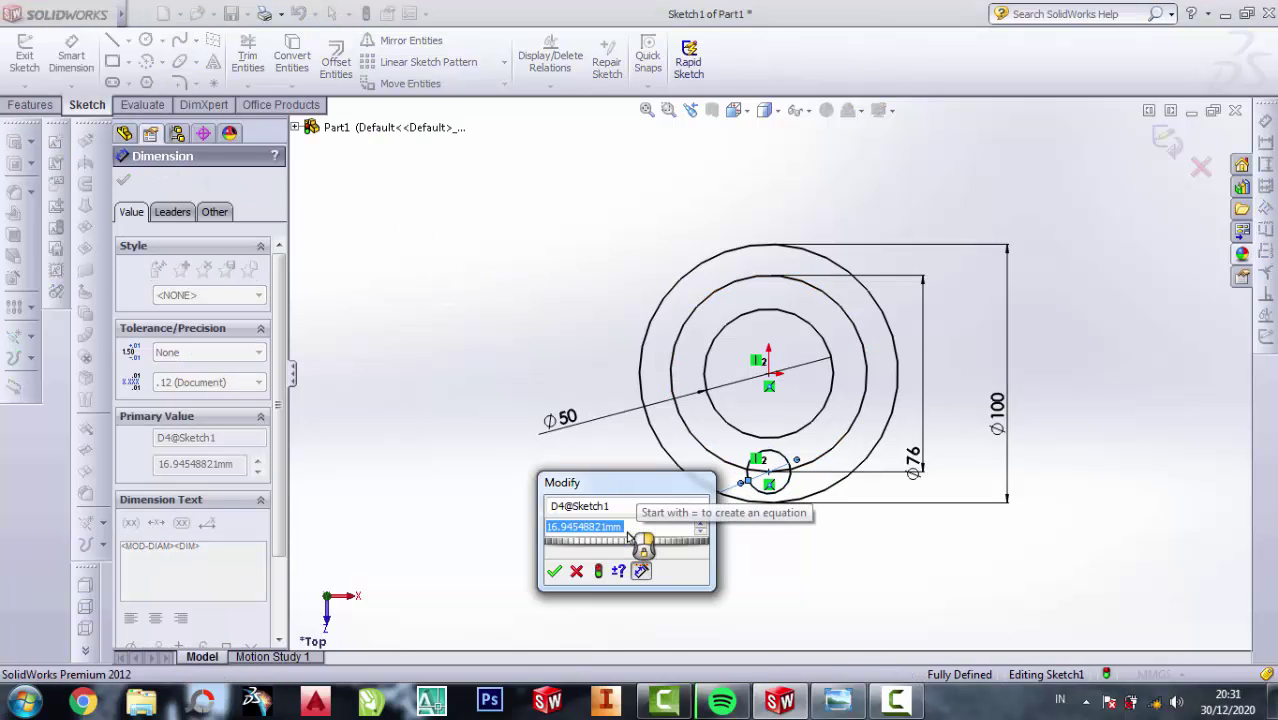
{"action": "type", "text": "10"}
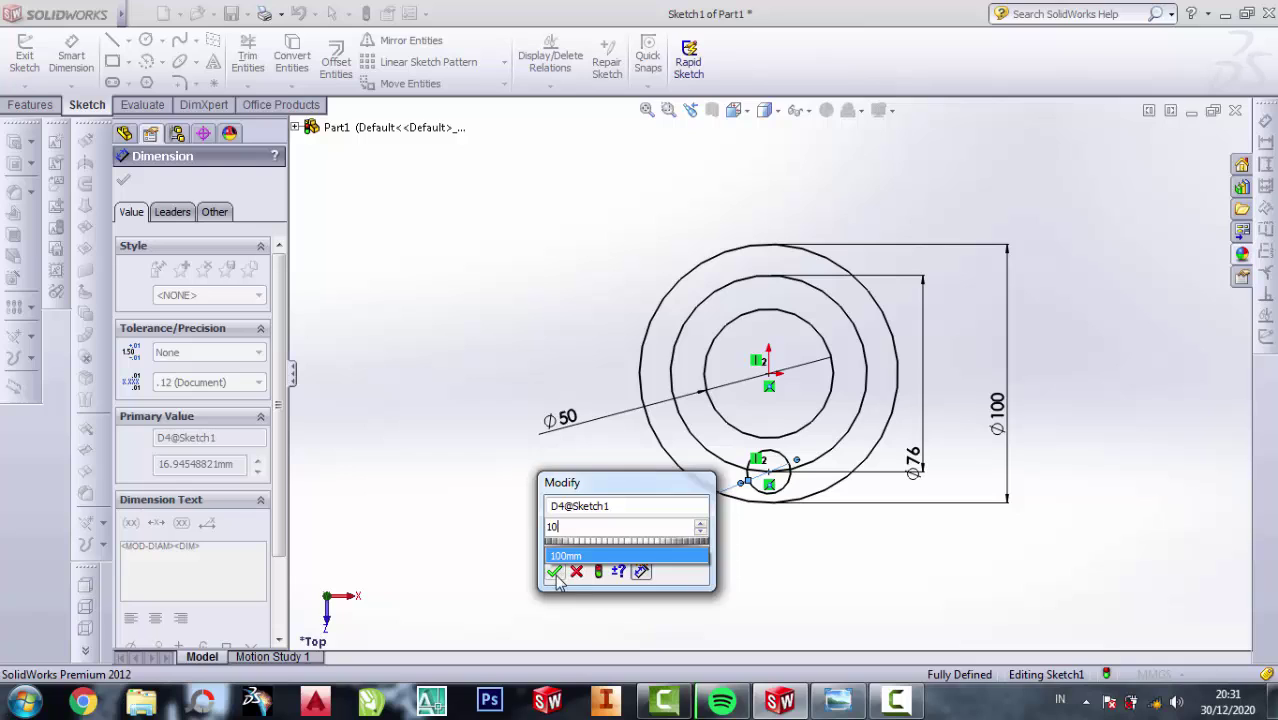
{"action": "left_click", "coordinate": [554, 572]}
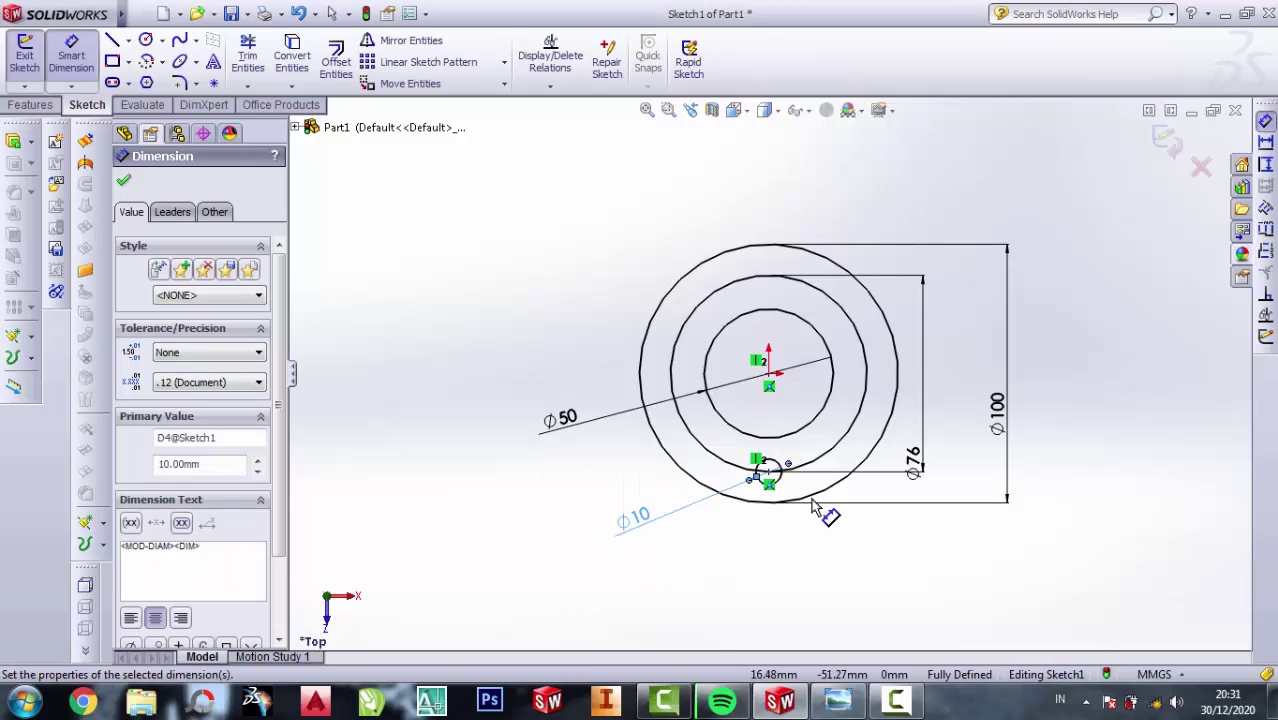
{"action": "scroll", "coordinate": [812, 507], "scroll_direction": "down", "scroll_amount": 1}
{"action": "scroll", "coordinate": [812, 468], "scroll_direction": "down", "scroll_amount": 2}
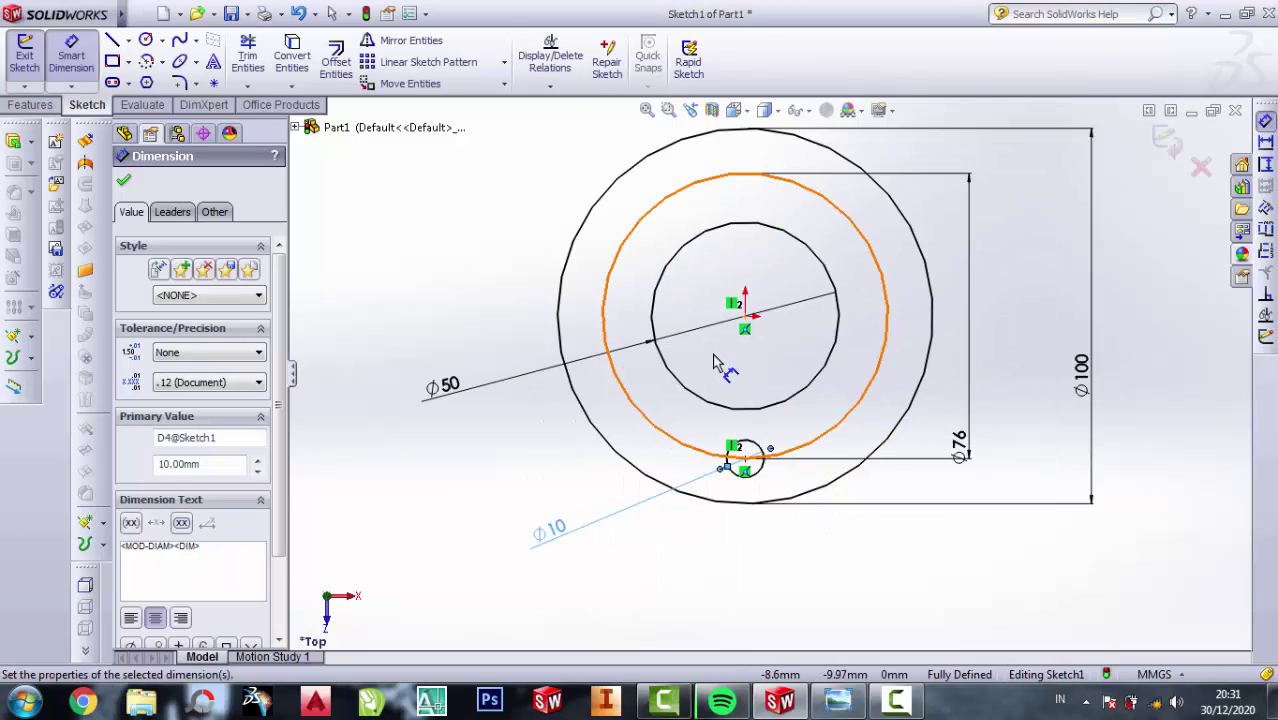
Start a circular sketch pattern of the Ø10 circle.
{"action": "left_click", "coordinate": [505, 63]}
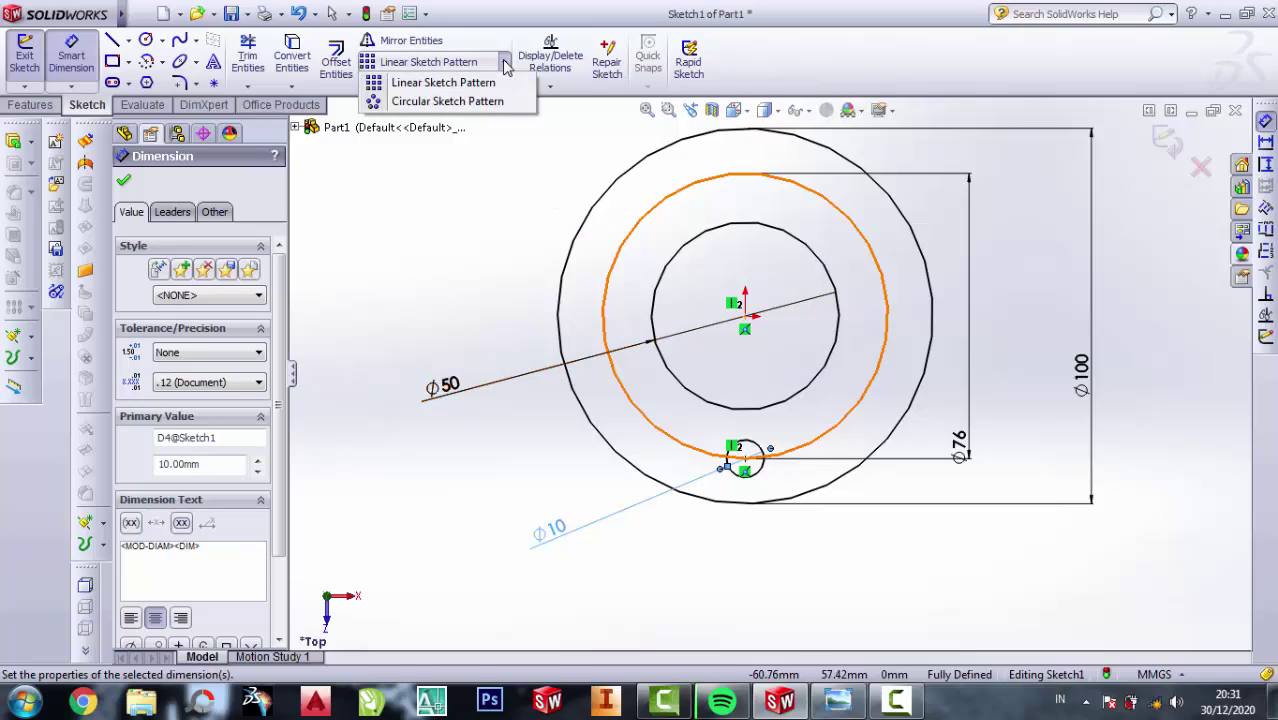
{"action": "left_click", "coordinate": [447, 101]}
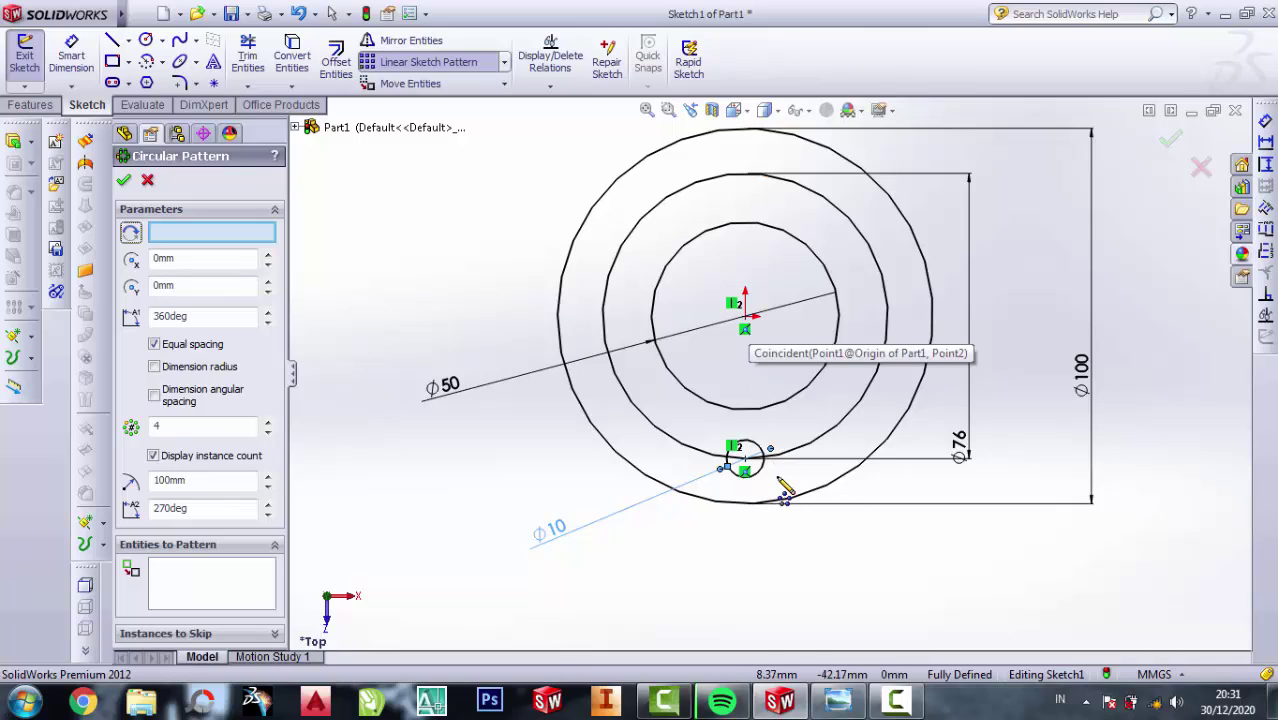
{"action": "left_click", "coordinate": [731, 456]}
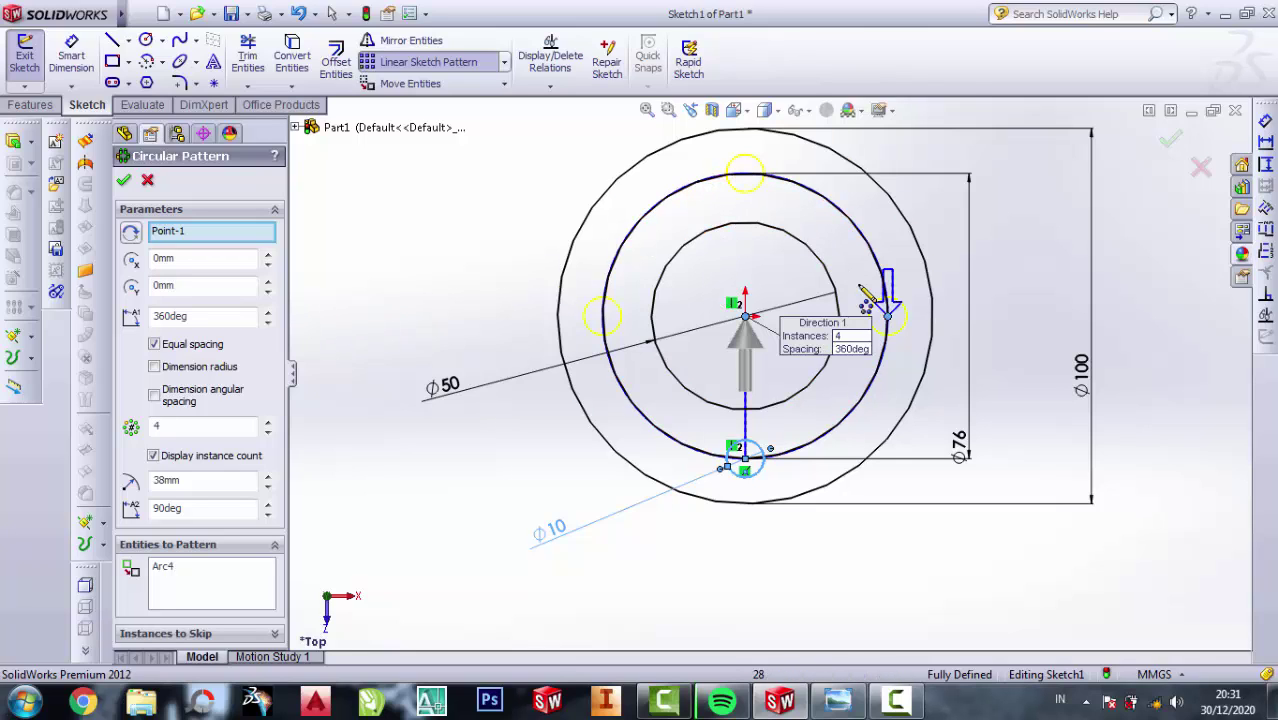
{"action": "scroll", "coordinate": [808, 275], "scroll_direction": "down", "scroll_amount": 1}
{"action": "scroll", "coordinate": [808, 275], "scroll_direction": "up", "scroll_amount": 1}
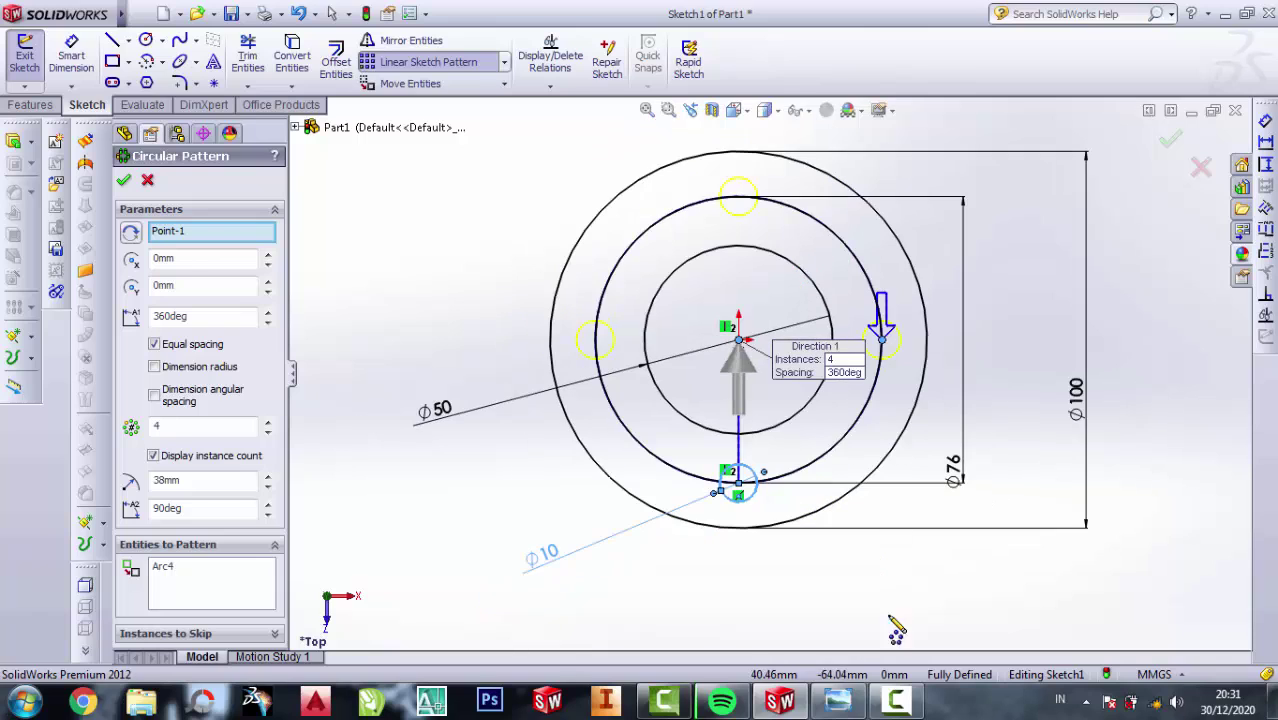
Change the pattern's number of instances from 4 to 5.
{"action": "left_click", "coordinate": [838, 702]}
{"action": "scroll", "coordinate": [845, 487], "scroll_direction": "down", "scroll_amount": 1}
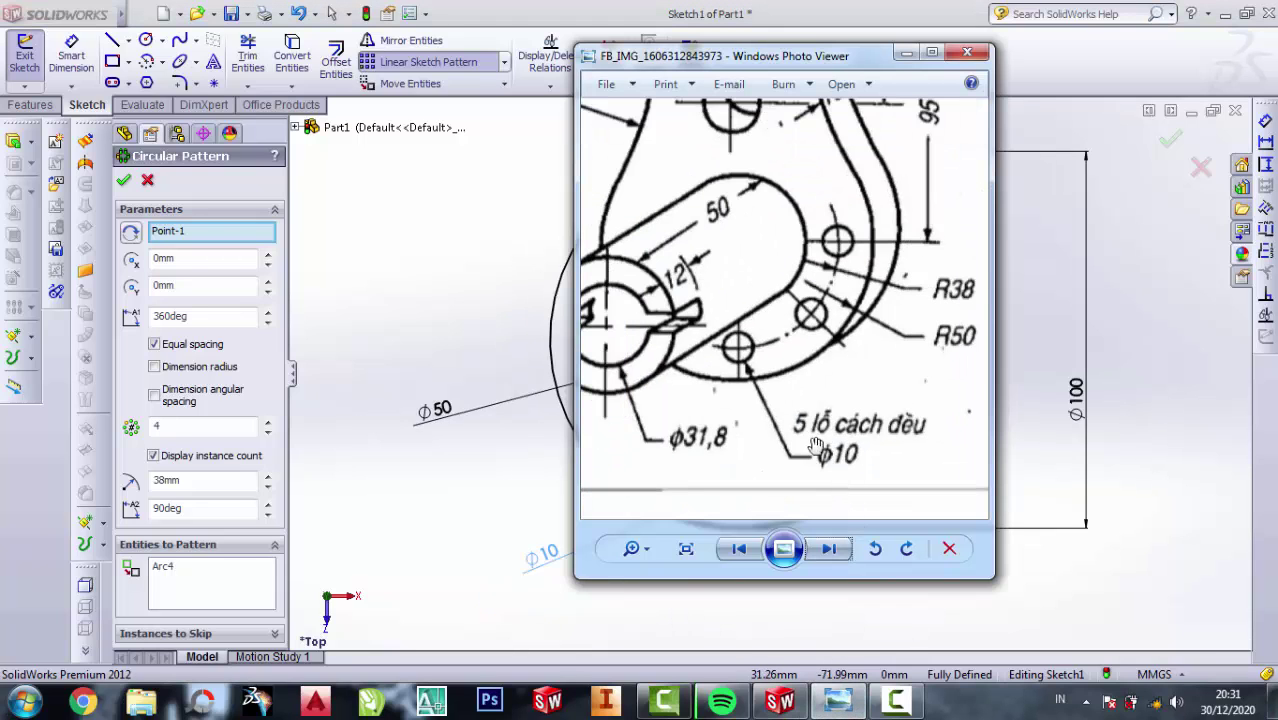
{"action": "left_click", "coordinate": [904, 59]}
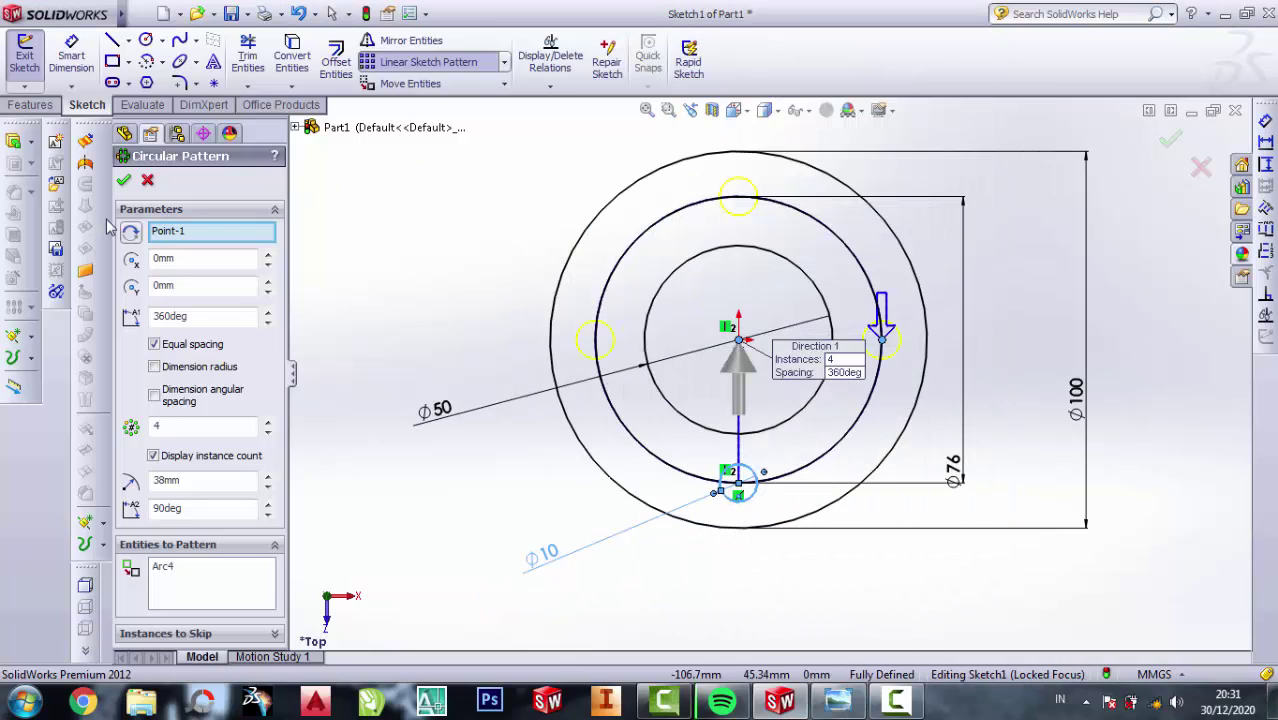
{"action": "left_click_drag", "start_coordinate": [183, 424], "coordinate": [148, 424]}
{"action": "type", "text": "5"}
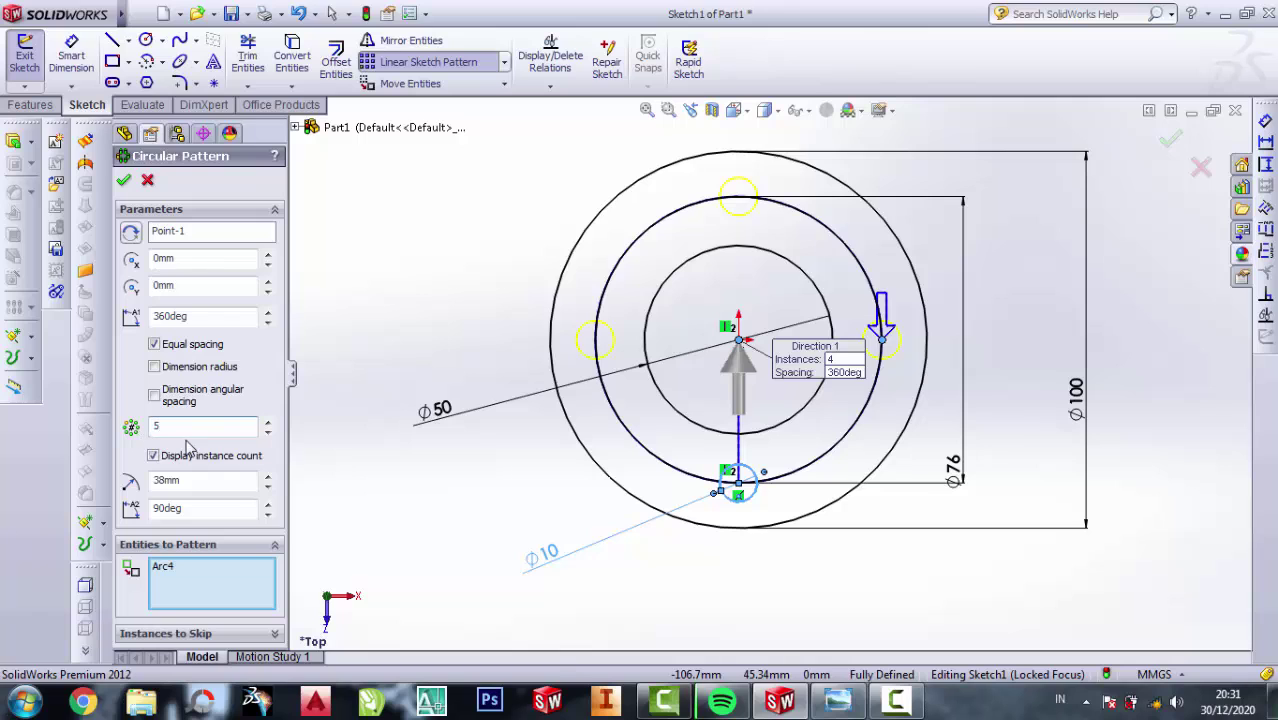
{"action": "scroll", "coordinate": [860, 450], "scroll_direction": "down", "scroll_amount": 1}
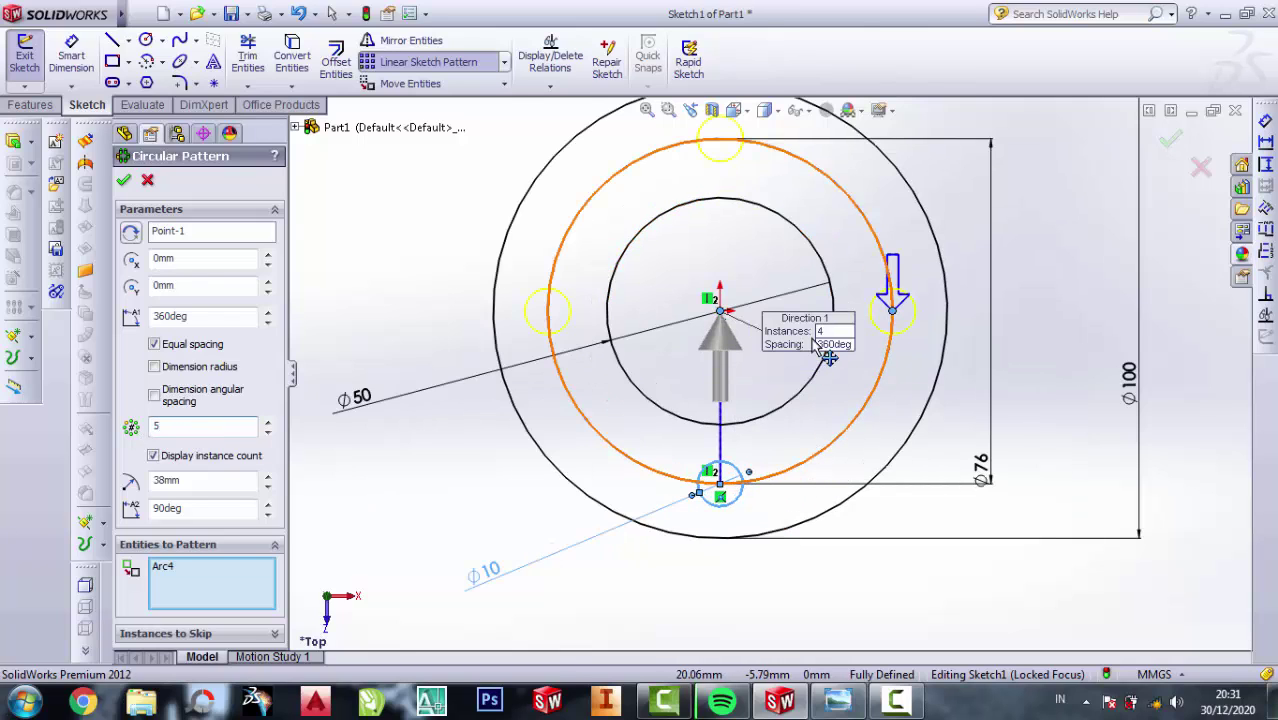
{"action": "scroll", "coordinate": [860, 450], "scroll_direction": "down", "scroll_amount": 2}
{"action": "scroll", "coordinate": [860, 450], "scroll_direction": "up", "scroll_amount": 1}
{"action": "left_click", "coordinate": [239, 588]}
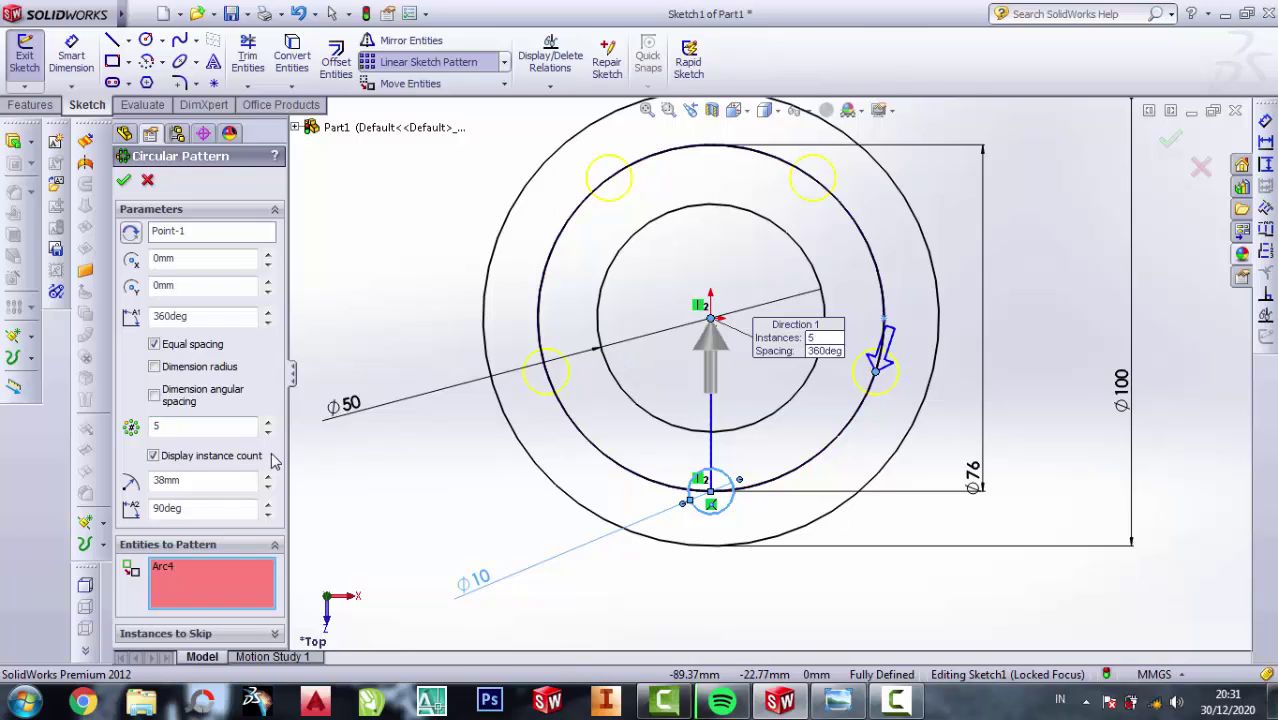
{"action": "scroll", "coordinate": [710, 300], "scroll_direction": "up", "scroll_amount": 2}
{"action": "scroll", "coordinate": [790, 270], "scroll_direction": "up", "scroll_amount": 1}
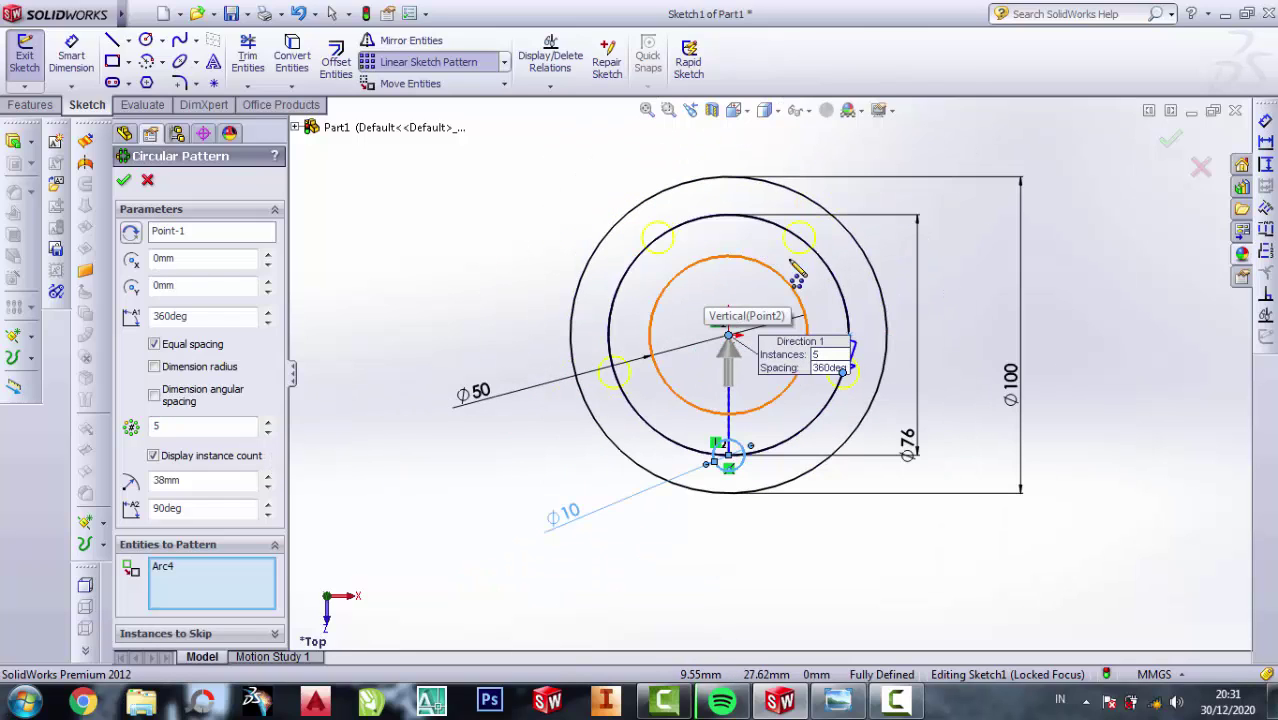
{"action": "left_click", "coordinate": [840, 703]}
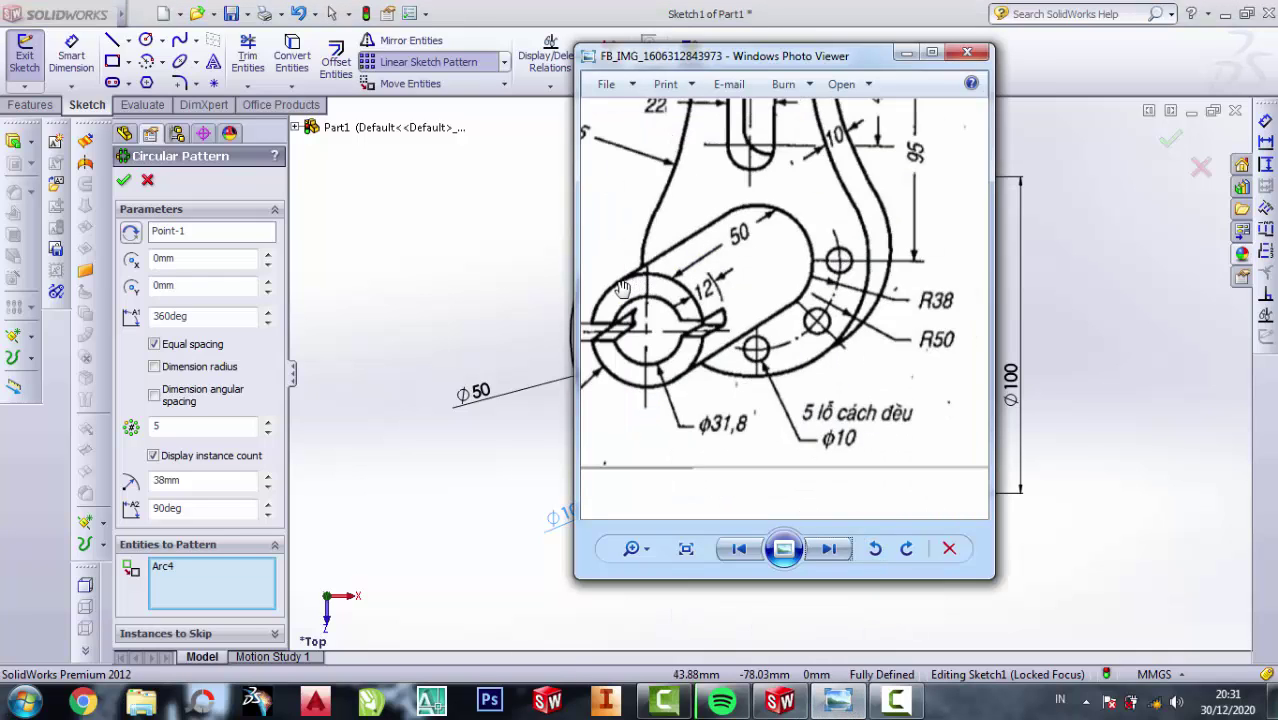
Turn on Equal spacing over 360° and dismiss the angle range warning.
{"action": "left_click", "coordinate": [905, 54]}
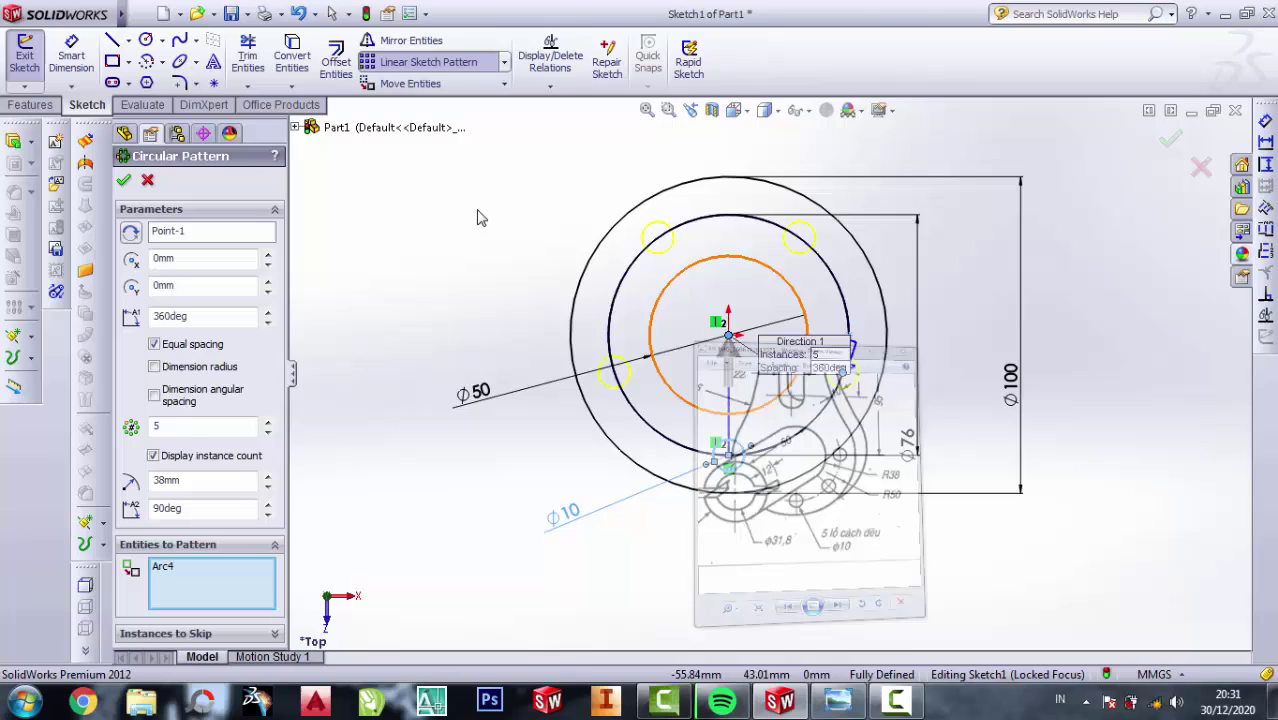
{"action": "left_click", "coordinate": [155, 367]}
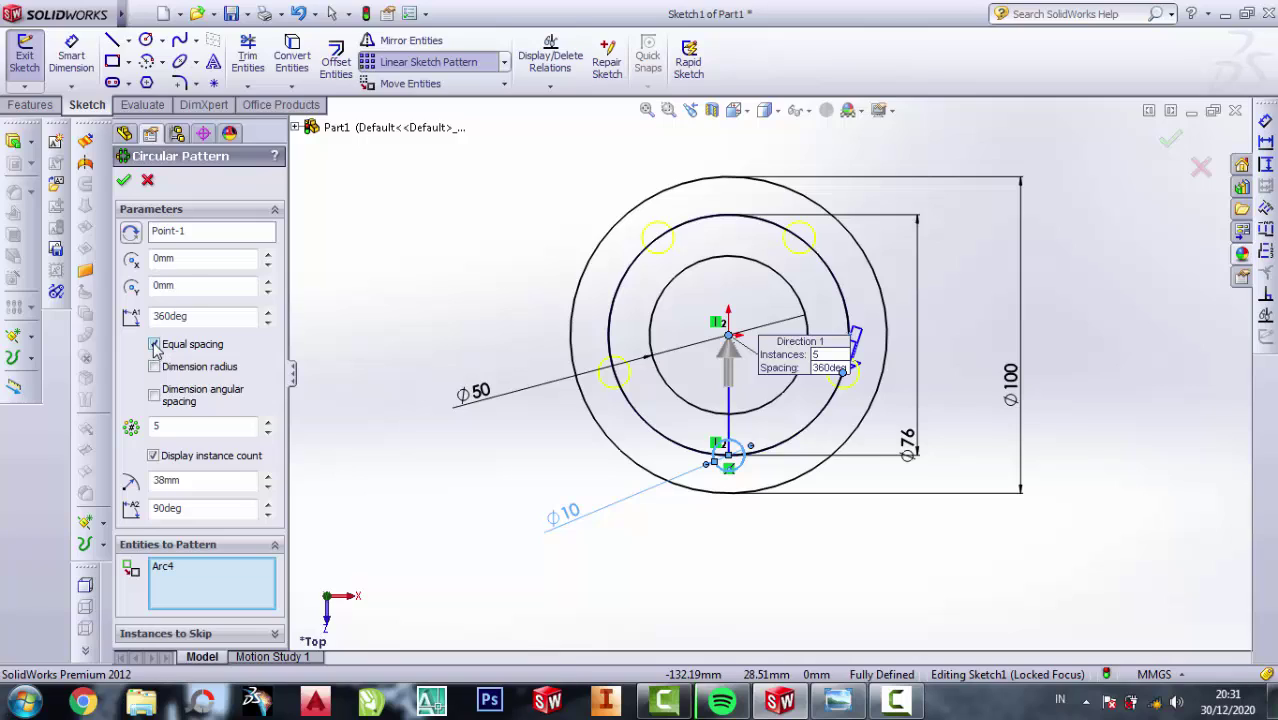
{"action": "left_click", "coordinate": [154, 345]}
{"action": "left_click", "coordinate": [155, 396]}
{"action": "left_click", "coordinate": [154, 345]}
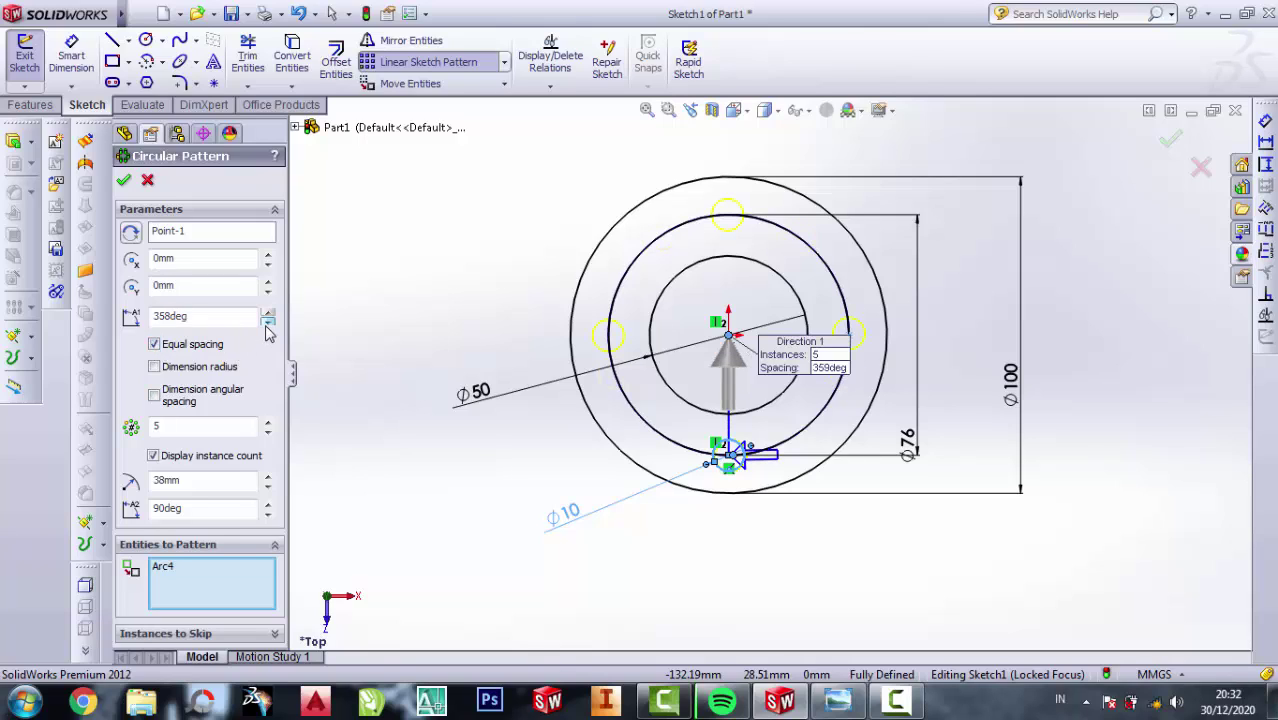
{"action": "left_click", "coordinate": [267, 321]}
{"action": "left_click", "coordinate": [268, 312]}
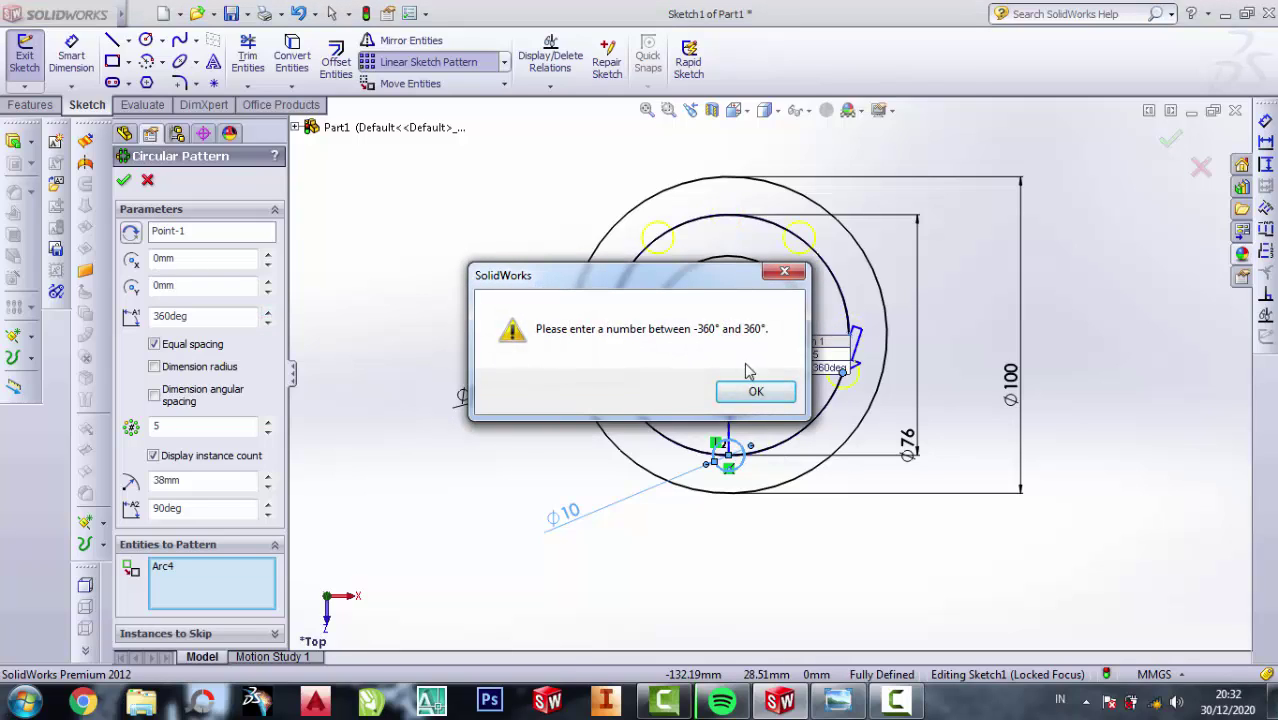
{"action": "left_click", "coordinate": [752, 392]}
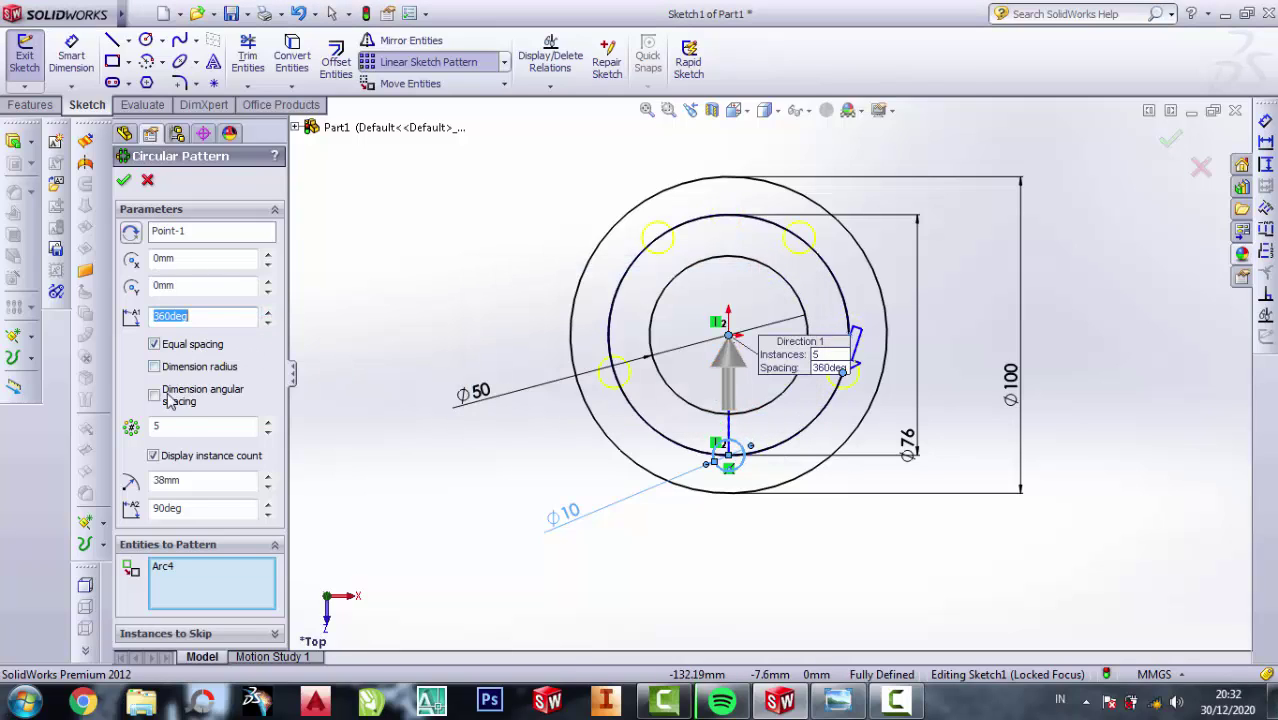
Adjust the pattern's instance display and start angle, then check the reference drawing.
{"action": "left_click", "coordinate": [154, 457]}
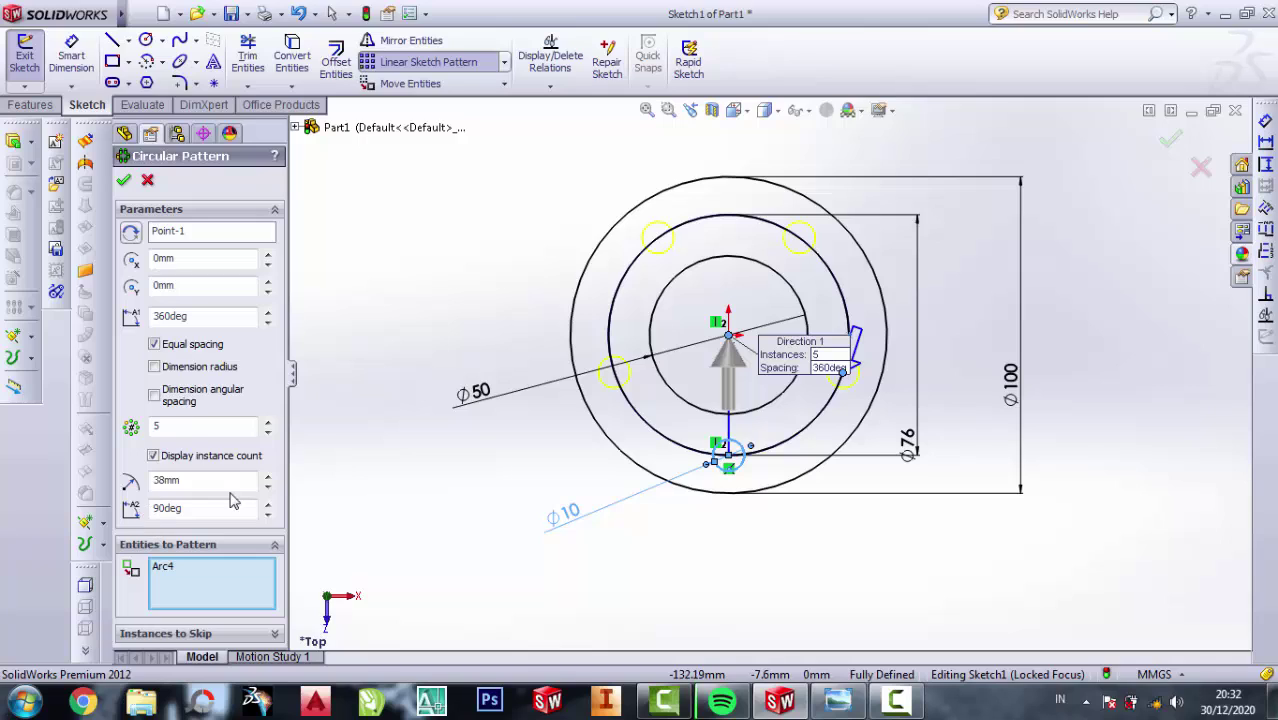
{"action": "left_click", "coordinate": [268, 513]}
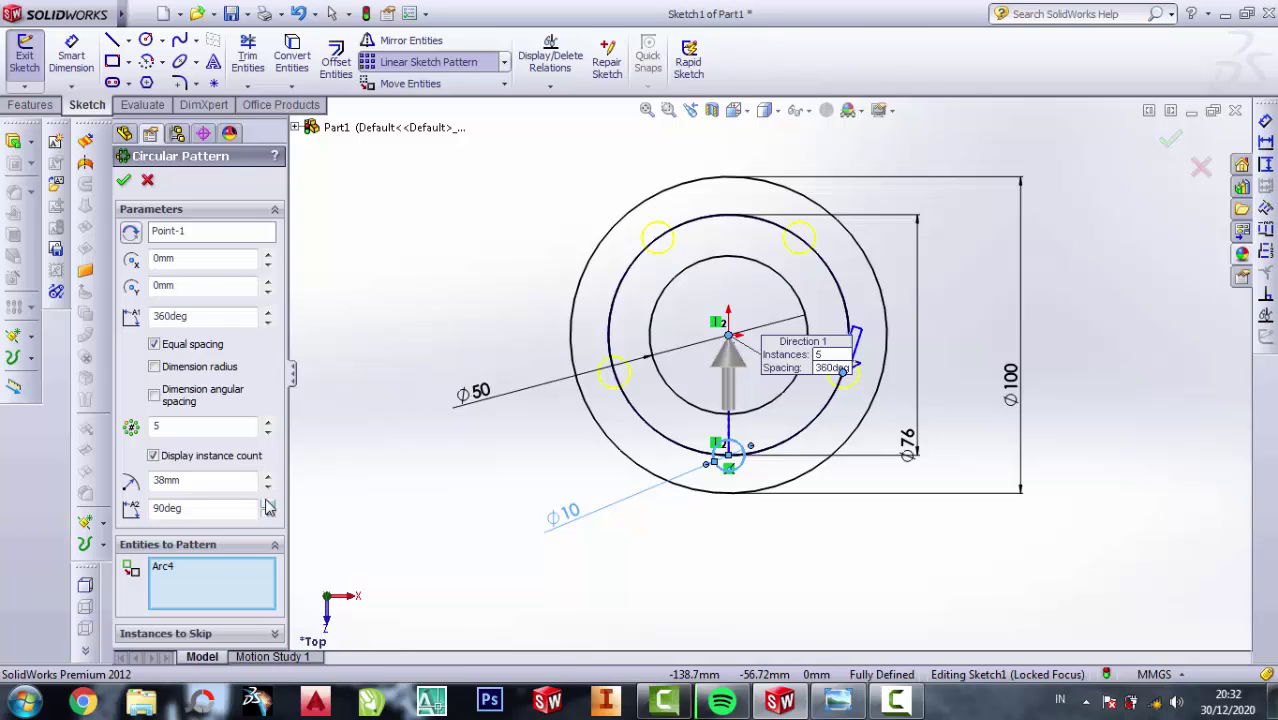
{"action": "mouse_move", "coordinate": [838, 701]}
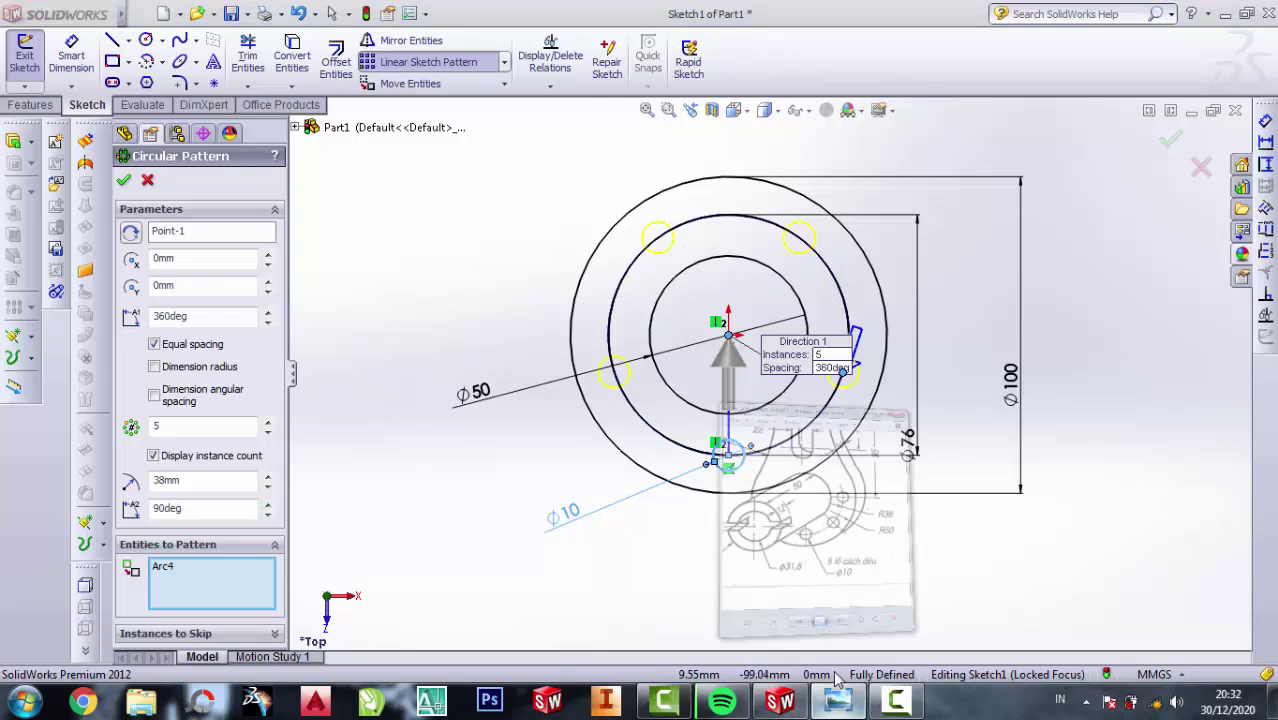
{"action": "left_click", "coordinate": [826, 590]}
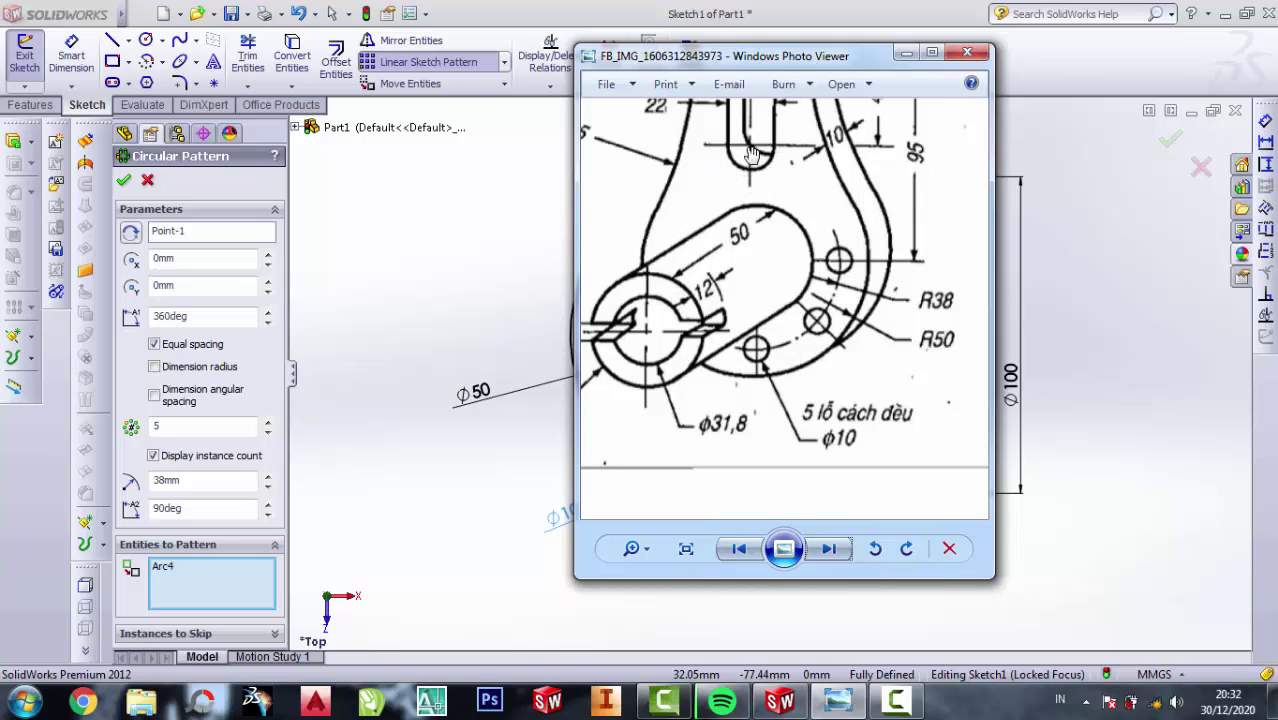
{"action": "left_click", "coordinate": [905, 54]}
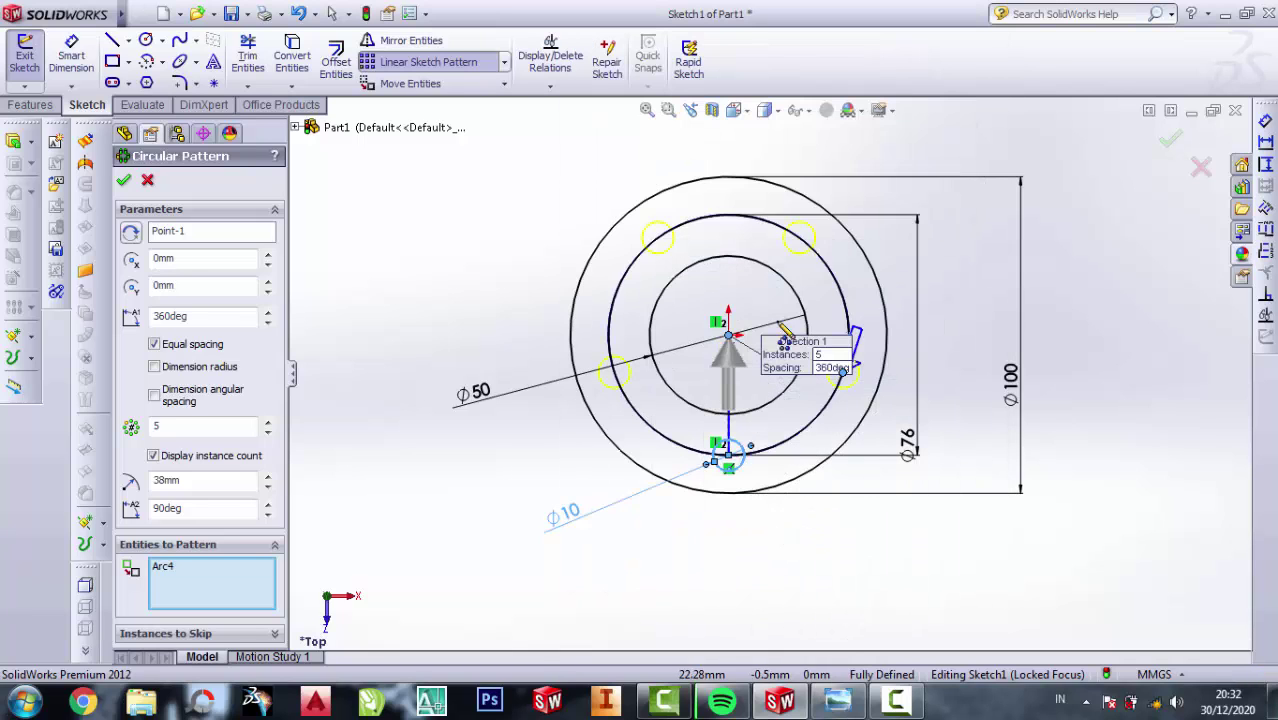
Accept the five-hole circular pattern and delete the Ø76 guide circle with its dimension.
{"action": "left_click", "coordinate": [125, 181]}
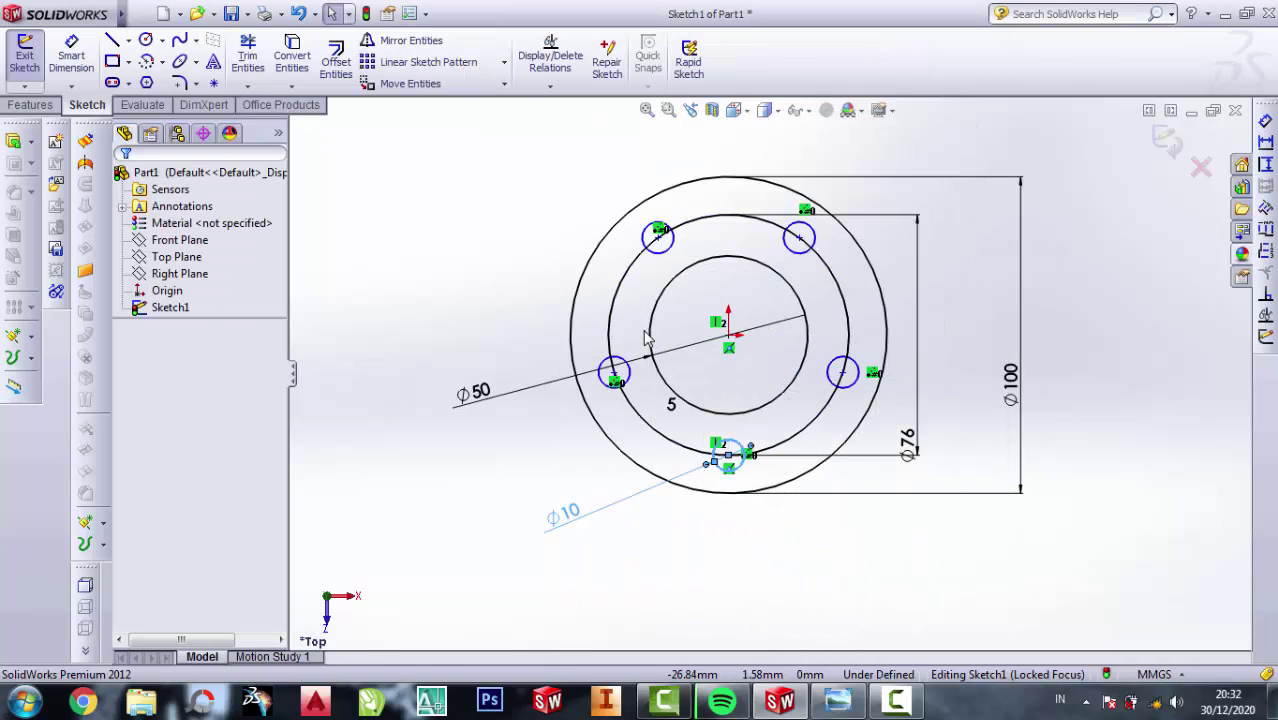
{"action": "right_click", "coordinate": [638, 264]}
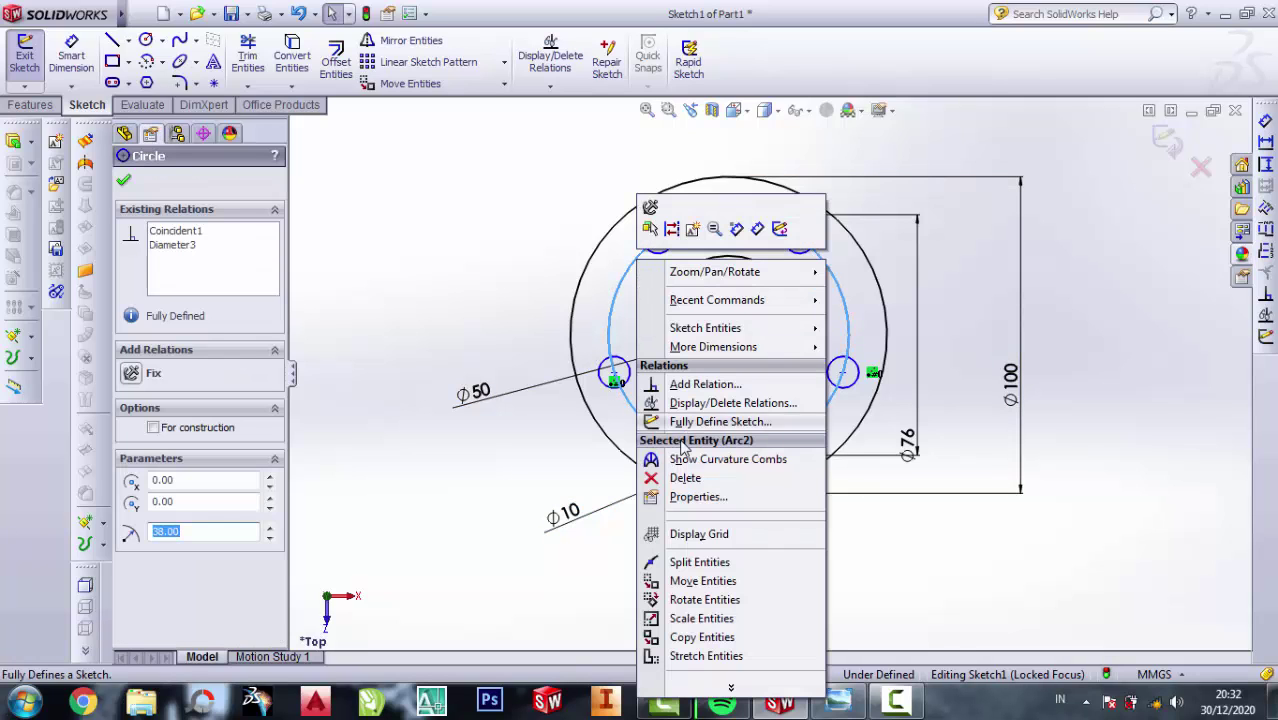
{"action": "left_click", "coordinate": [686, 480]}
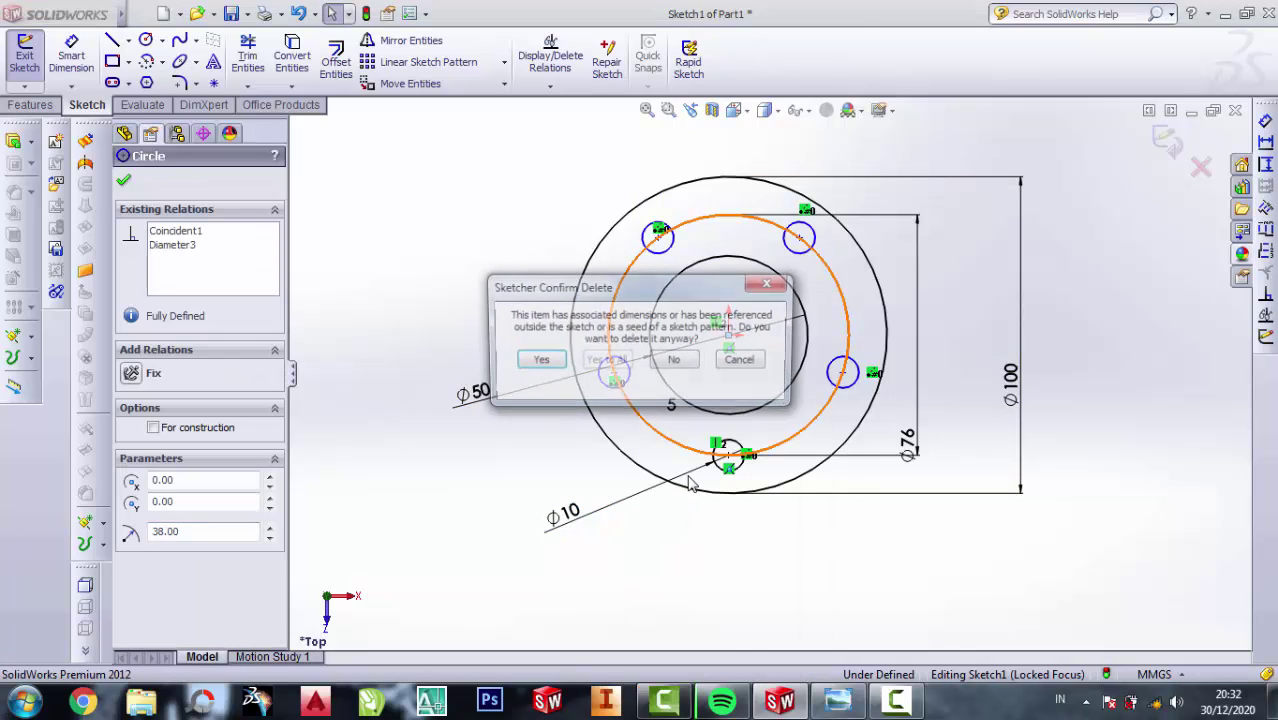
{"action": "left_click", "coordinate": [538, 361]}
{"action": "scroll", "coordinate": [741, 376], "scroll_direction": "up", "scroll_amount": 1}
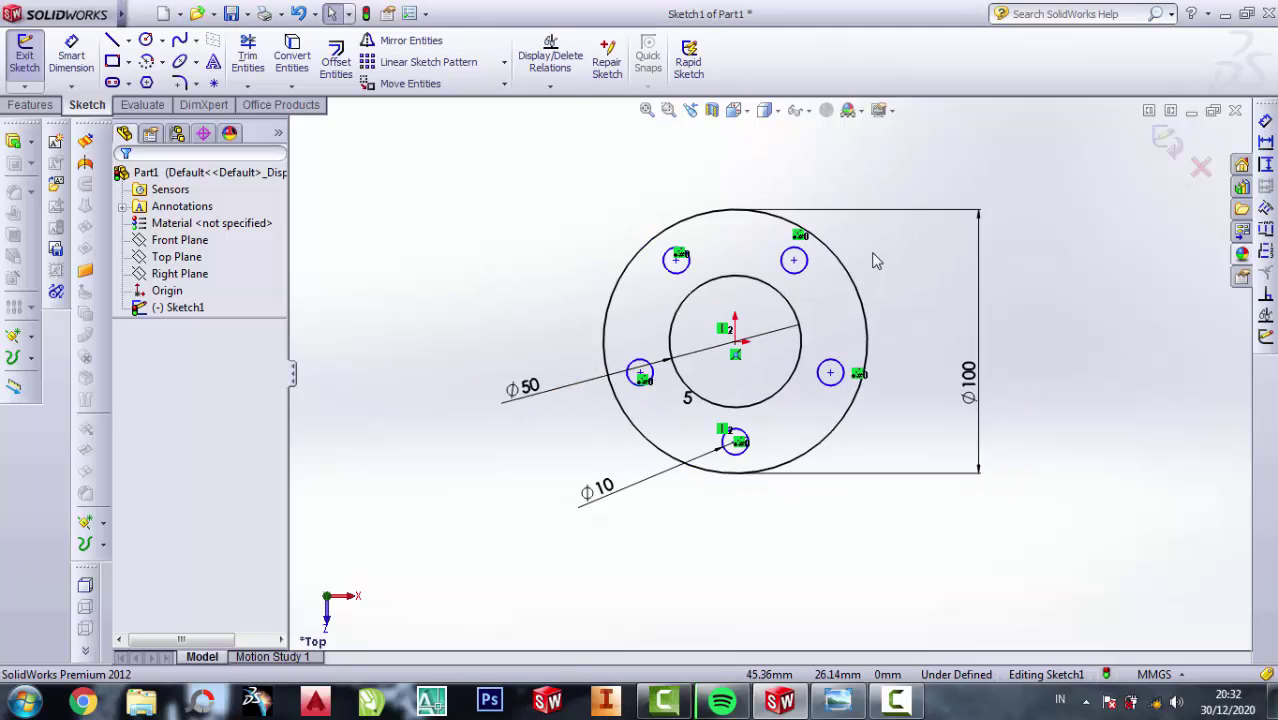
{"action": "scroll", "coordinate": [870, 252], "scroll_direction": "up", "scroll_amount": 2}
{"action": "scroll", "coordinate": [848, 200], "scroll_direction": "up", "scroll_amount": 2}
{"action": "scroll", "coordinate": [830, 160], "scroll_direction": "down", "scroll_amount": 3}
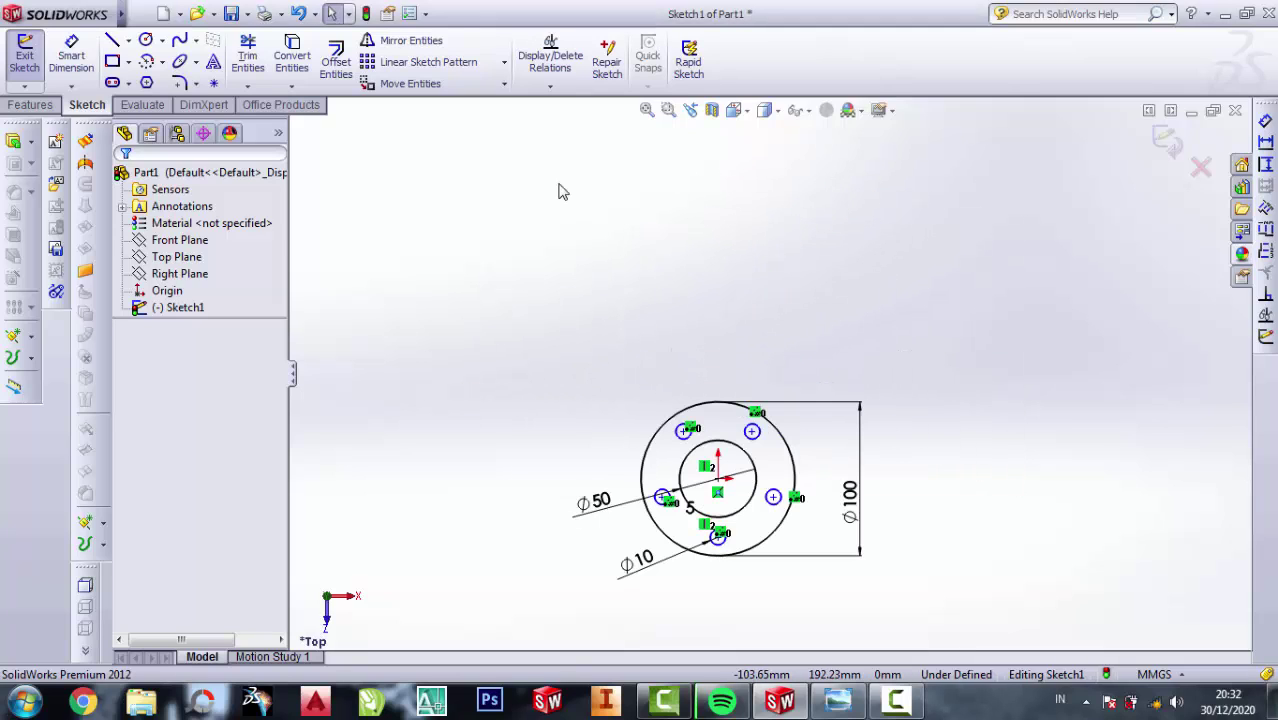
Zoom through the reference drawing, then return to the sketch.
{"action": "left_click", "coordinate": [838, 702]}
{"action": "scroll", "coordinate": [789, 328], "scroll_direction": "up", "scroll_amount": 2}
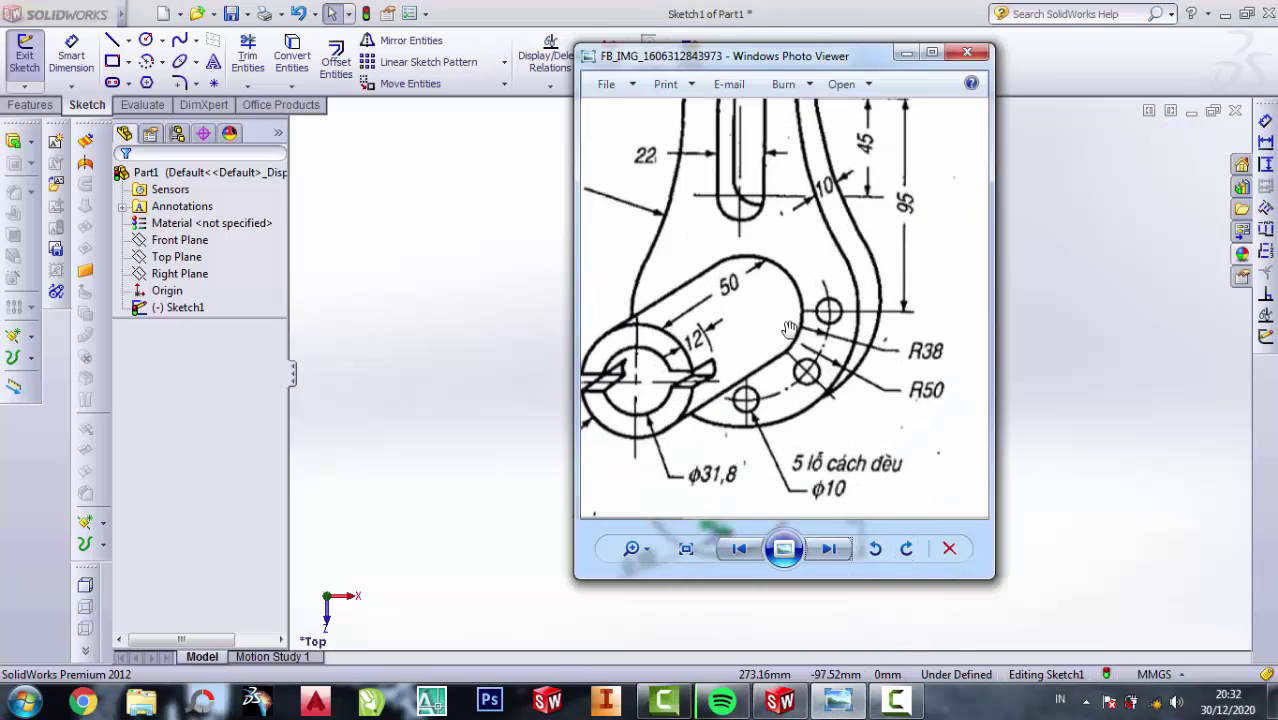
{"action": "scroll", "coordinate": [866, 300], "scroll_direction": "up", "scroll_amount": 1}
{"action": "scroll", "coordinate": [900, 272], "scroll_direction": "down", "scroll_amount": 2}
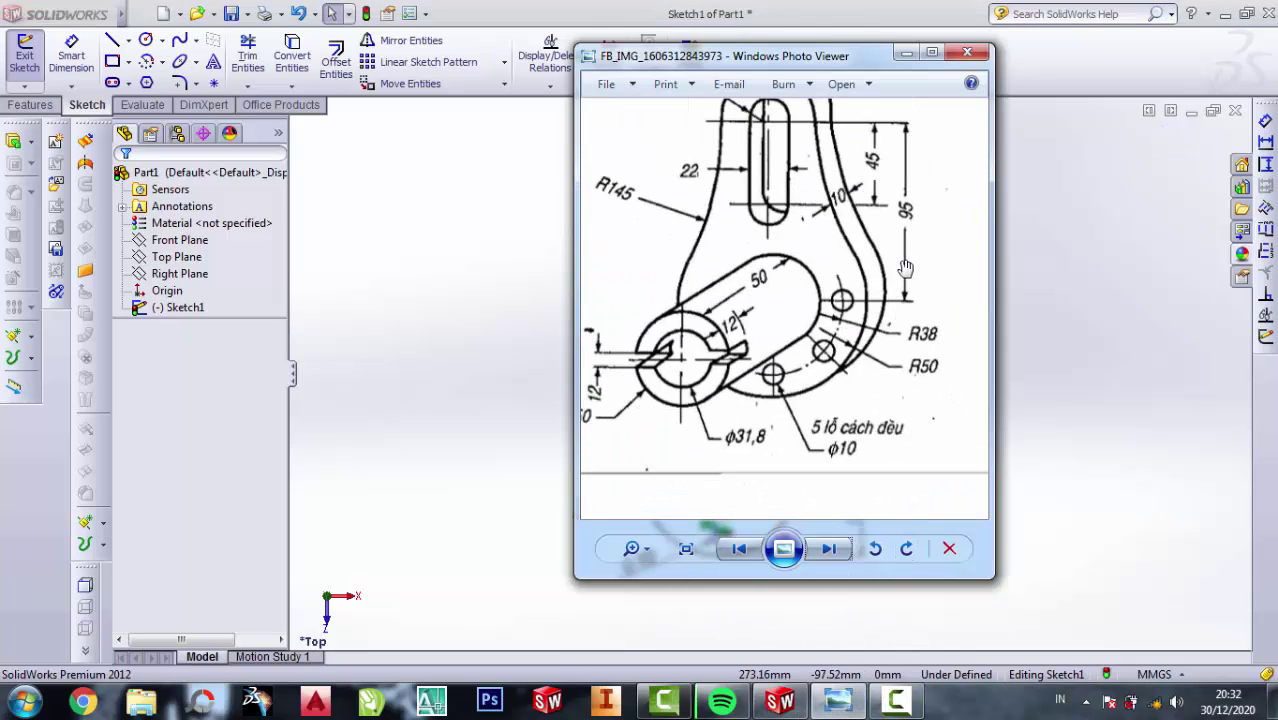
{"action": "left_click", "coordinate": [906, 53]}
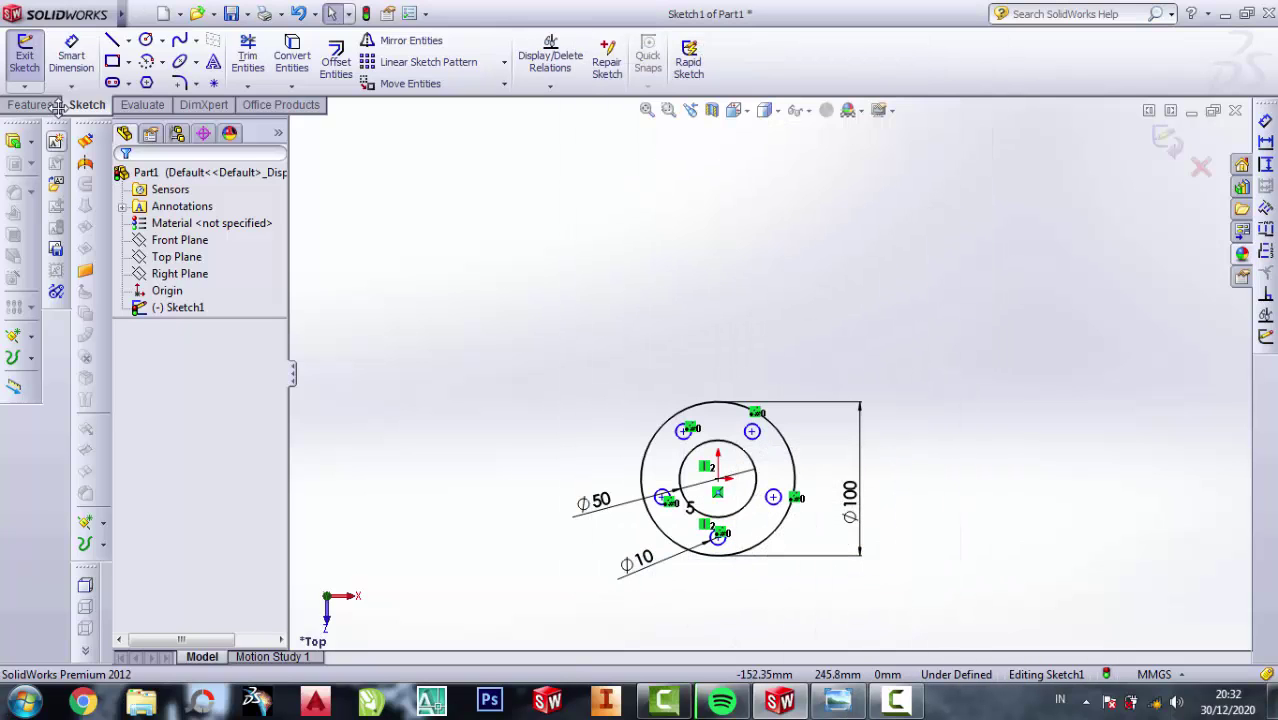
Draw a vertical line straight up from the origin.
{"action": "left_click", "coordinate": [112, 42]}
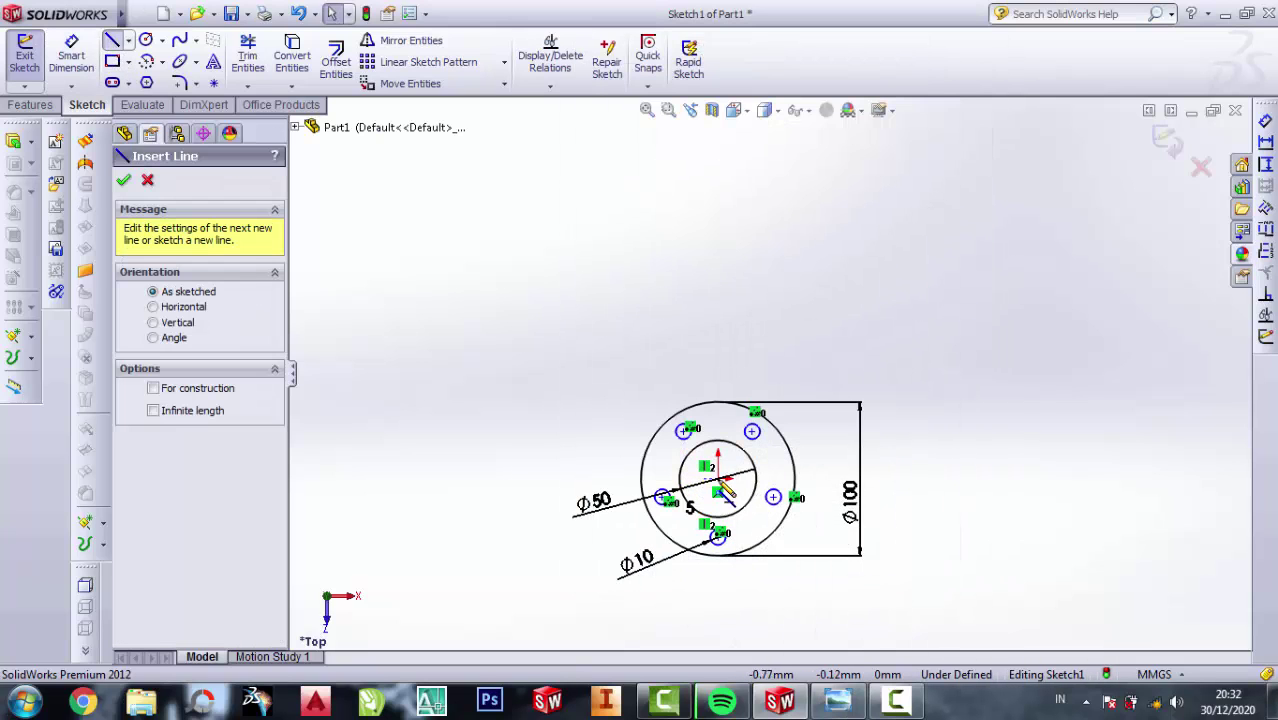
{"action": "left_click", "coordinate": [718, 478]}
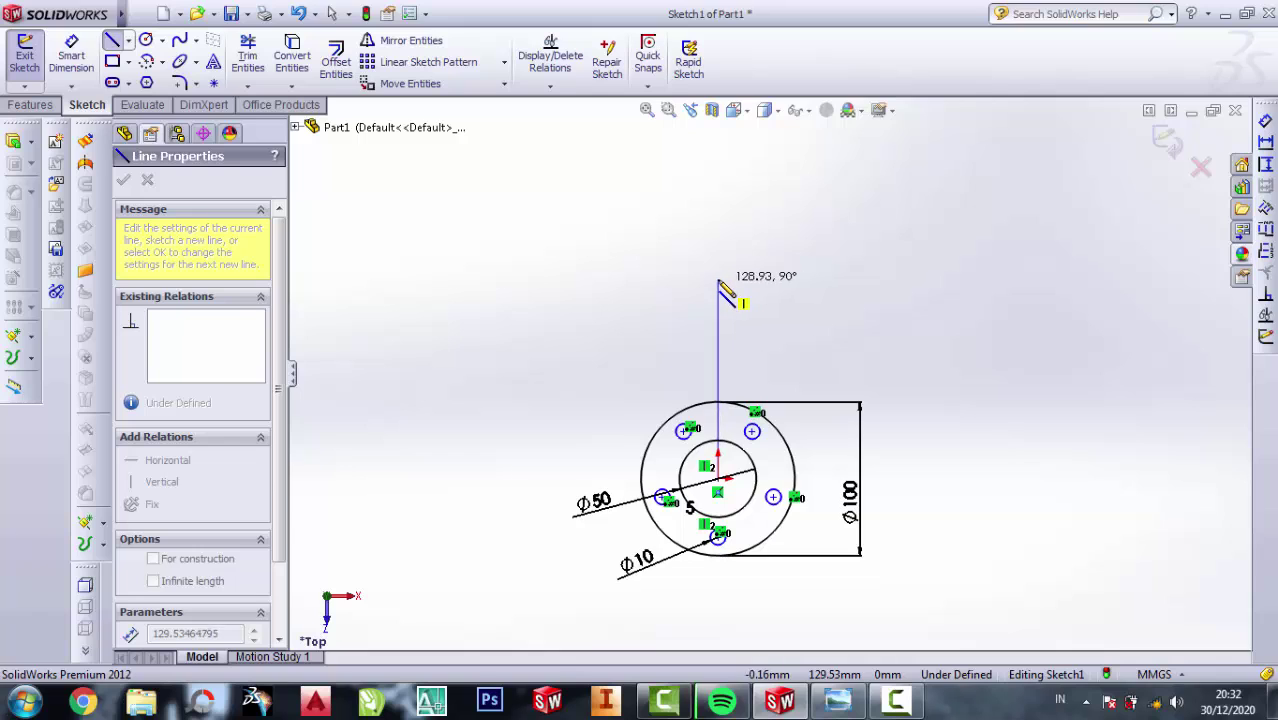
{"action": "left_click", "coordinate": [718, 278]}
{"action": "key", "text": "Escape"}
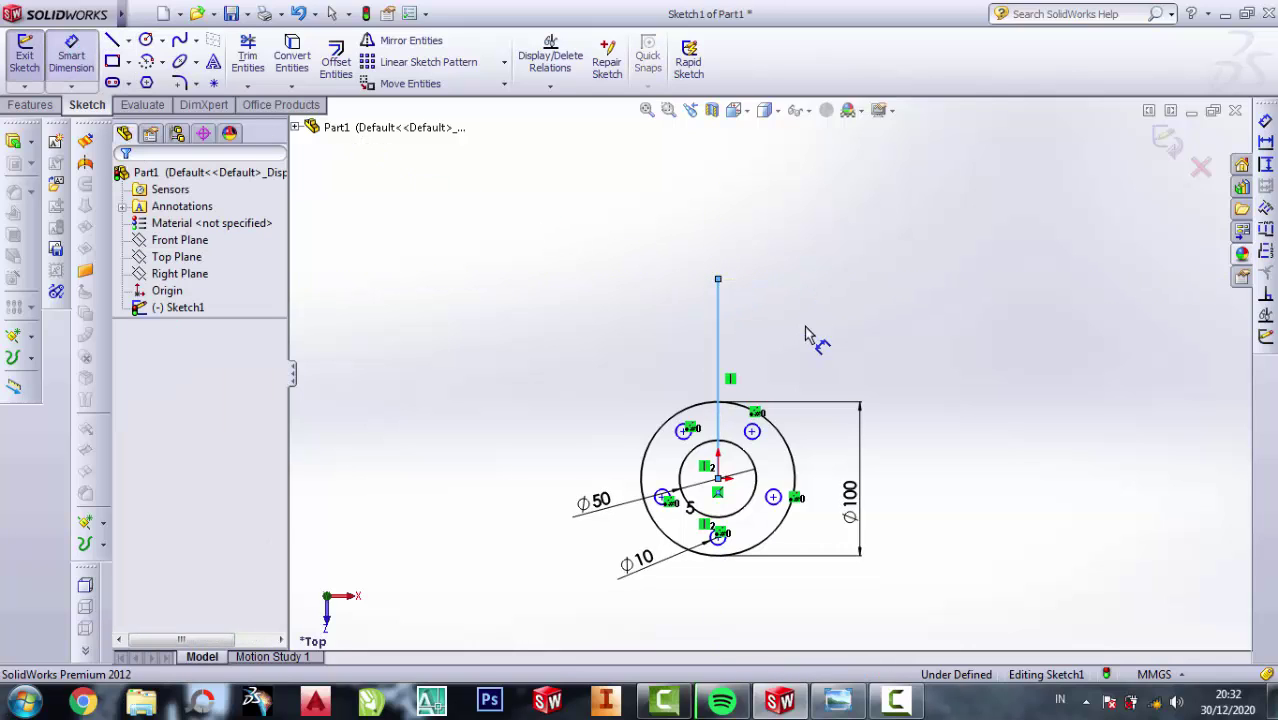
Dimension the vertical line to 95 mm.
{"action": "left_click", "coordinate": [720, 340]}
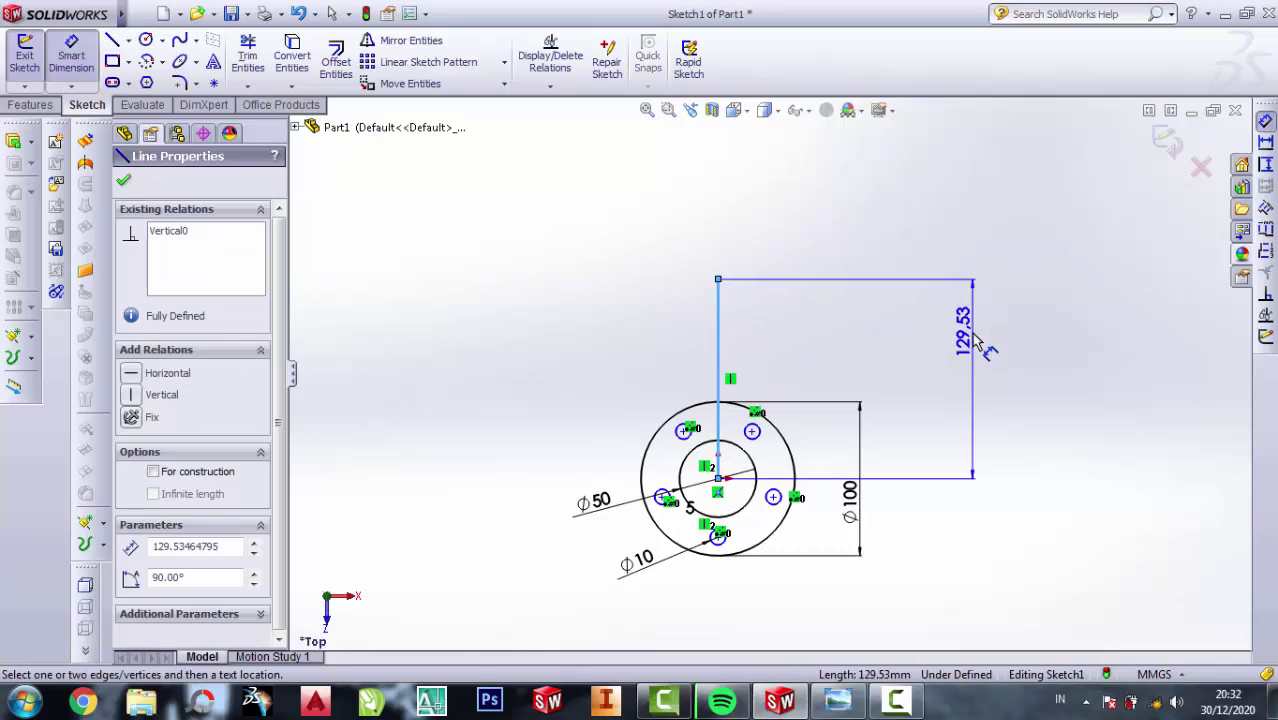
{"action": "left_click", "coordinate": [972, 340]}
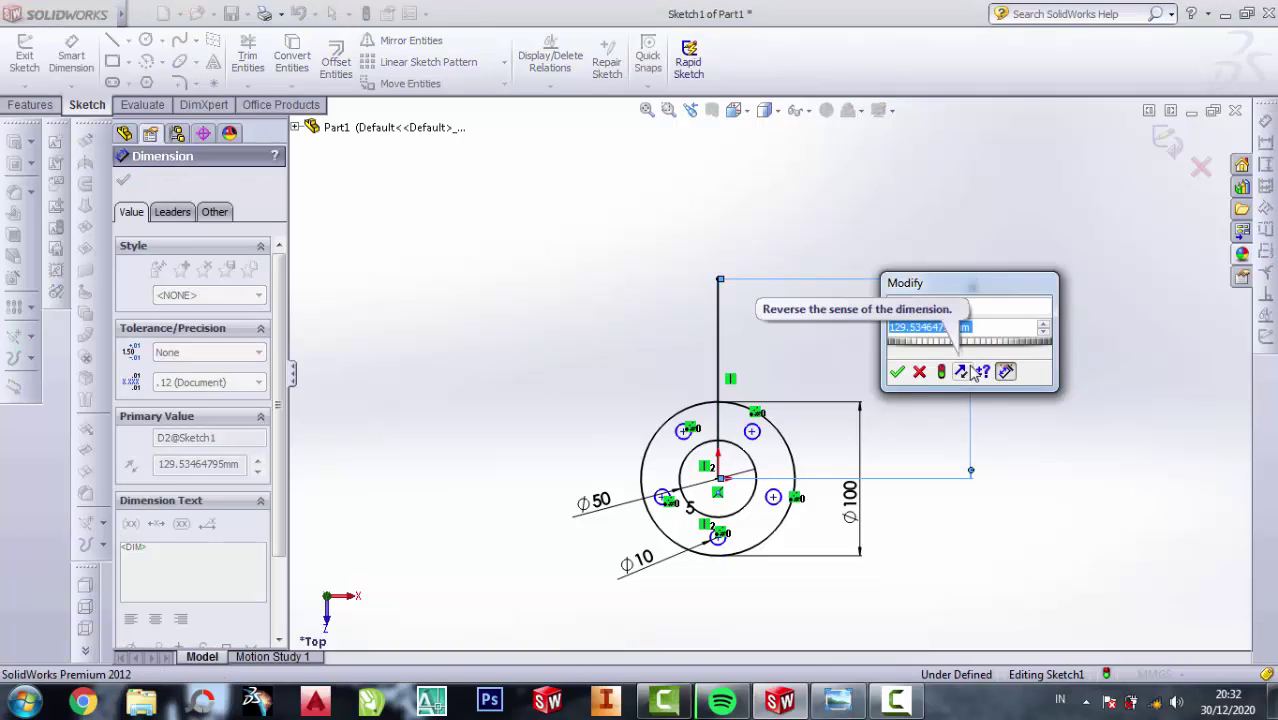
{"action": "type", "text": "95"}
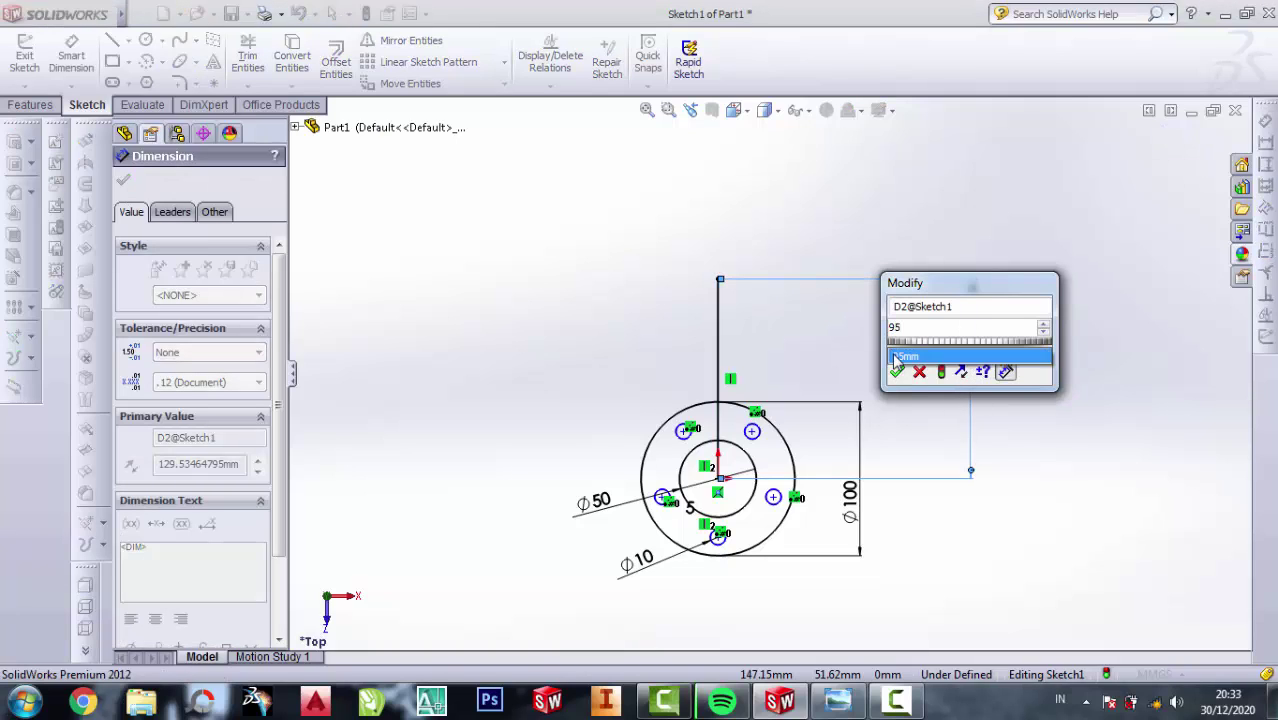
{"action": "left_click", "coordinate": [897, 357]}
{"action": "left_click", "coordinate": [897, 371]}
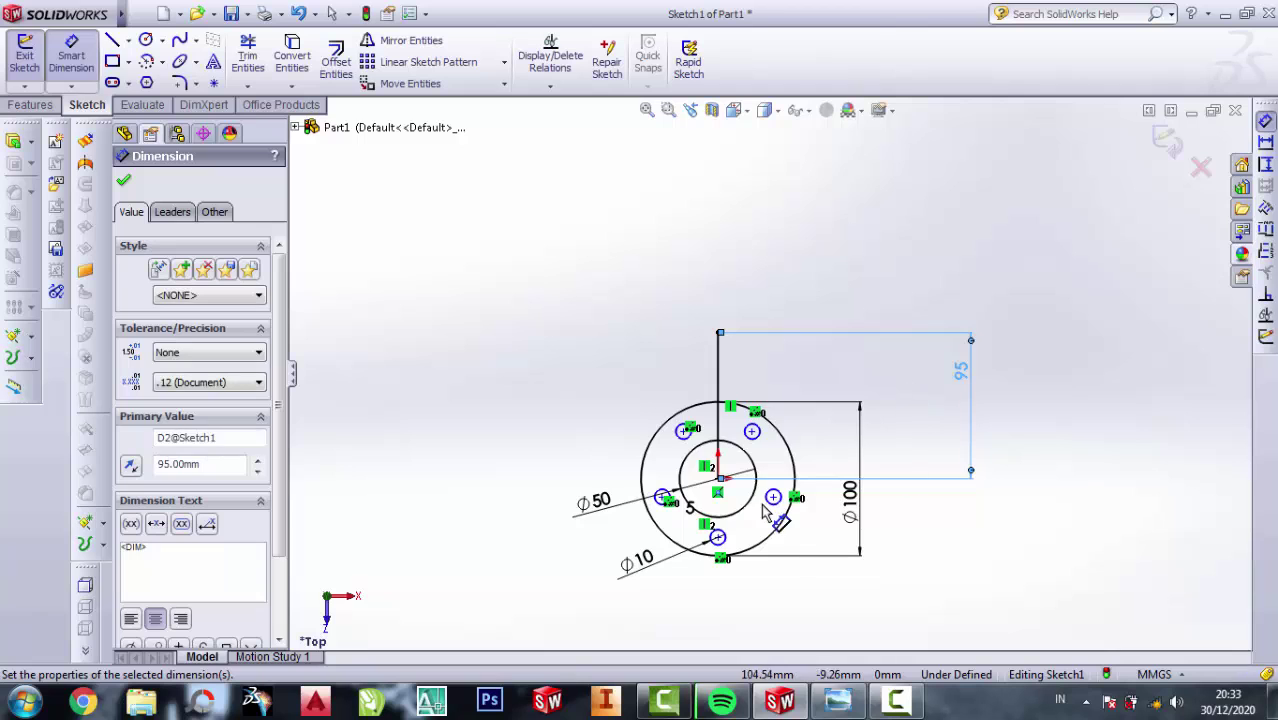
{"action": "scroll", "coordinate": [765, 512], "scroll_direction": "down", "scroll_amount": 2}
{"action": "scroll", "coordinate": [742, 465], "scroll_direction": "down", "scroll_amount": 2}
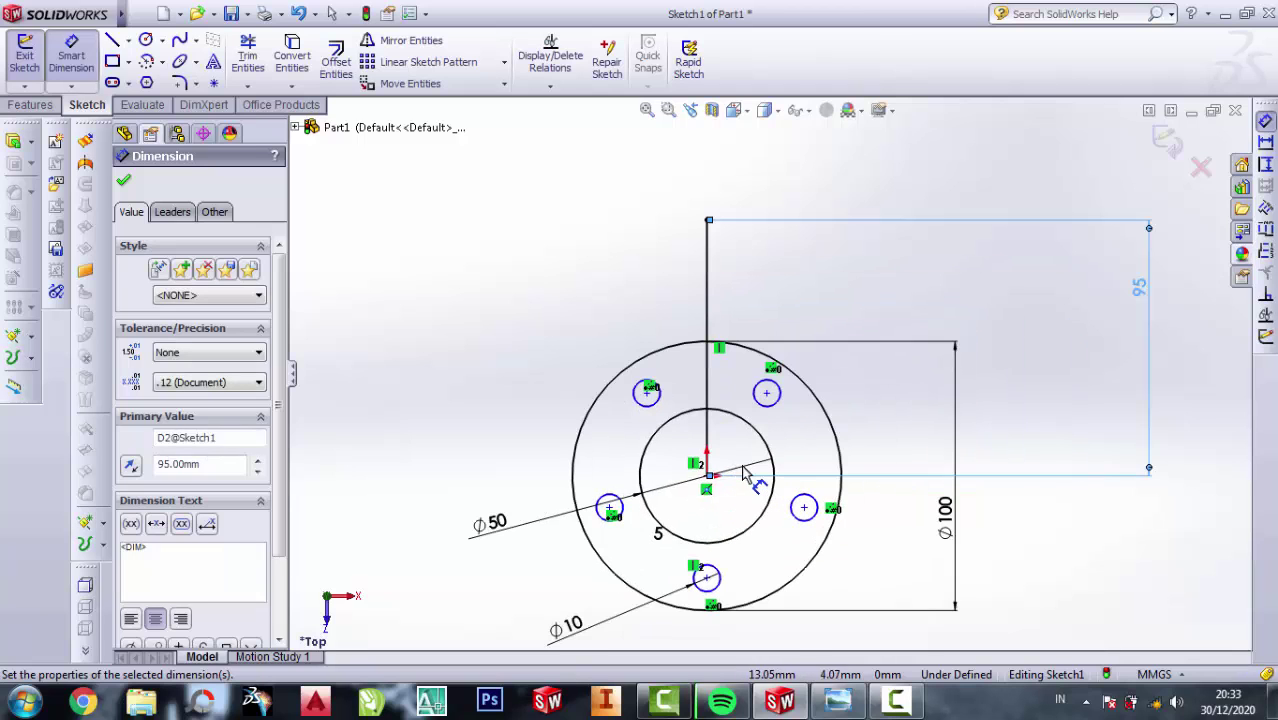
{"action": "left_click", "coordinate": [840, 706]}
Zoom into the drawing's slot area to read the R25 arc and 22 mm slot width.
{"action": "scroll", "coordinate": [800, 196], "scroll_direction": "up", "scroll_amount": 1}
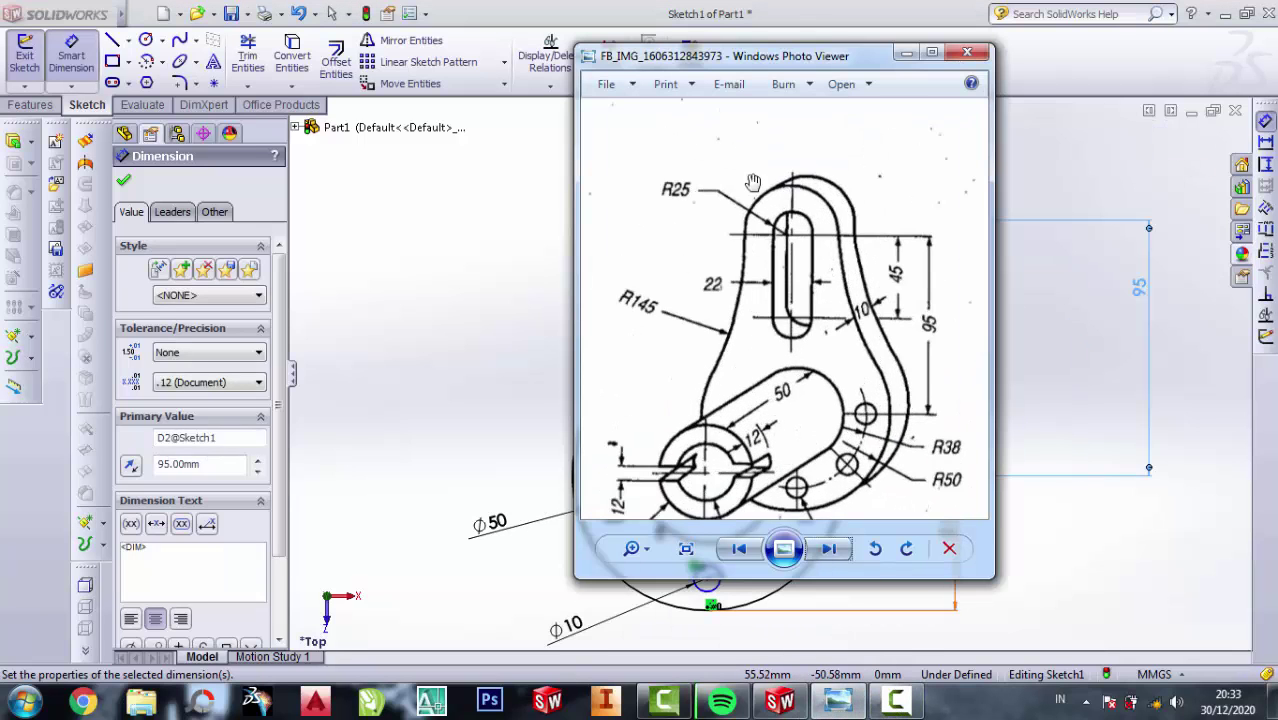
{"action": "scroll", "coordinate": [748, 182], "scroll_direction": "up", "scroll_amount": 1}
{"action": "scroll", "coordinate": [748, 182], "scroll_direction": "up", "scroll_amount": 1}
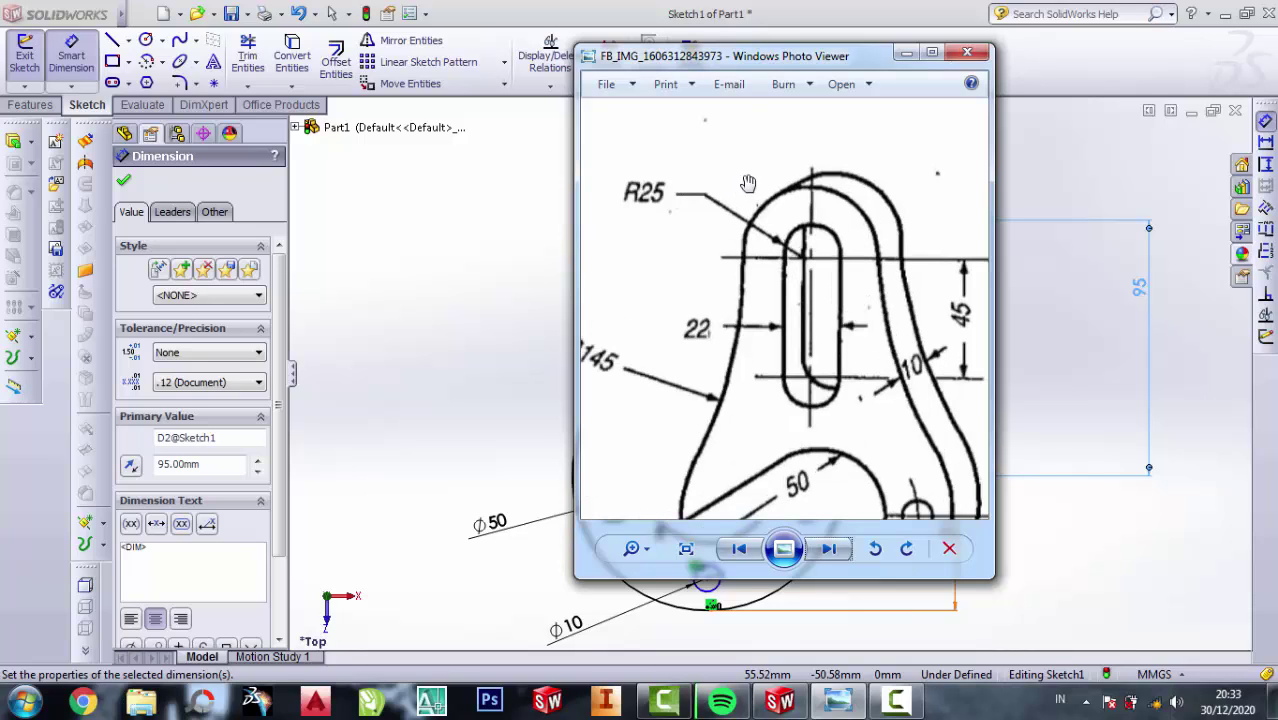
{"action": "scroll", "coordinate": [748, 183], "scroll_direction": "down", "scroll_amount": 1}
{"action": "scroll", "coordinate": [713, 190], "scroll_direction": "up", "scroll_amount": 1}
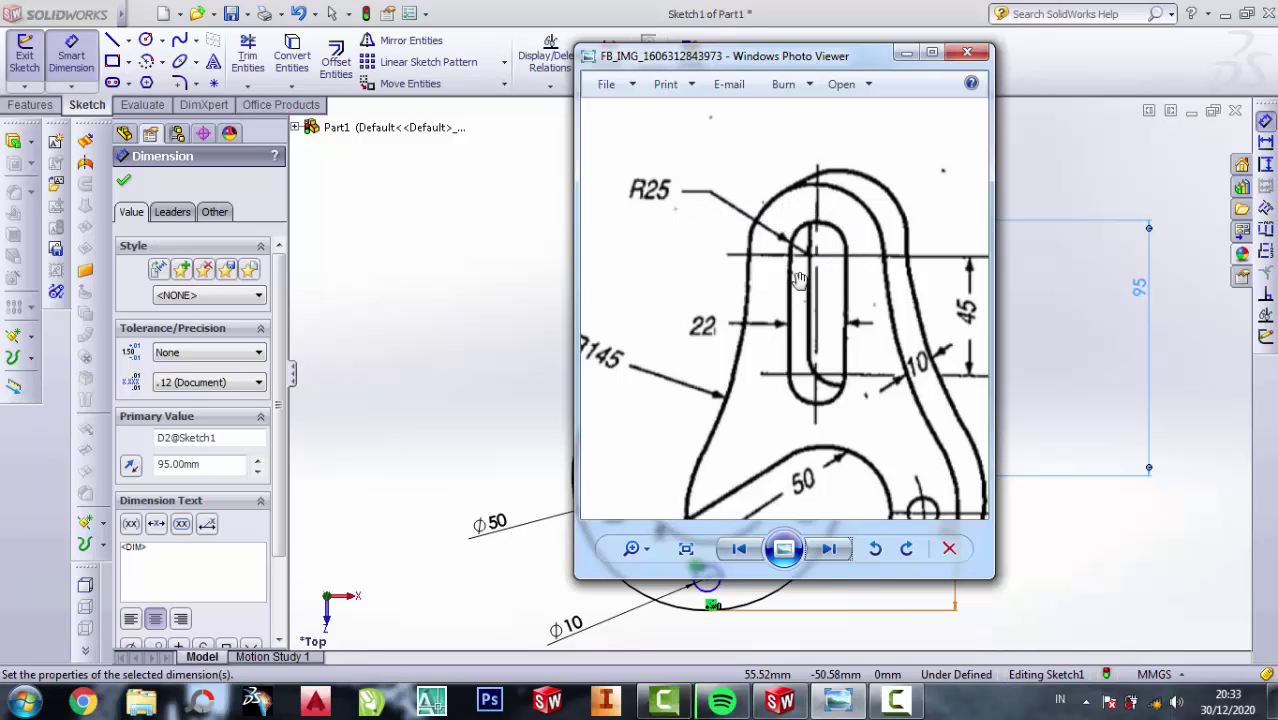
{"action": "scroll", "coordinate": [792, 246], "scroll_direction": "up", "scroll_amount": 1}
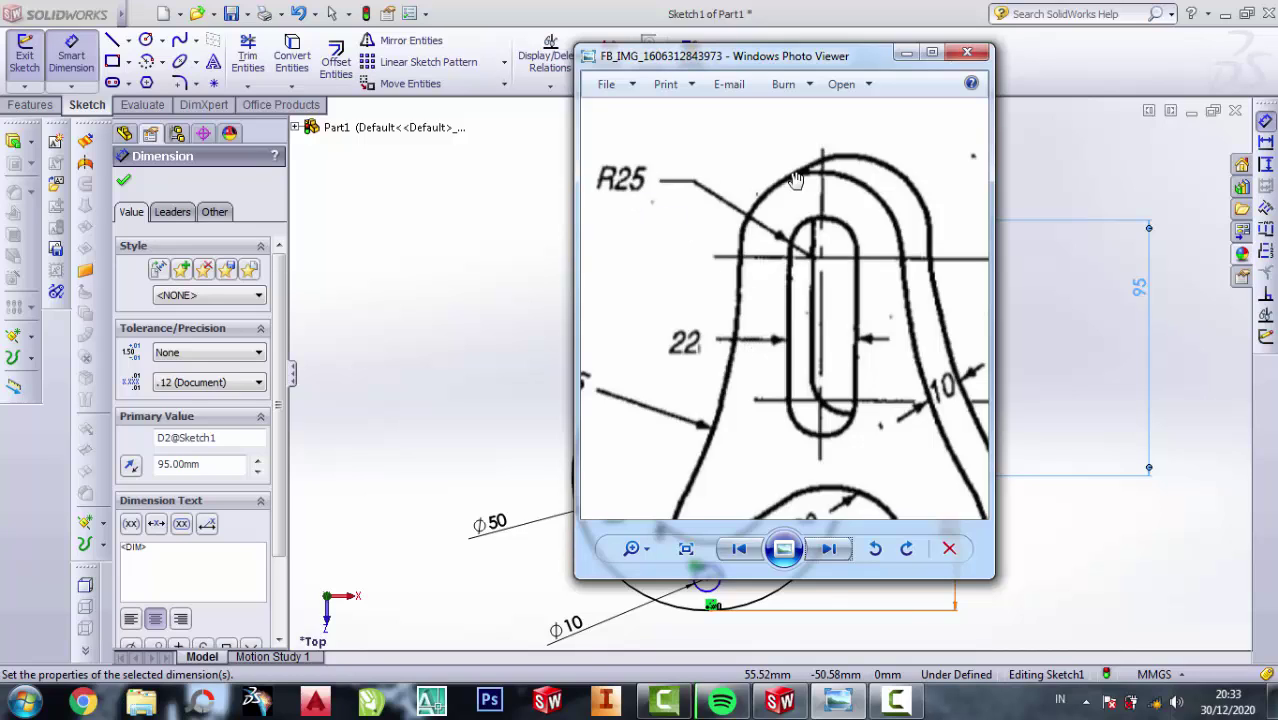
{"action": "scroll", "coordinate": [796, 180], "scroll_direction": "down", "scroll_amount": 1}
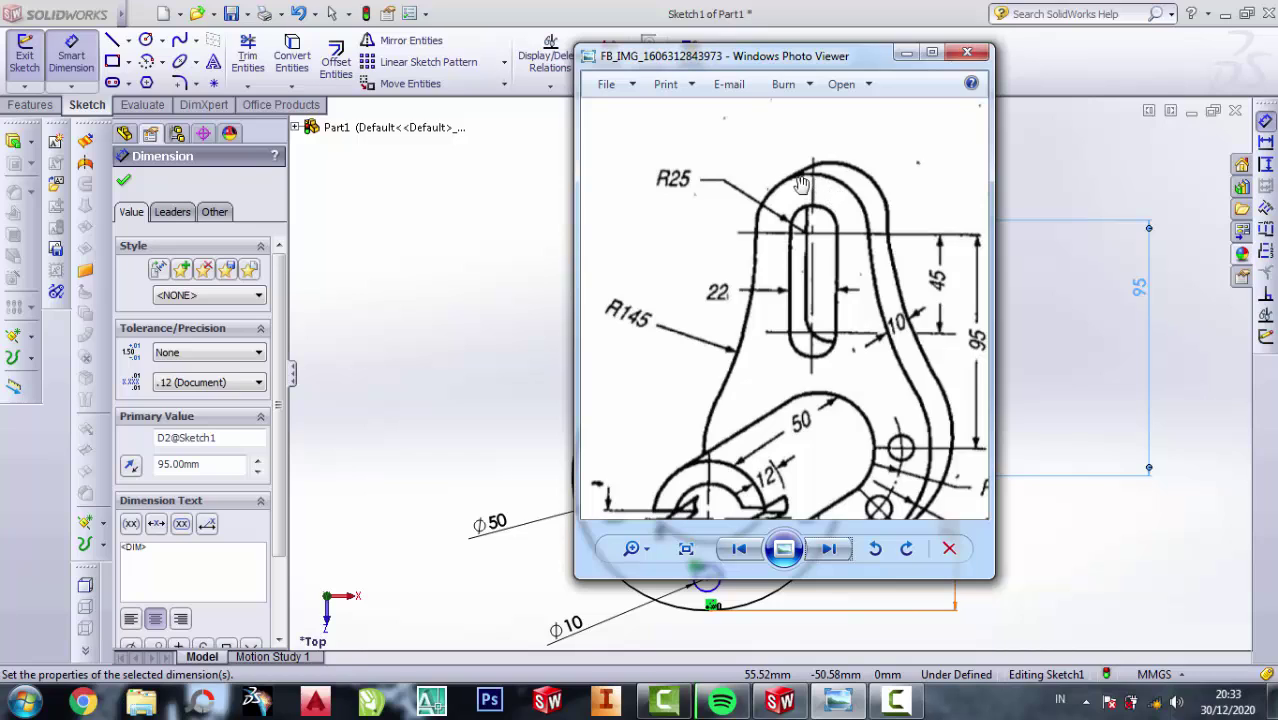
{"action": "scroll", "coordinate": [790, 185], "scroll_direction": "up", "scroll_amount": 1}
{"action": "scroll", "coordinate": [768, 213], "scroll_direction": "up", "scroll_amount": 1}
{"action": "scroll", "coordinate": [785, 232], "scroll_direction": "up", "scroll_amount": 1}
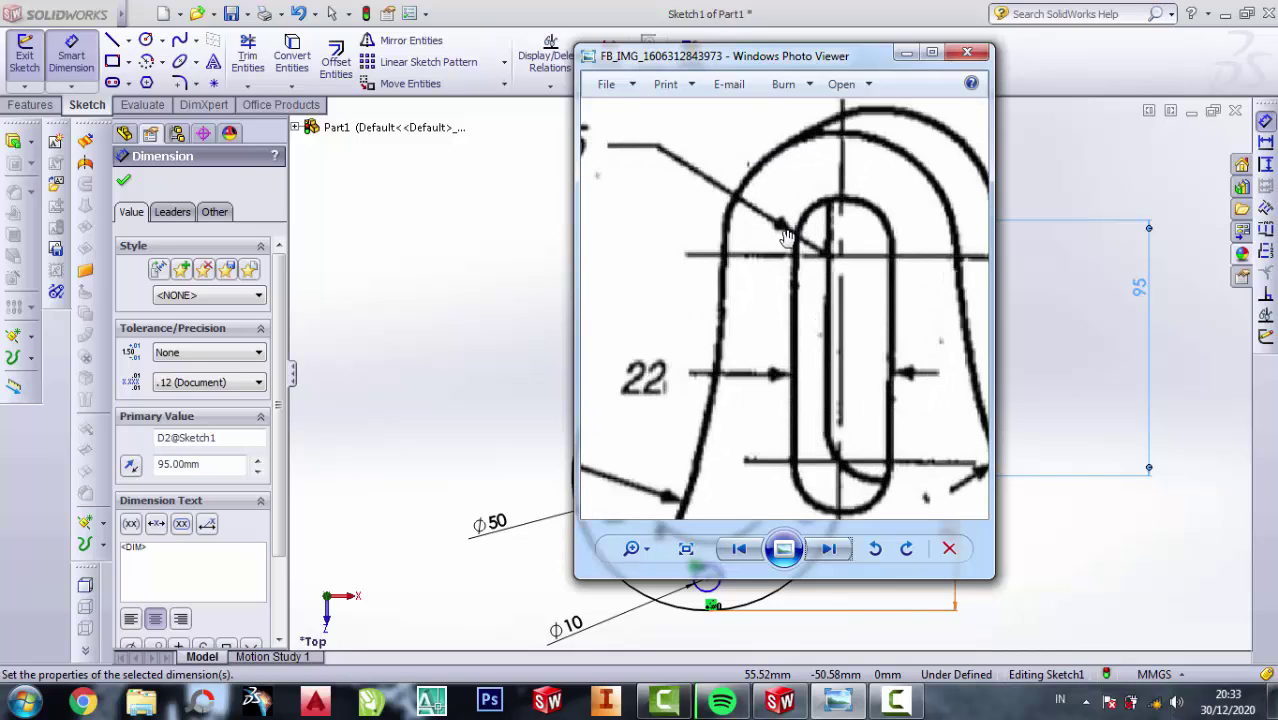
{"action": "scroll", "coordinate": [783, 235], "scroll_direction": "down", "scroll_amount": 1}
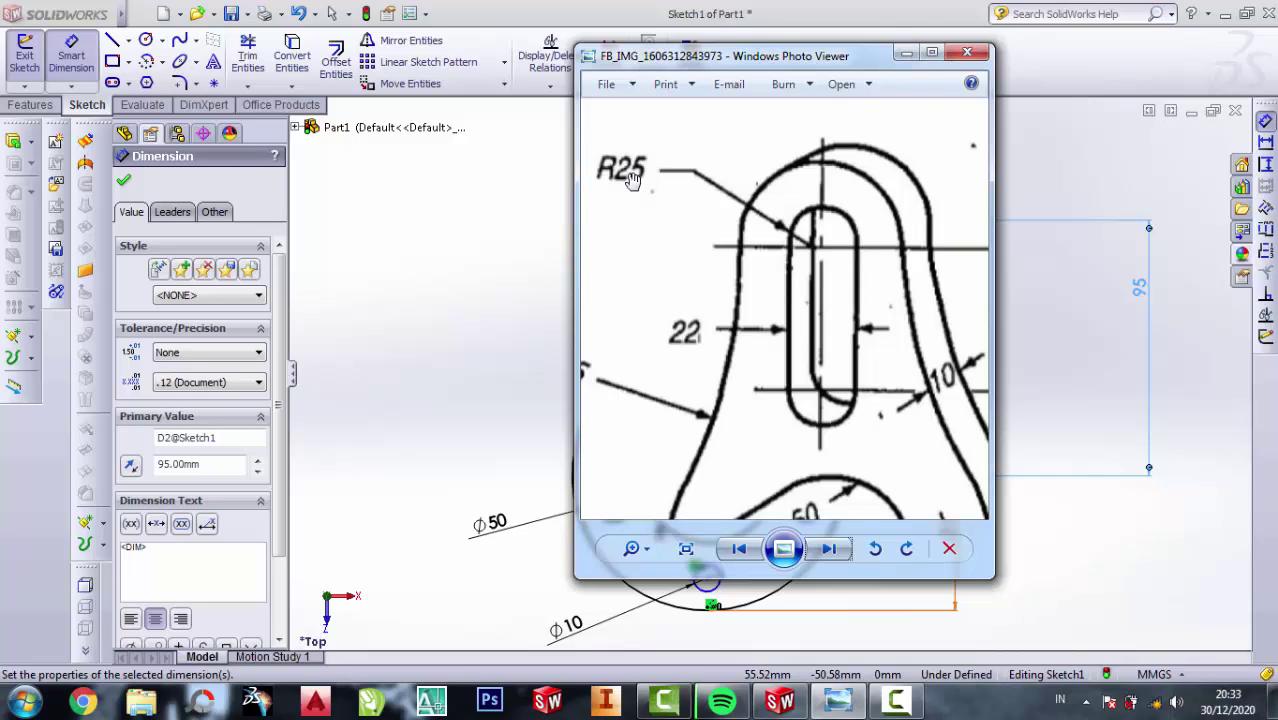
Draw a circle centred on the 95 mm line's top end and dimension it to Ø50.
{"action": "left_click", "coordinate": [906, 53]}
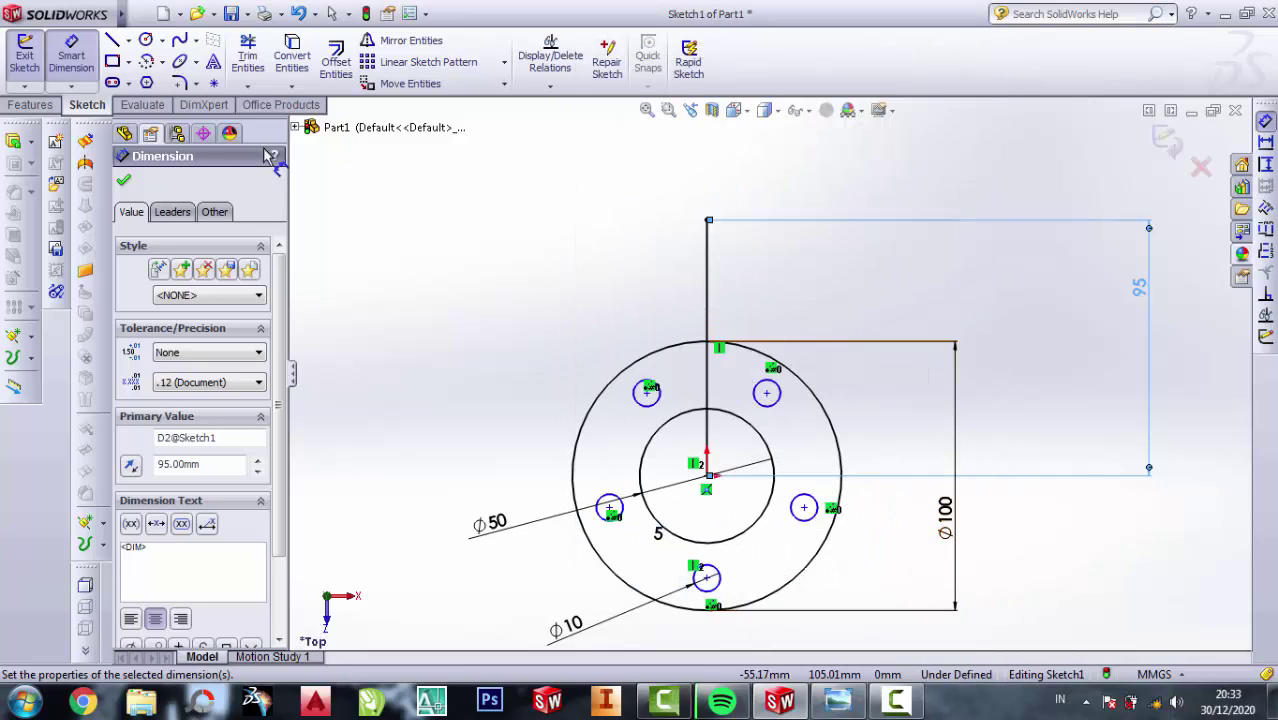
{"action": "left_click", "coordinate": [146, 40]}
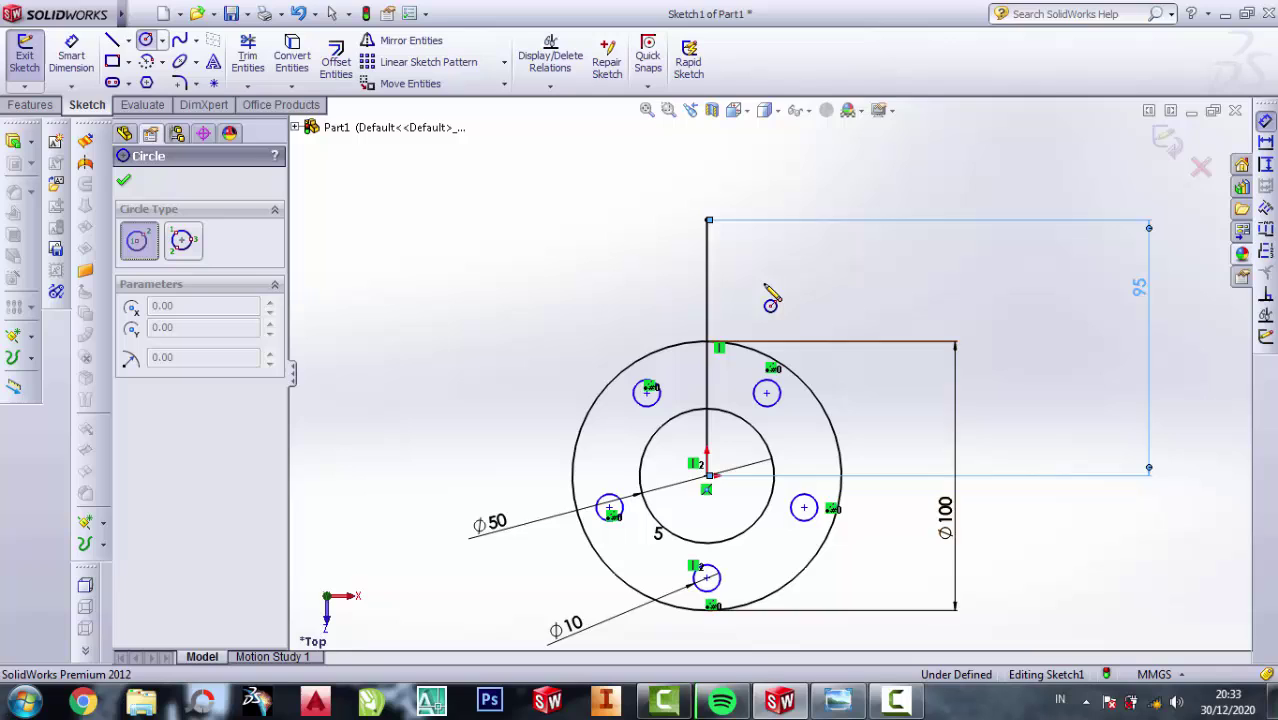
{"action": "left_click", "coordinate": [707, 220]}
{"action": "left_click", "coordinate": [728, 158]}
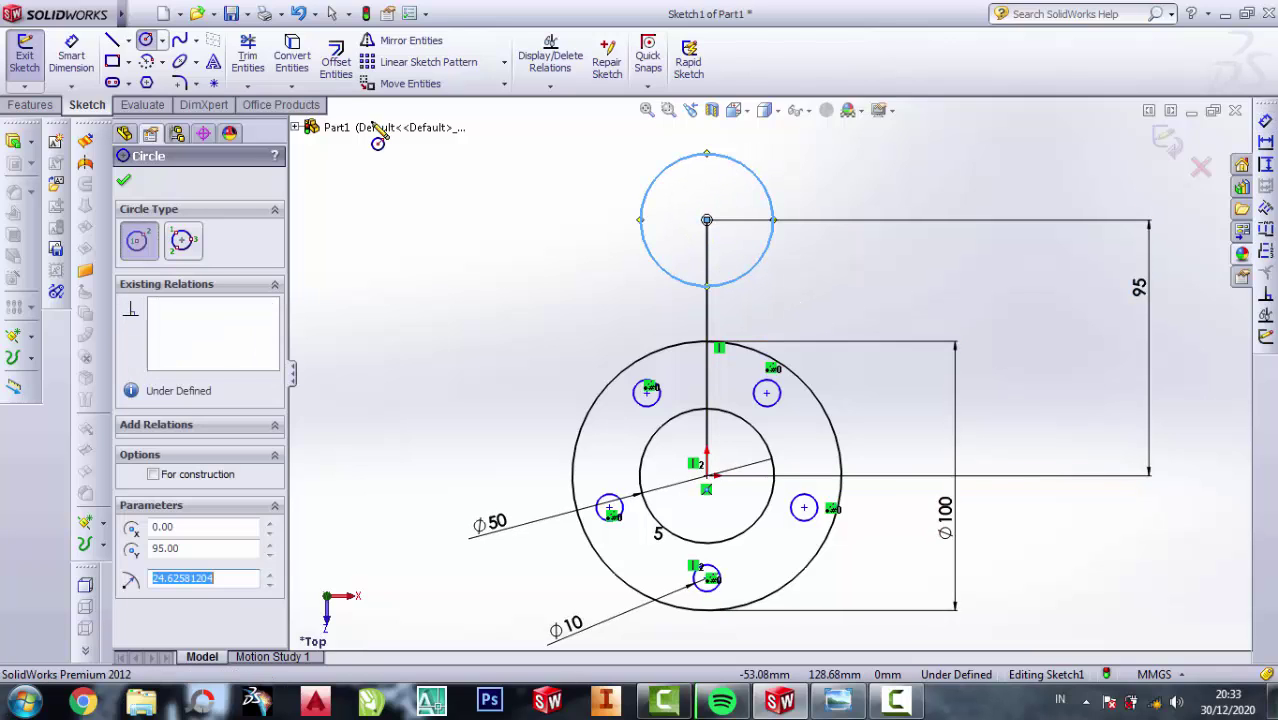
{"action": "left_click", "coordinate": [80, 60]}
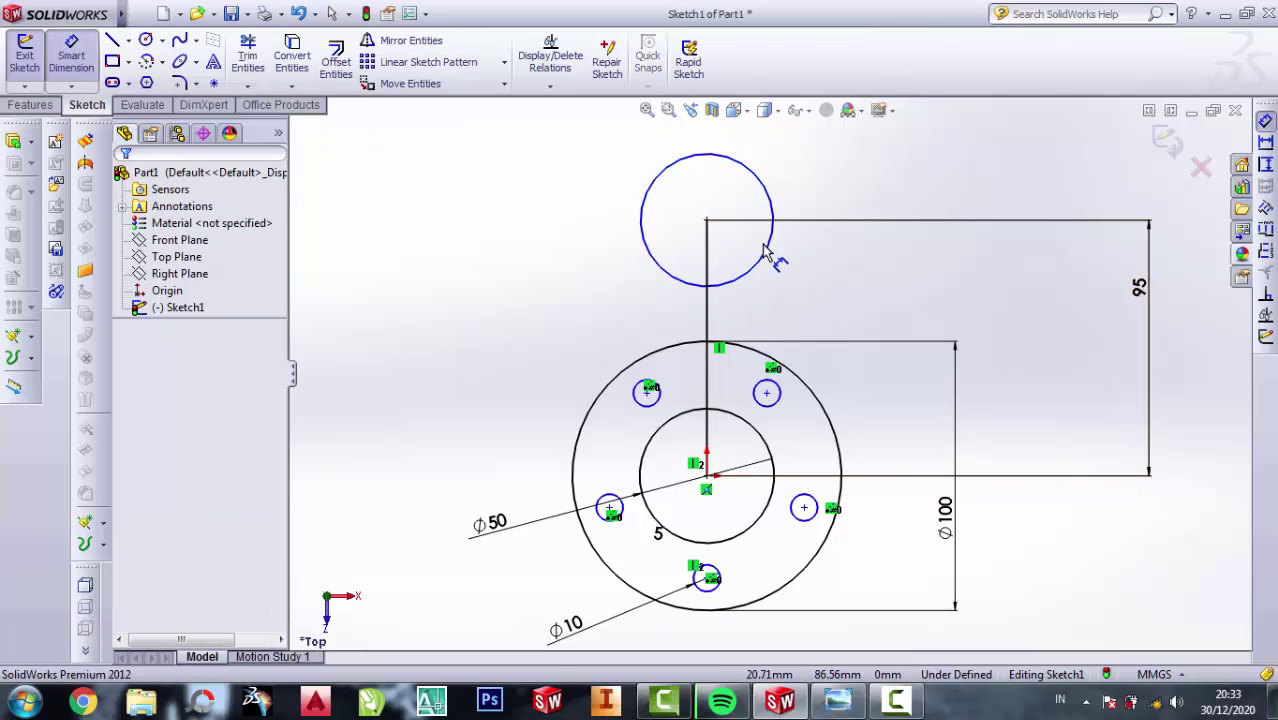
{"action": "left_click", "coordinate": [772, 248]}
{"action": "left_click", "coordinate": [872, 278]}
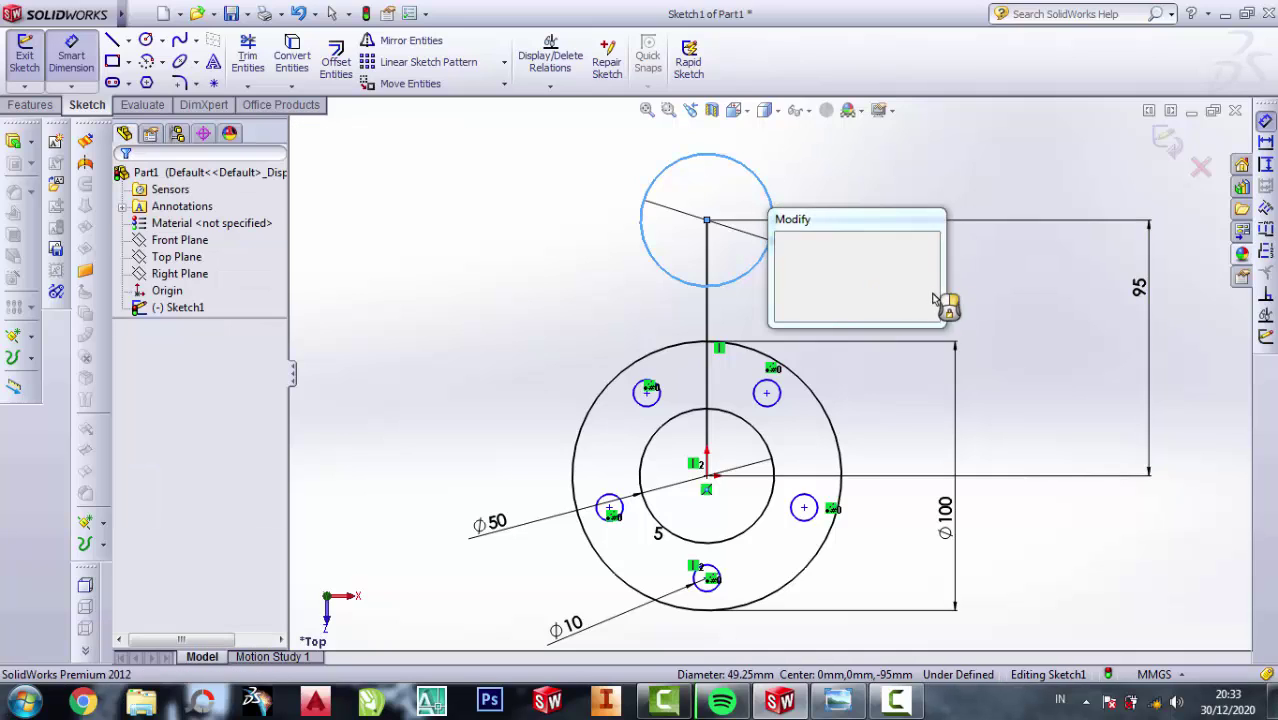
{"action": "type", "text": "50"}
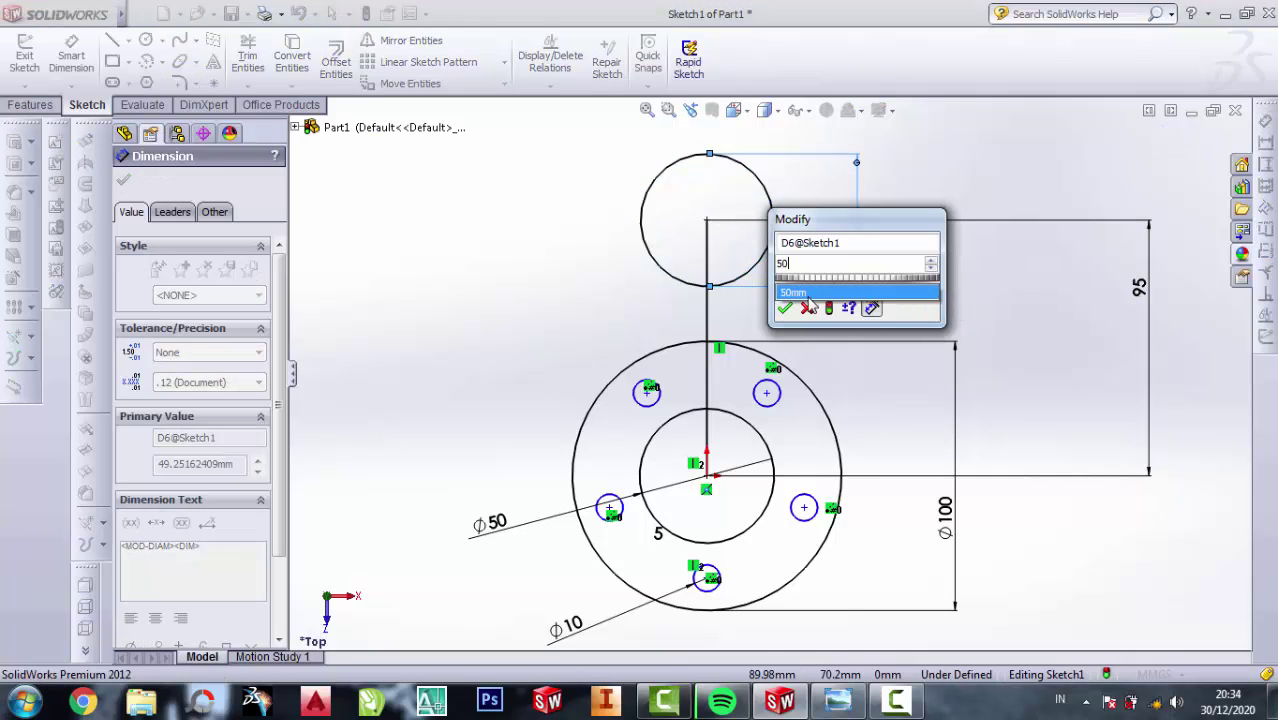
{"action": "left_click", "coordinate": [806, 296]}
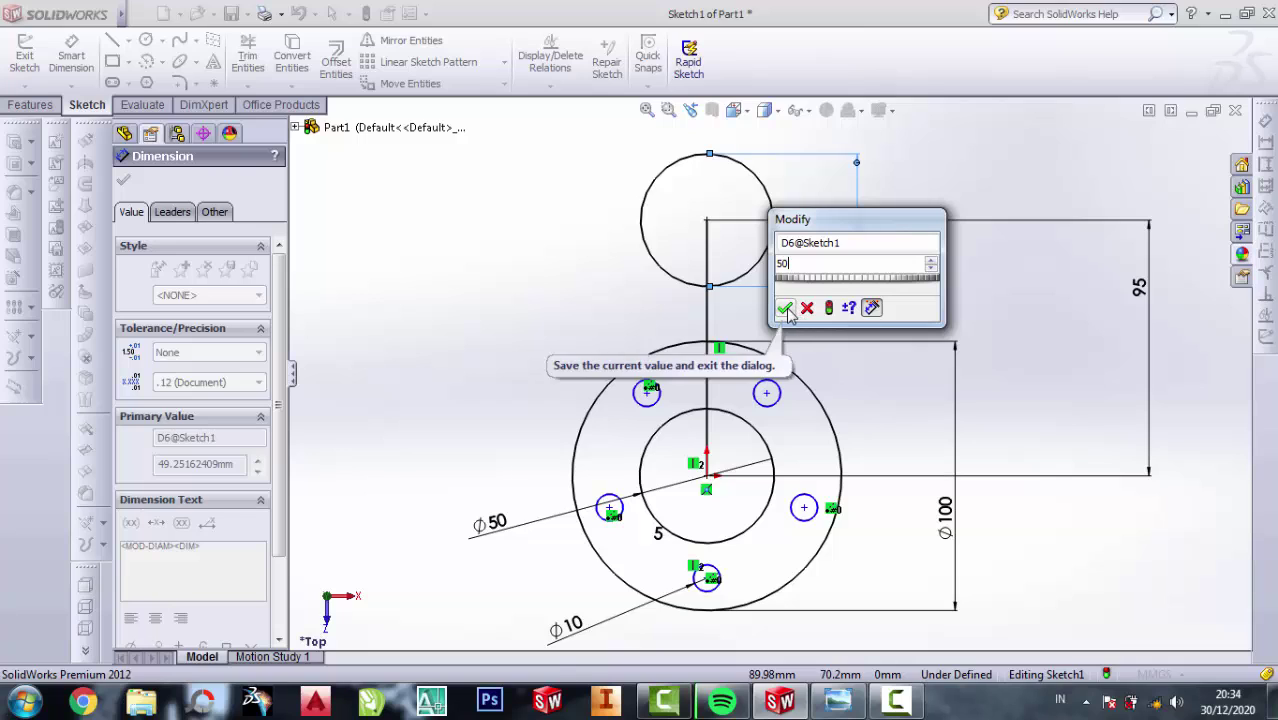
{"action": "left_click", "coordinate": [785, 309]}
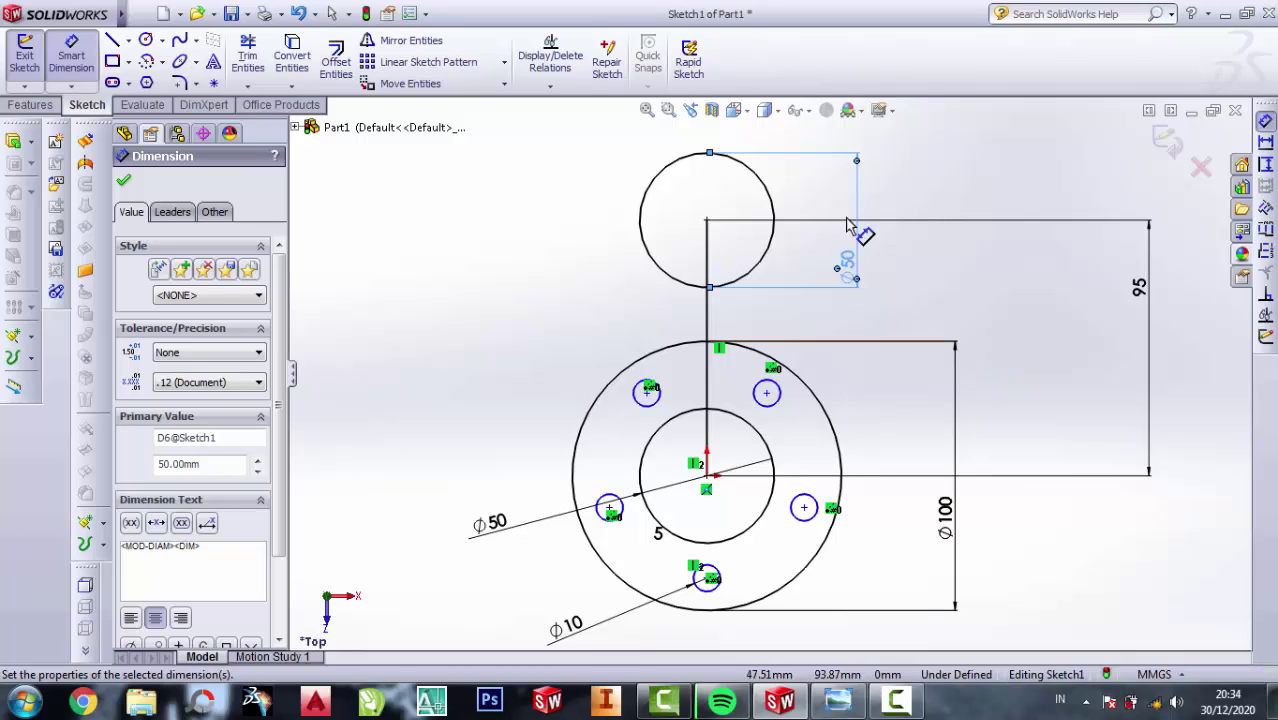
Zoom the reference drawing to check the slot's 45 dimension, then put it away.
{"action": "left_click", "coordinate": [843, 707]}
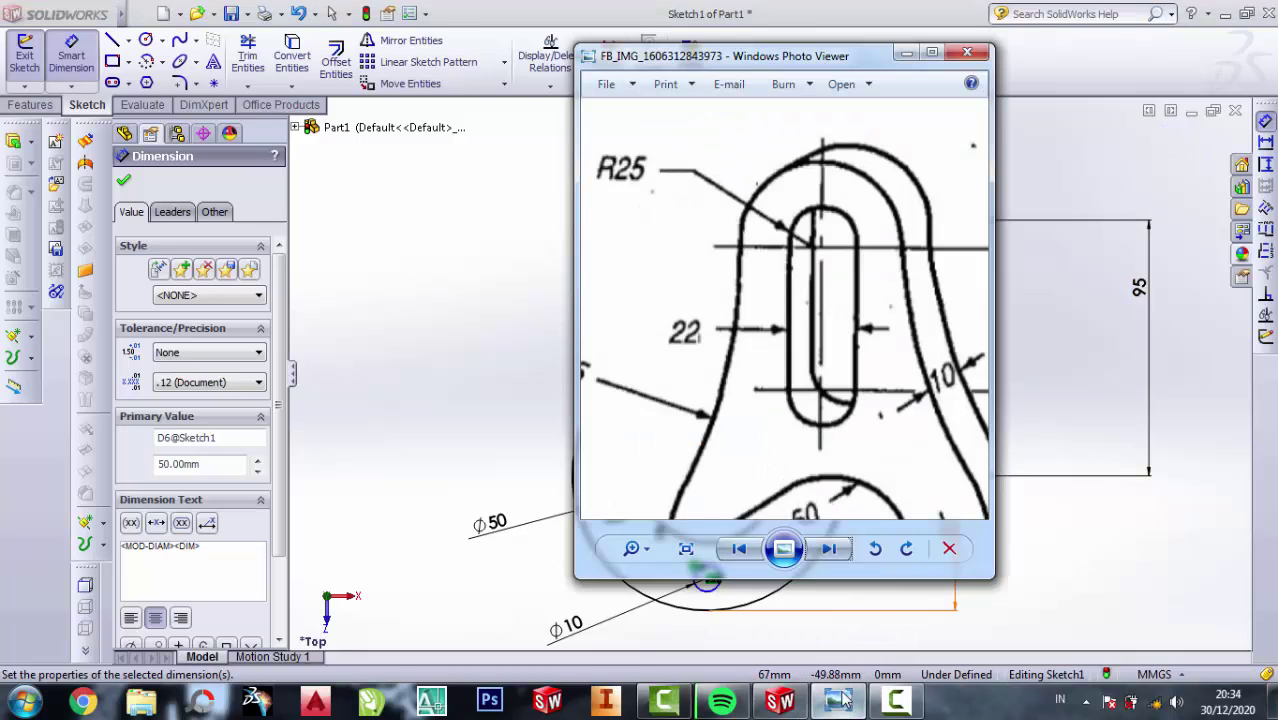
{"action": "scroll", "coordinate": [820, 215], "scroll_direction": "up", "scroll_amount": 1}
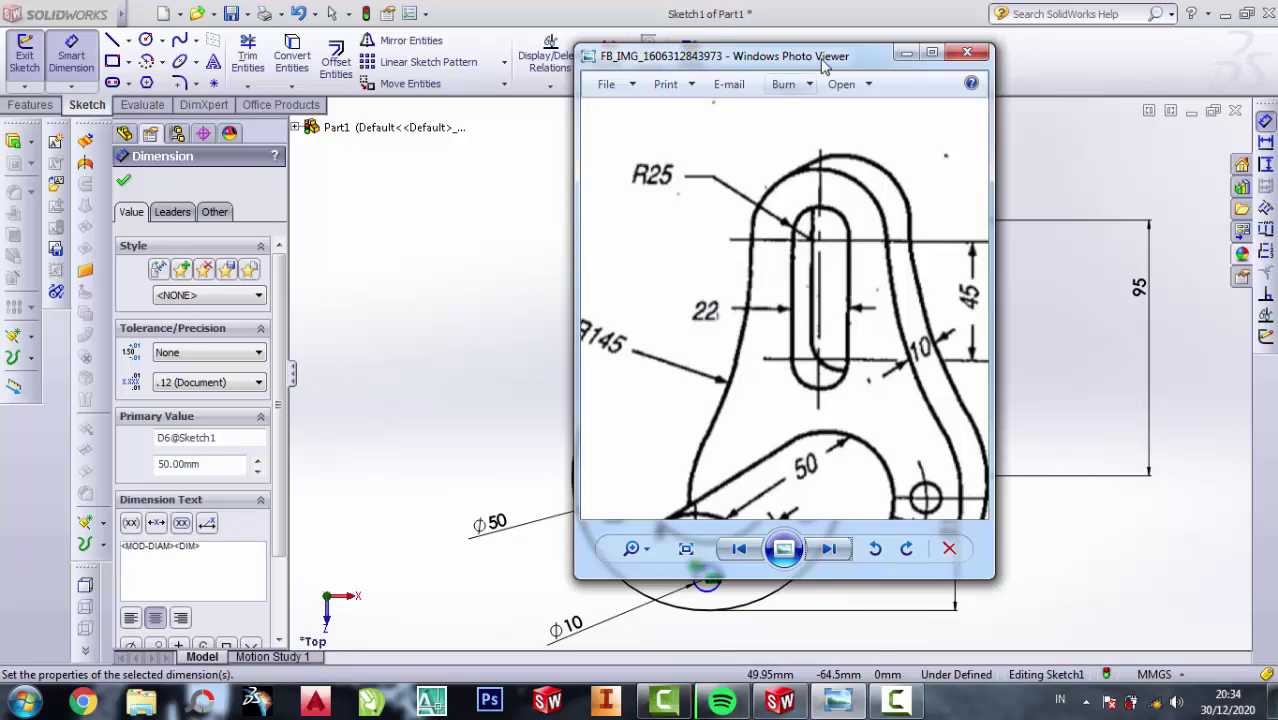
{"action": "left_click", "coordinate": [905, 54]}
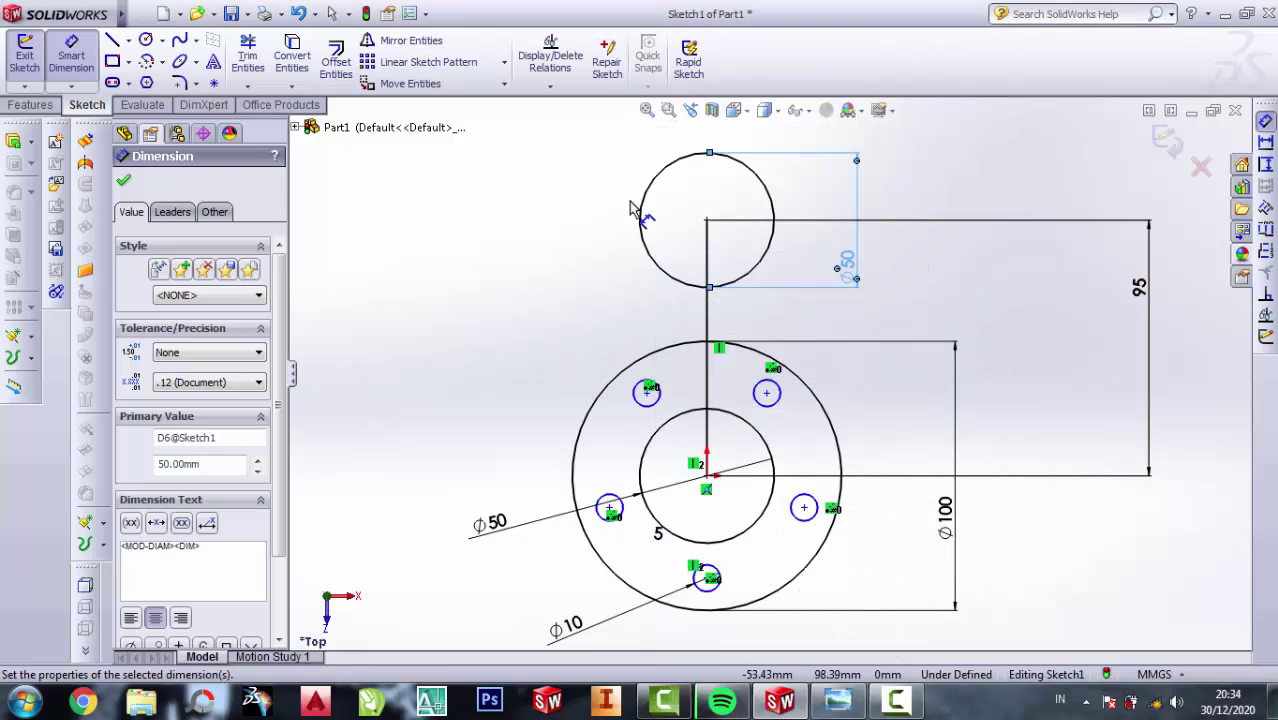
Draw a circle at the top Ø50 circle's centre and dimension its diameter to 22.
{"action": "left_click", "coordinate": [146, 40]}
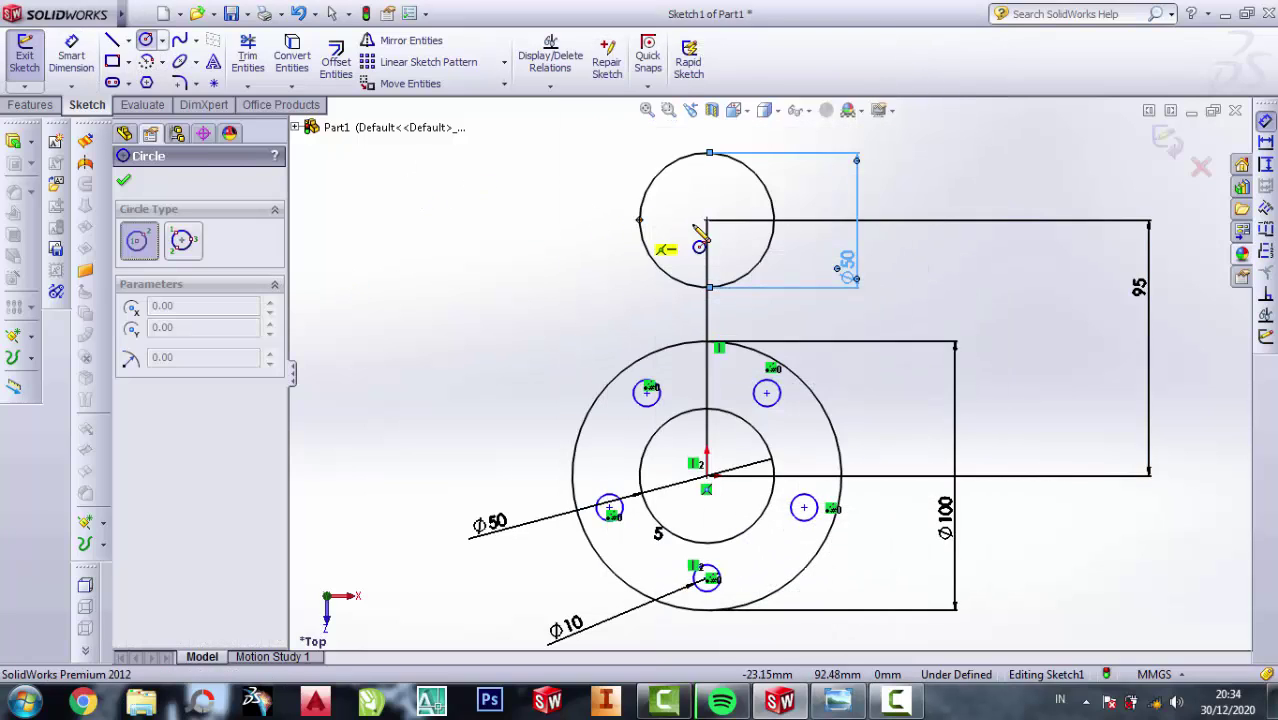
{"action": "left_click", "coordinate": [707, 220]}
{"action": "left_click", "coordinate": [706, 179]}
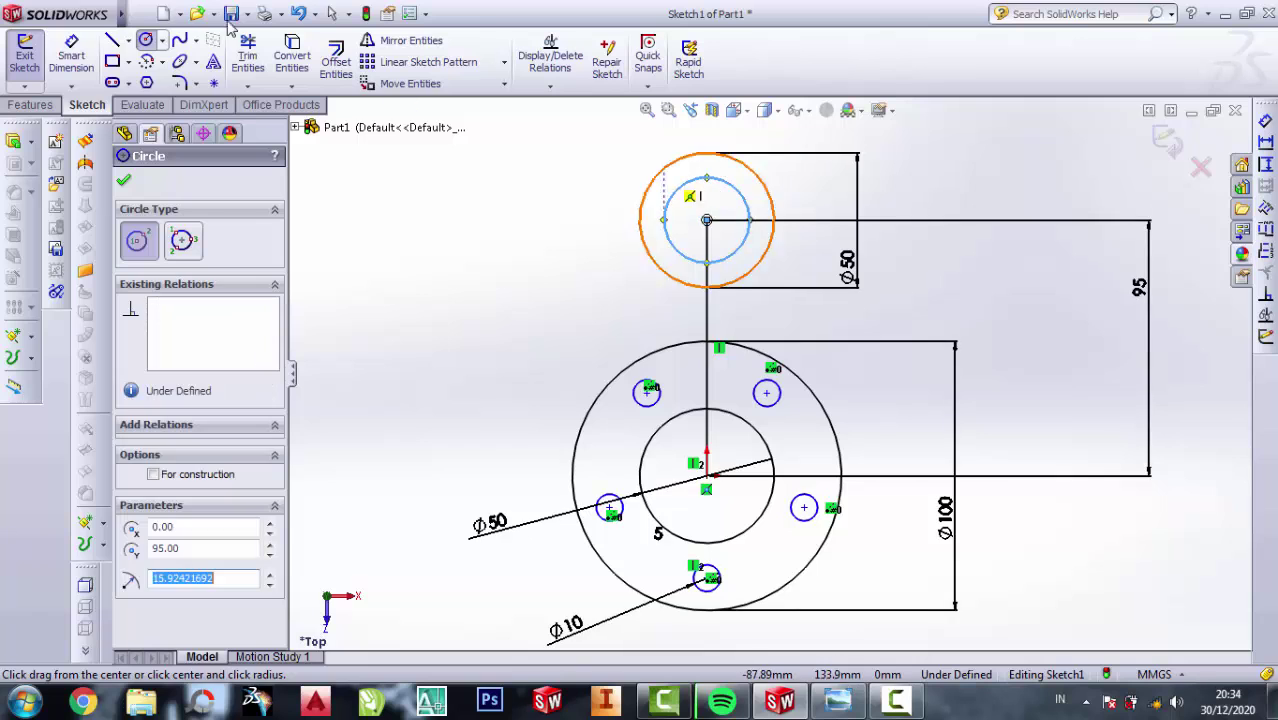
{"action": "left_click", "coordinate": [71, 55]}
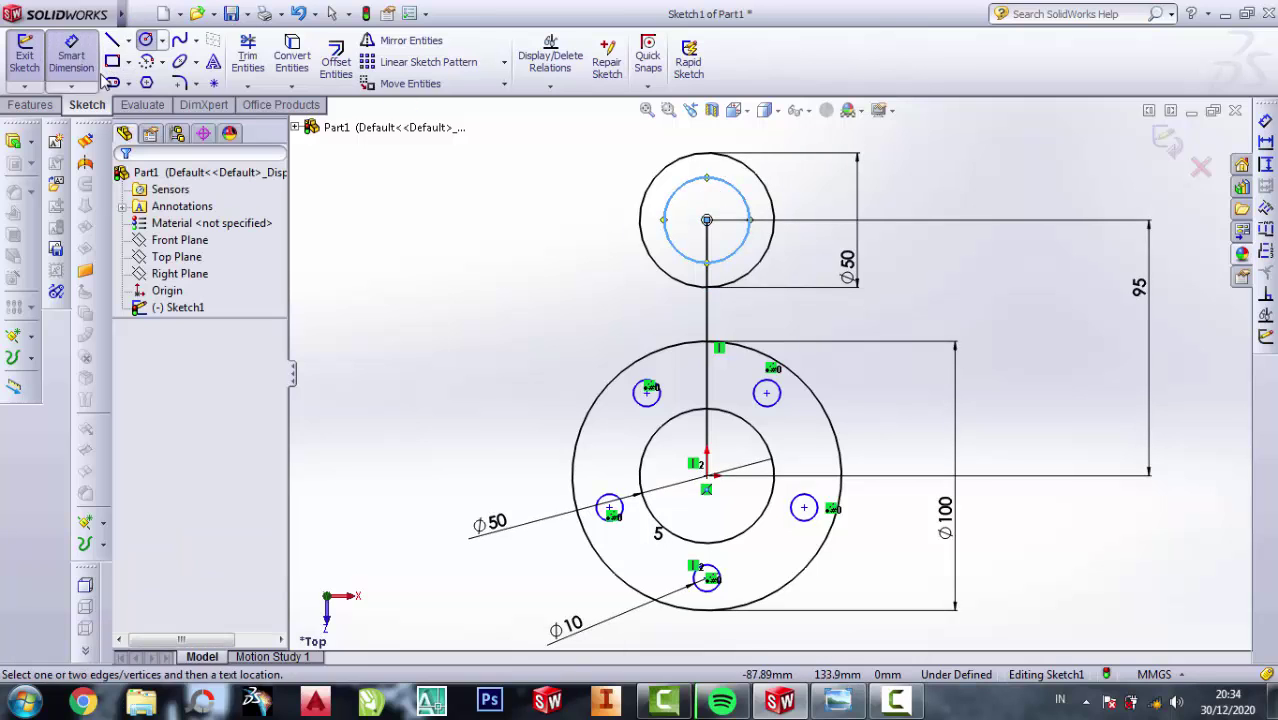
{"action": "left_click", "coordinate": [684, 218]}
{"action": "left_click", "coordinate": [586, 180]}
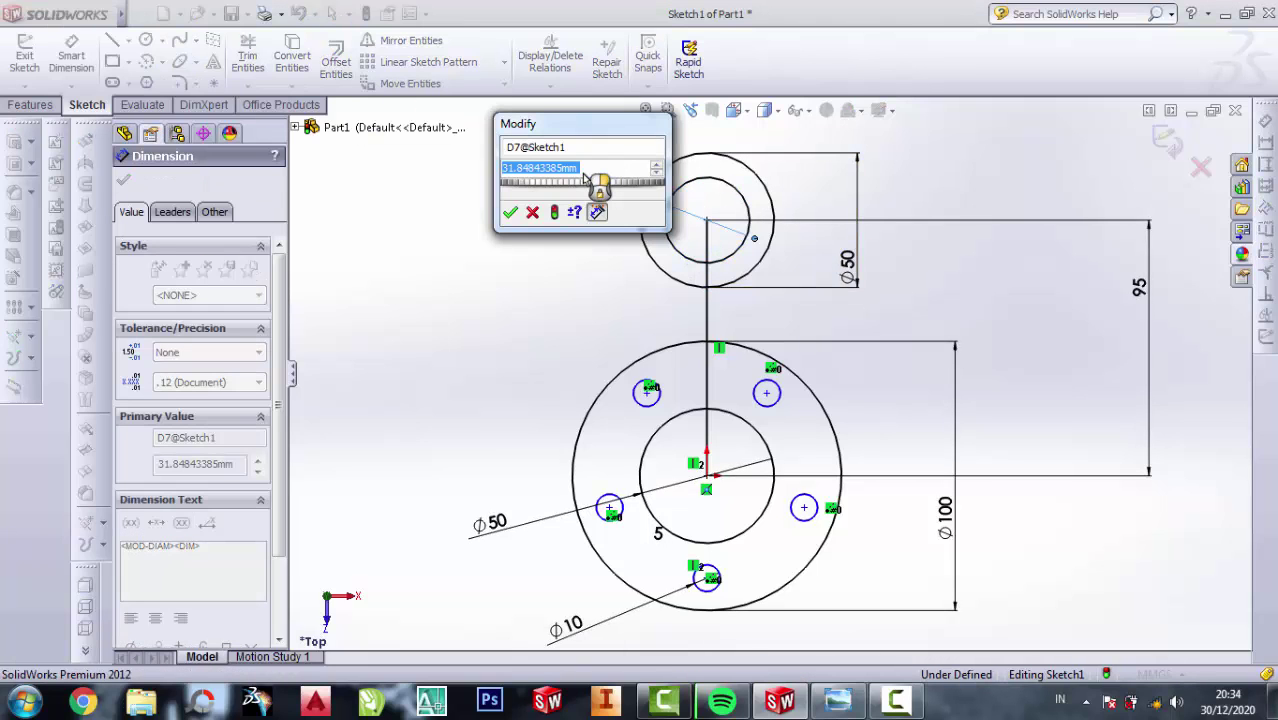
{"action": "type", "text": "22"}
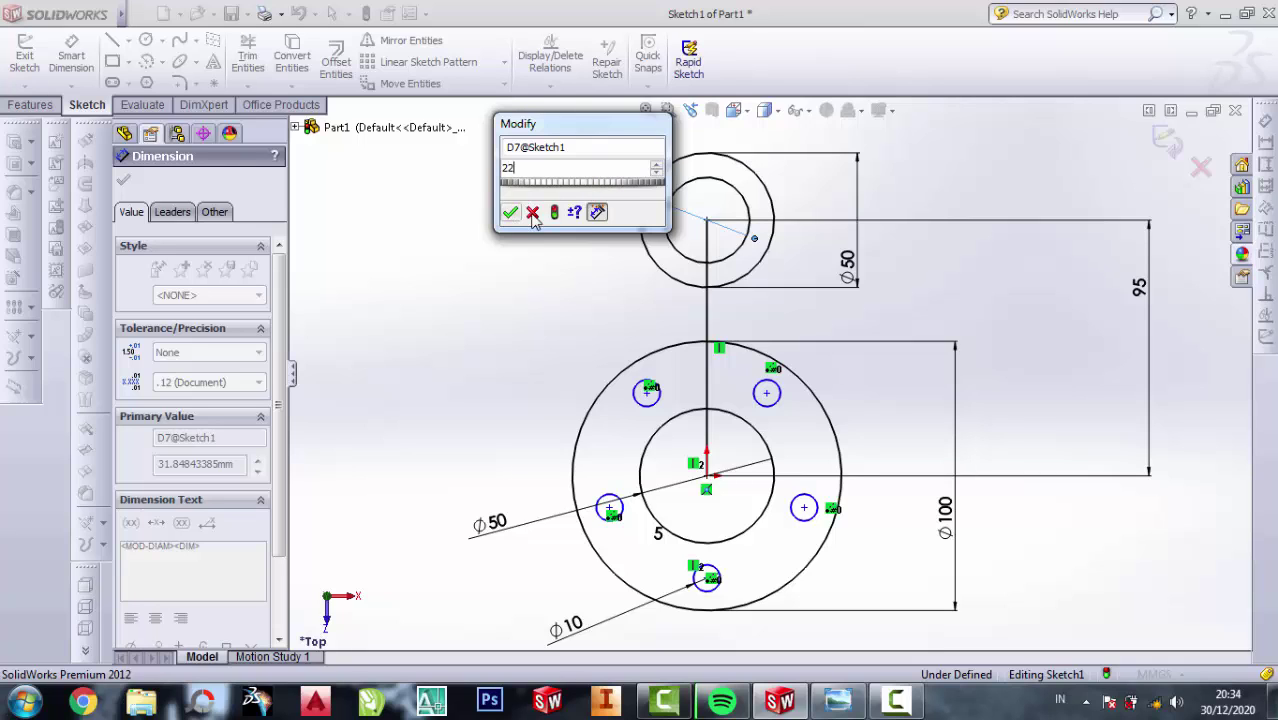
{"action": "left_click", "coordinate": [510, 213]}
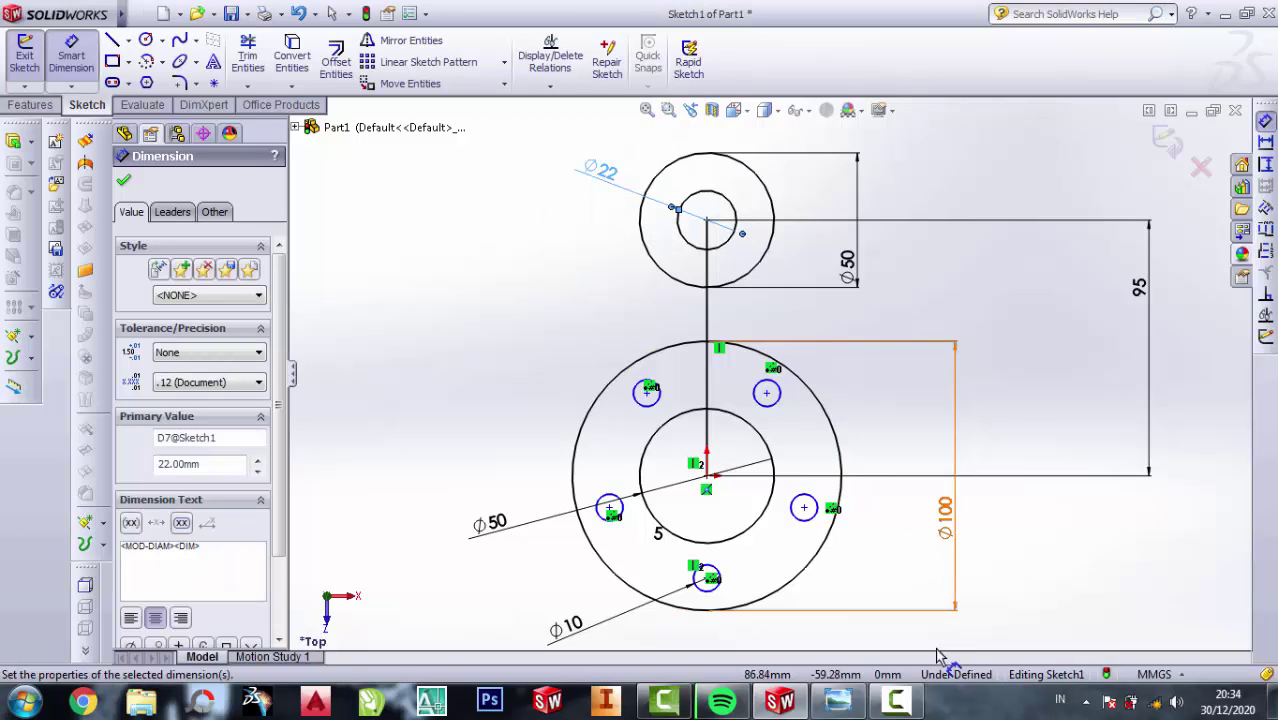
Zoom around the reference drawing to review it, then put it away.
{"action": "scroll", "coordinate": [846, 330], "scroll_direction": "down", "scroll_amount": 1}
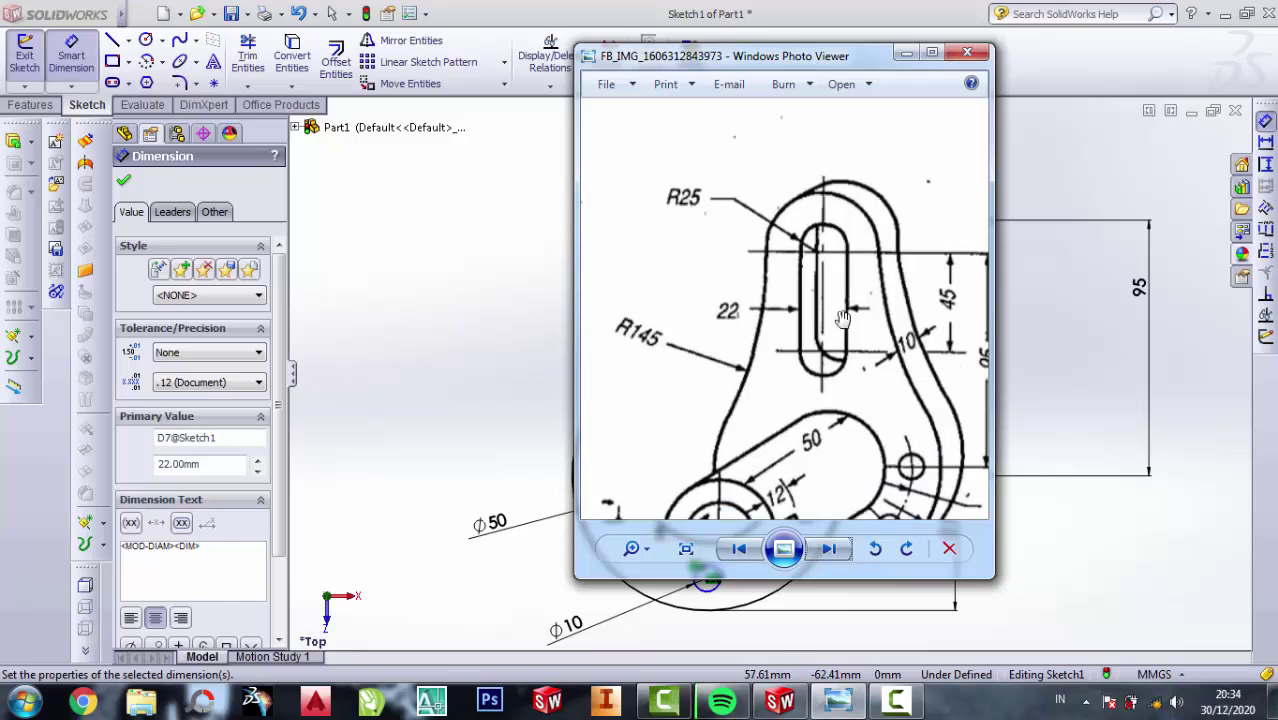
{"action": "scroll", "coordinate": [848, 291], "scroll_direction": "up", "scroll_amount": 1}
{"action": "scroll", "coordinate": [860, 302], "scroll_direction": "up", "scroll_amount": 1}
{"action": "scroll", "coordinate": [970, 318], "scroll_direction": "up", "scroll_amount": 1}
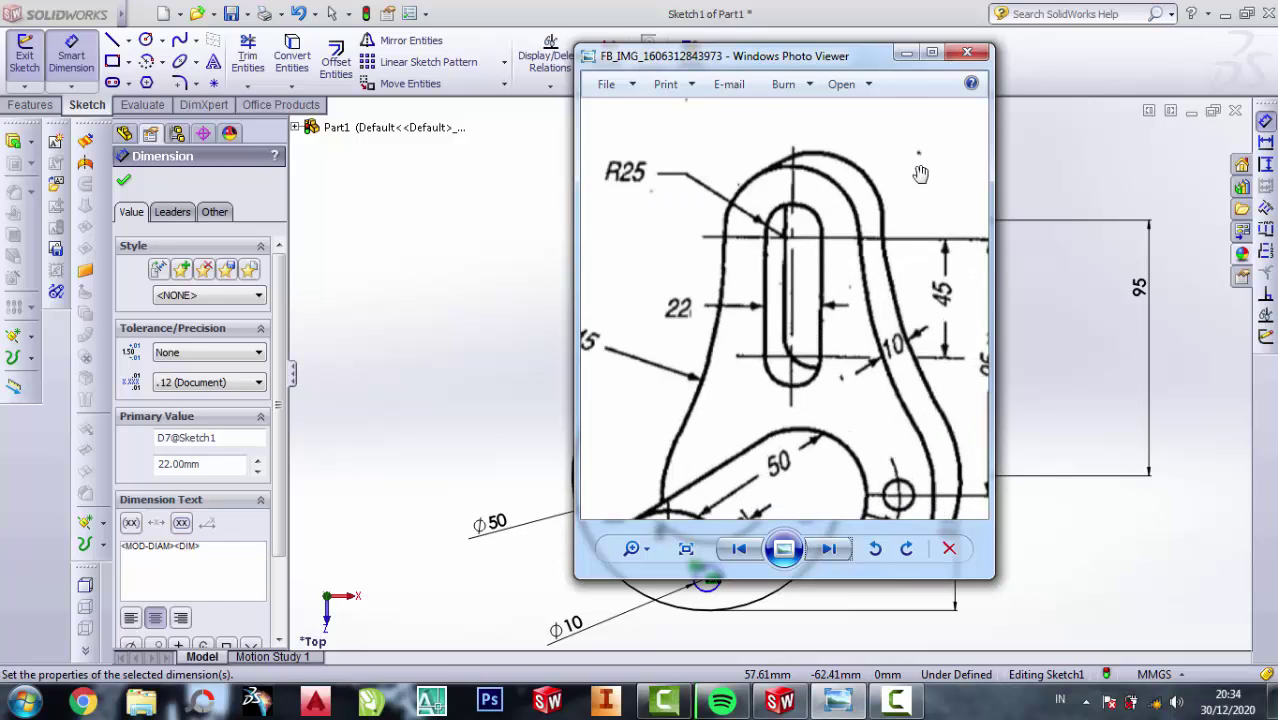
{"action": "left_click", "coordinate": [903, 58]}
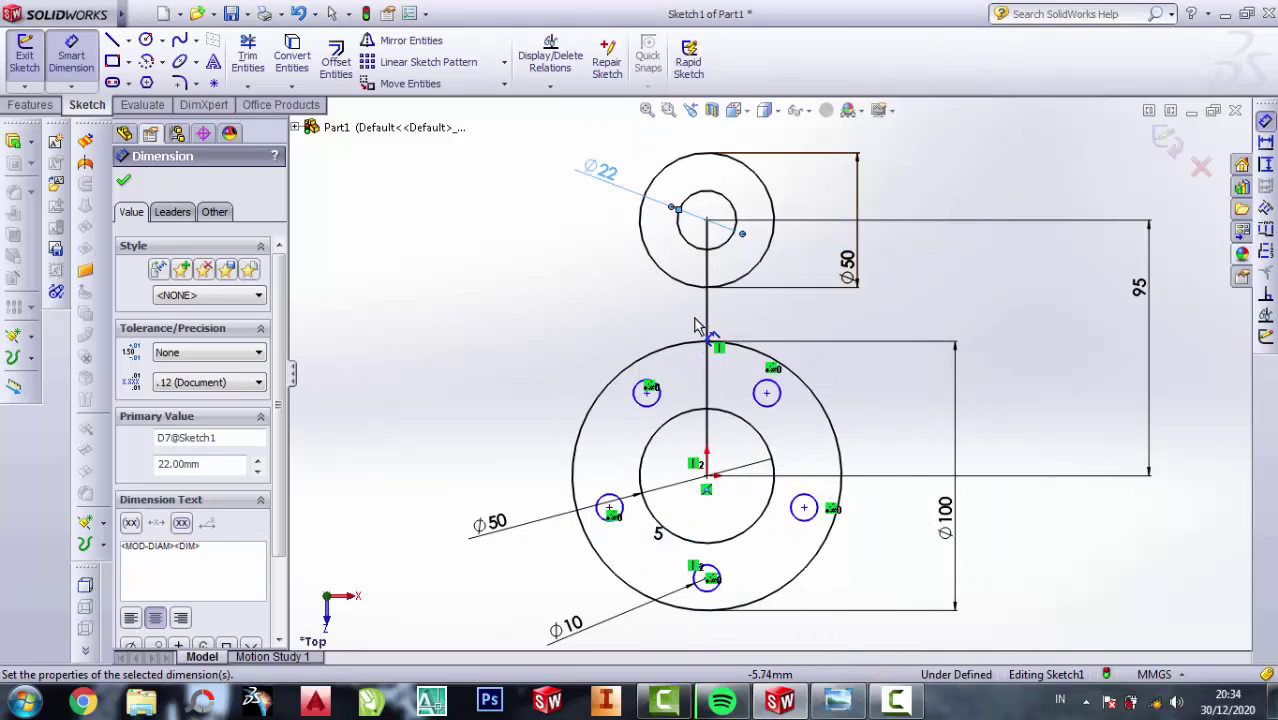
Delete the long vertical line running between the two circles.
{"action": "right_click", "coordinate": [709, 320]}
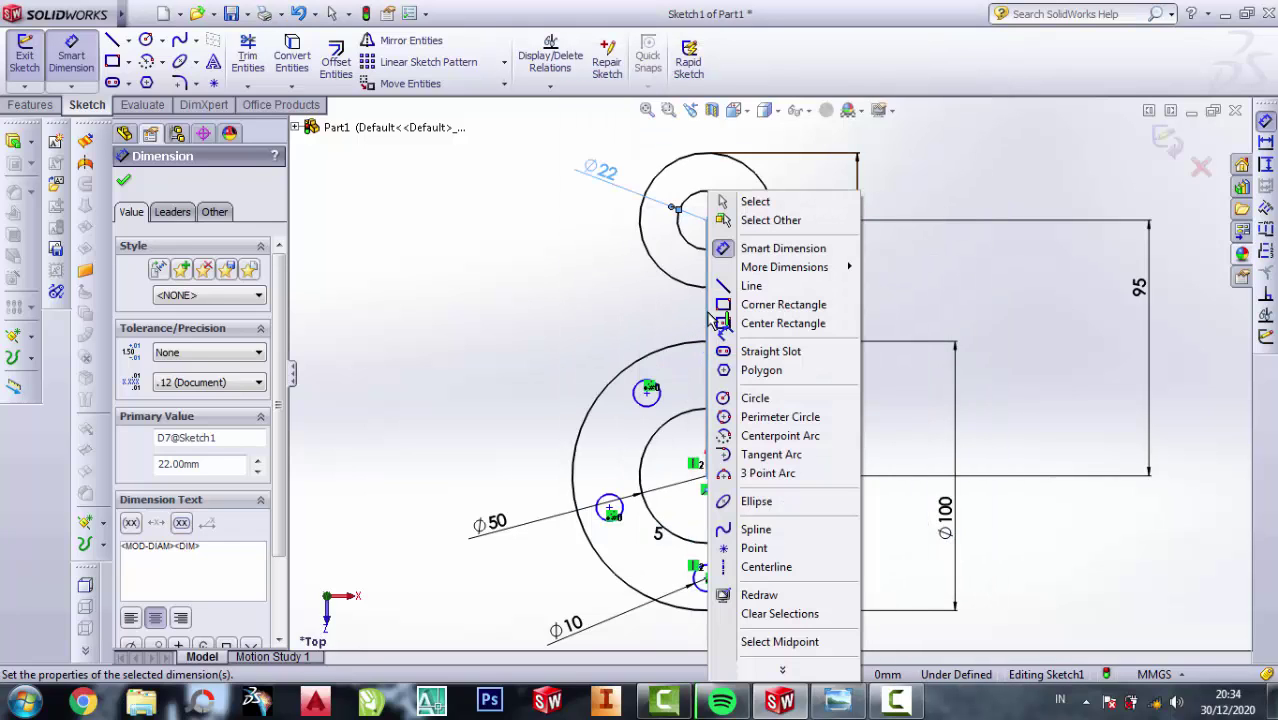
{"action": "left_click", "coordinate": [460, 290]}
{"action": "key", "text": "Escape"}
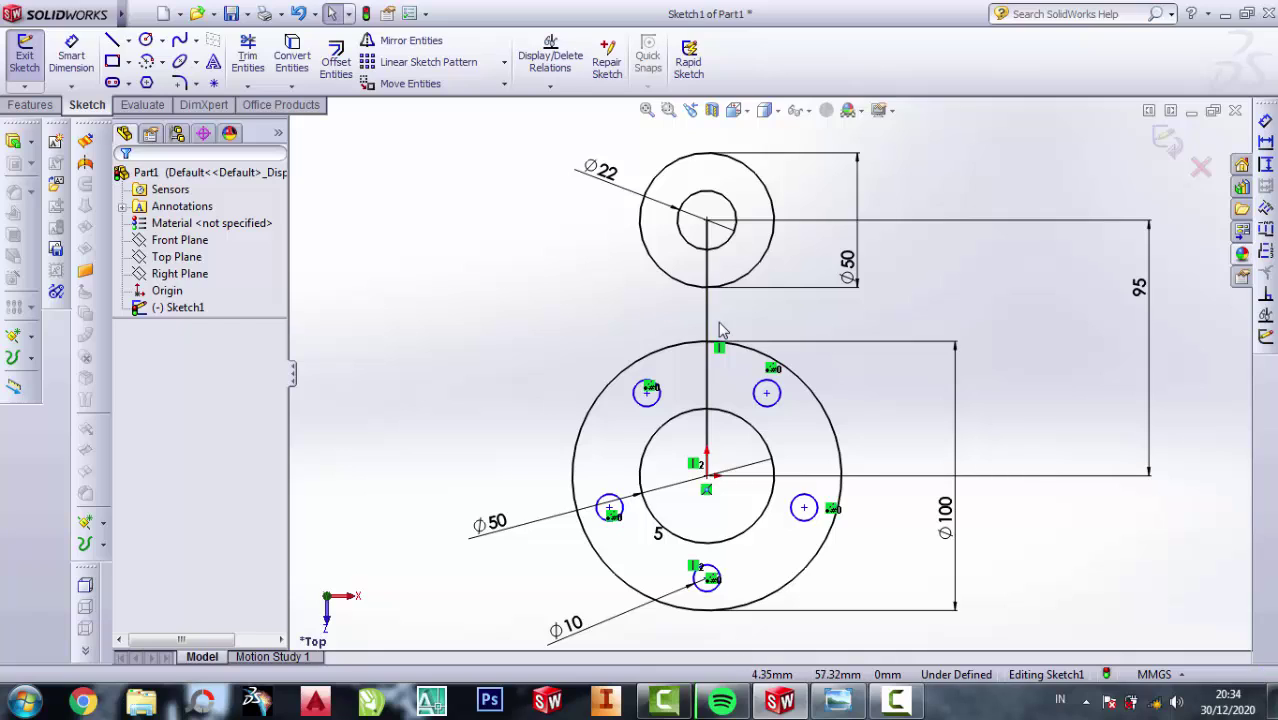
{"action": "left_click", "coordinate": [707, 330]}
{"action": "right_click", "coordinate": [707, 328]}
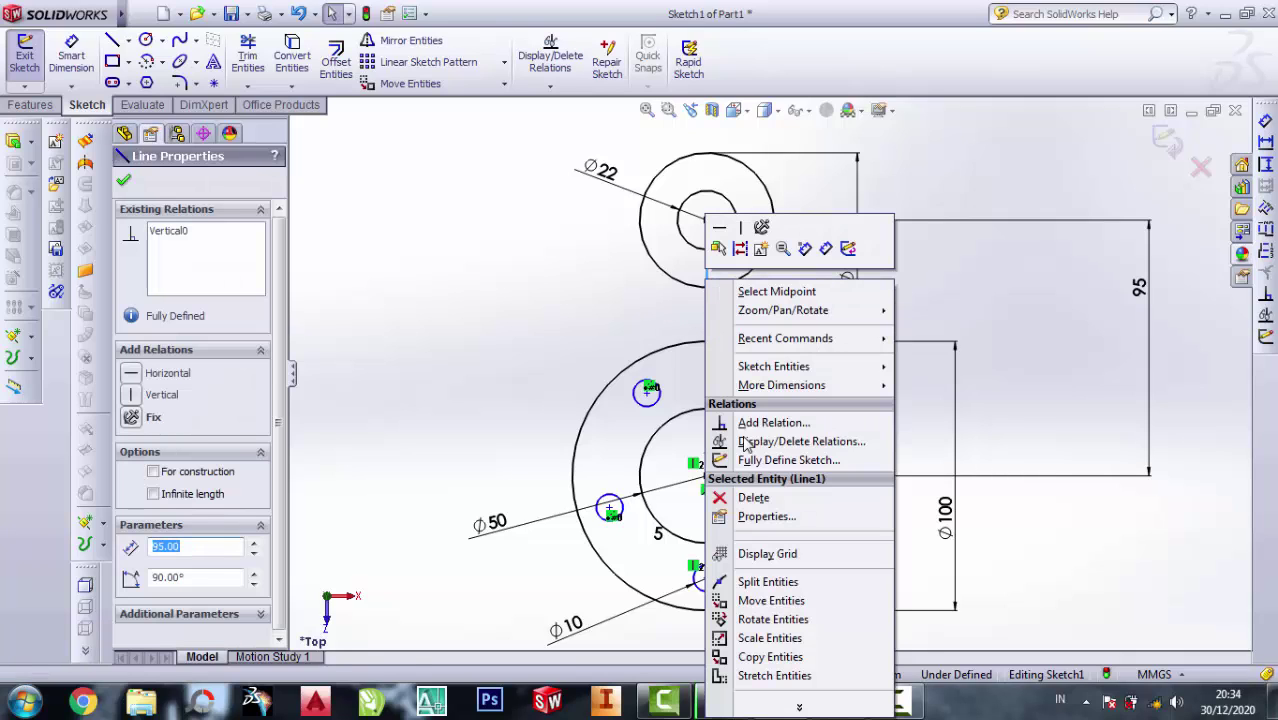
{"action": "left_click", "coordinate": [753, 500]}
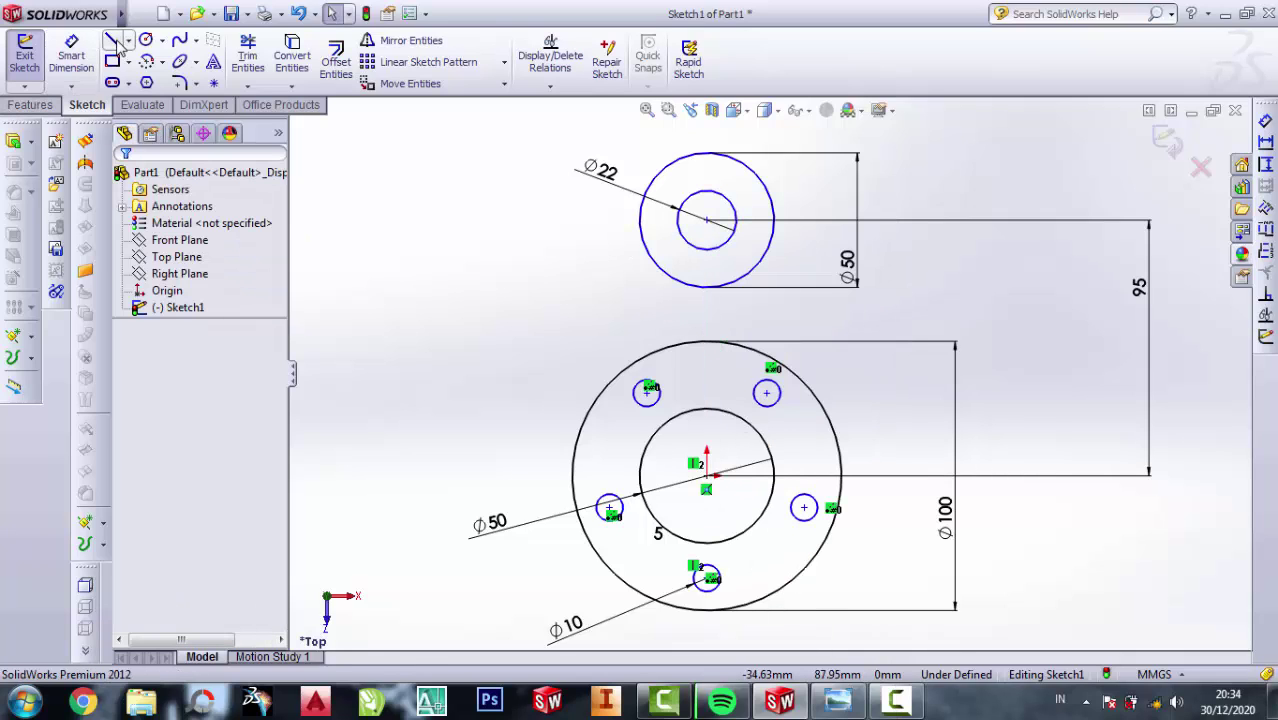
Sketch a vertical line down from the top circle's centre and place its length dimension.
{"action": "left_click", "coordinate": [707, 220]}
{"action": "left_click", "coordinate": [707, 326]}
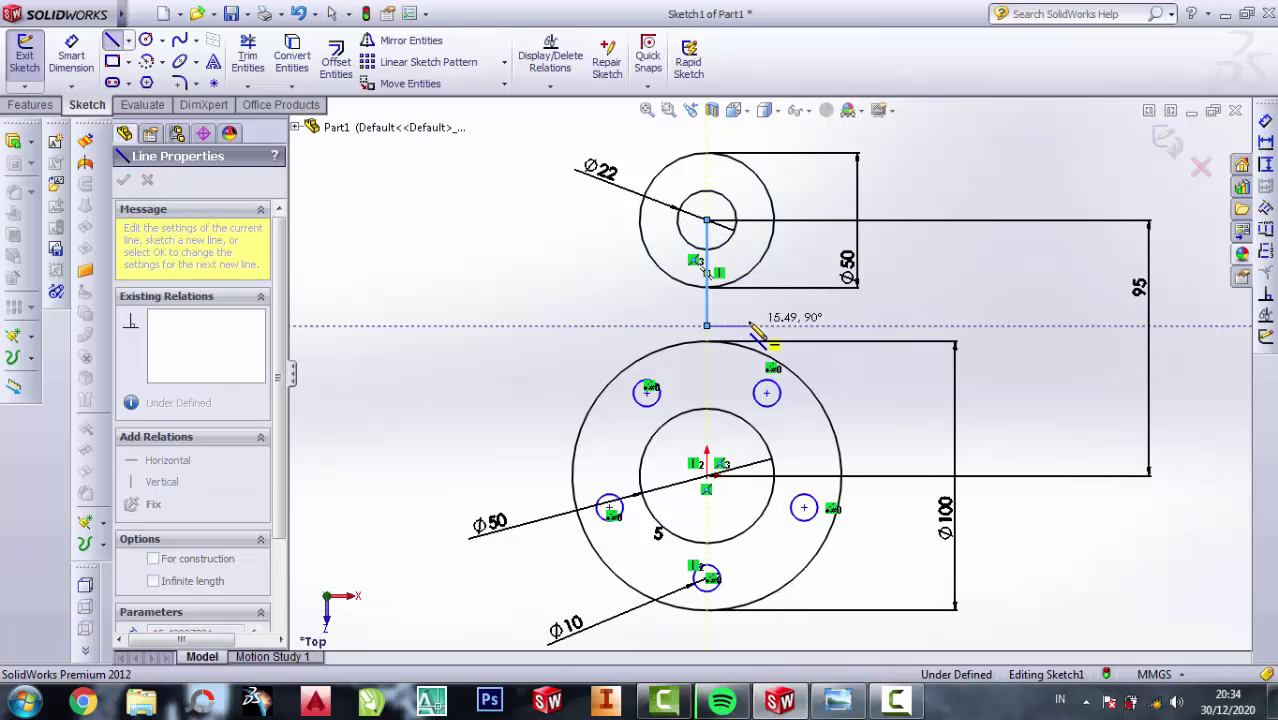
{"action": "key", "text": "Escape"}
{"action": "left_click", "coordinate": [71, 55]}
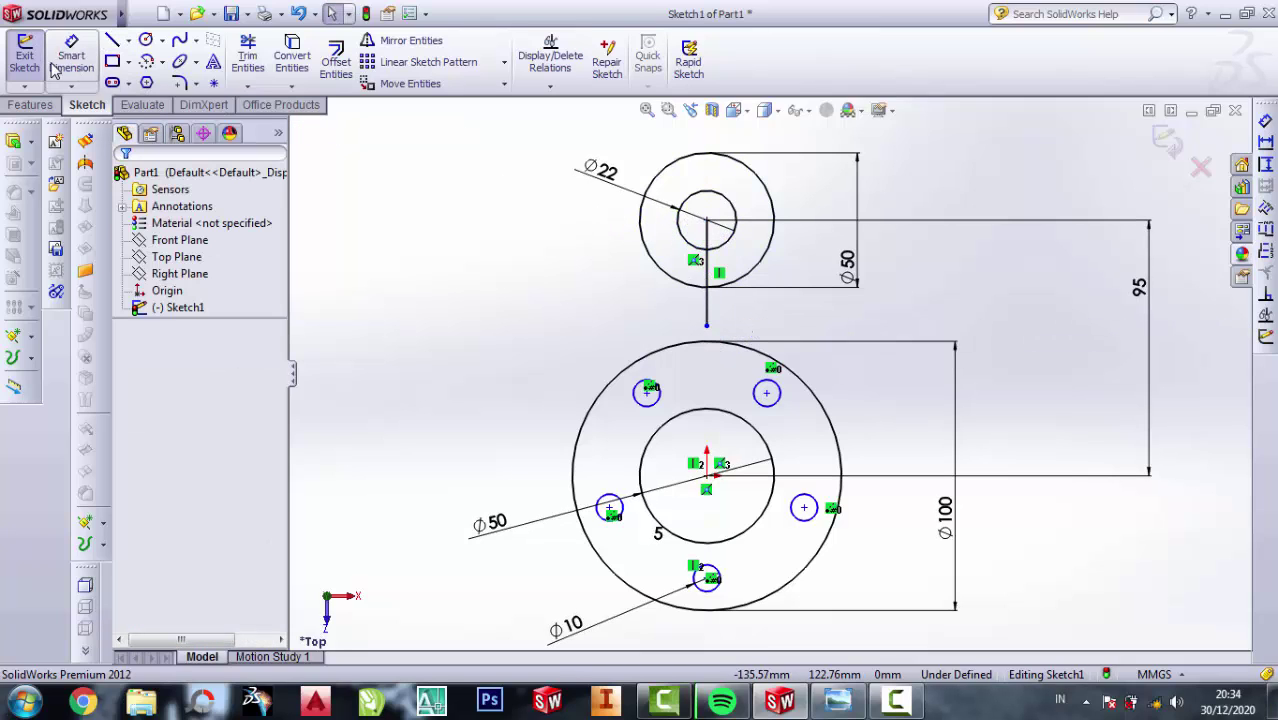
{"action": "left_click", "coordinate": [707, 300]}
{"action": "left_click", "coordinate": [560, 280]}
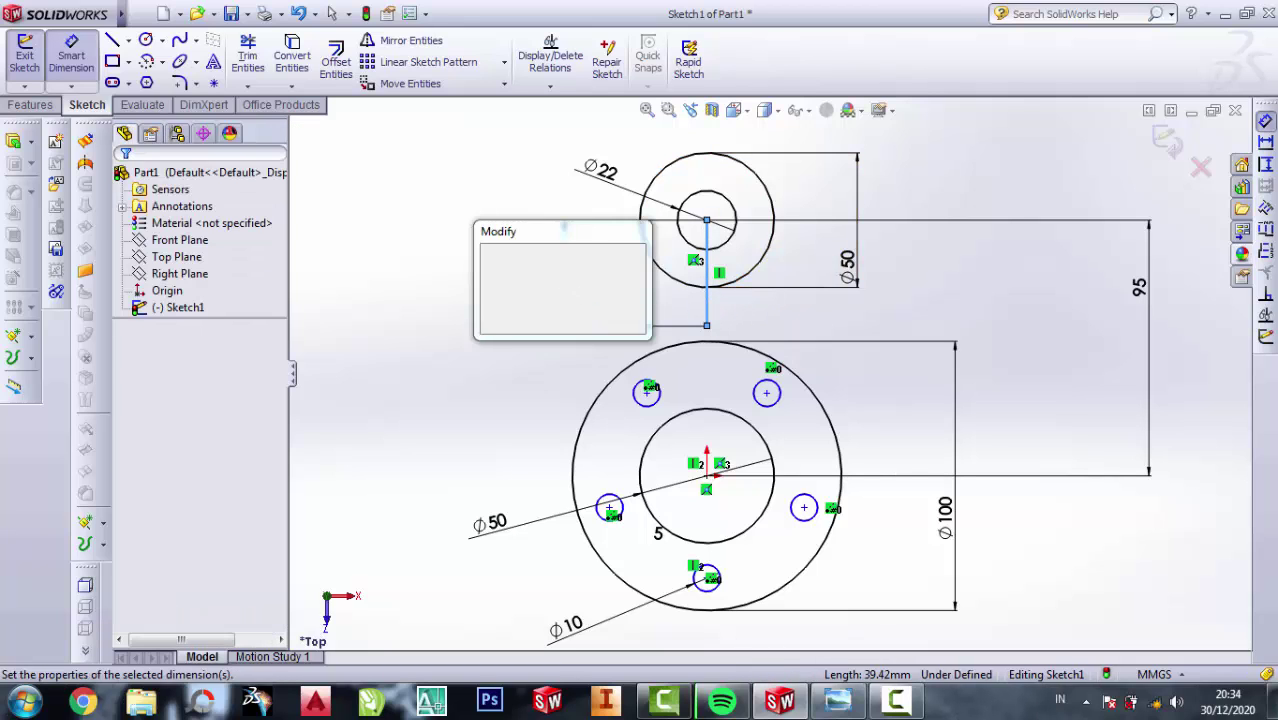
{"action": "left_click", "coordinate": [838, 700]}
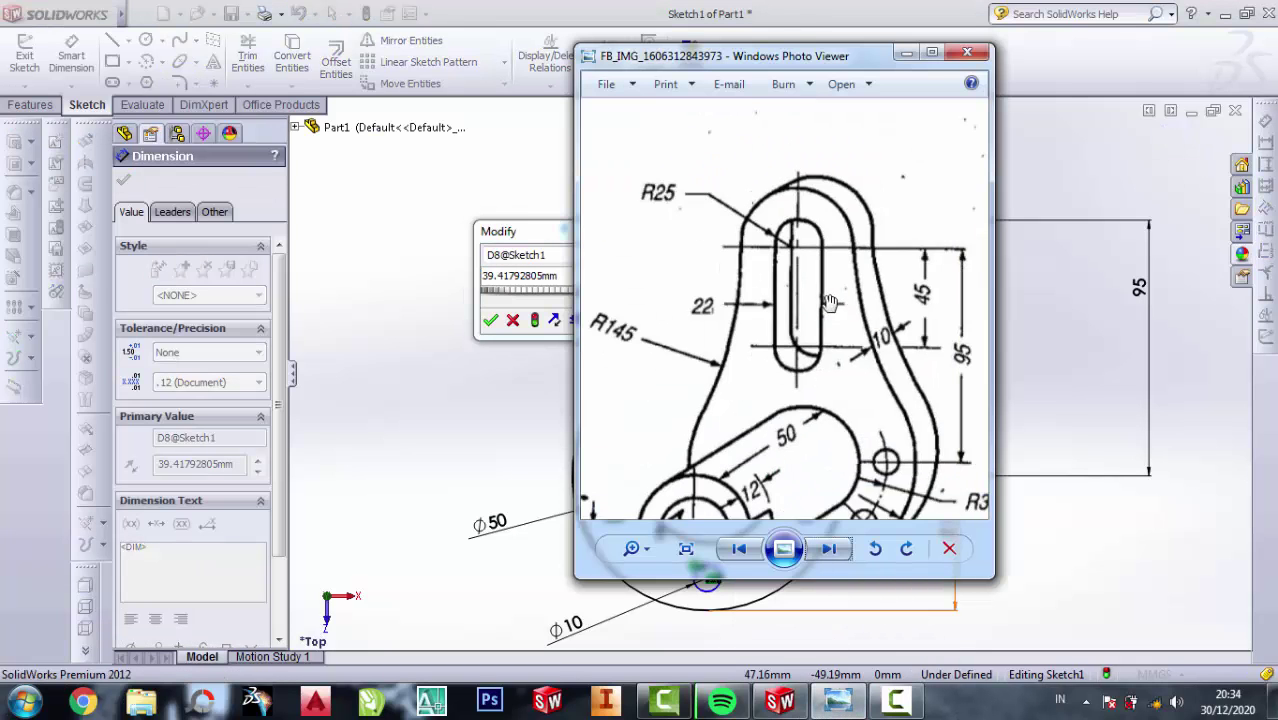
Zoom around the reference drawing to read the 45 dimension, then return to the line's length box.
{"action": "scroll", "coordinate": [829, 303], "scroll_direction": "up", "scroll_amount": 2}
{"action": "scroll", "coordinate": [769, 282], "scroll_direction": "down", "scroll_amount": 2}
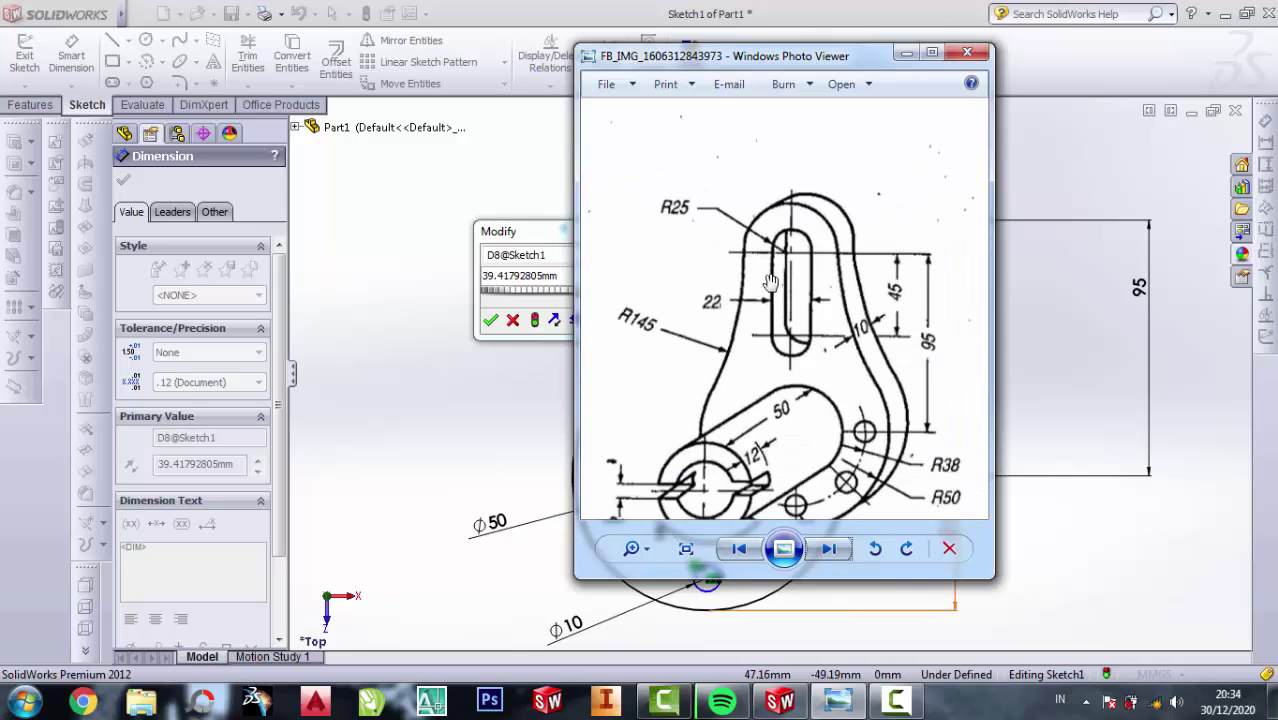
{"action": "scroll", "coordinate": [769, 282], "scroll_direction": "down", "scroll_amount": 2}
{"action": "scroll", "coordinate": [769, 282], "scroll_direction": "up", "scroll_amount": 1}
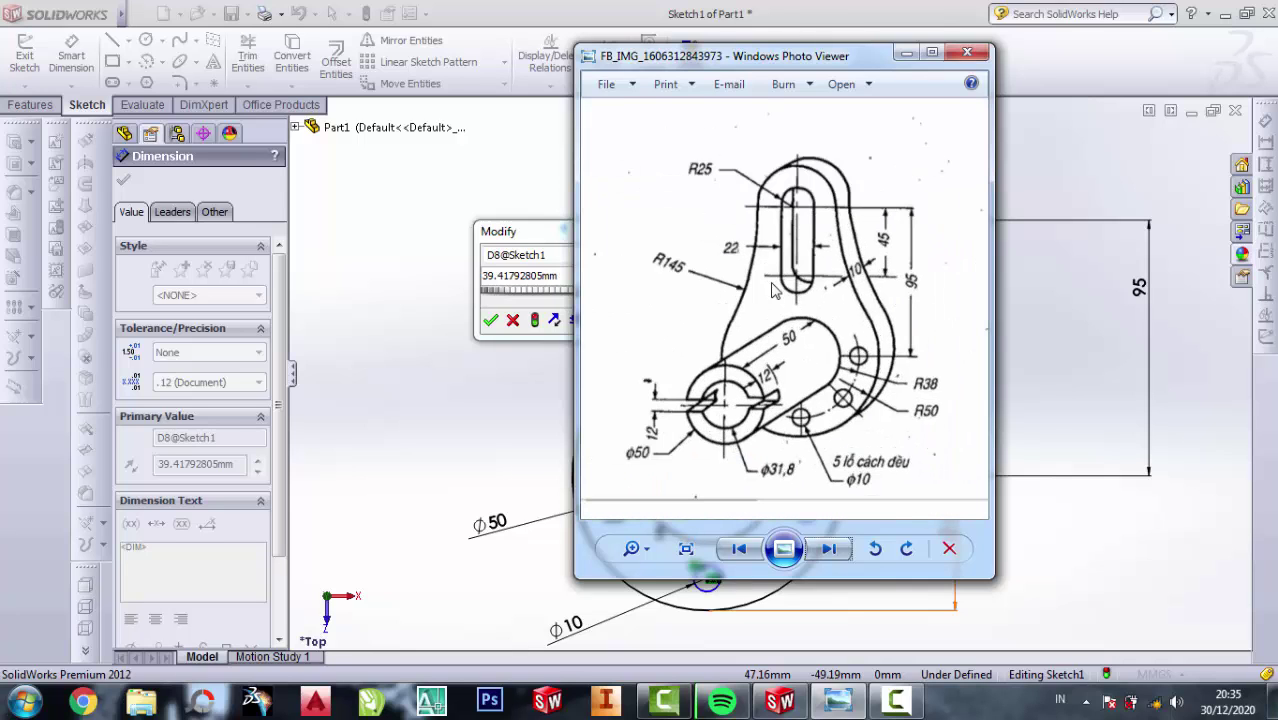
{"action": "scroll", "coordinate": [716, 282], "scroll_direction": "up", "scroll_amount": 1}
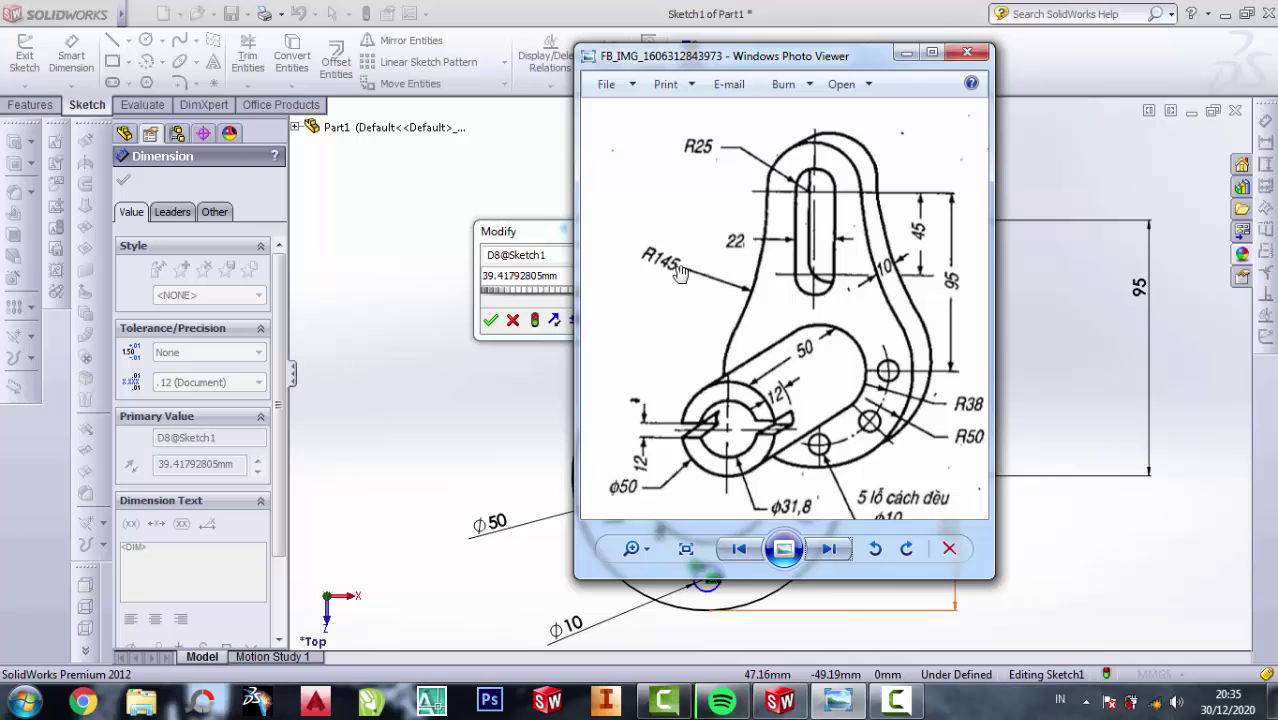
{"action": "scroll", "coordinate": [764, 236], "scroll_direction": "up", "scroll_amount": 1}
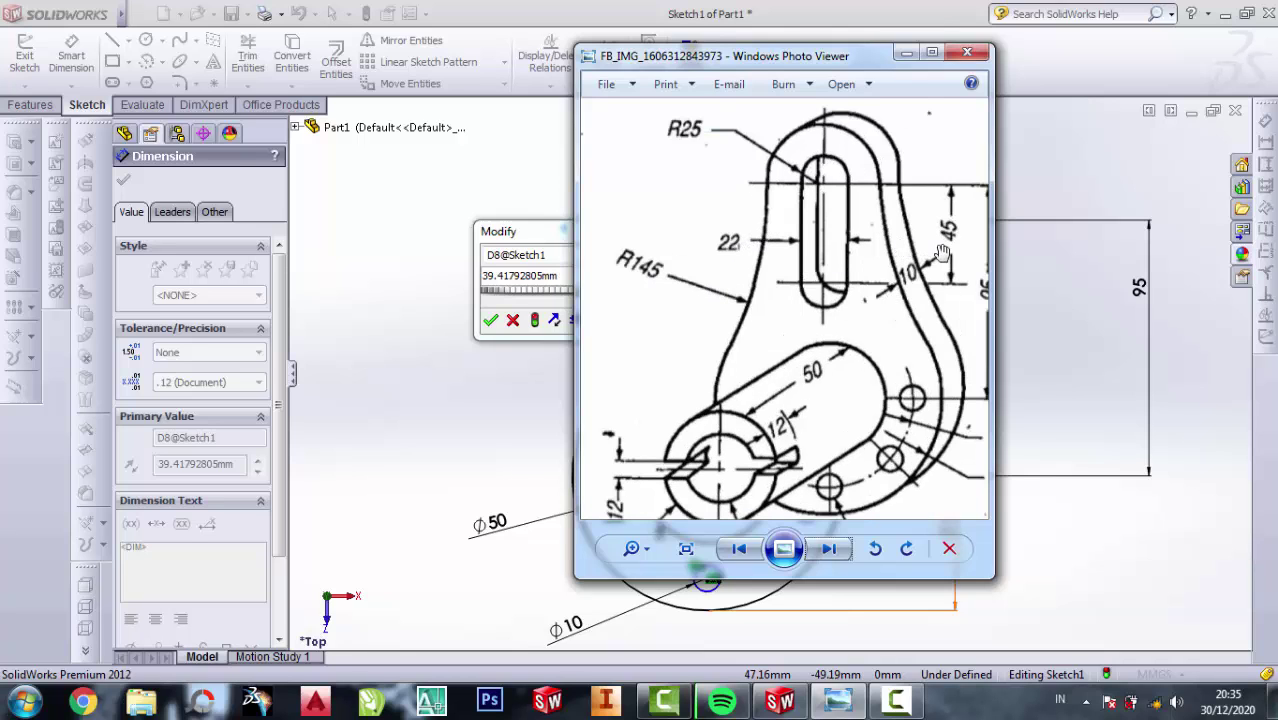
{"action": "left_click", "coordinate": [906, 52]}
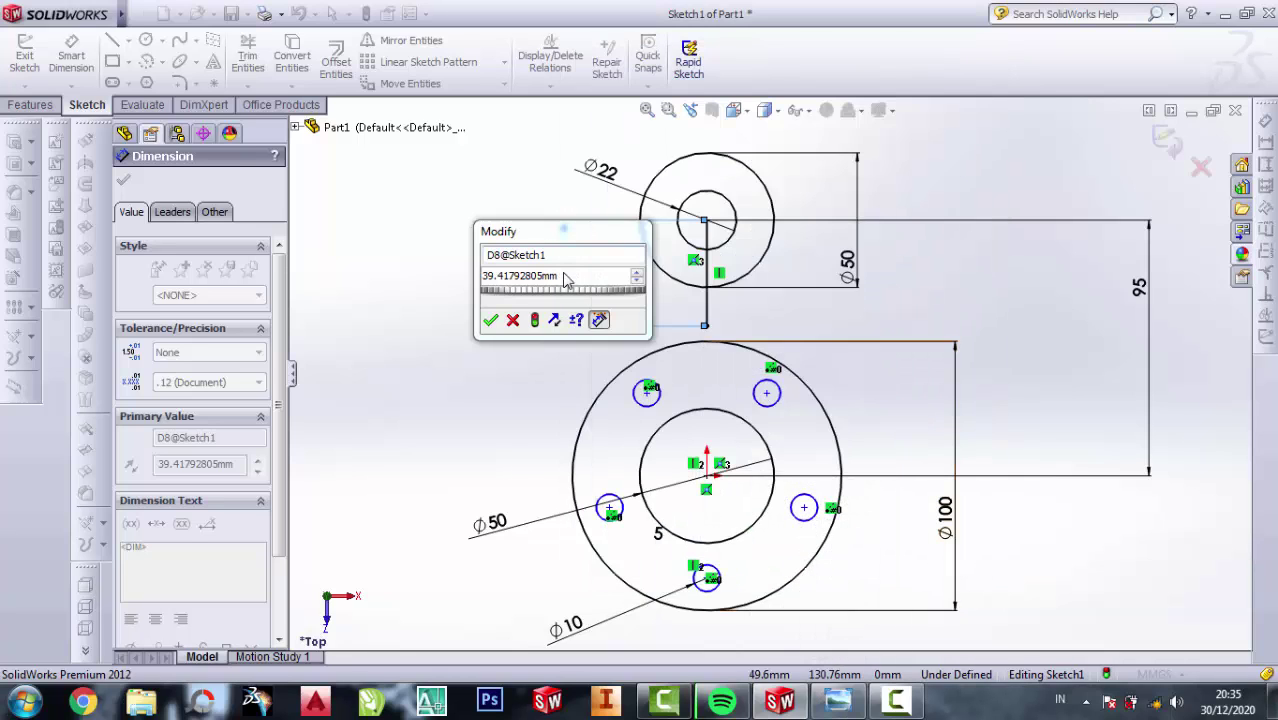
{"action": "left_click", "coordinate": [568, 280]}
Set the vertical line's length to 45 mm.
{"action": "type", "text": "45"}
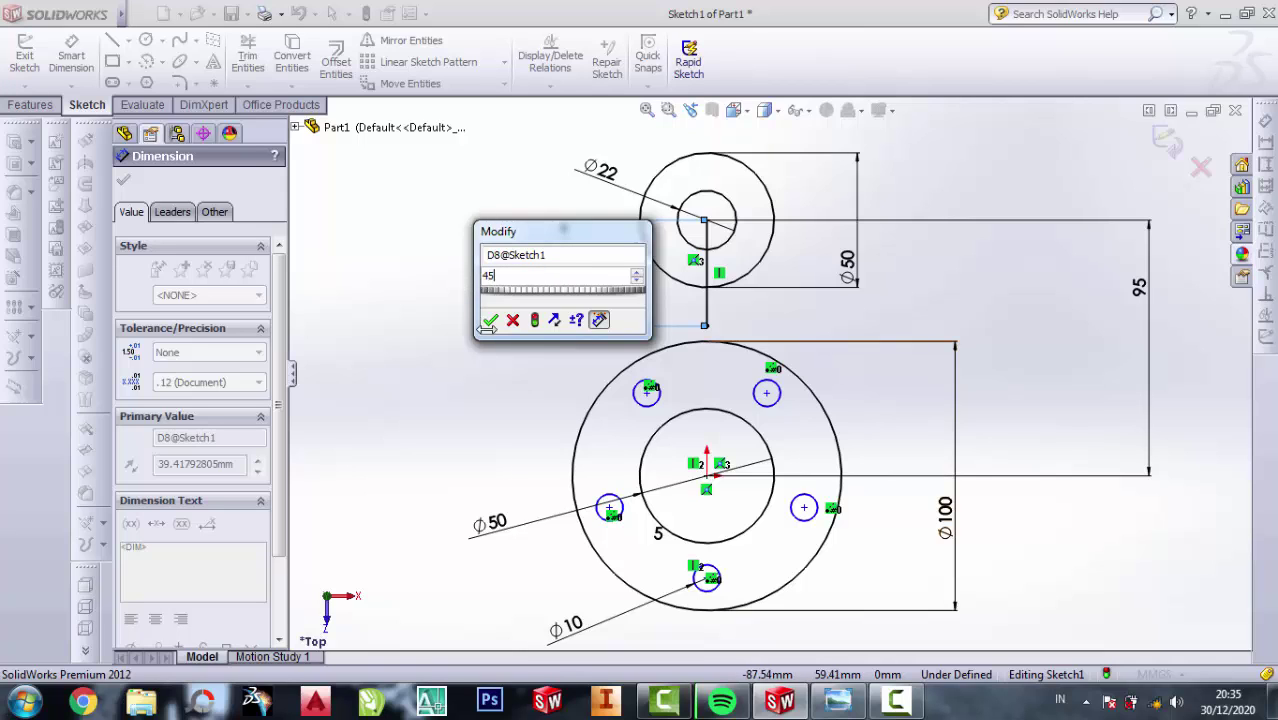
{"action": "left_click", "coordinate": [490, 320]}
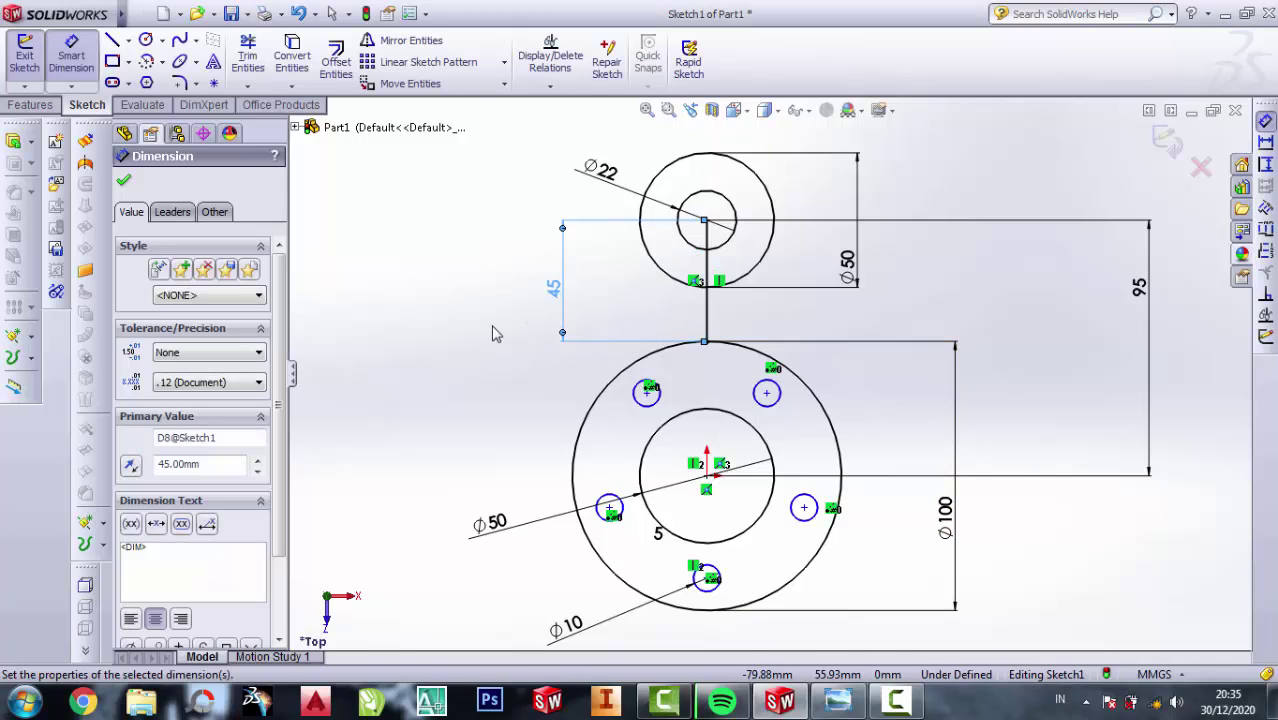
{"action": "scroll", "coordinate": [688, 321], "scroll_direction": "down", "scroll_amount": 2}
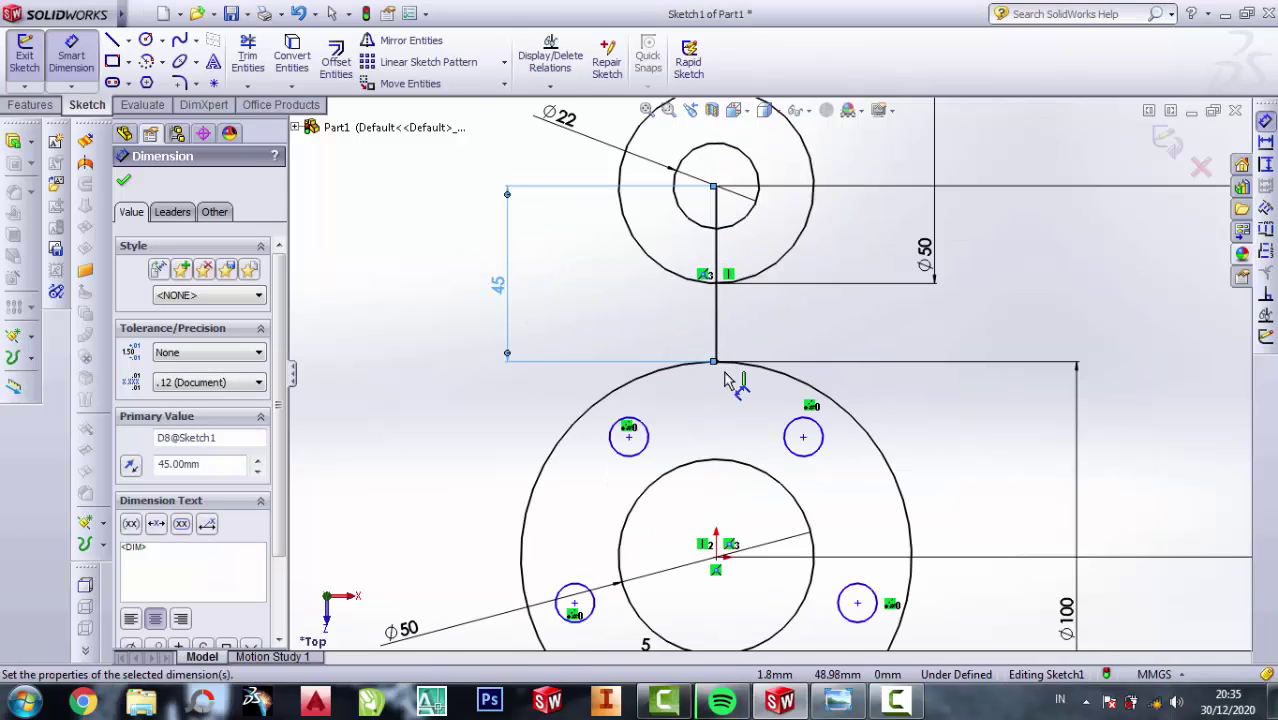
Draw a circle centred on the line's lower end and dimension it to Ø22.
{"action": "left_click", "coordinate": [146, 42]}
{"action": "scroll", "coordinate": [728, 365], "scroll_direction": "down", "scroll_amount": 2}
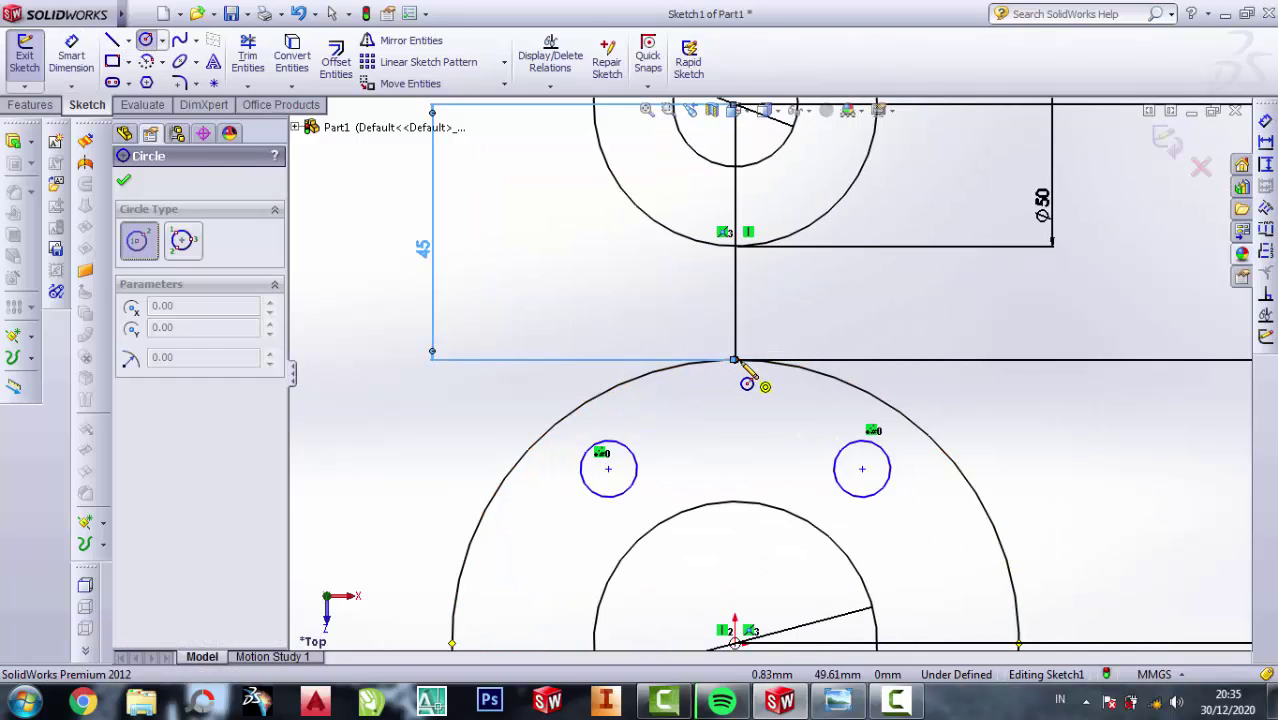
{"action": "left_click", "coordinate": [735, 360]}
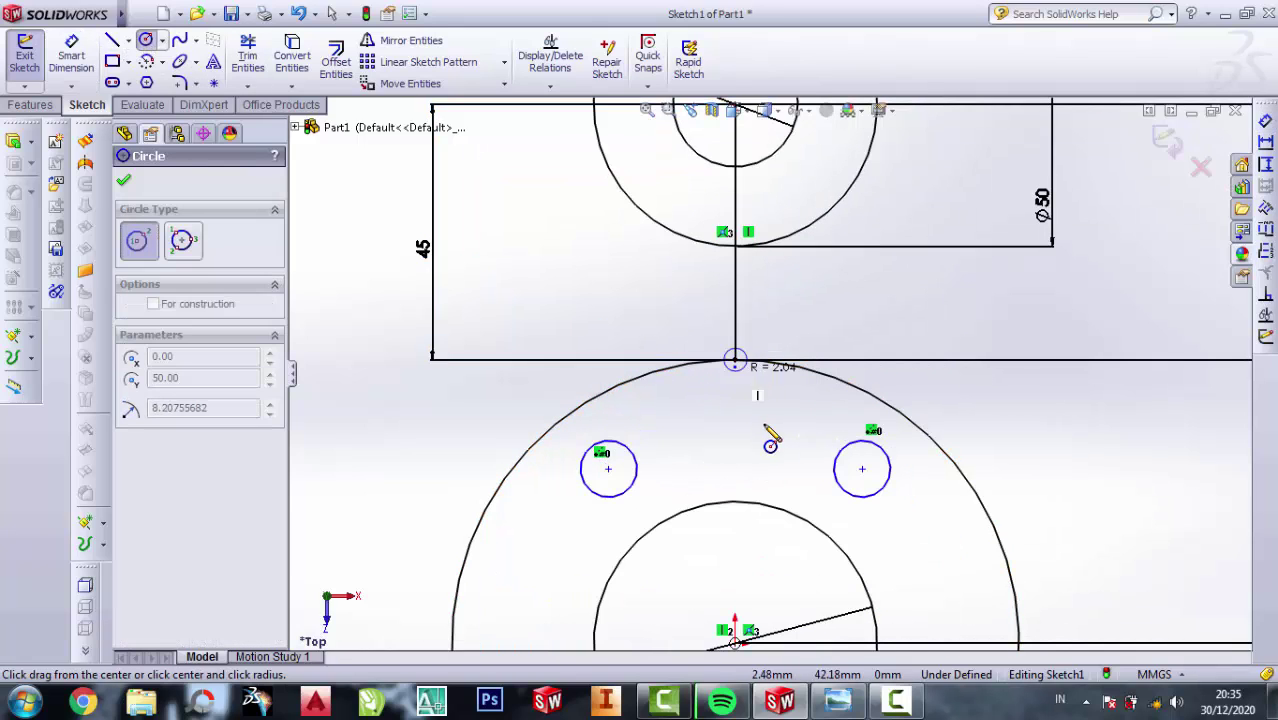
{"action": "left_click", "coordinate": [765, 419]}
{"action": "left_click", "coordinate": [84, 60]}
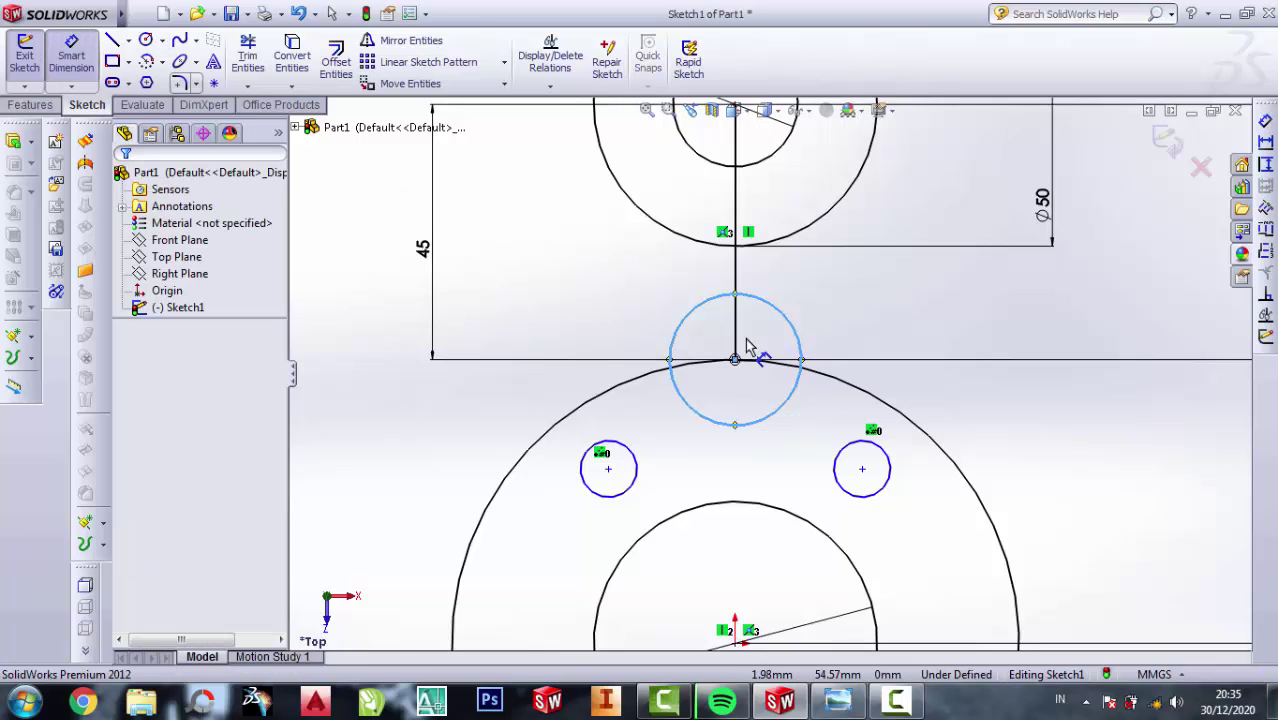
{"action": "left_click", "coordinate": [792, 326]}
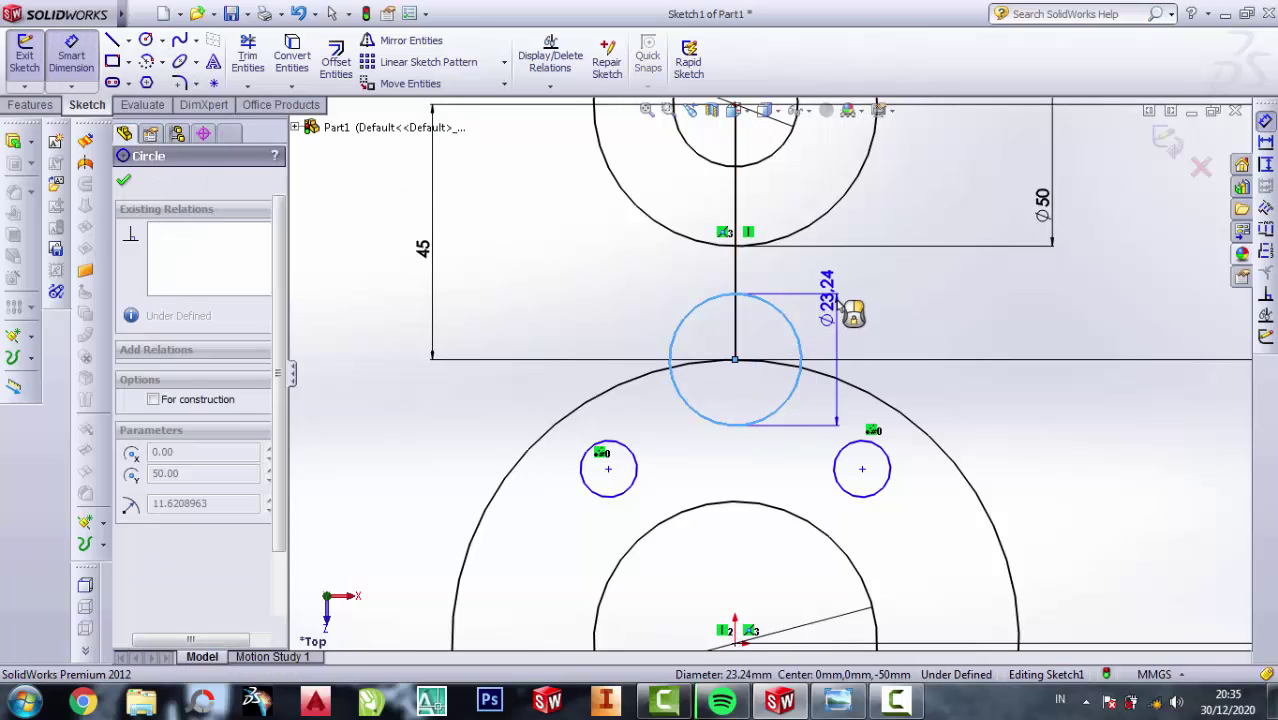
{"action": "left_click", "coordinate": [840, 308]}
{"action": "type", "text": "22"}
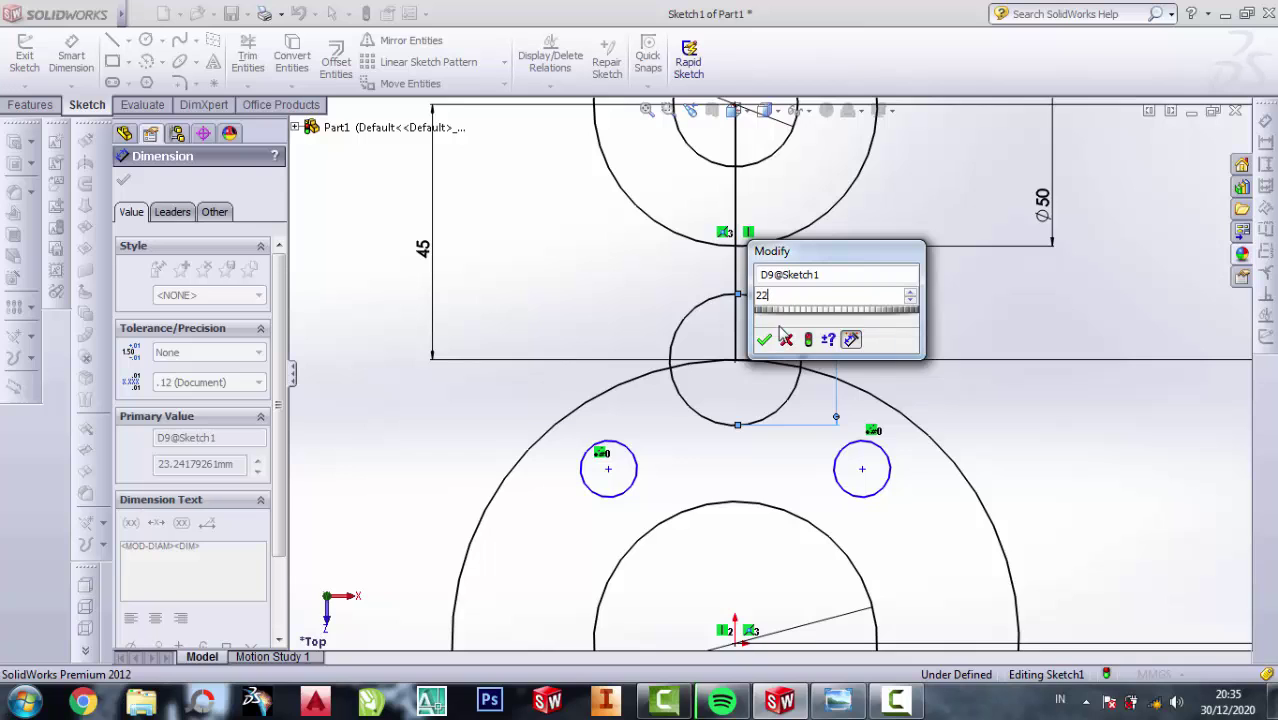
{"action": "left_click", "coordinate": [765, 341]}
{"action": "scroll", "coordinate": [765, 335], "scroll_direction": "up", "scroll_amount": 2}
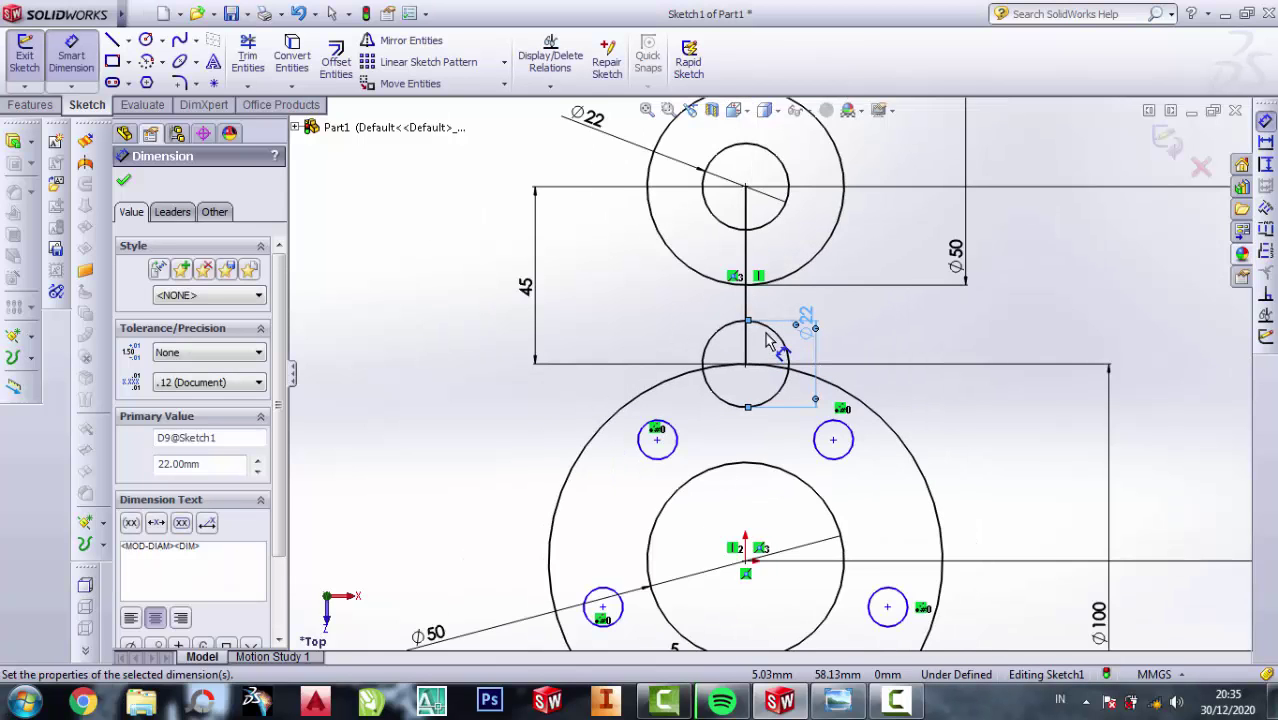
{"action": "scroll", "coordinate": [768, 340], "scroll_direction": "up", "scroll_amount": 1}
{"action": "scroll", "coordinate": [770, 340], "scroll_direction": "up", "scroll_amount": 2}
{"action": "left_click", "coordinate": [838, 700]}
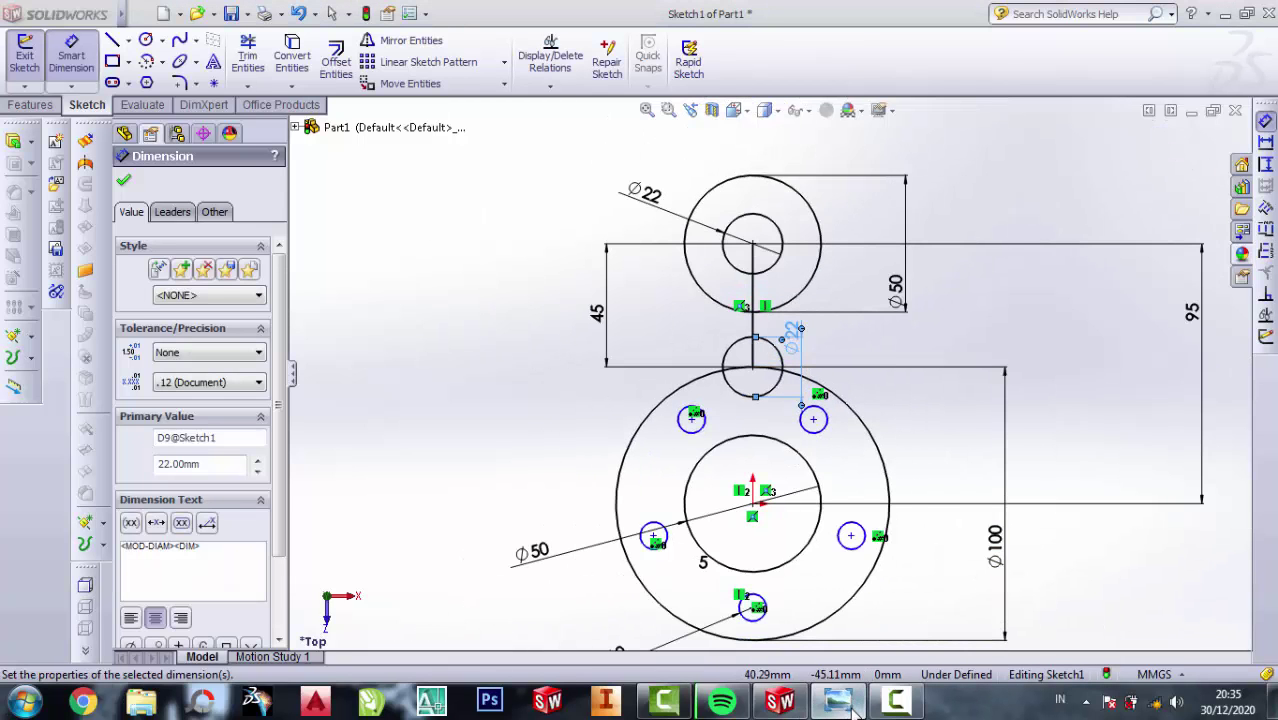
Draw a line from the top circle's right edge down to the large circle.
{"action": "scroll", "coordinate": [835, 345], "scroll_direction": "down", "scroll_amount": 1}
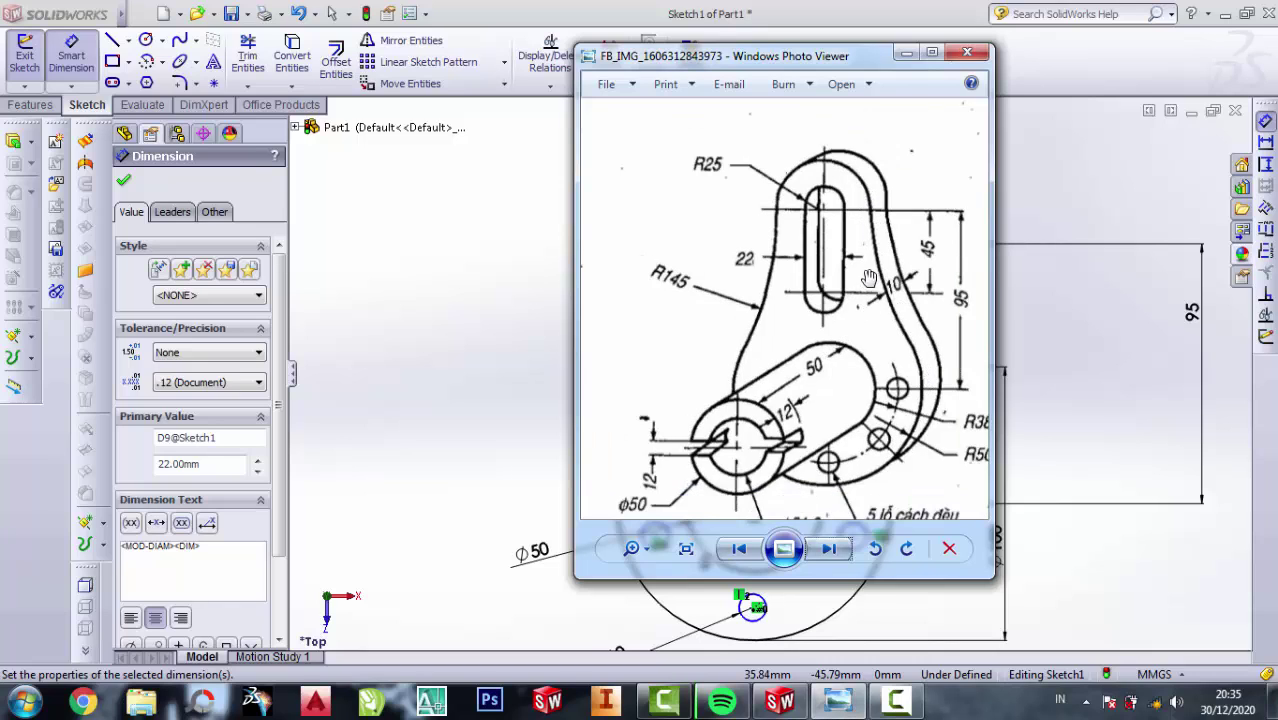
{"action": "left_click", "coordinate": [906, 53]}
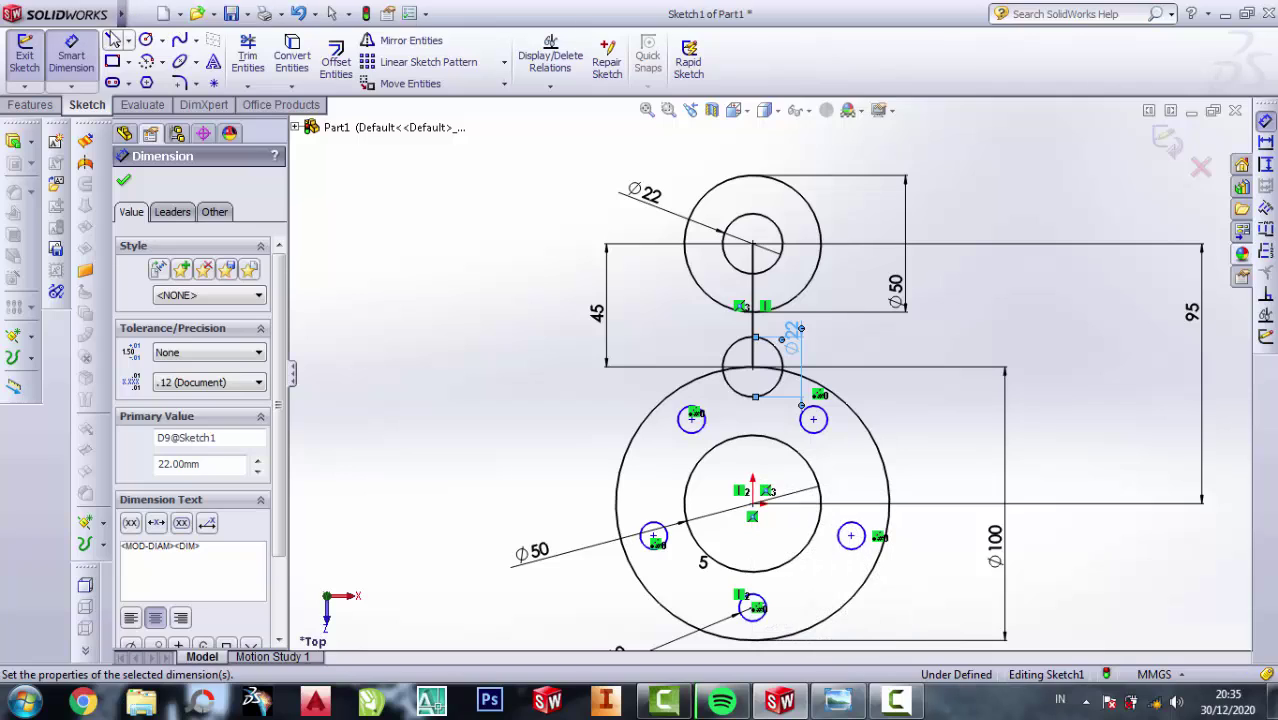
{"action": "key", "text": "Escape"}
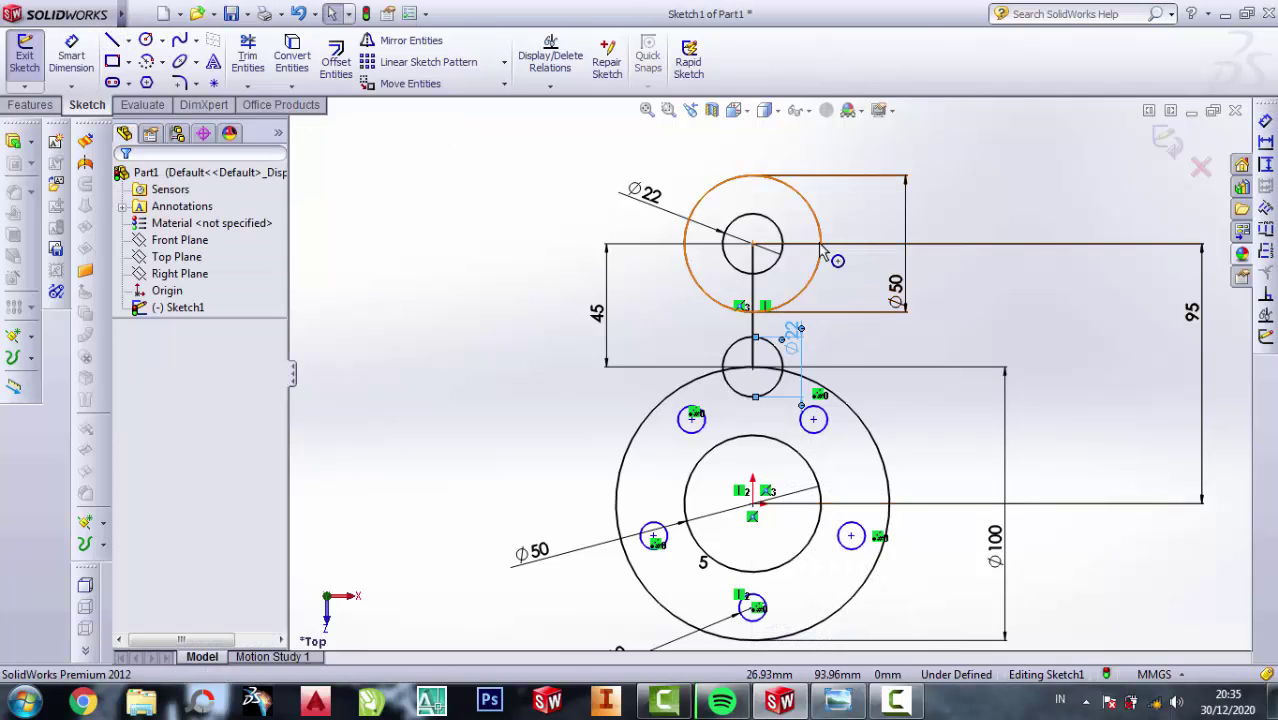
{"action": "left_click", "coordinate": [112, 40]}
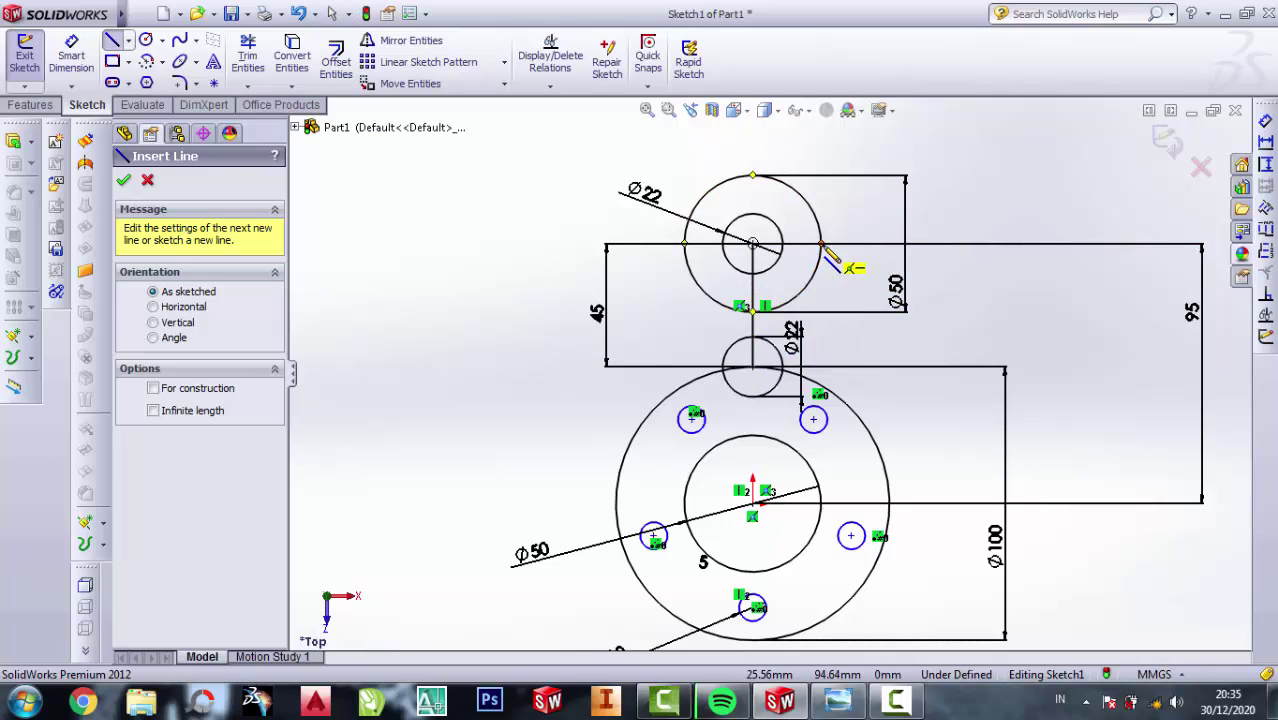
{"action": "left_click_drag", "start_coordinate": [822, 247], "coordinate": [888, 503]}
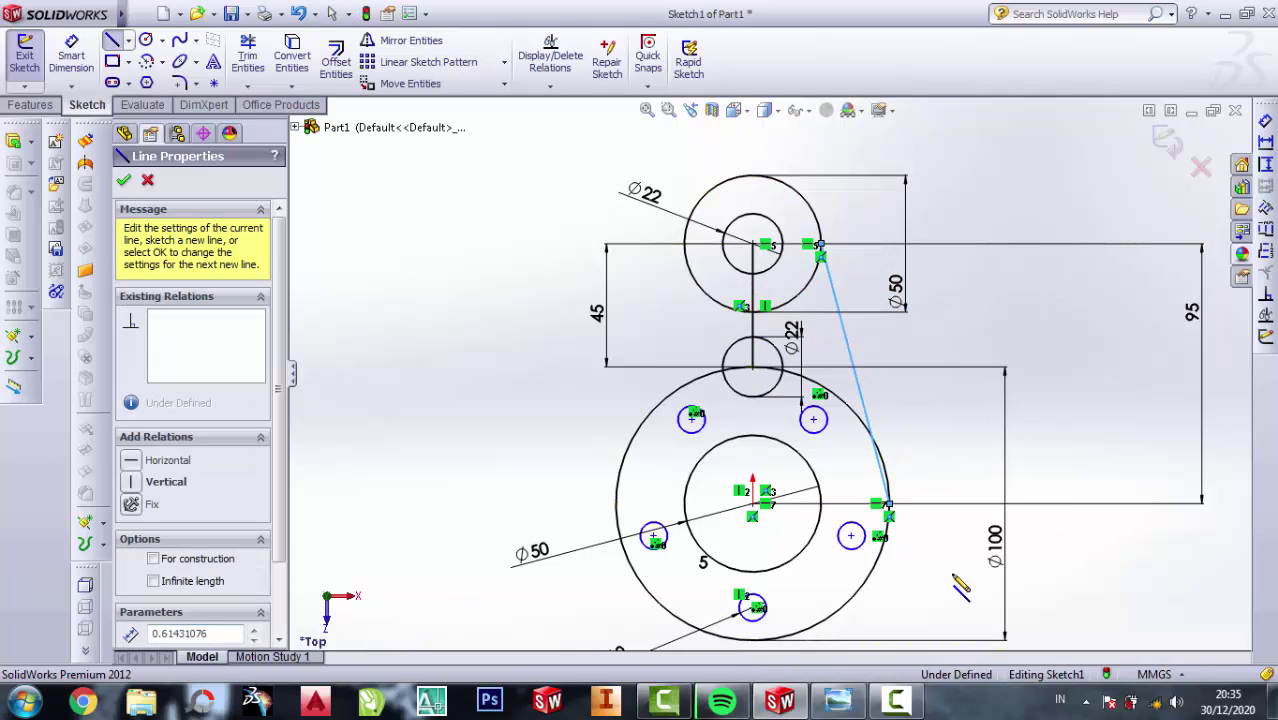
{"action": "left_click", "coordinate": [888, 503]}
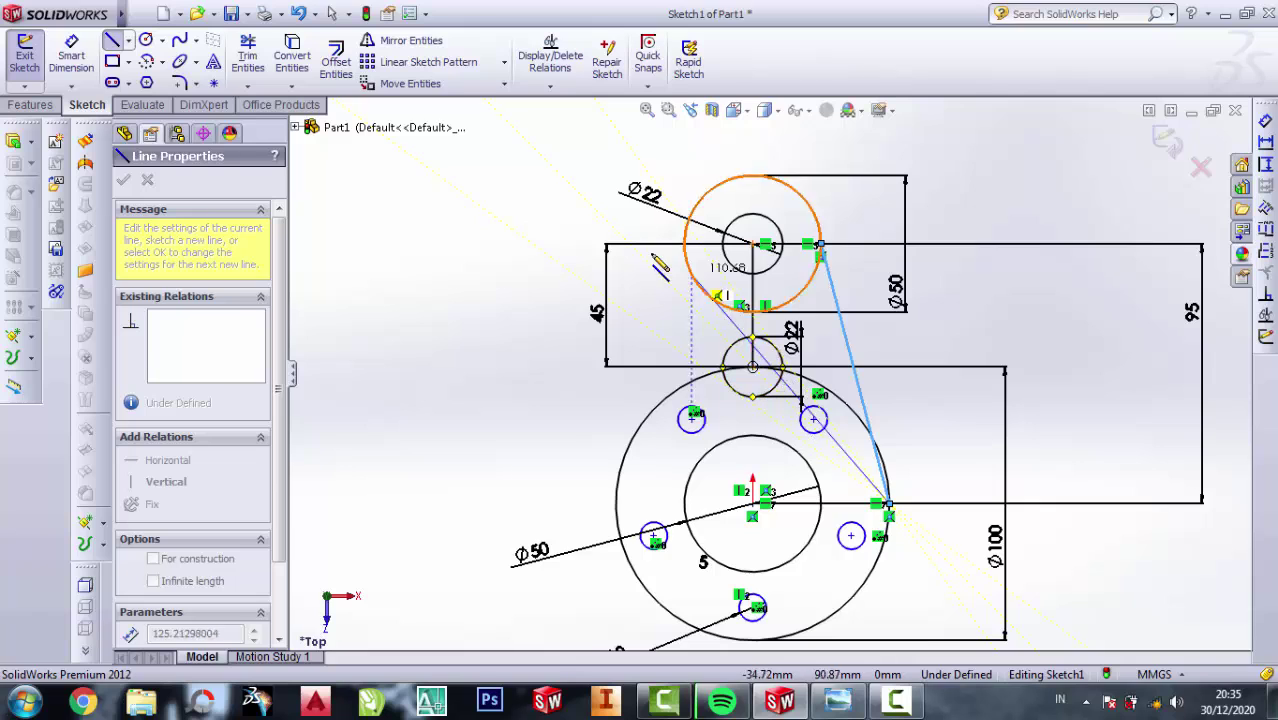
{"action": "key", "text": "Escape"}
Draw a line from the top circle's left edge tangent to the large Ø100 circle.
{"action": "left_click", "coordinate": [112, 40]}
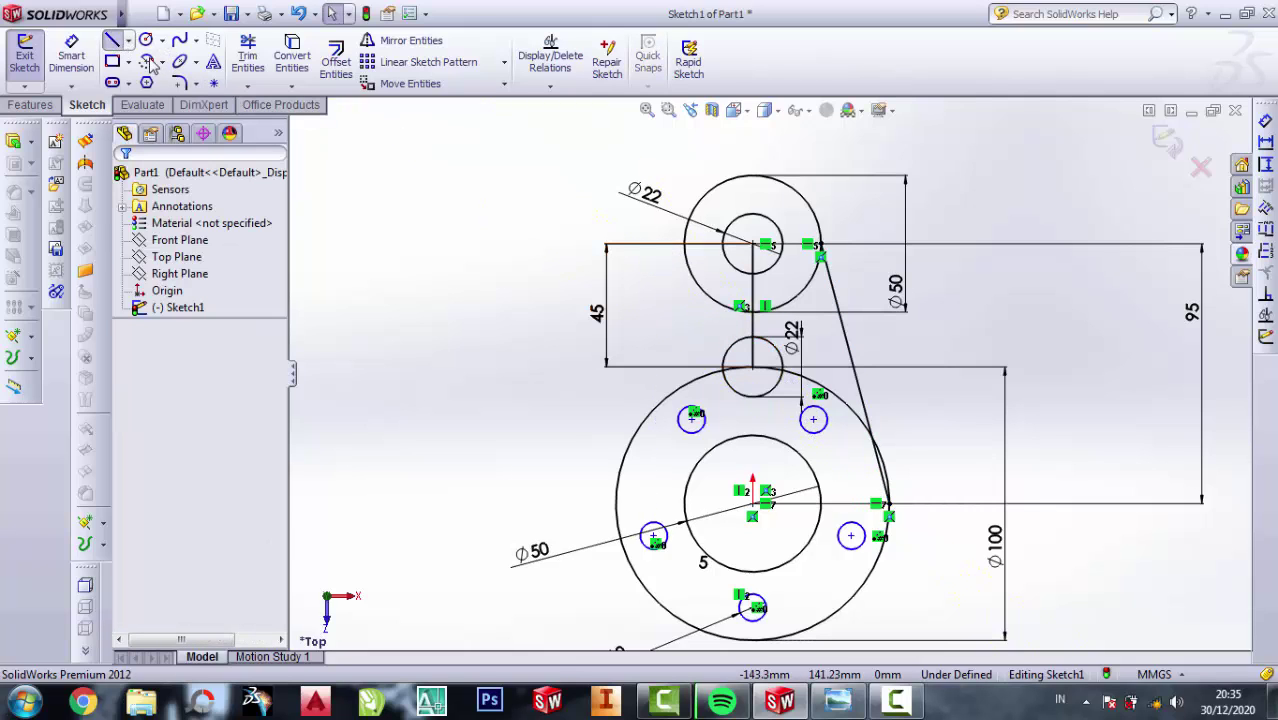
{"action": "left_click", "coordinate": [685, 244]}
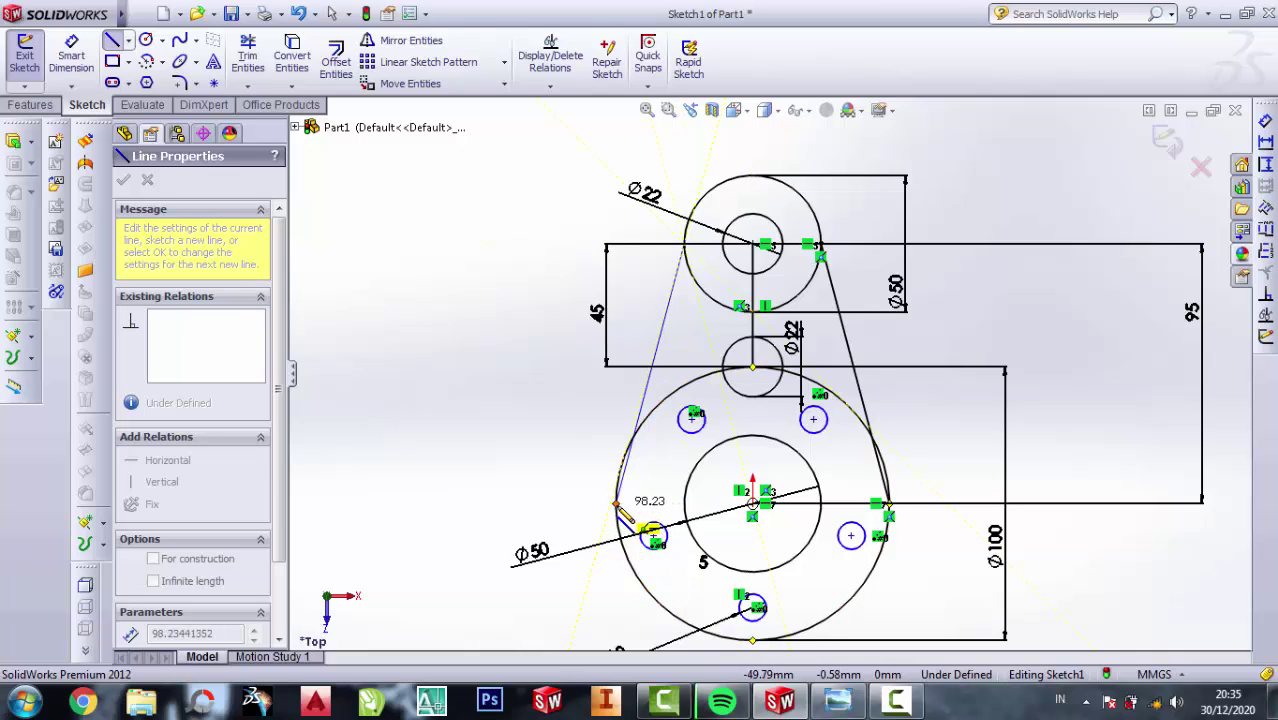
{"action": "left_click", "coordinate": [614, 512]}
{"action": "key", "text": "Escape"}
{"action": "scroll", "coordinate": [726, 290], "scroll_direction": "down", "scroll_amount": 1}
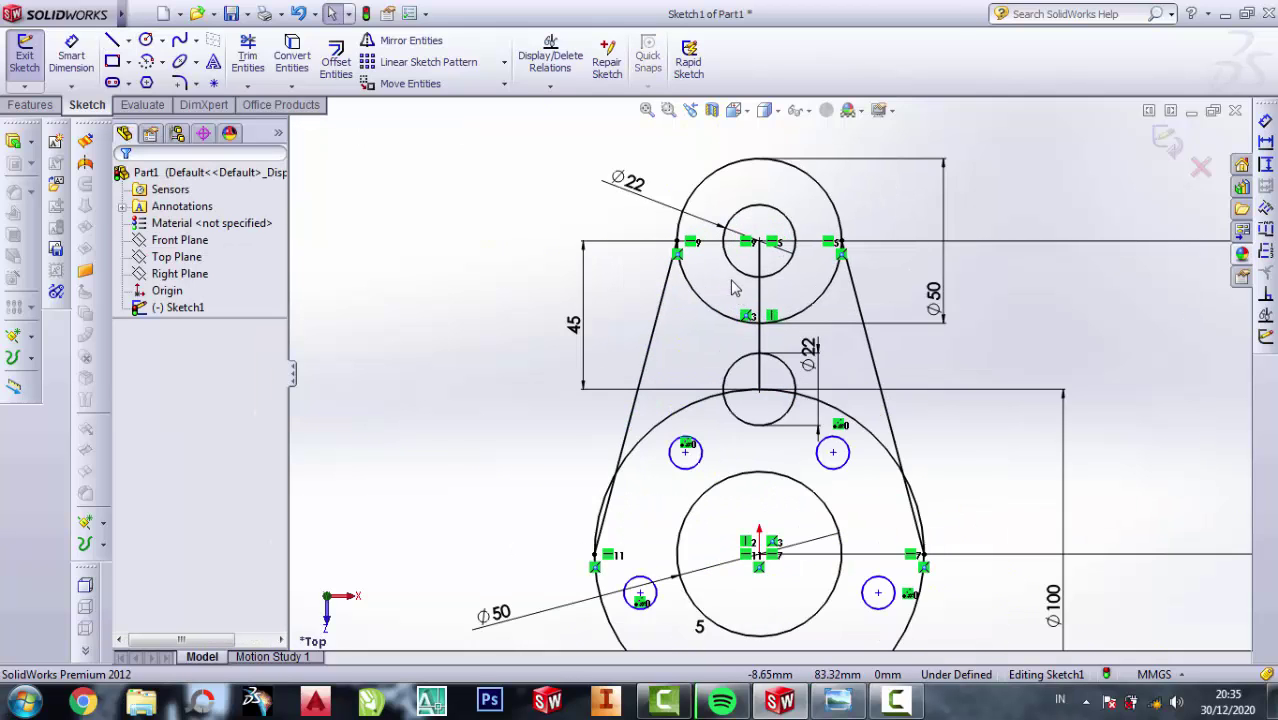
{"action": "scroll", "coordinate": [790, 298], "scroll_direction": "down", "scroll_amount": 1}
{"action": "scroll", "coordinate": [786, 302], "scroll_direction": "down", "scroll_amount": 1}
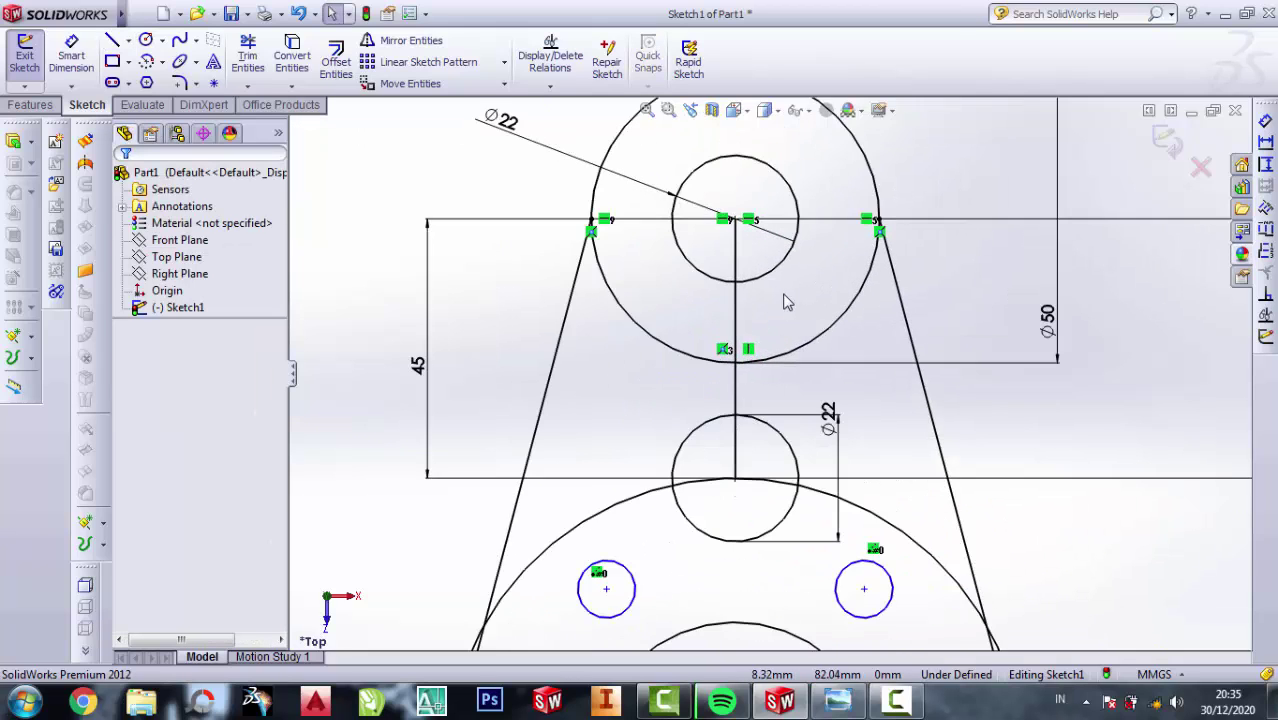
{"action": "left_click", "coordinate": [112, 40]}
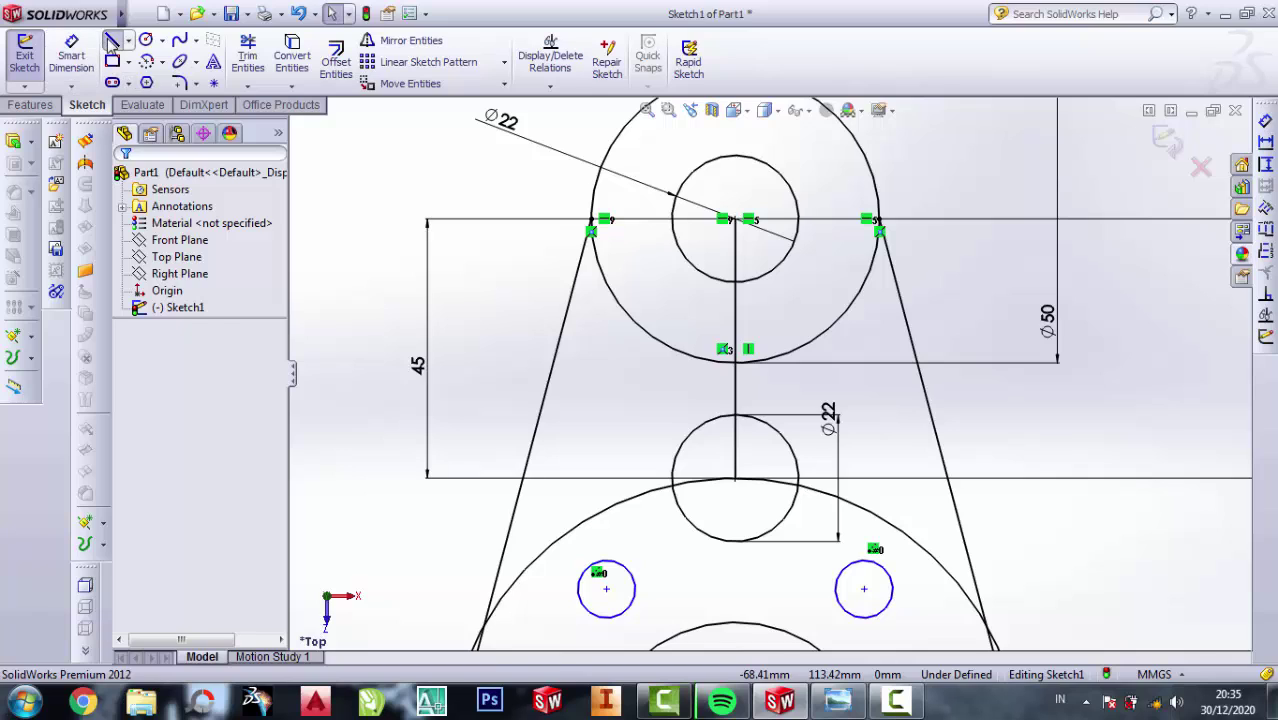
Draw right and left vertical lines joining the two Ø22 circles, dismissing the over-define warning.
{"action": "left_click", "coordinate": [797, 220]}
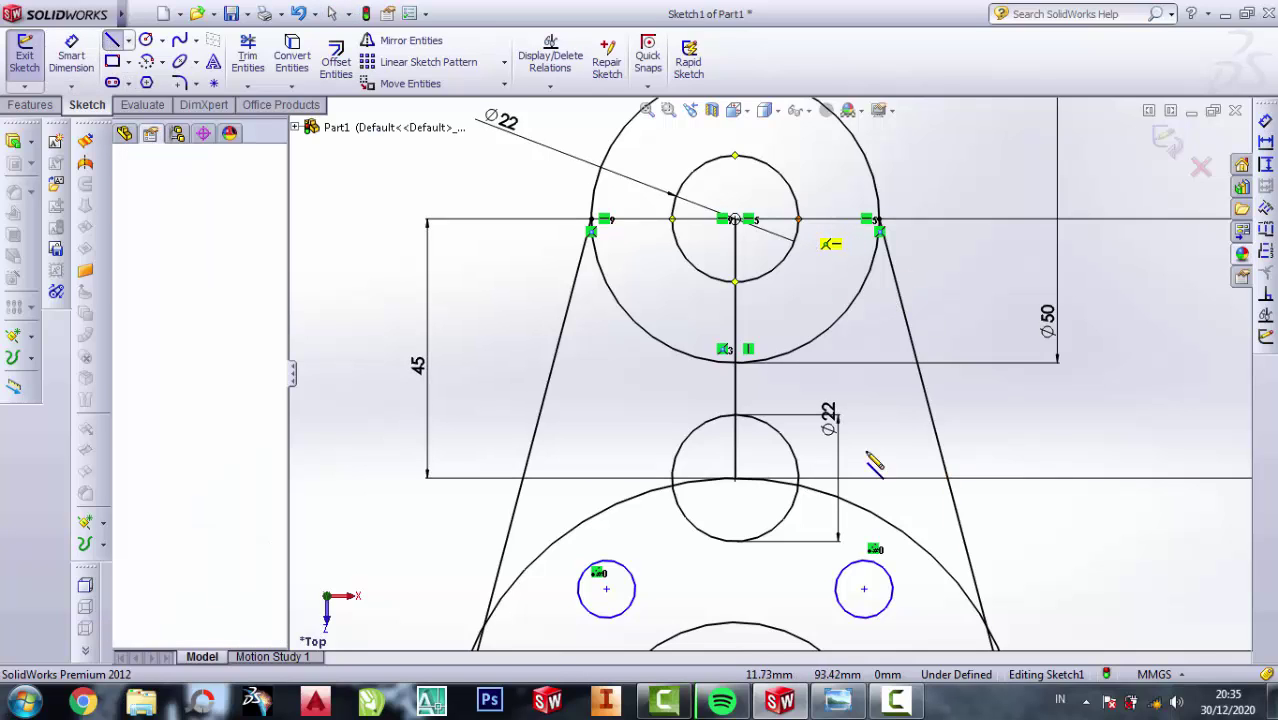
{"action": "left_click", "coordinate": [798, 484]}
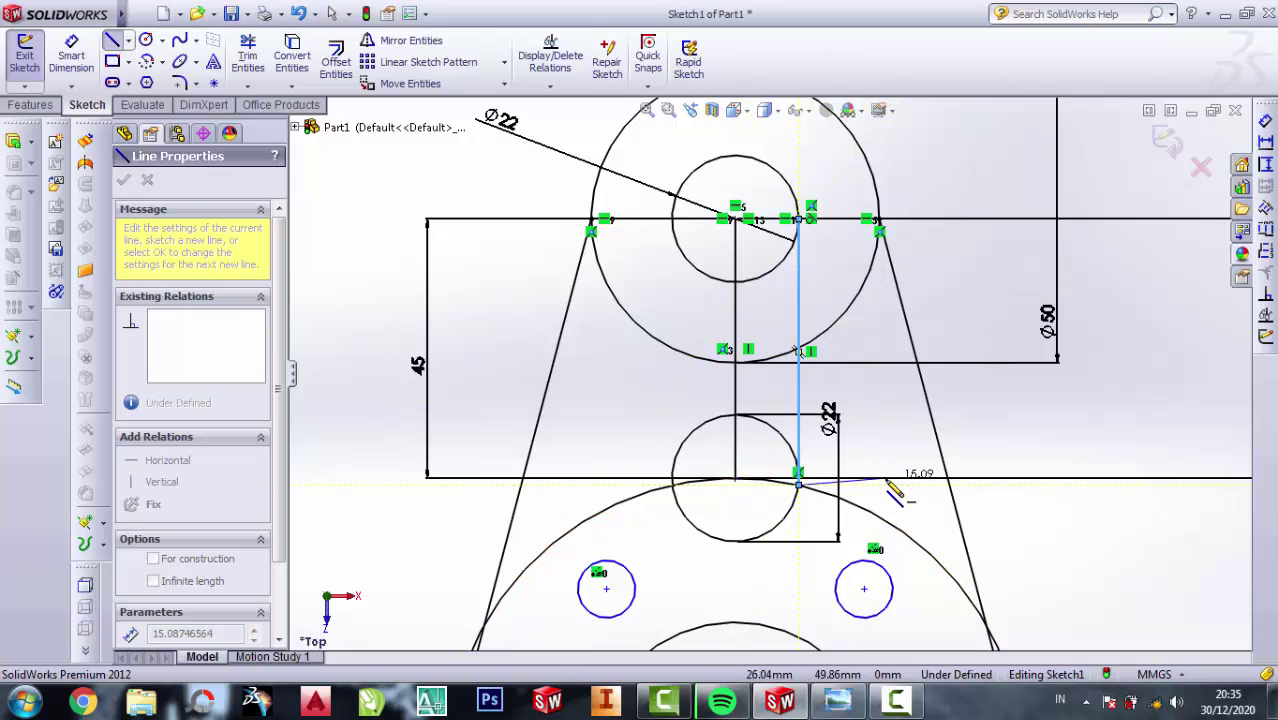
{"action": "key", "text": "Escape"}
{"action": "left_click", "coordinate": [112, 40]}
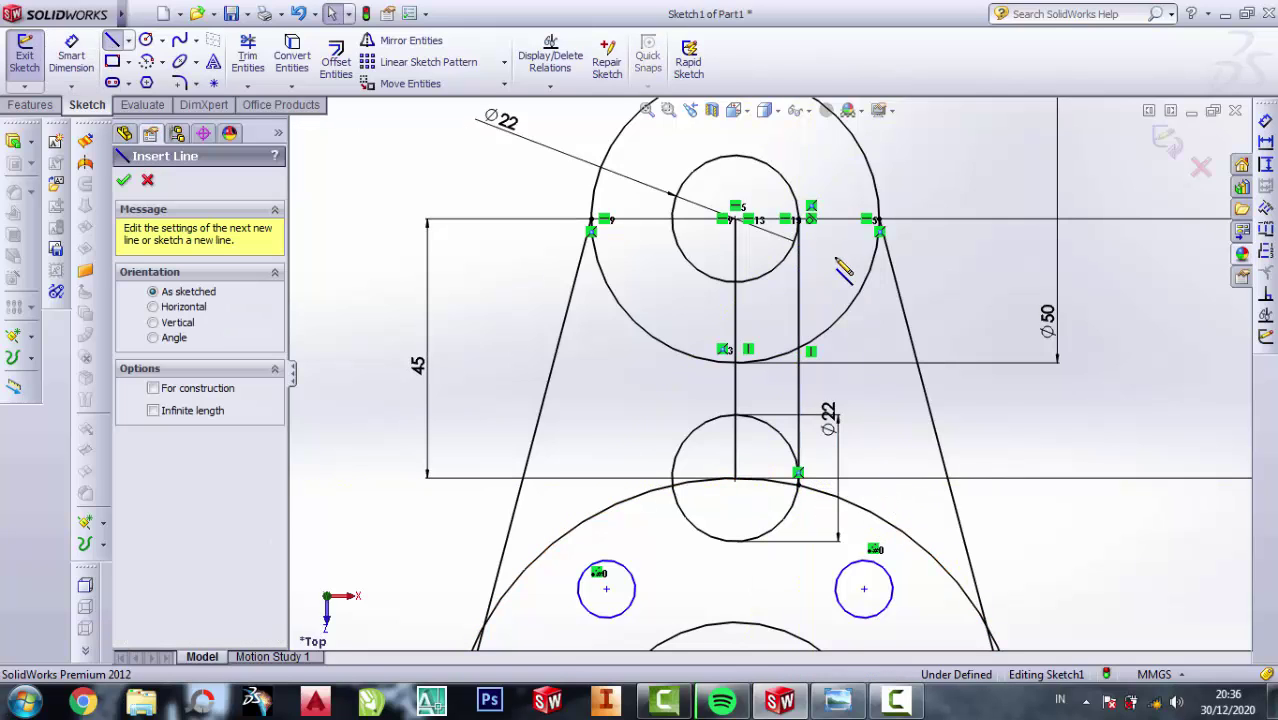
{"action": "left_click", "coordinate": [674, 221]}
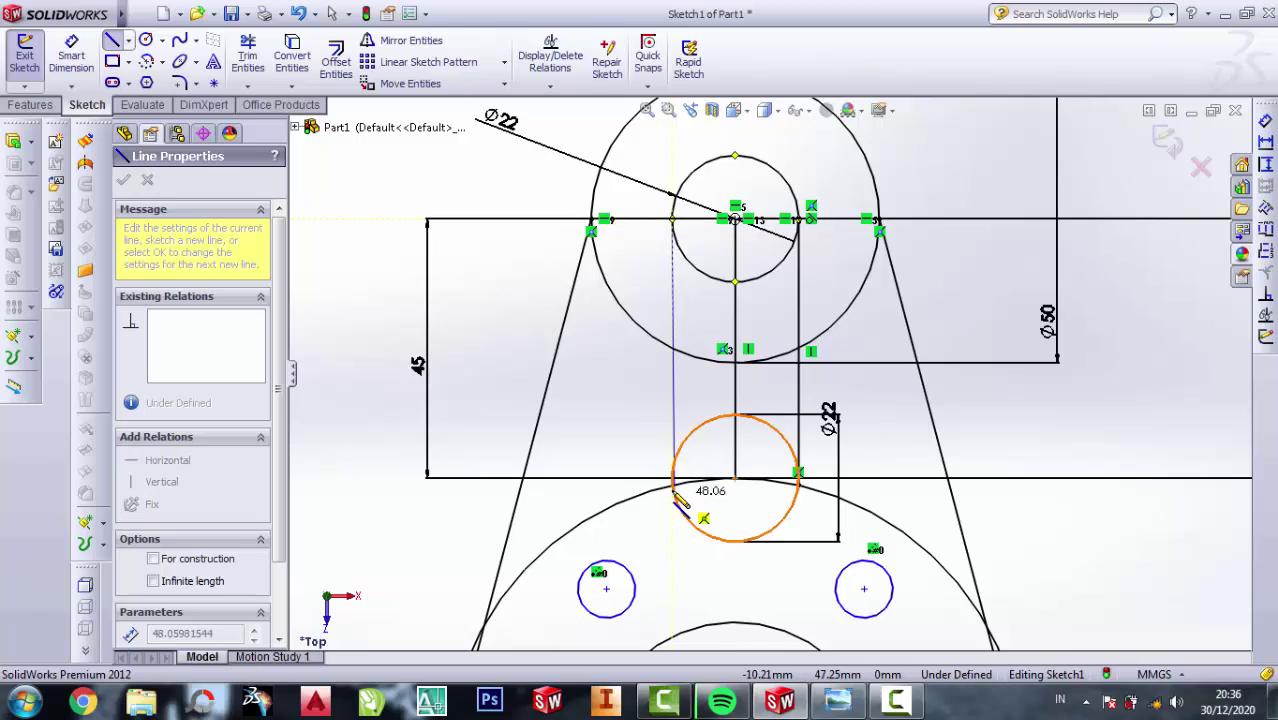
{"action": "left_click", "coordinate": [676, 496]}
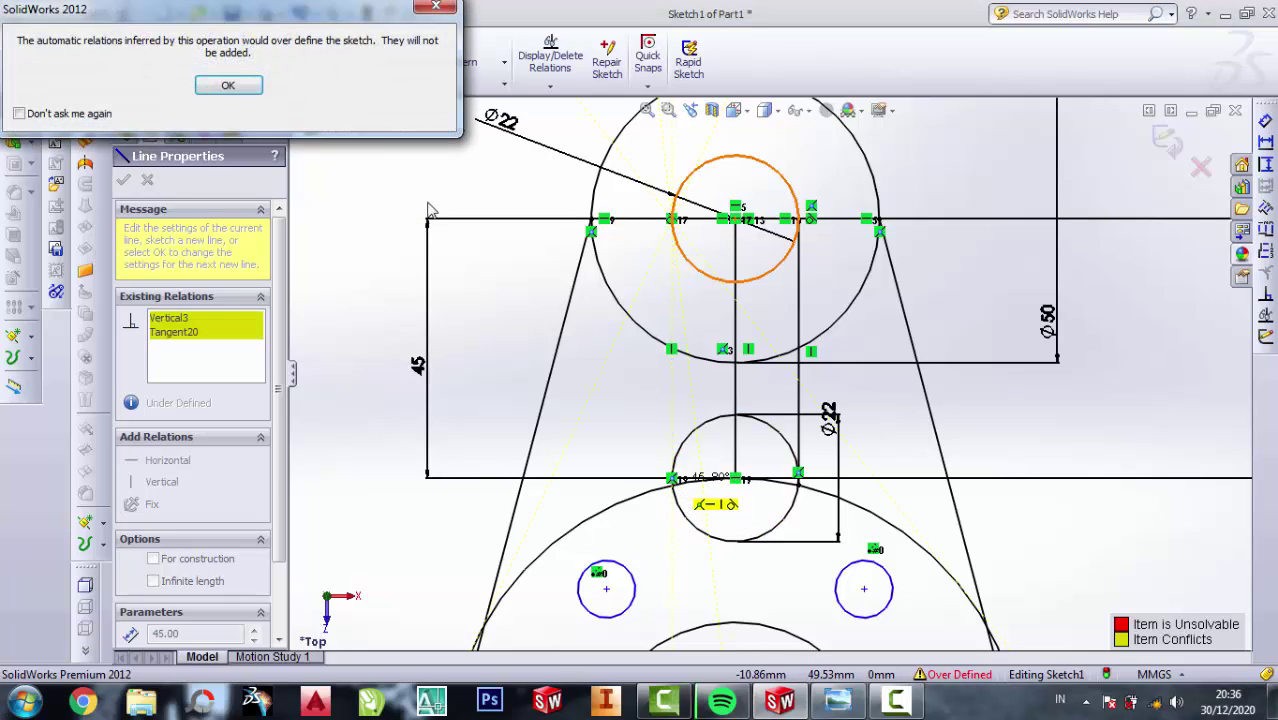
{"action": "left_click", "coordinate": [229, 86]}
{"action": "key", "text": "Escape"}
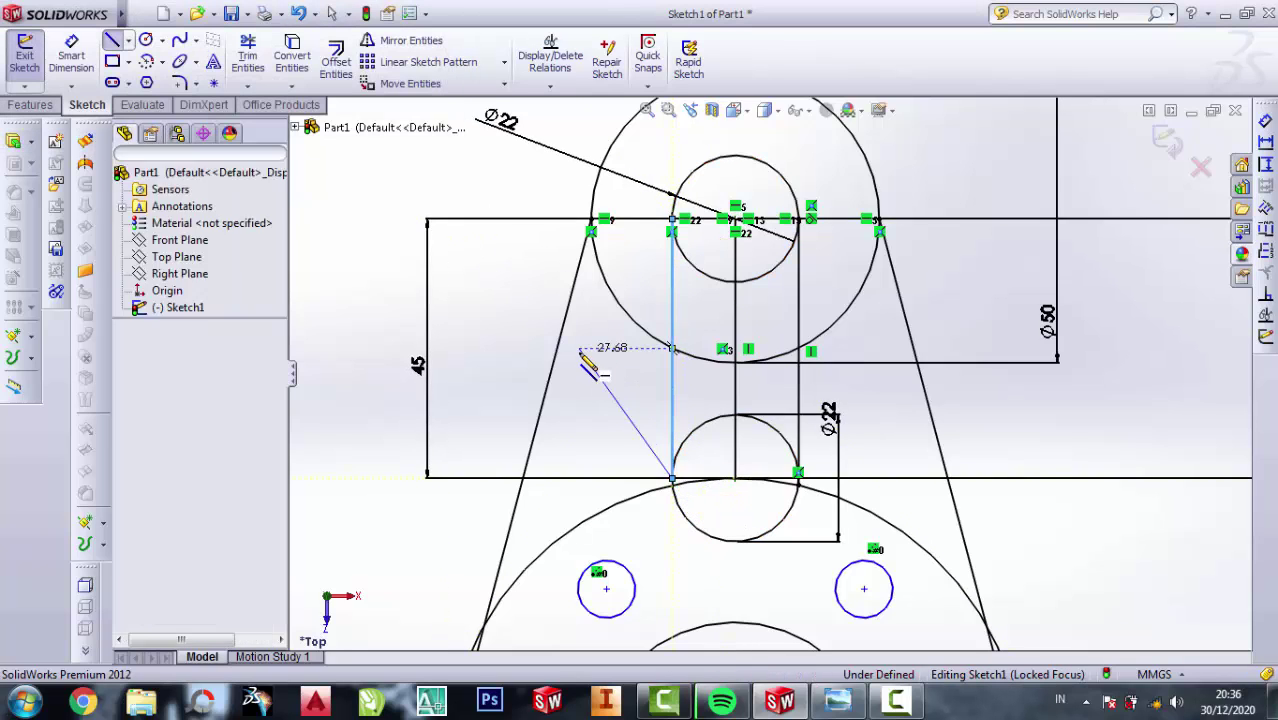
Power-trim the large circle's arc segments between the tangent lines and slot.
{"action": "left_click", "coordinate": [247, 55]}
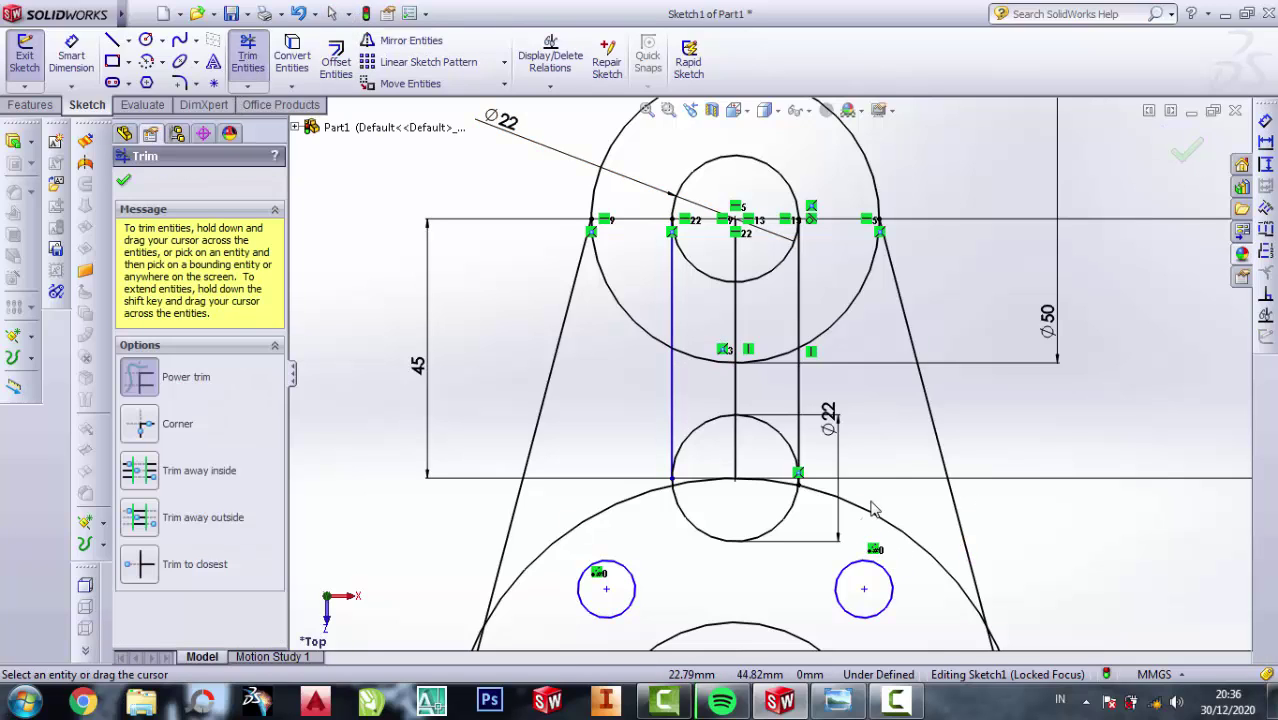
{"action": "left_click_drag", "start_coordinate": [861, 502], "coordinate": [870, 512]}
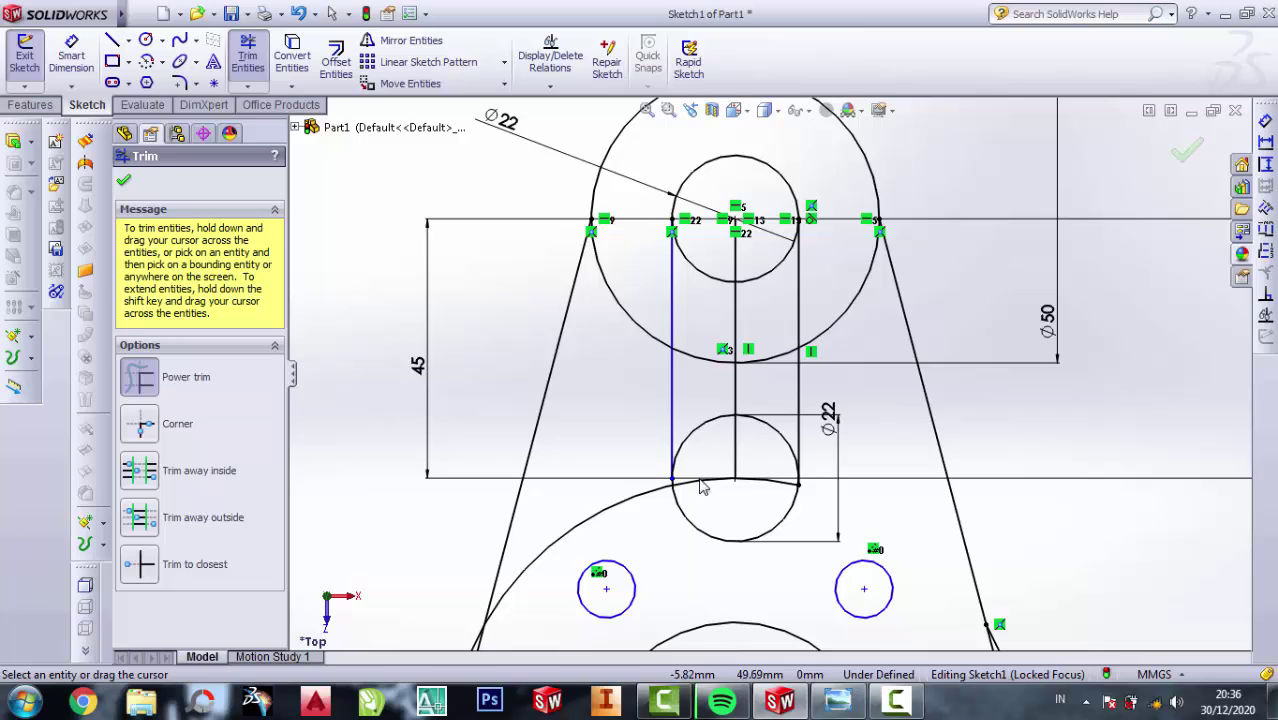
{"action": "left_click_drag", "start_coordinate": [703, 487], "coordinate": [680, 527]}
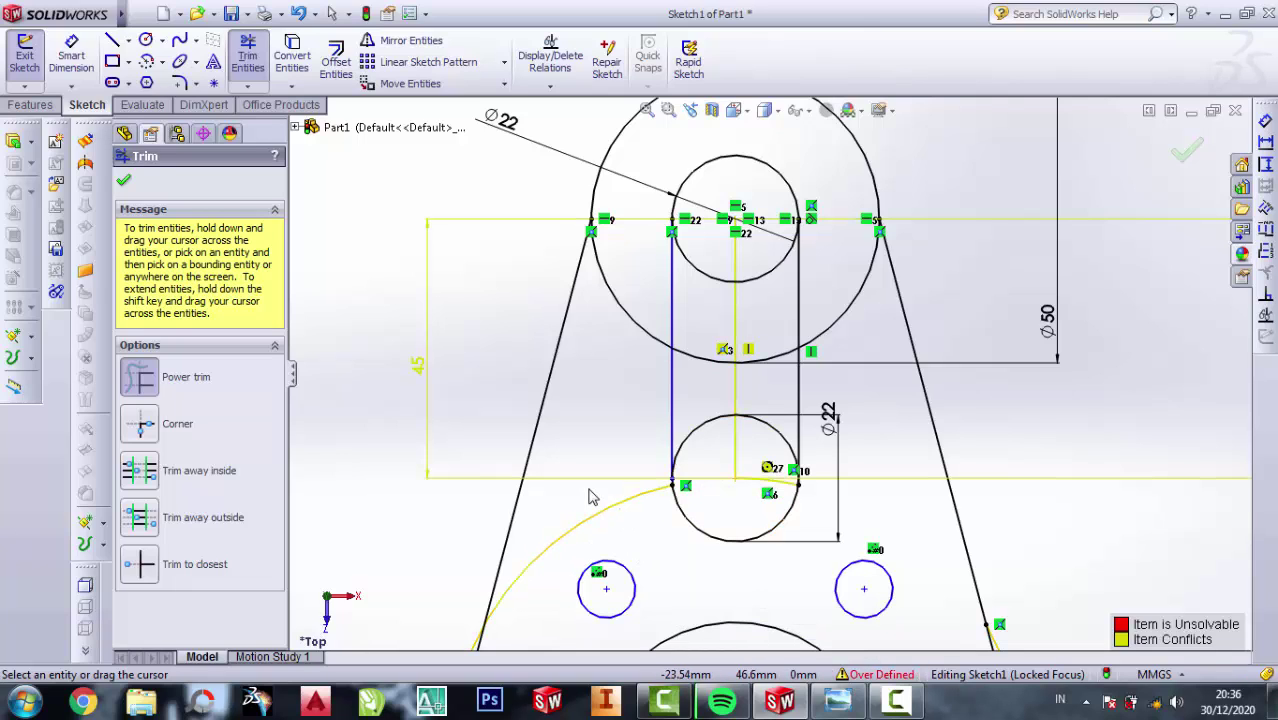
{"action": "left_click_drag", "start_coordinate": [590, 497], "coordinate": [155, 185]}
{"action": "left_click", "coordinate": [127, 182]}
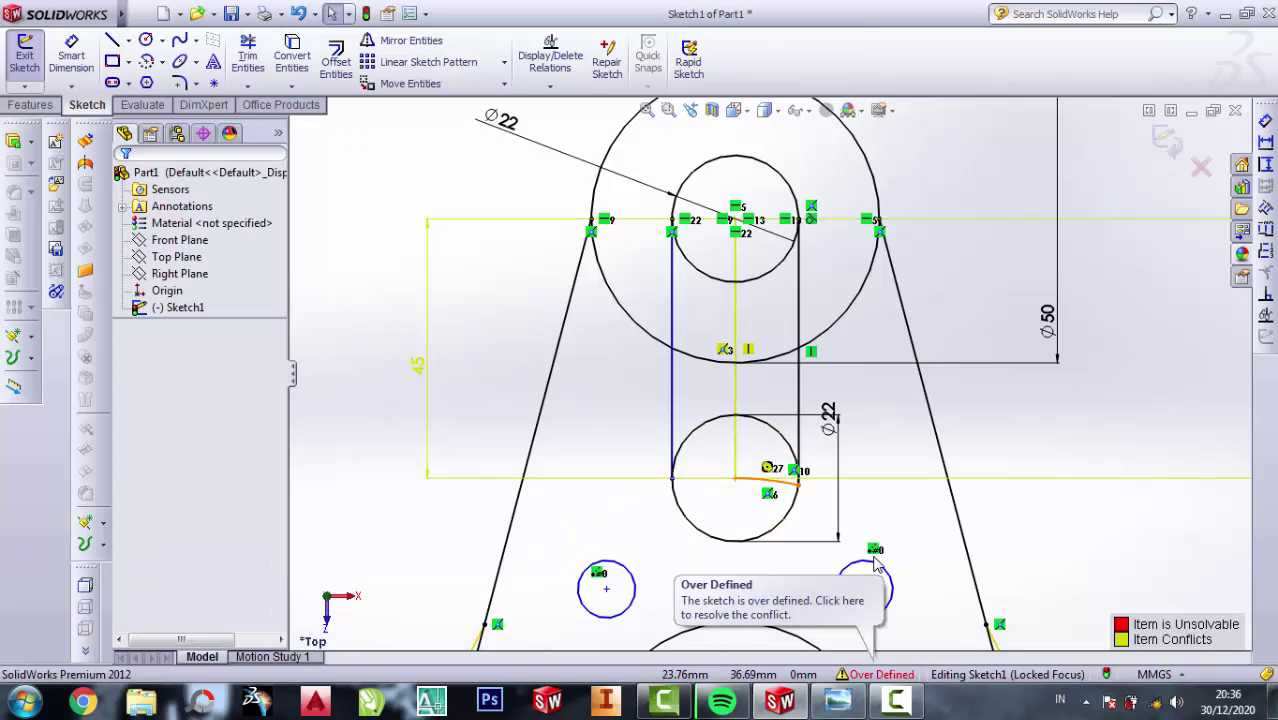
{"action": "scroll", "coordinate": [845, 487], "scroll_direction": "down", "scroll_amount": 1}
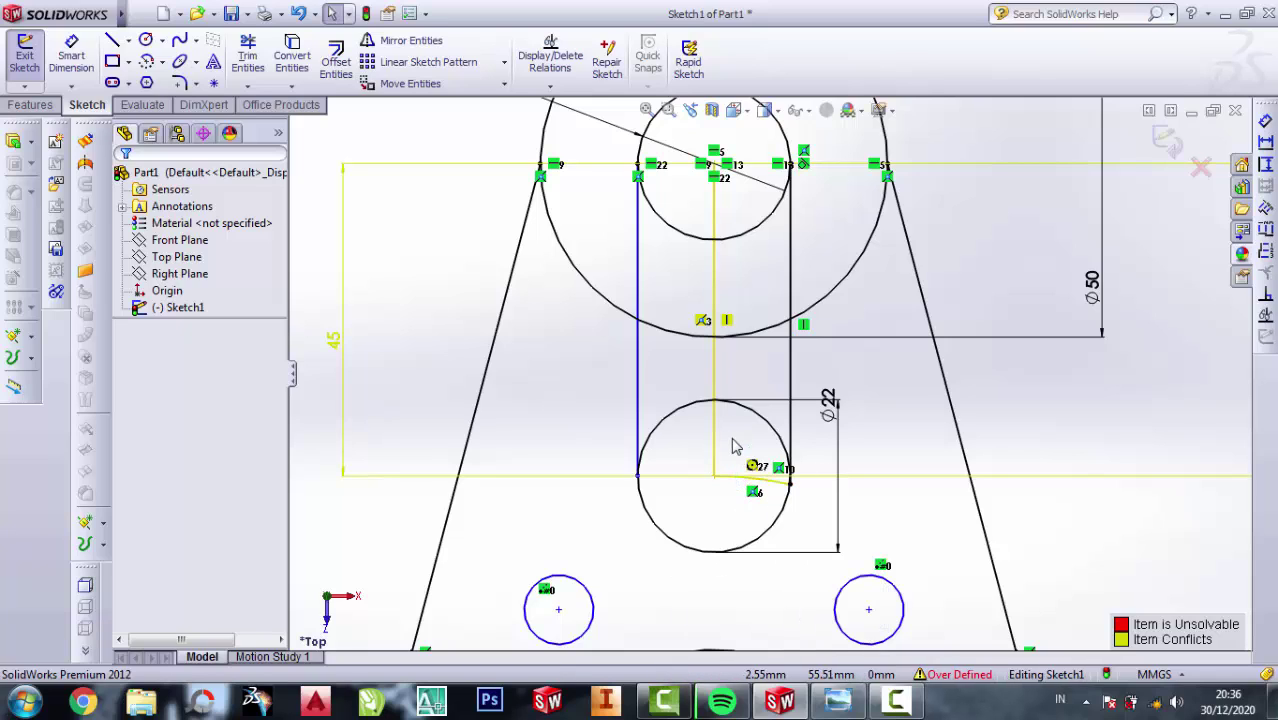
{"action": "scroll", "coordinate": [724, 440], "scroll_direction": "up", "scroll_amount": 1}
Delete the vertical centre line to clear the over-defined 45 mm conflict.
{"action": "left_click", "coordinate": [721, 435]}
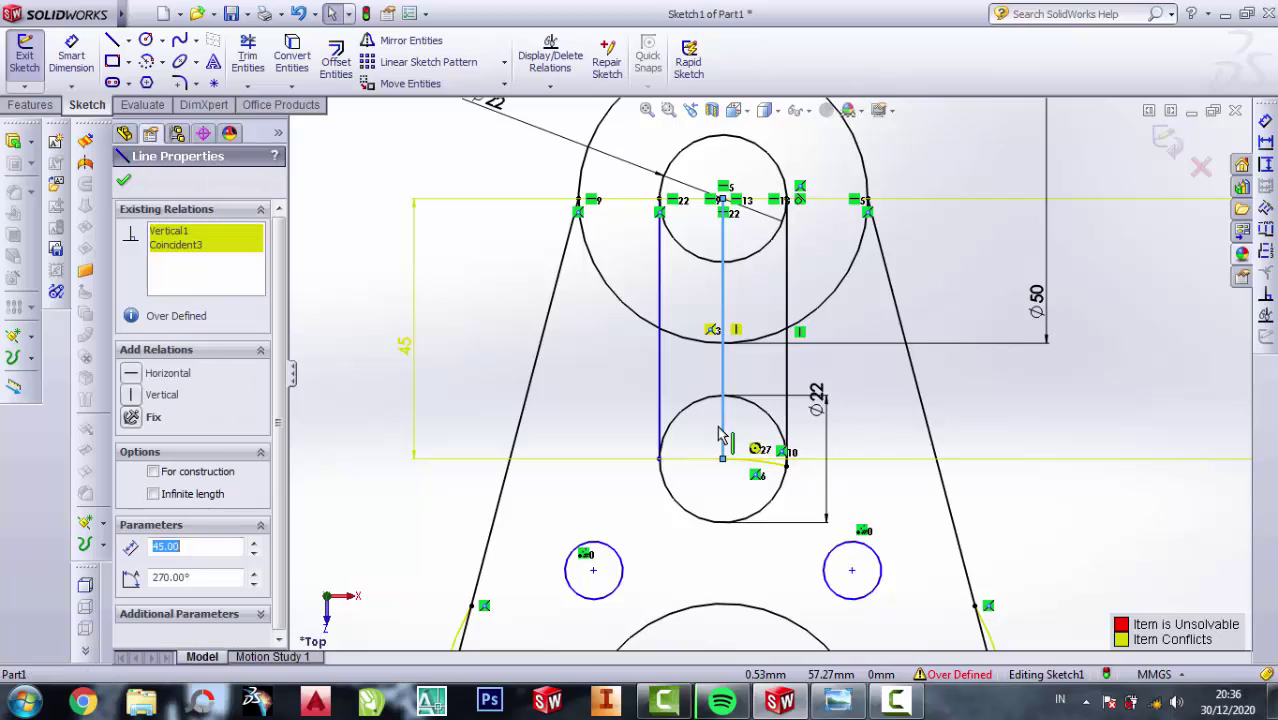
{"action": "right_click", "coordinate": [721, 435]}
{"action": "left_click", "coordinate": [740, 497]}
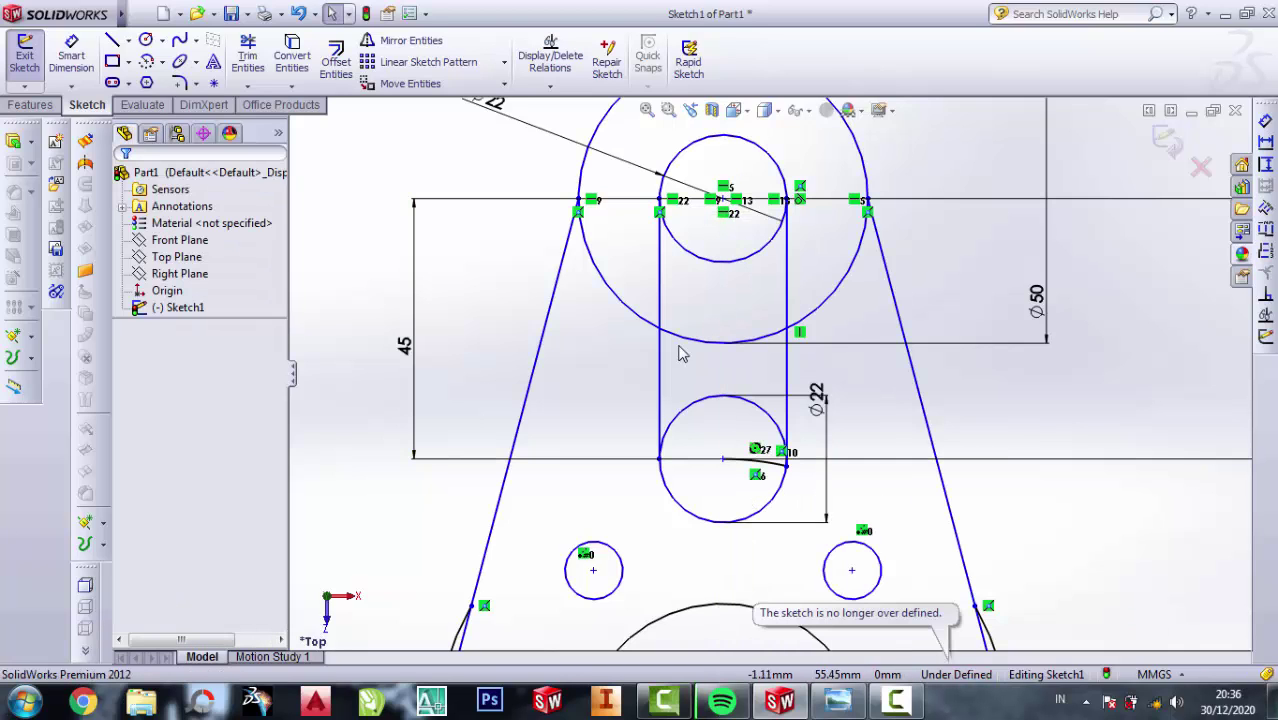
{"action": "left_click", "coordinate": [246, 56]}
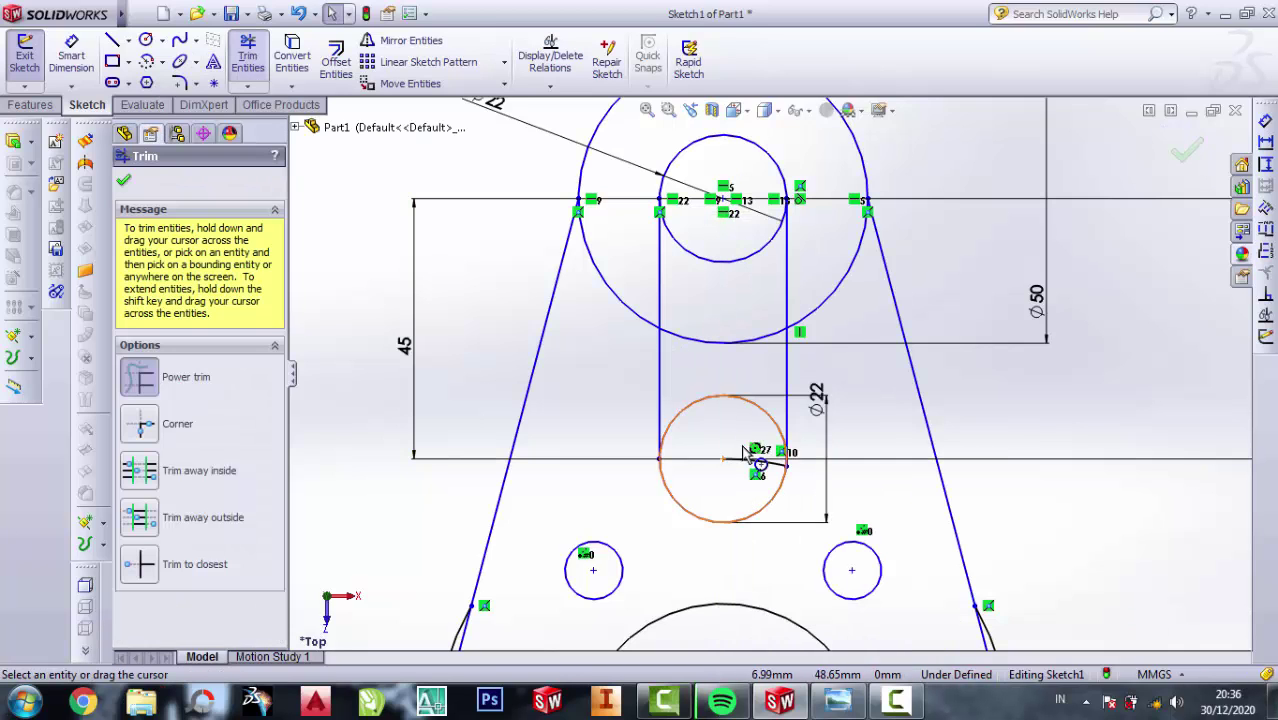
Power-trim the Ø22 circle arcs and the top circle's arcs inside the slot.
{"action": "left_click_drag", "start_coordinate": [730, 425], "coordinate": [722, 333]}
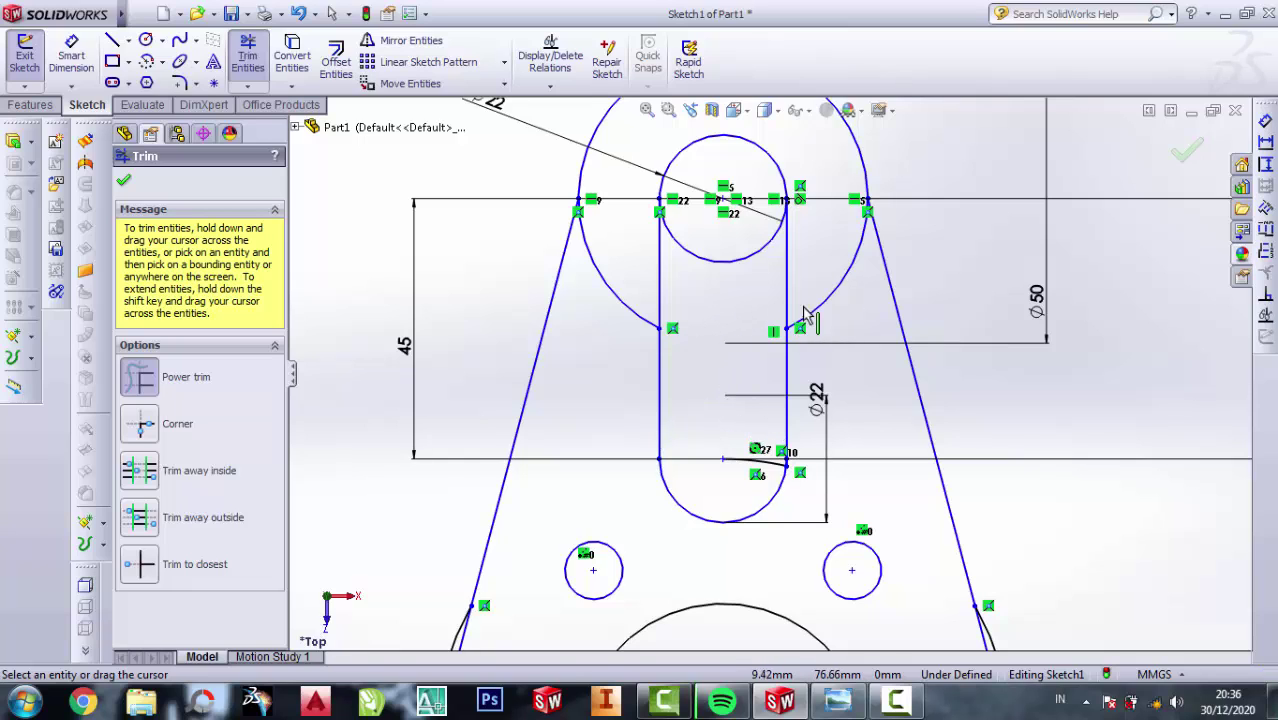
{"action": "left_click_drag", "start_coordinate": [815, 285], "coordinate": [804, 265]}
{"action": "left_click_drag", "start_coordinate": [607, 328], "coordinate": [610, 265]}
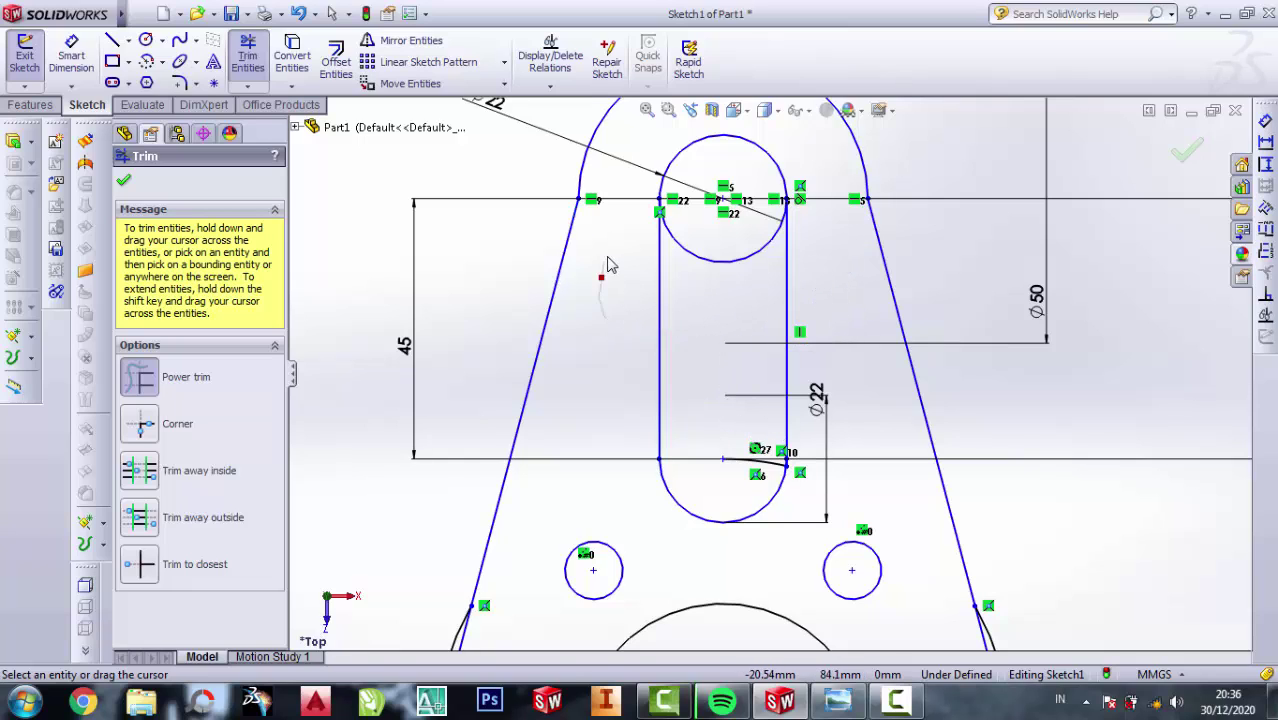
{"action": "left_click_drag", "start_coordinate": [722, 278], "coordinate": [718, 240]}
{"action": "scroll", "coordinate": [742, 296], "scroll_direction": "up", "scroll_amount": 5}
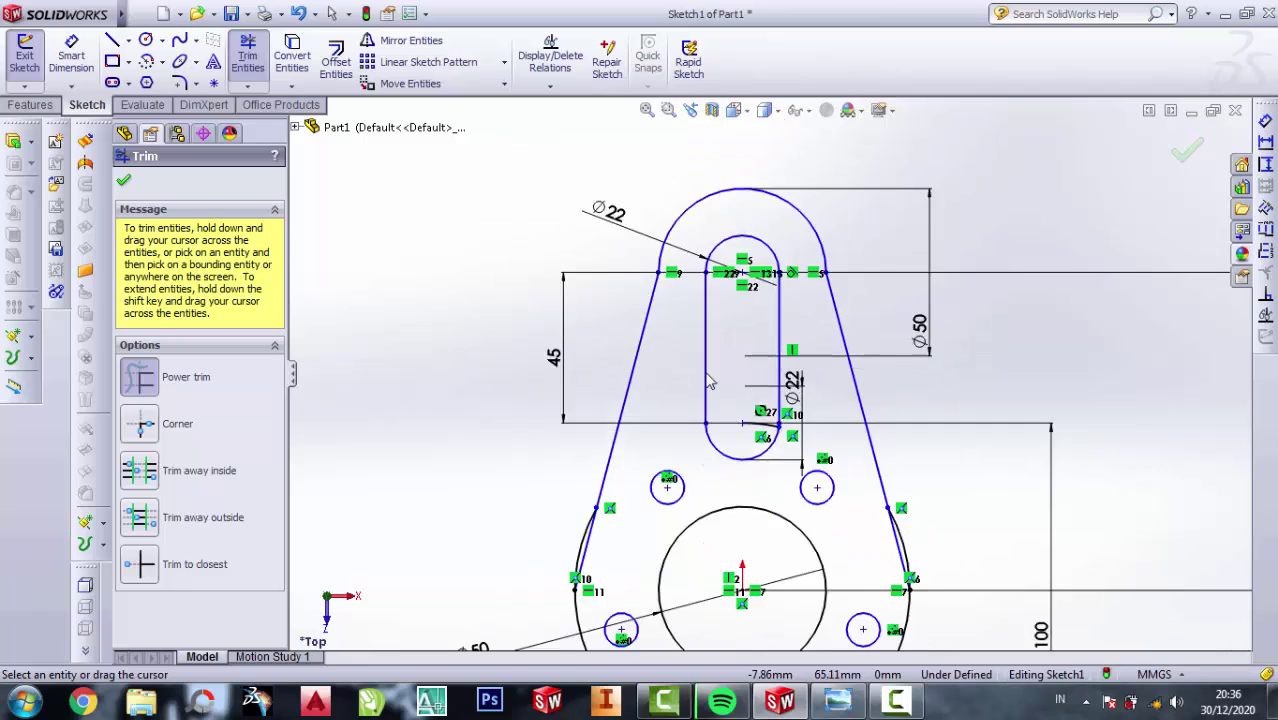
{"action": "scroll", "coordinate": [590, 563], "scroll_direction": "down", "scroll_amount": 3}
{"action": "scroll", "coordinate": [733, 418], "scroll_direction": "down", "scroll_amount": 1}
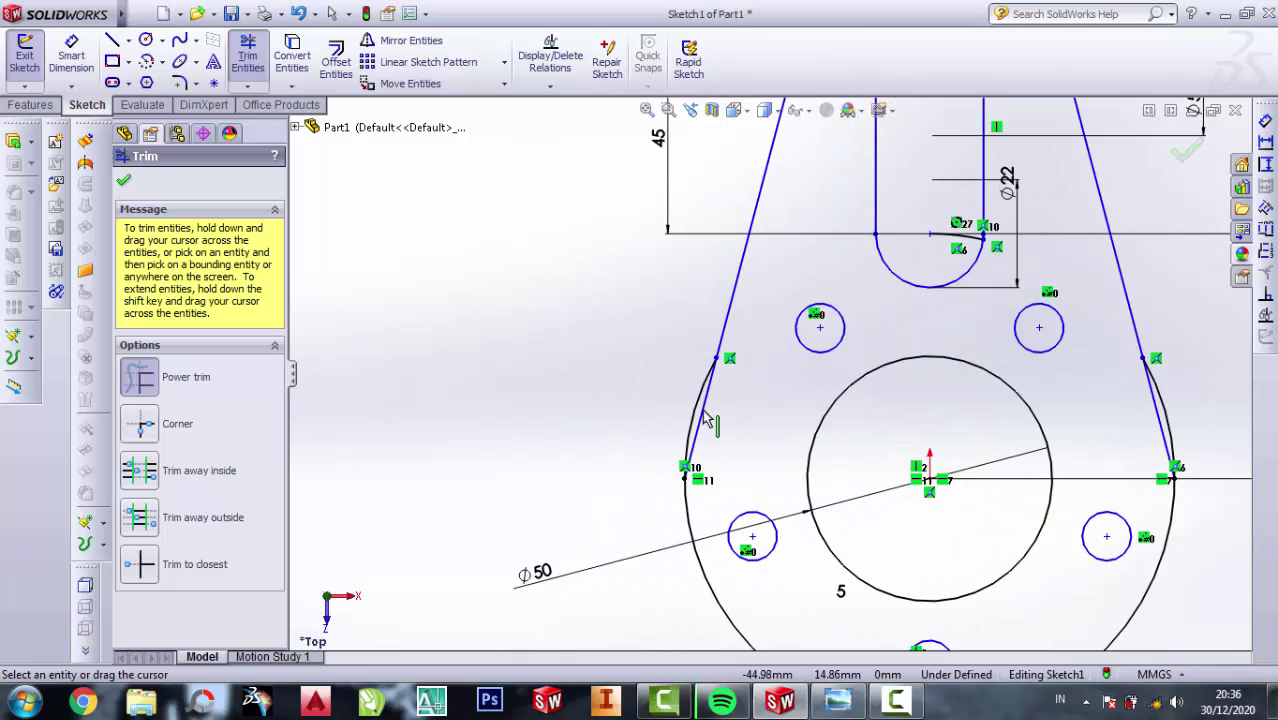
{"action": "scroll", "coordinate": [683, 407], "scroll_direction": "down", "scroll_amount": 2}
{"action": "scroll", "coordinate": [683, 407], "scroll_direction": "down", "scroll_amount": 2}
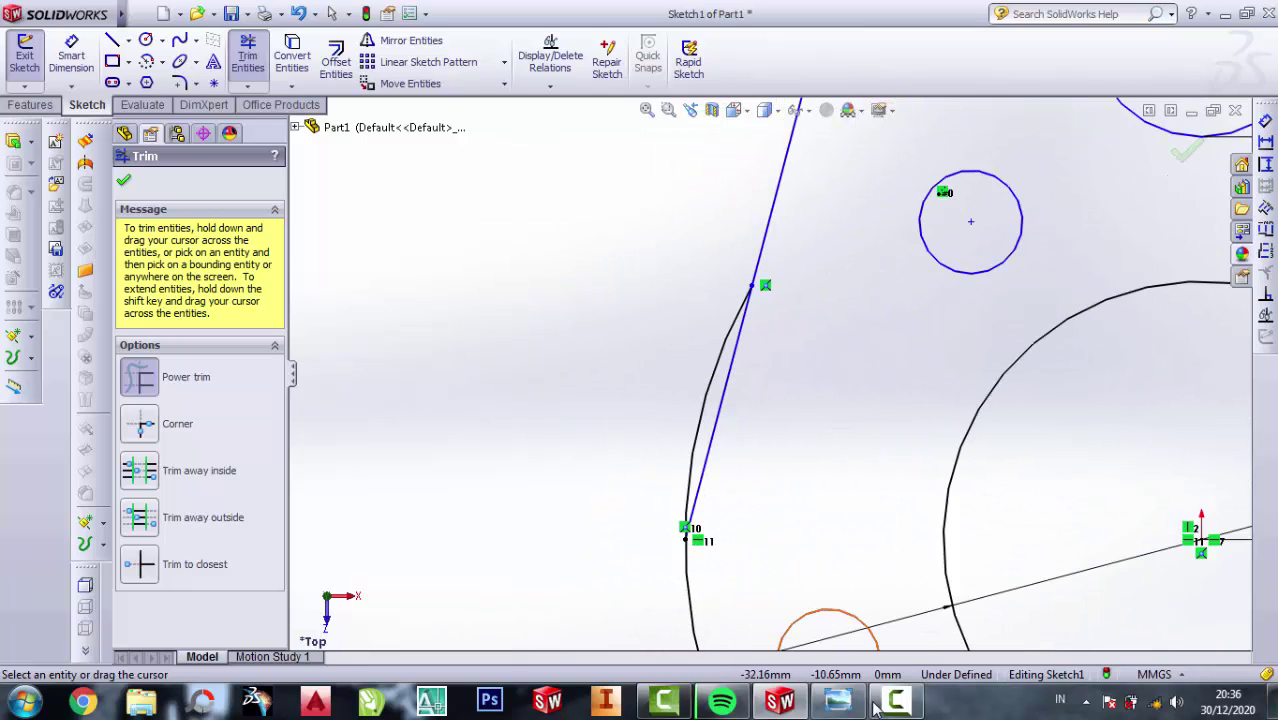
Check the slot shape on the reference drawing, then return to the sketch.
{"action": "left_click", "coordinate": [836, 704]}
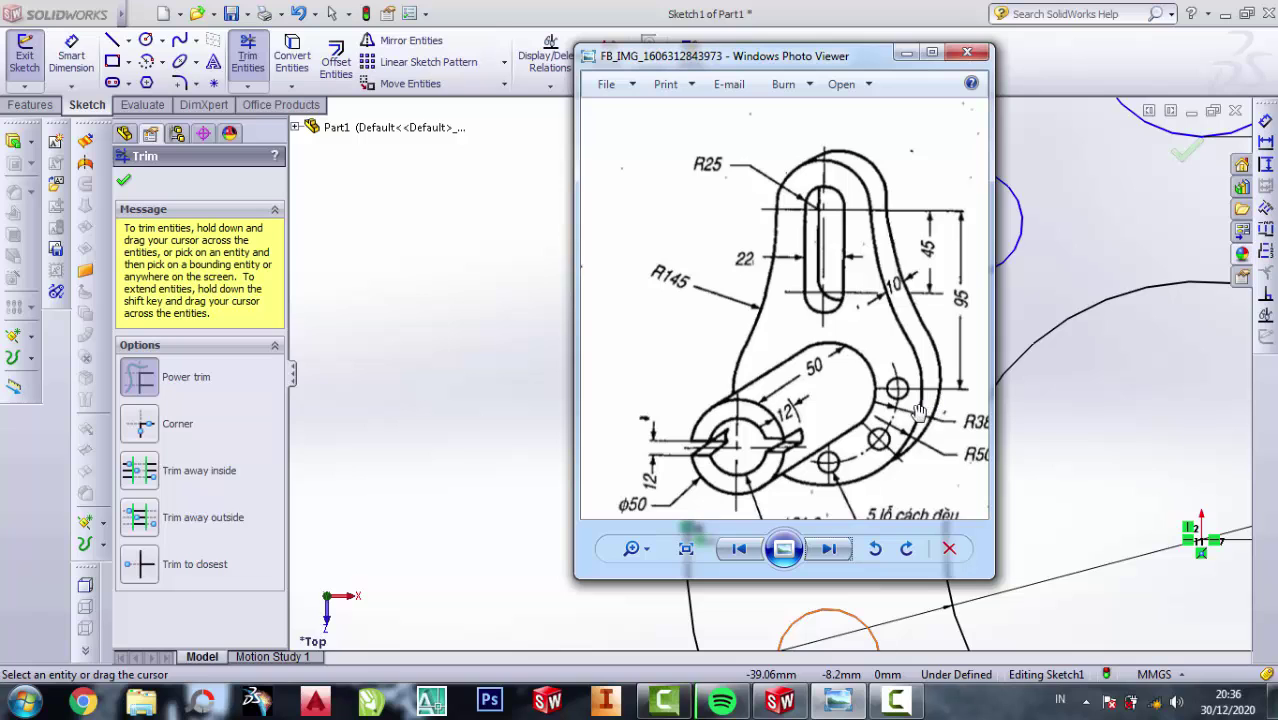
{"action": "left_click", "coordinate": [904, 52]}
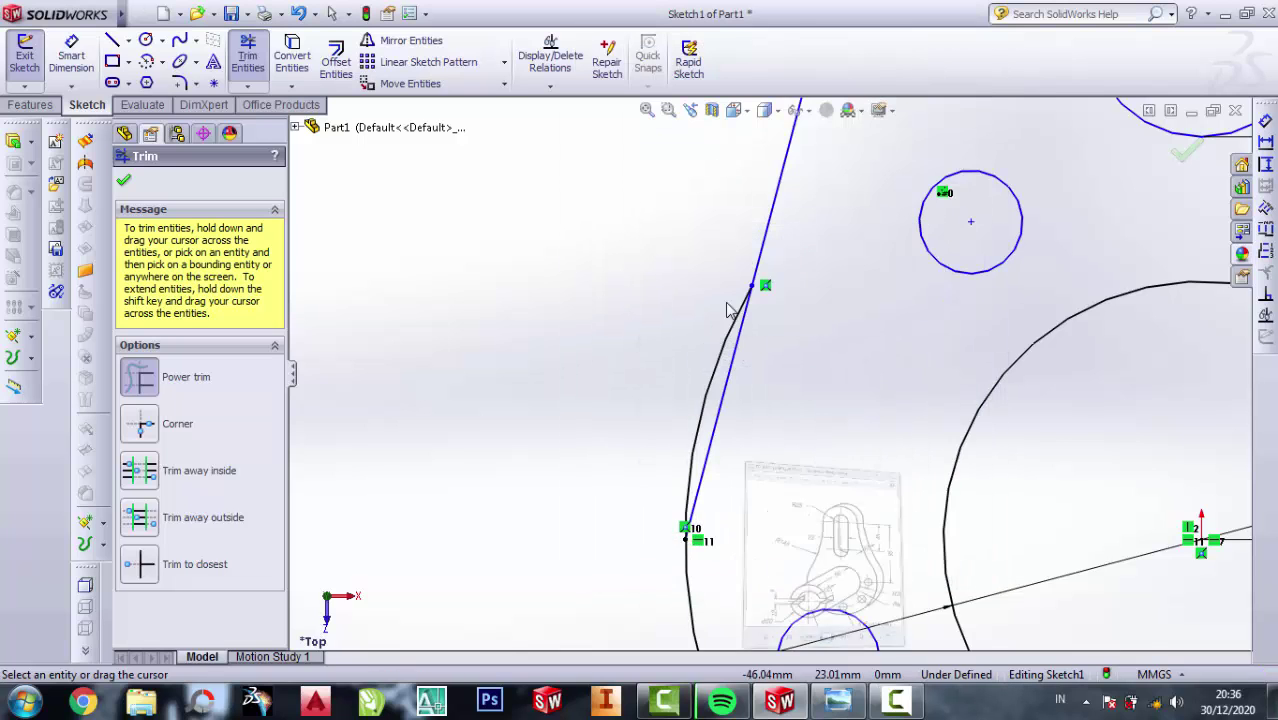
{"action": "scroll", "coordinate": [725, 303], "scroll_direction": "up", "scroll_amount": 2}
{"action": "scroll", "coordinate": [725, 303], "scroll_direction": "up", "scroll_amount": 2}
{"action": "scroll", "coordinate": [784, 392], "scroll_direction": "down", "scroll_amount": 2}
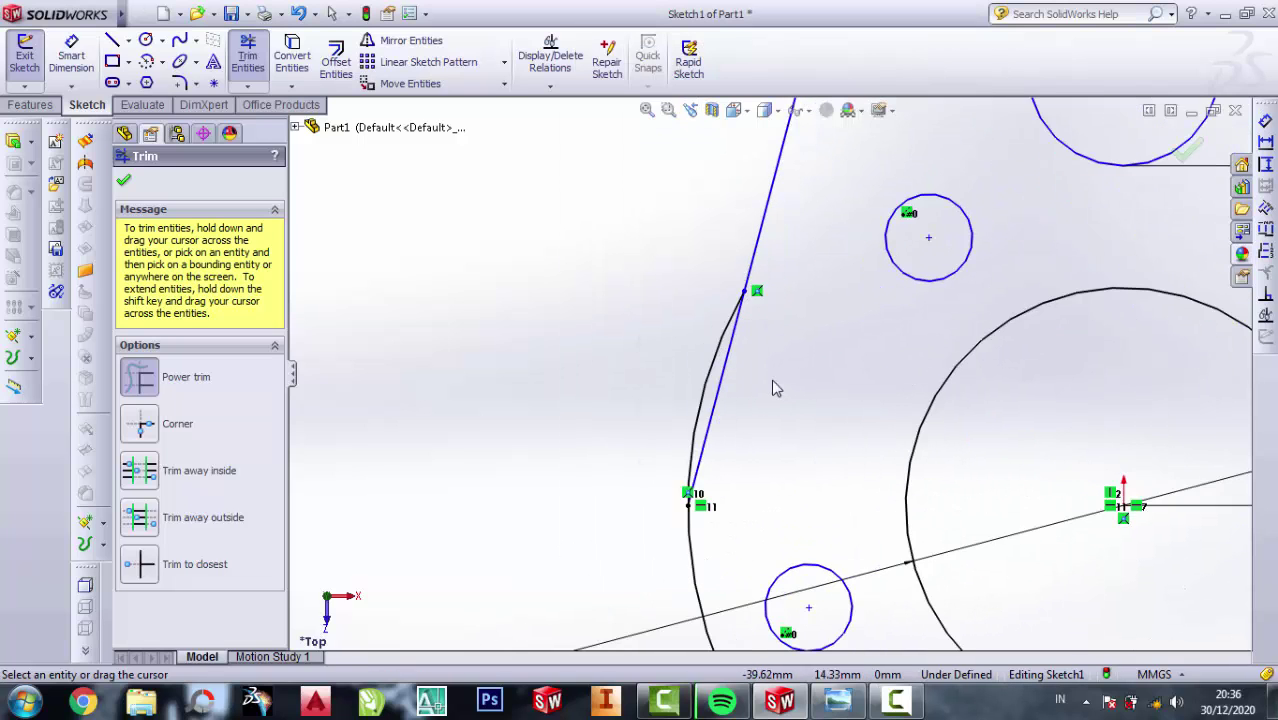
Trim the leftover line pieces below the tangent points so the slanted lines end at the outer circle.
{"action": "left_click_drag", "start_coordinate": [733, 397], "coordinate": [722, 379]}
{"action": "scroll", "coordinate": [756, 408], "scroll_direction": "up", "scroll_amount": 2}
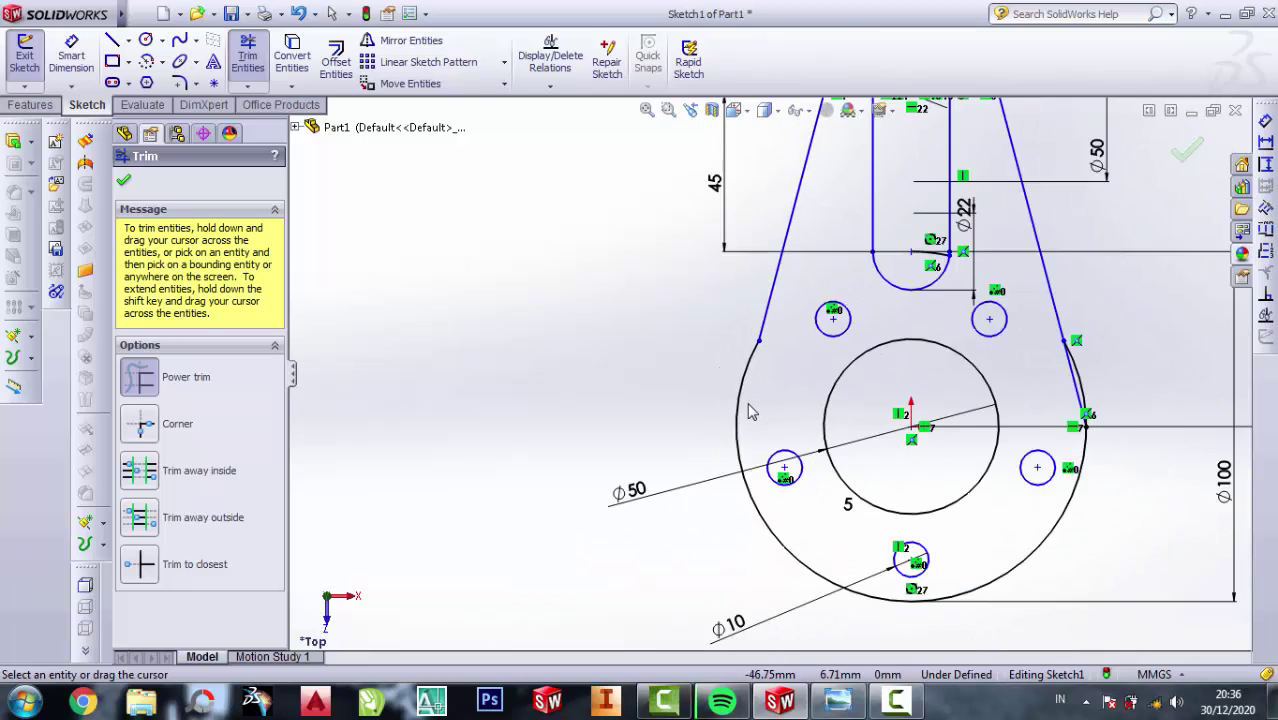
{"action": "scroll", "coordinate": [910, 370], "scroll_direction": "up", "scroll_amount": 1}
{"action": "scroll", "coordinate": [975, 372], "scroll_direction": "down", "scroll_amount": 2}
{"action": "scroll", "coordinate": [990, 368], "scroll_direction": "down", "scroll_amount": 3}
{"action": "scroll", "coordinate": [990, 368], "scroll_direction": "down", "scroll_amount": 2}
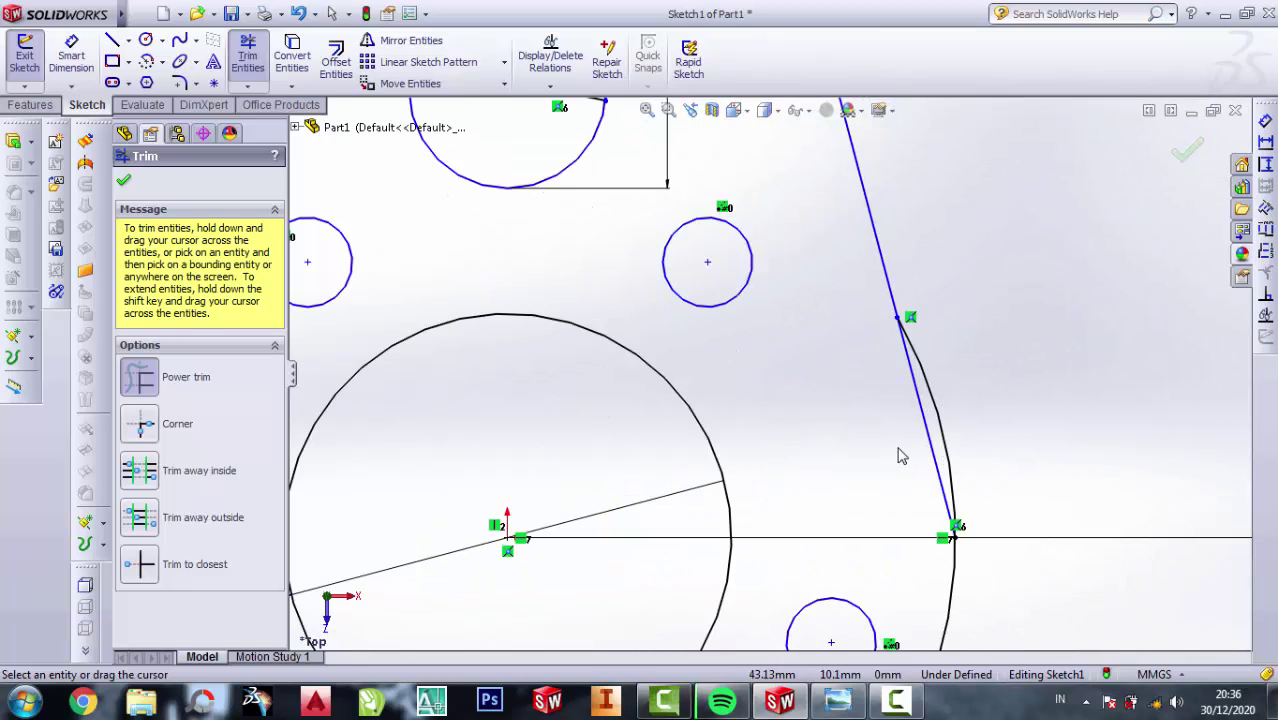
{"action": "left_click_drag", "start_coordinate": [932, 450], "coordinate": [933, 443]}
{"action": "scroll", "coordinate": [903, 340], "scroll_direction": "up", "scroll_amount": 2}
{"action": "scroll", "coordinate": [903, 340], "scroll_direction": "up", "scroll_amount": 2}
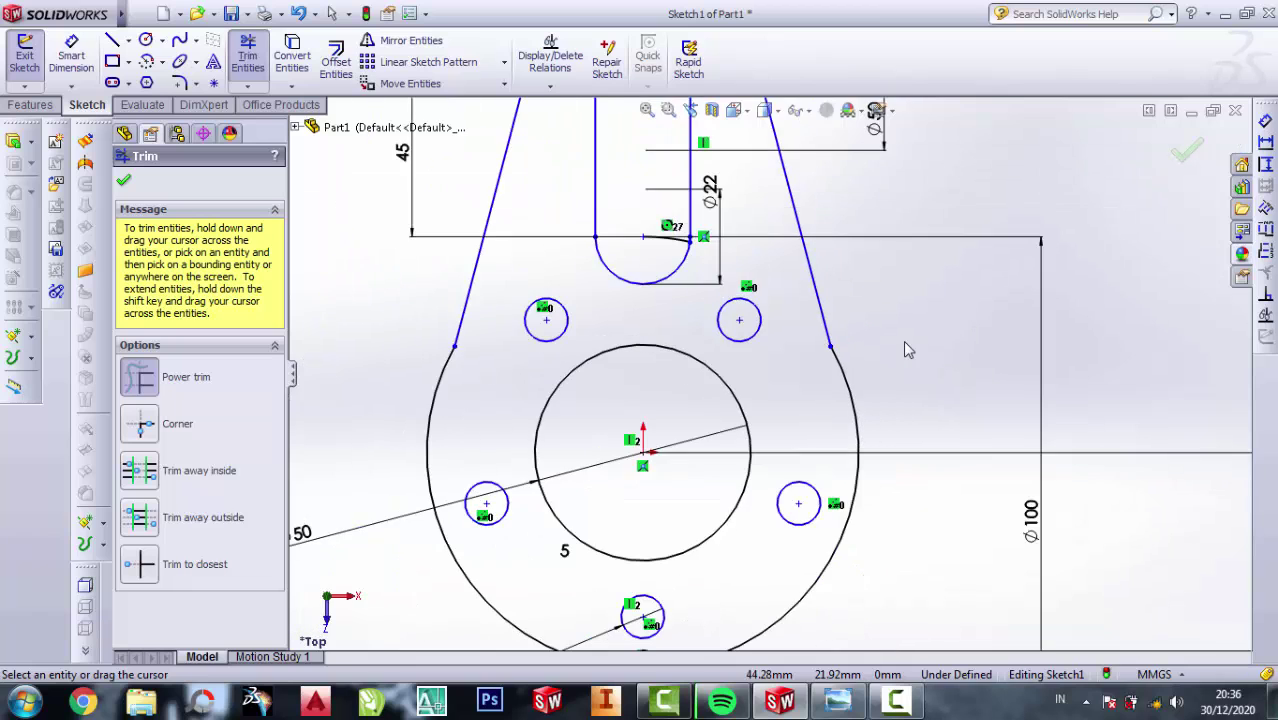
{"action": "scroll", "coordinate": [855, 356], "scroll_direction": "down", "scroll_amount": 2}
{"action": "scroll", "coordinate": [654, 319], "scroll_direction": "up", "scroll_amount": 3}
{"action": "scroll", "coordinate": [654, 319], "scroll_direction": "up", "scroll_amount": 2}
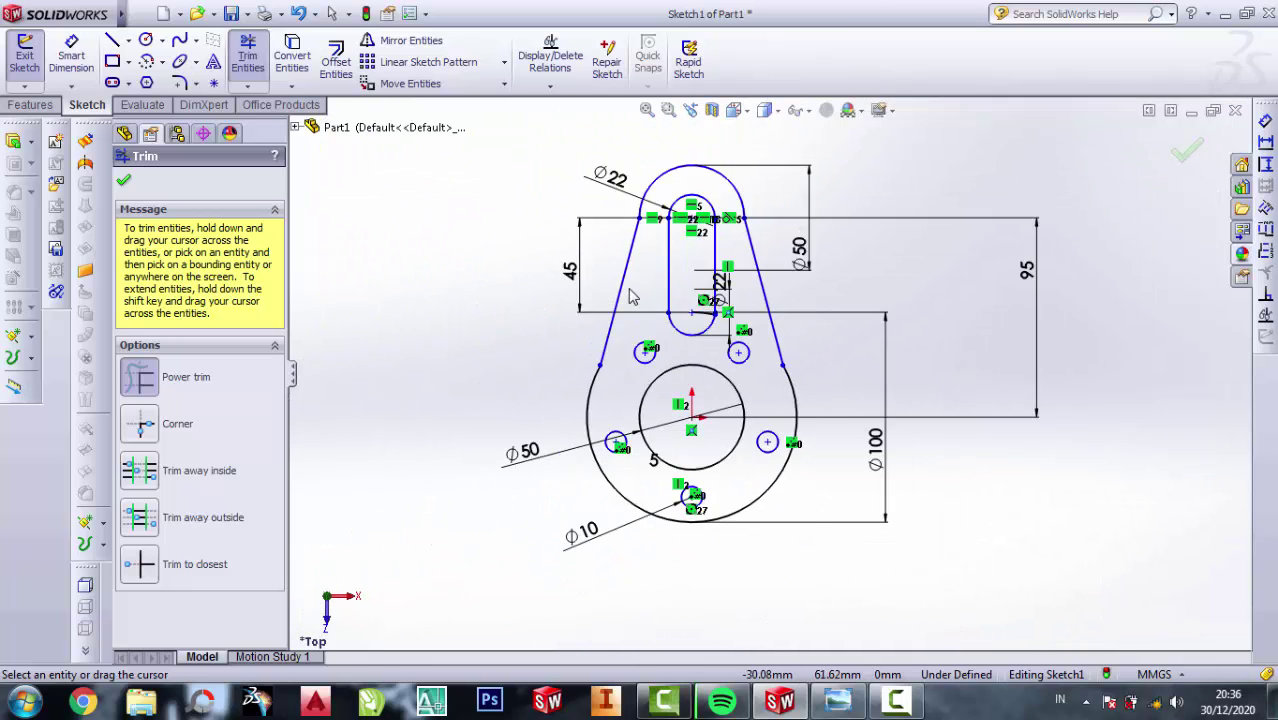
{"action": "scroll", "coordinate": [760, 500], "scroll_direction": "down", "scroll_amount": 1}
Zoom in on the reference drawing's slot and R145 side curves, then hide the viewer.
{"action": "left_click", "coordinate": [838, 700]}
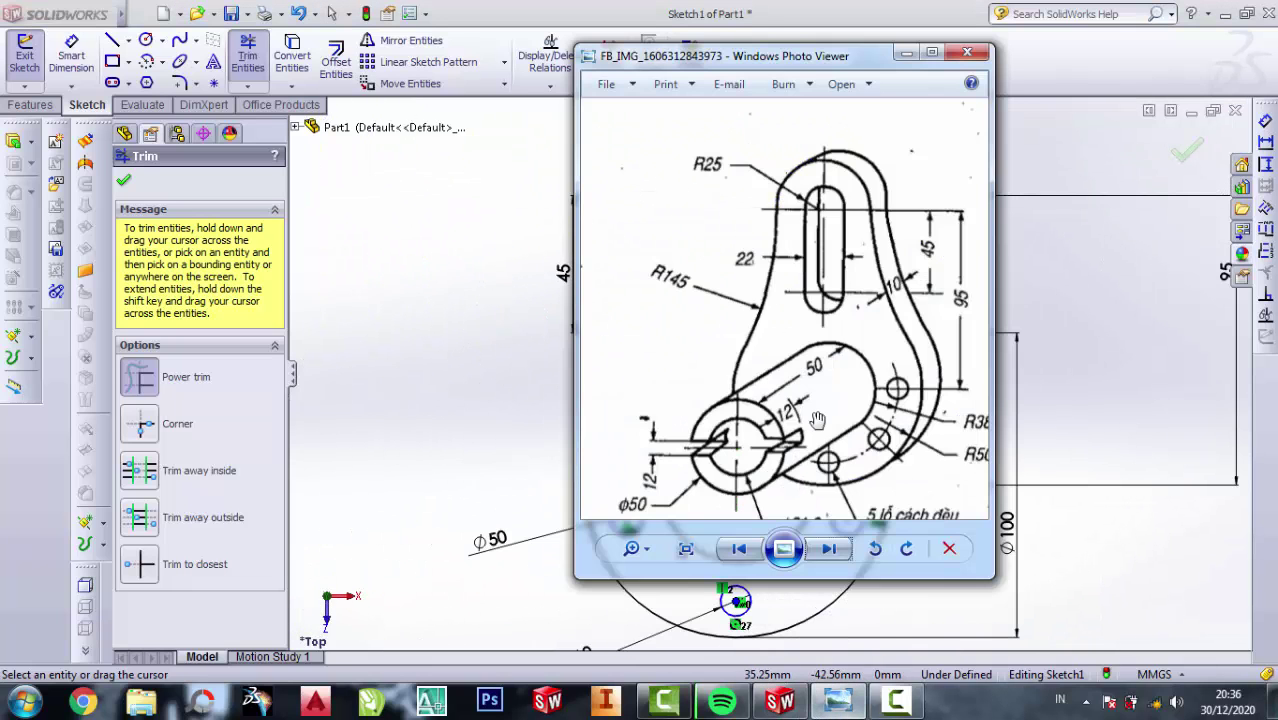
{"action": "scroll", "coordinate": [708, 293], "scroll_direction": "up", "scroll_amount": 2}
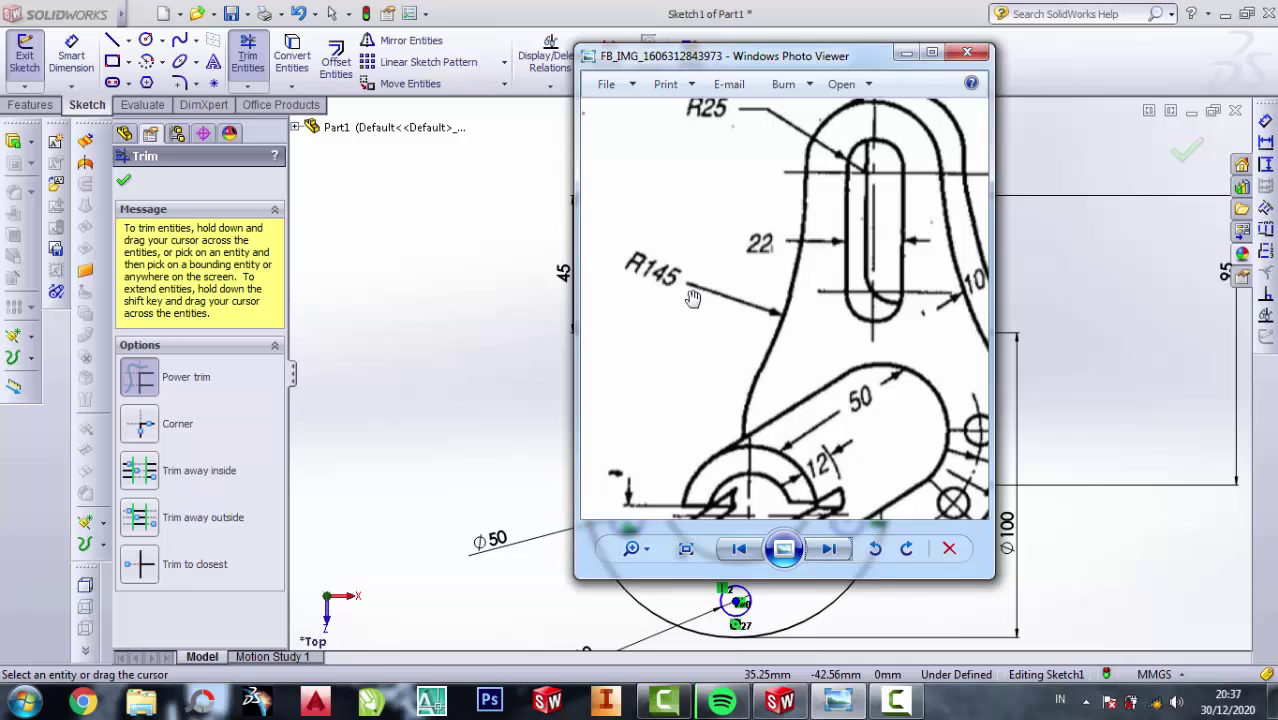
{"action": "left_click", "coordinate": [903, 54]}
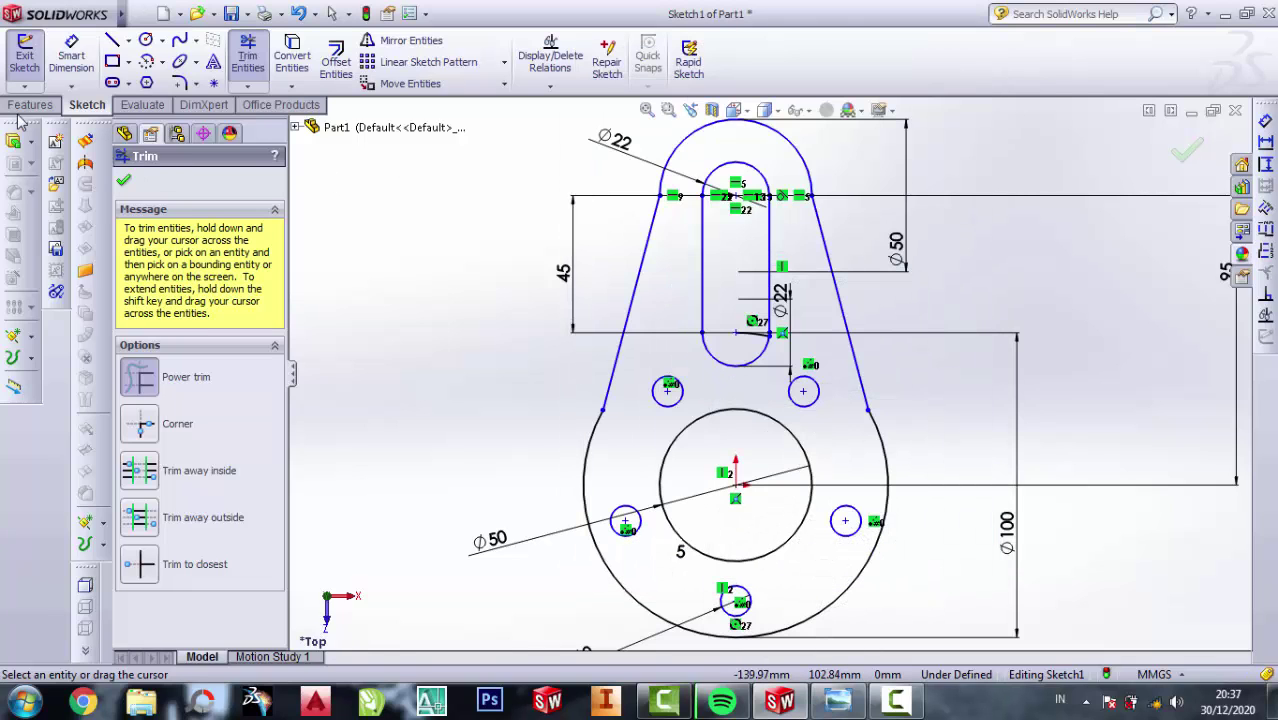
Look through the feature, analysis, dimensioning and add-in tabs, then open the Sketch Fillet dropdown.
{"action": "left_click", "coordinate": [141, 106]}
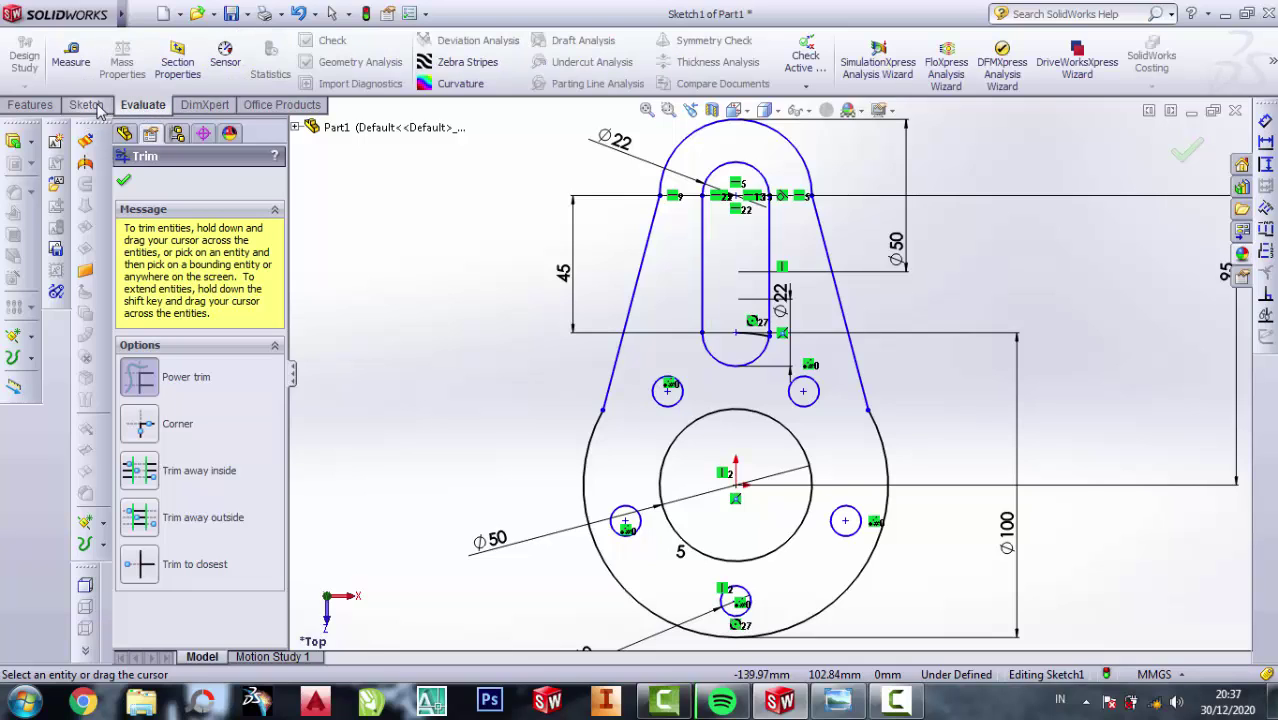
{"action": "left_click", "coordinate": [95, 107]}
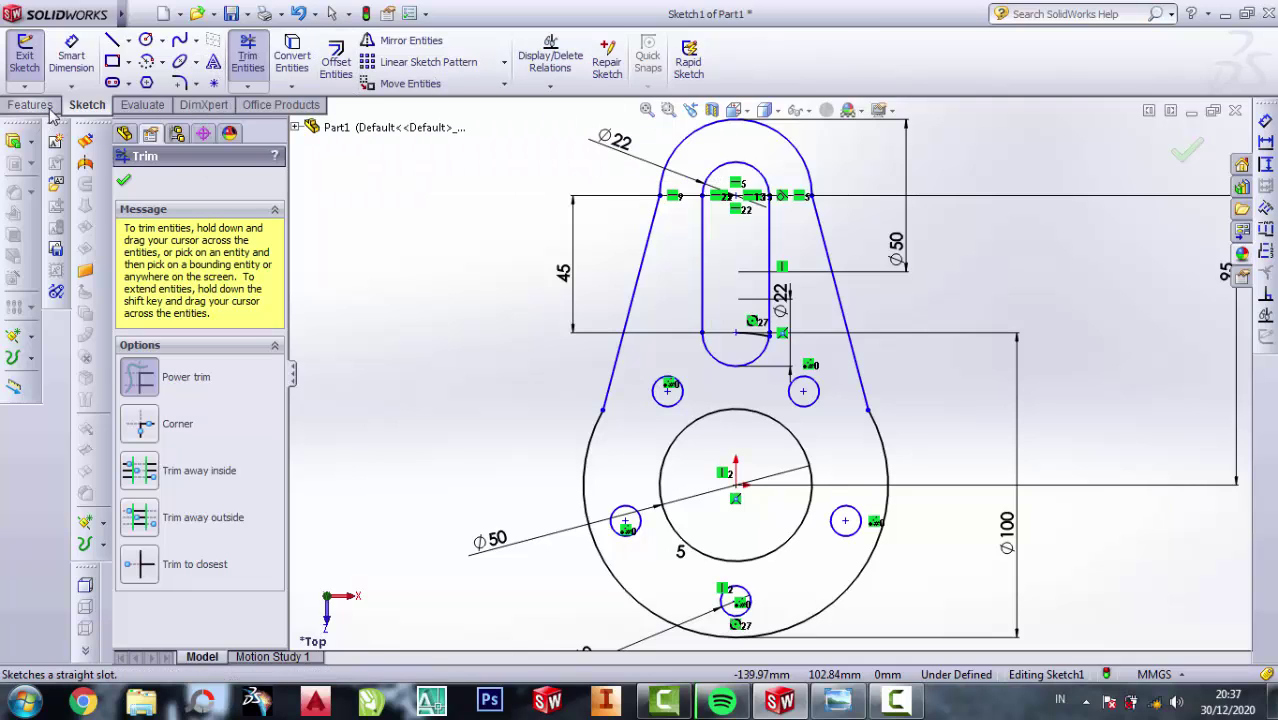
{"action": "left_click", "coordinate": [50, 107]}
{"action": "left_click", "coordinate": [139, 108]}
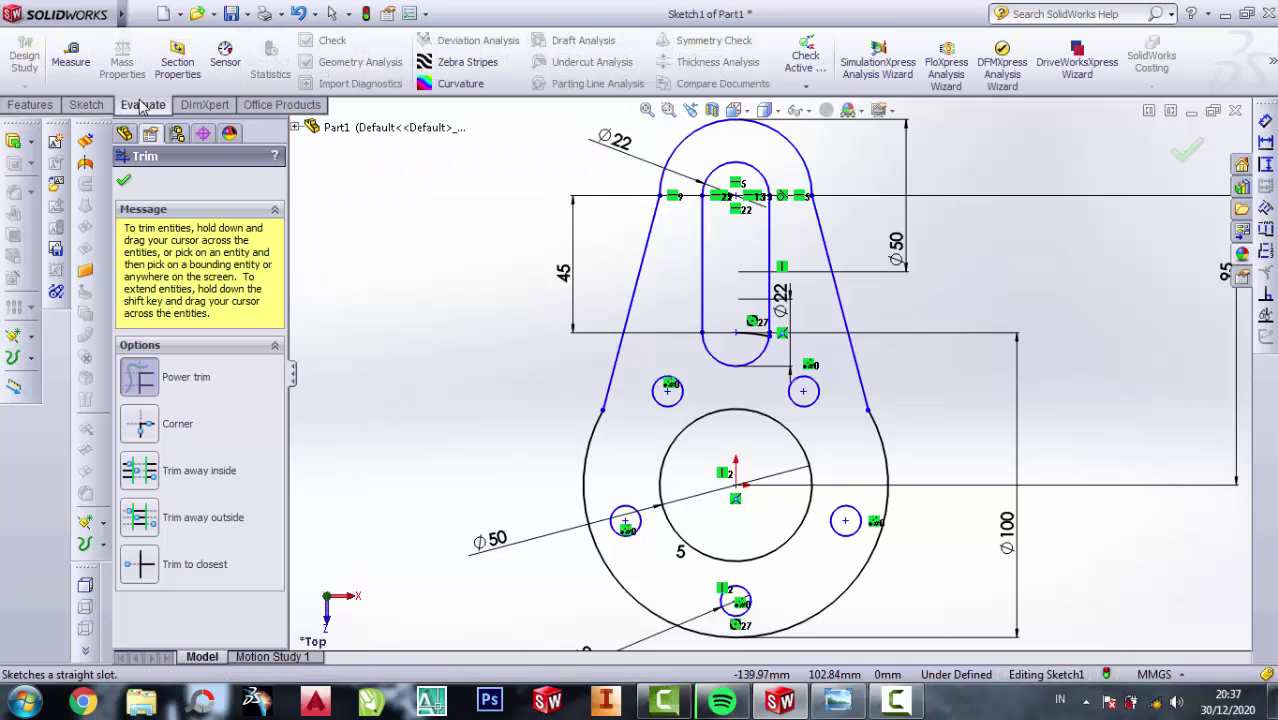
{"action": "left_click", "coordinate": [88, 106]}
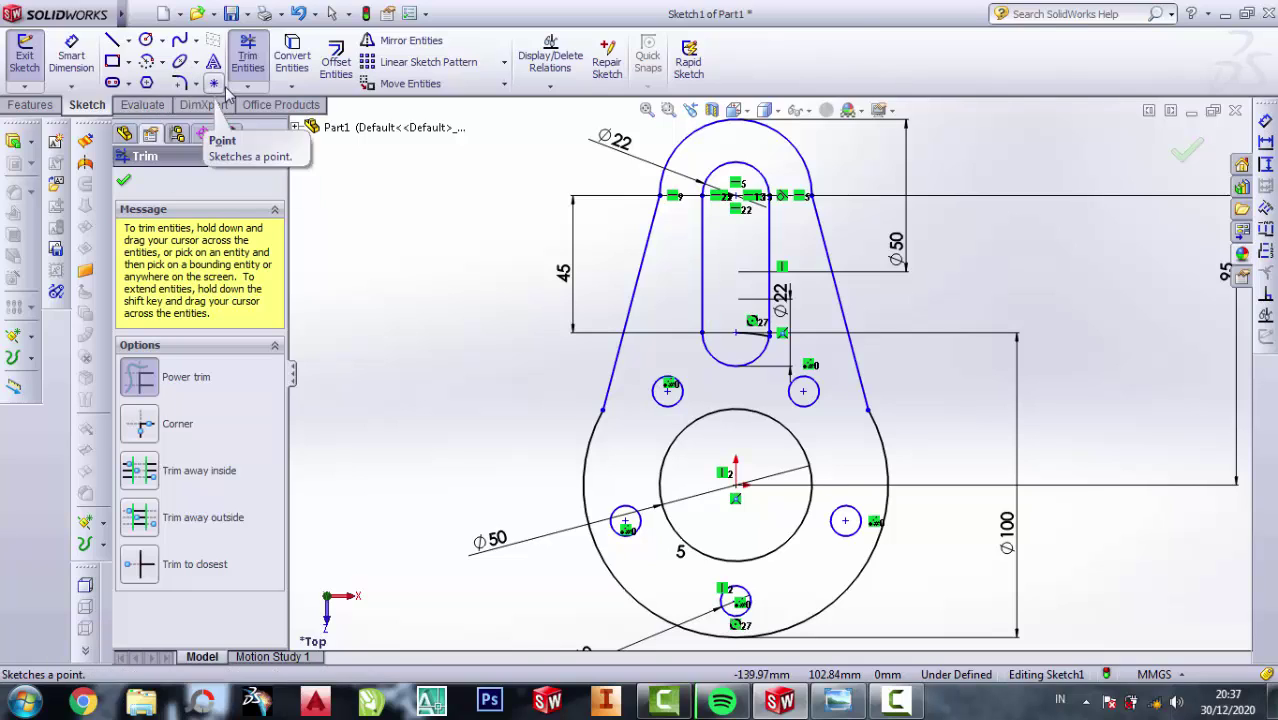
{"action": "left_click", "coordinate": [160, 110]}
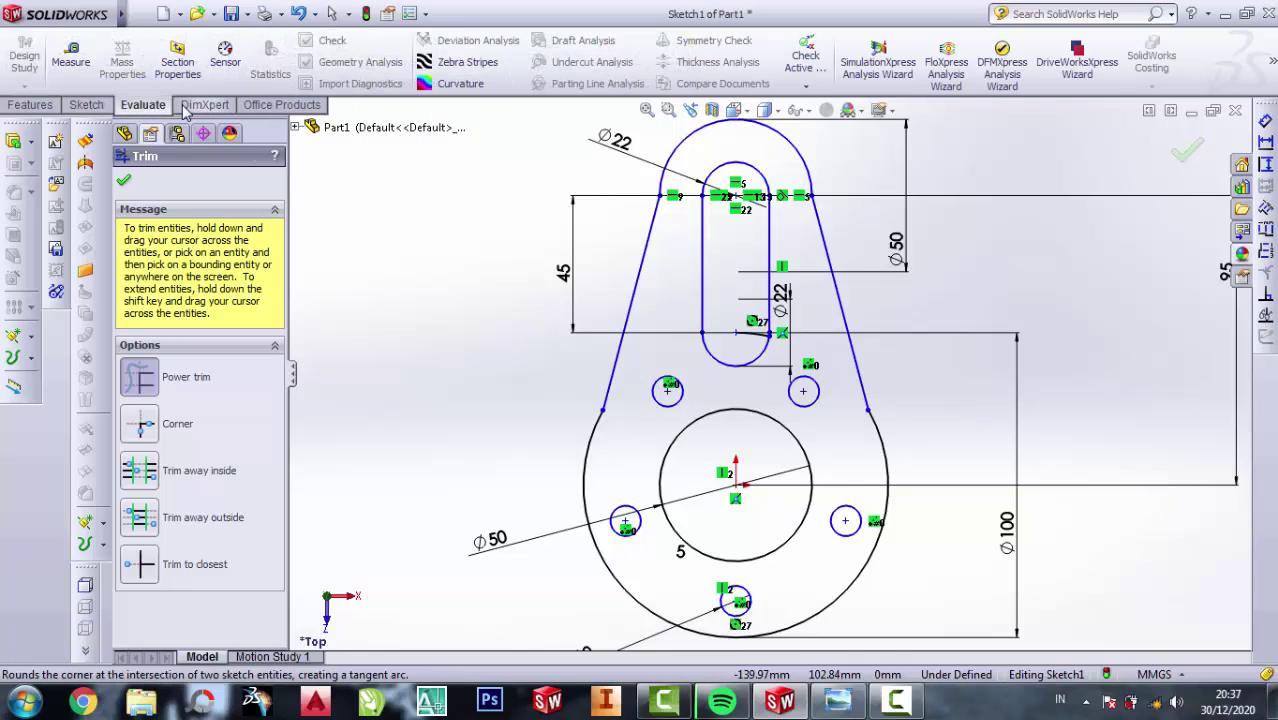
{"action": "left_click", "coordinate": [204, 105]}
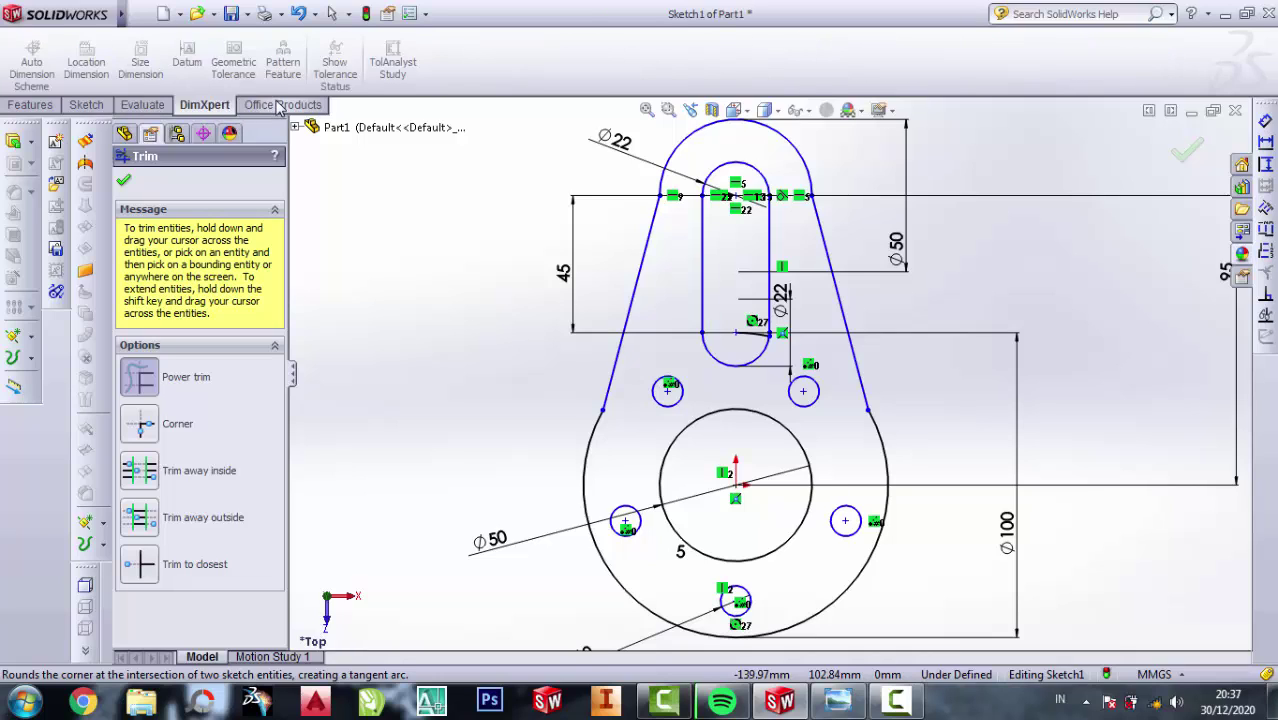
{"action": "left_click", "coordinate": [283, 105]}
{"action": "left_click", "coordinate": [88, 106]}
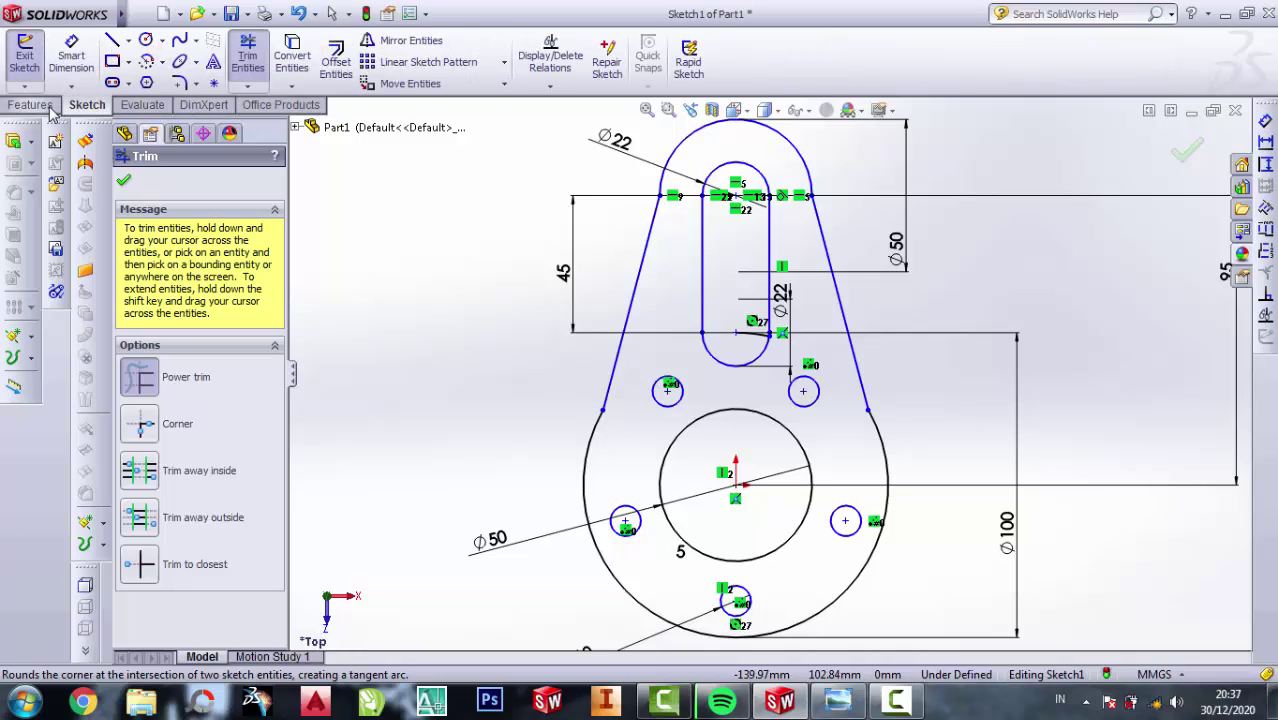
{"action": "left_click", "coordinate": [197, 86]}
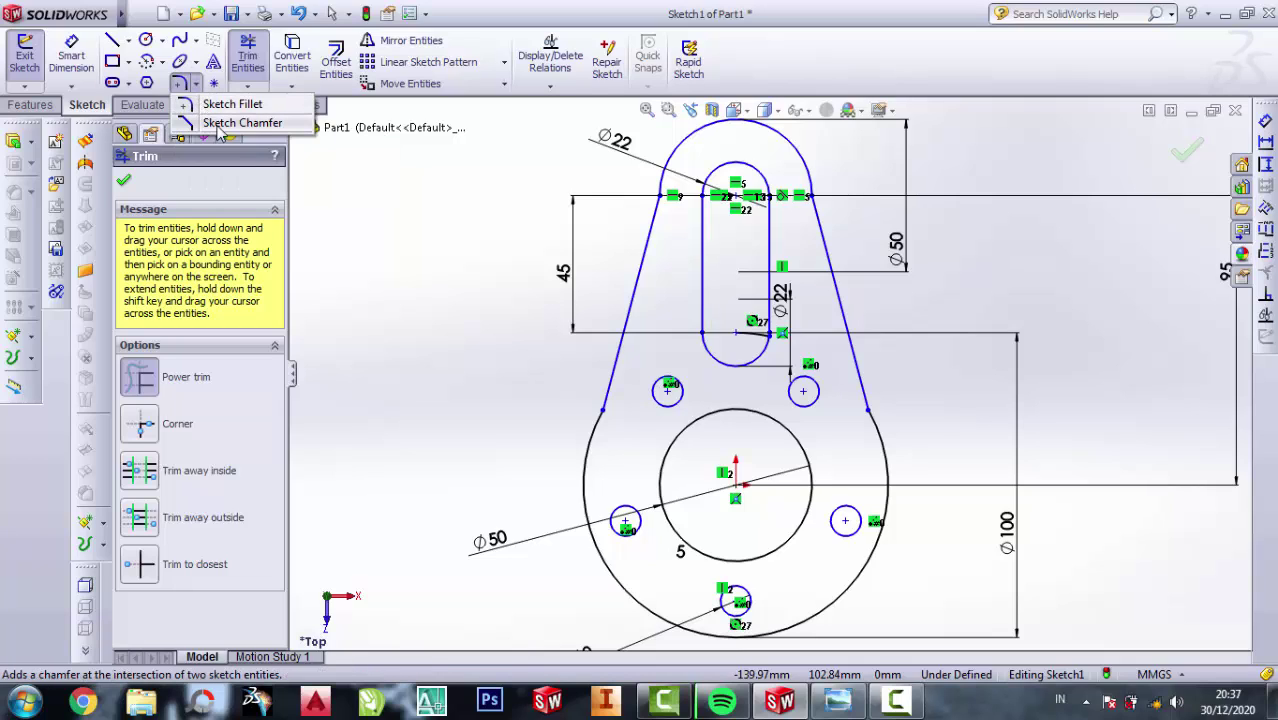
Try a 145 mm Sketch Chamfer on the left slanted line, toggle angle-distance, then cancel it.
{"action": "left_click", "coordinate": [221, 123]}
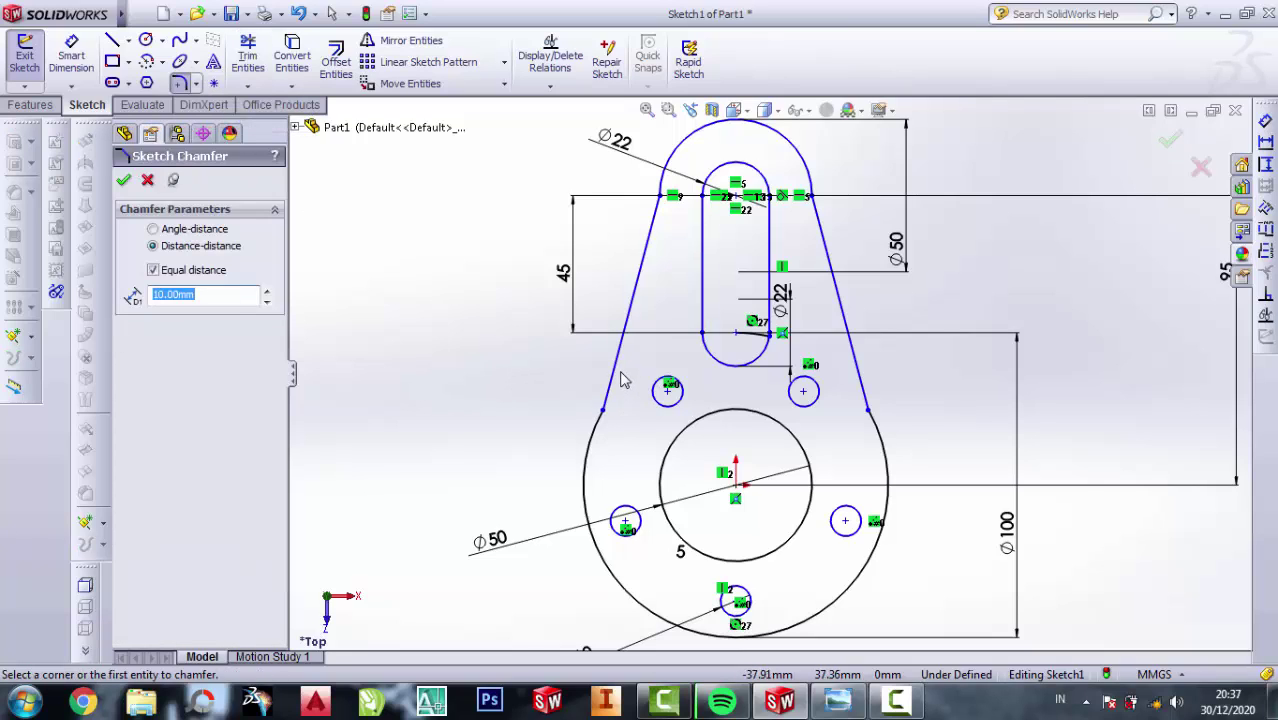
{"action": "type", "text": "145"}
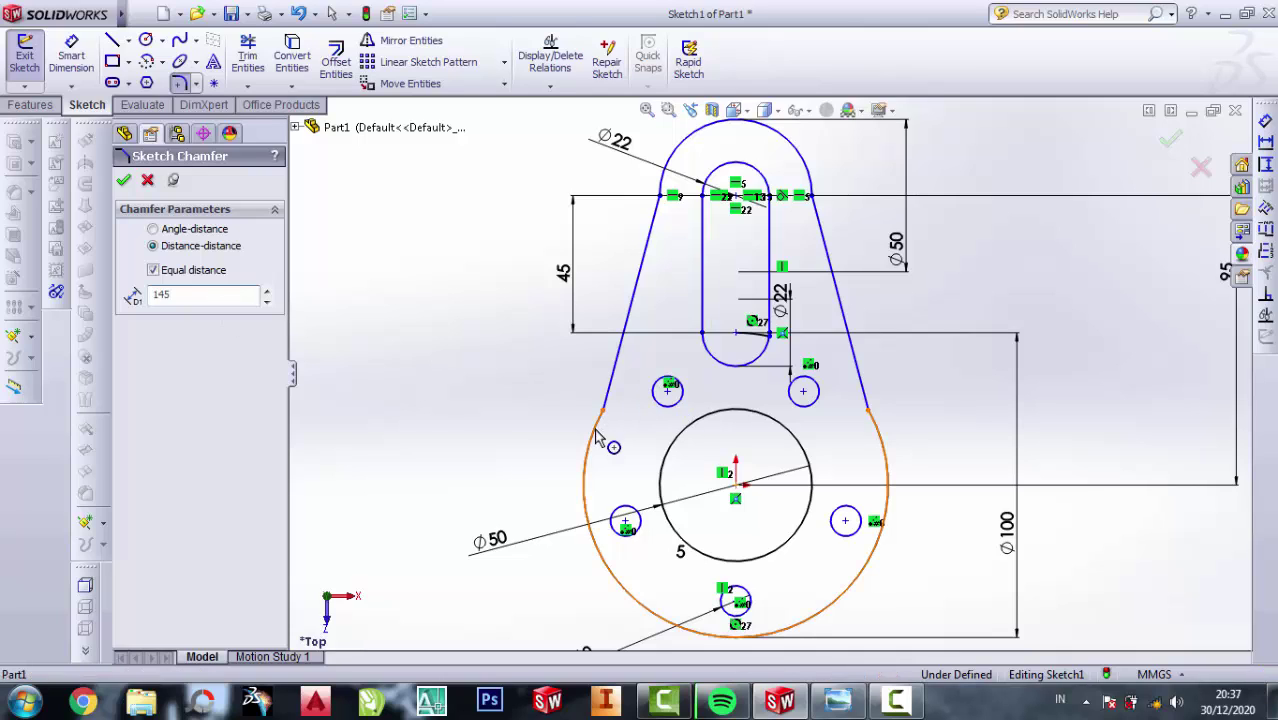
{"action": "left_click", "coordinate": [616, 385]}
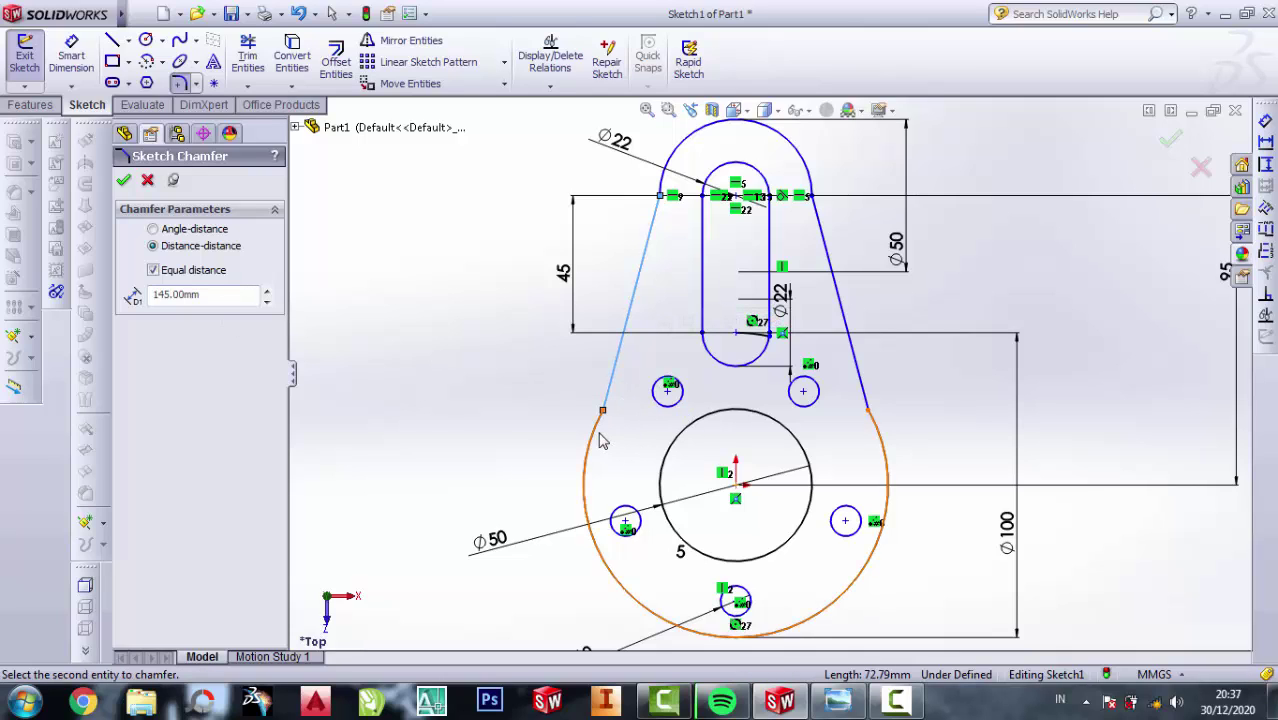
{"action": "left_click", "coordinate": [620, 374]}
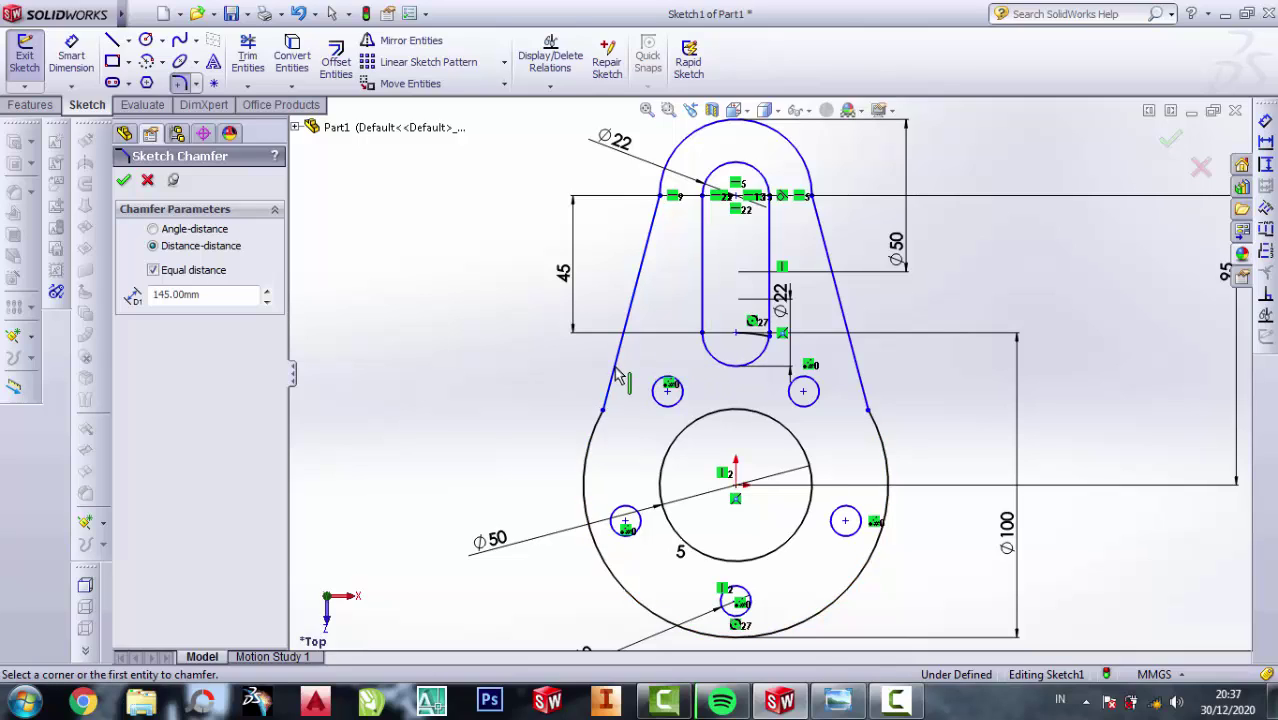
{"action": "left_click", "coordinate": [155, 230]}
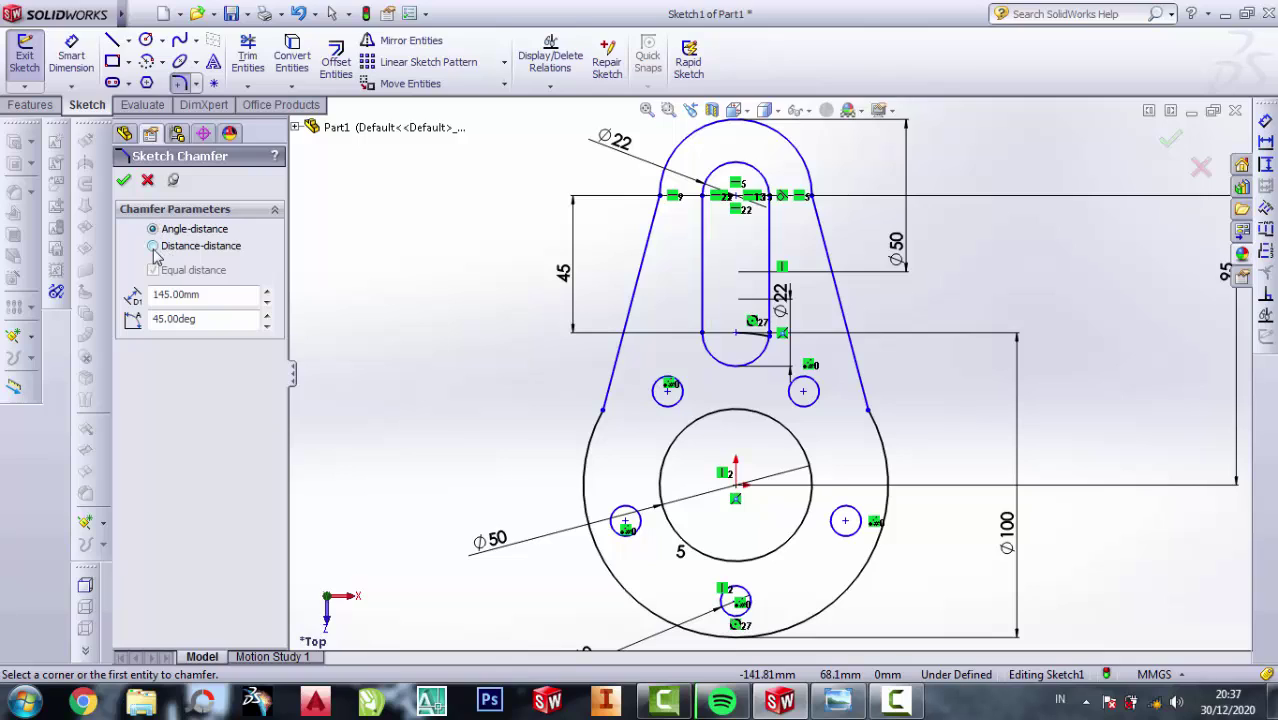
{"action": "left_click", "coordinate": [153, 247]}
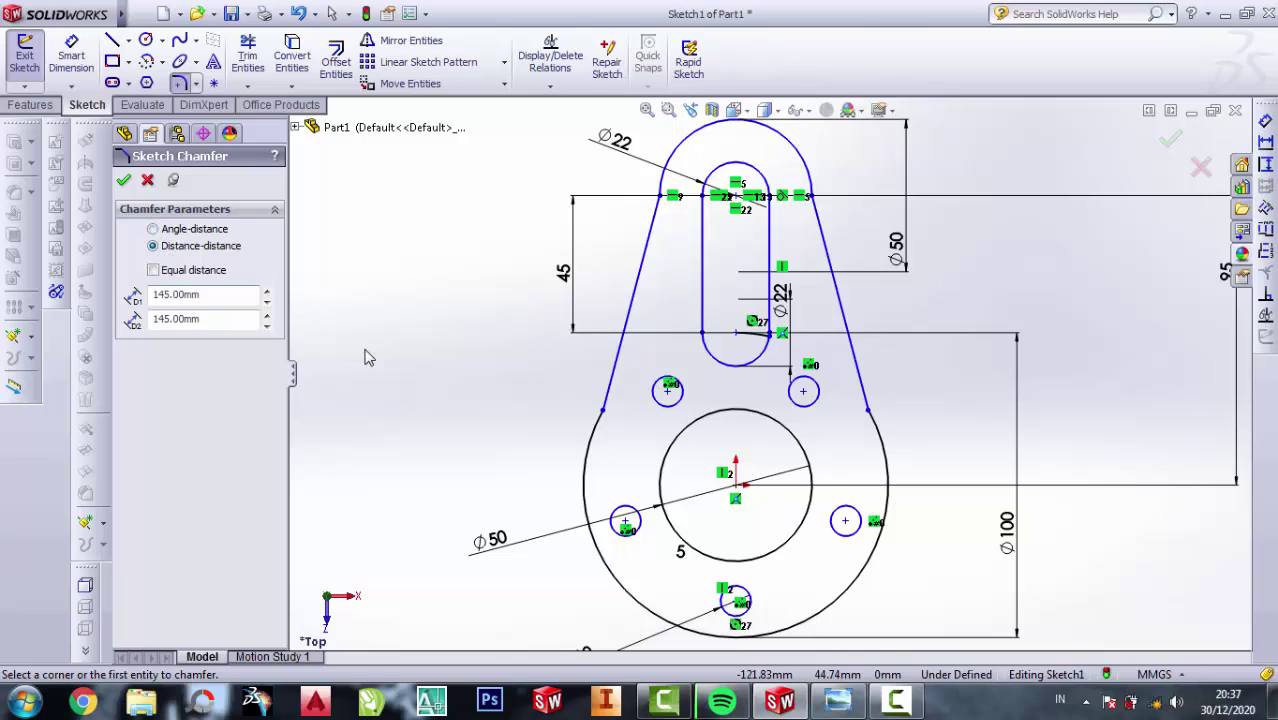
{"action": "left_click", "coordinate": [611, 399]}
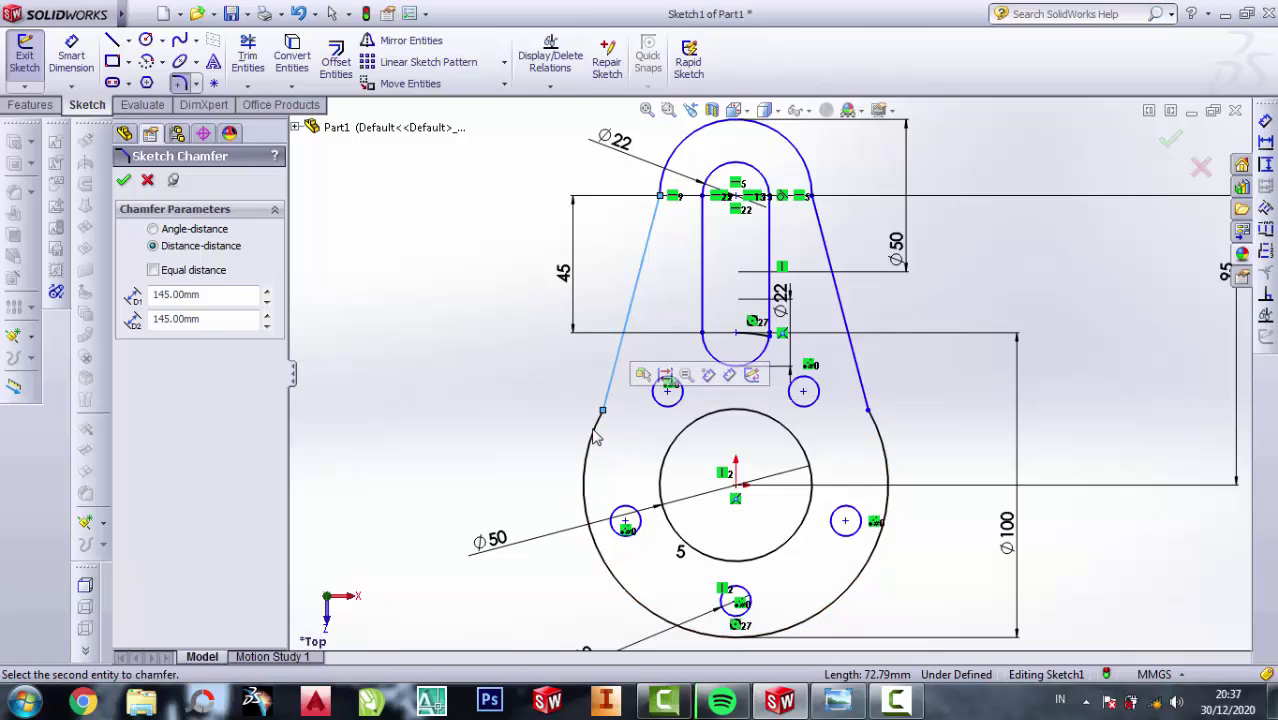
{"action": "left_click", "coordinate": [148, 181]}
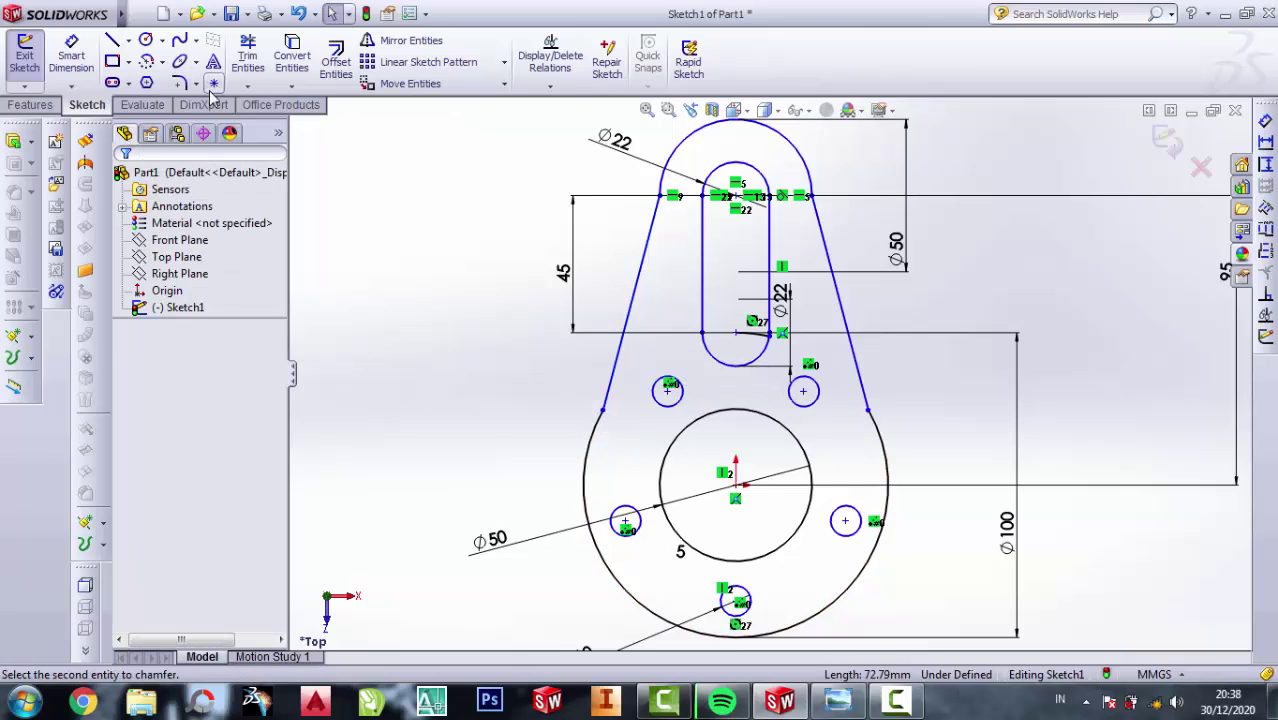
Fillet the left slanted line into the large lower arc with a 145 mm radius.
{"action": "left_click", "coordinate": [195, 83]}
{"action": "left_click", "coordinate": [203, 106]}
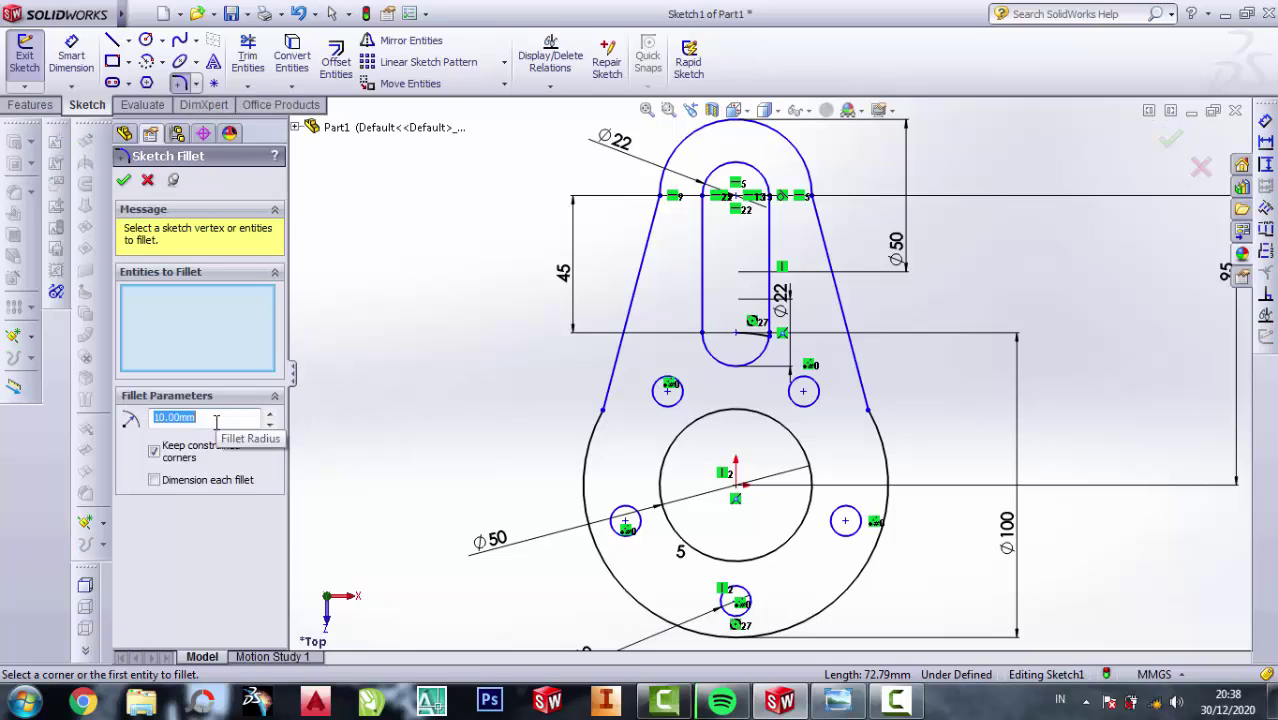
{"action": "type", "text": "145"}
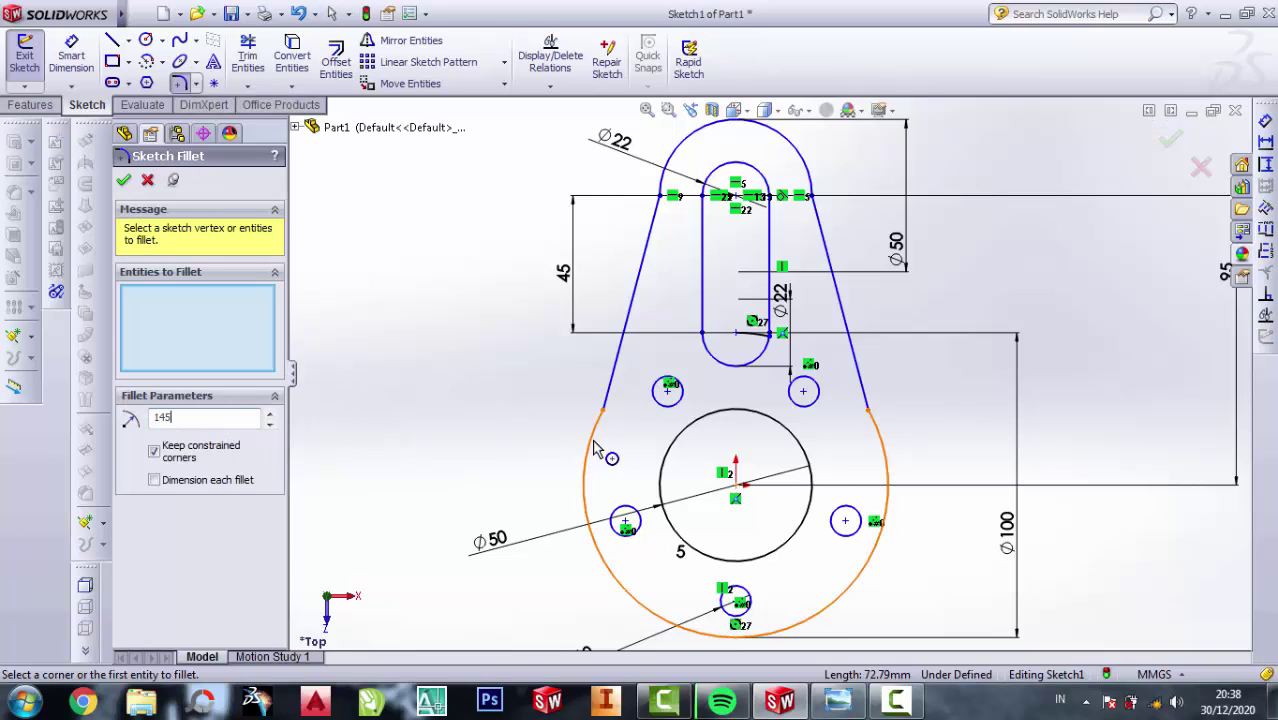
{"action": "left_click", "coordinate": [590, 450]}
{"action": "left_click", "coordinate": [615, 377]}
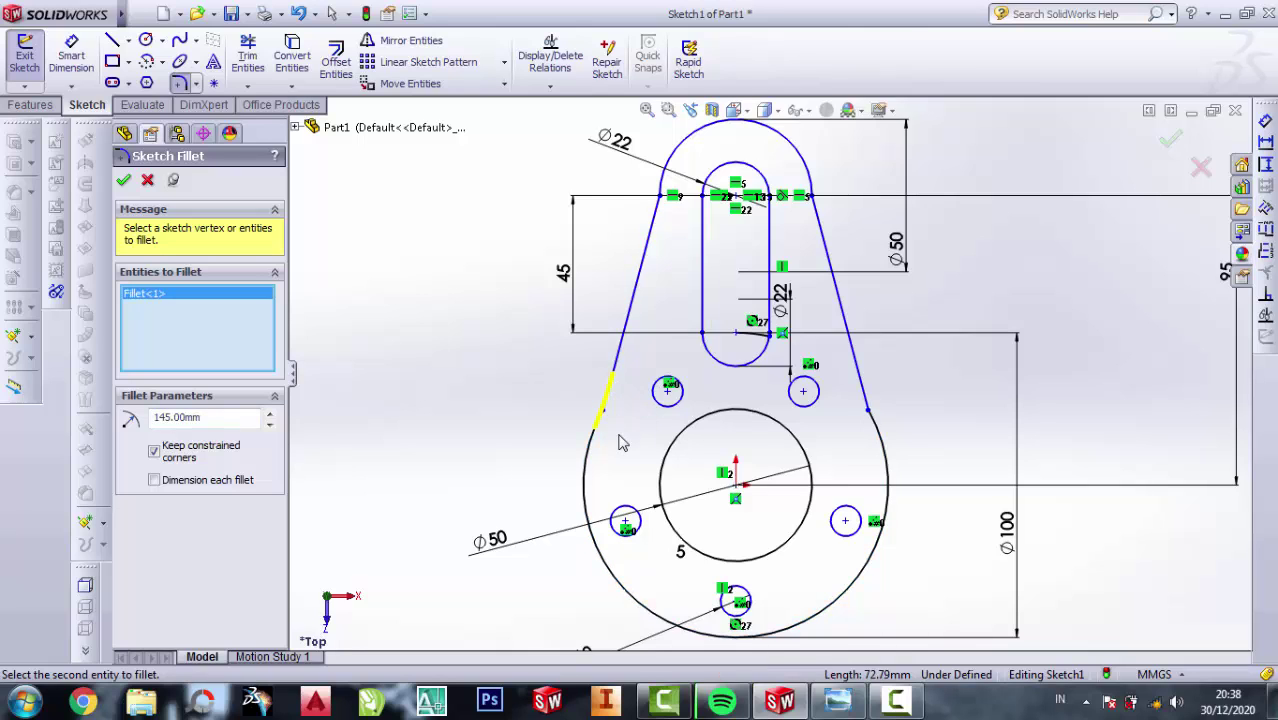
{"action": "scroll", "coordinate": [622, 414], "scroll_direction": "down", "scroll_amount": 2}
{"action": "scroll", "coordinate": [622, 414], "scroll_direction": "down", "scroll_amount": 2}
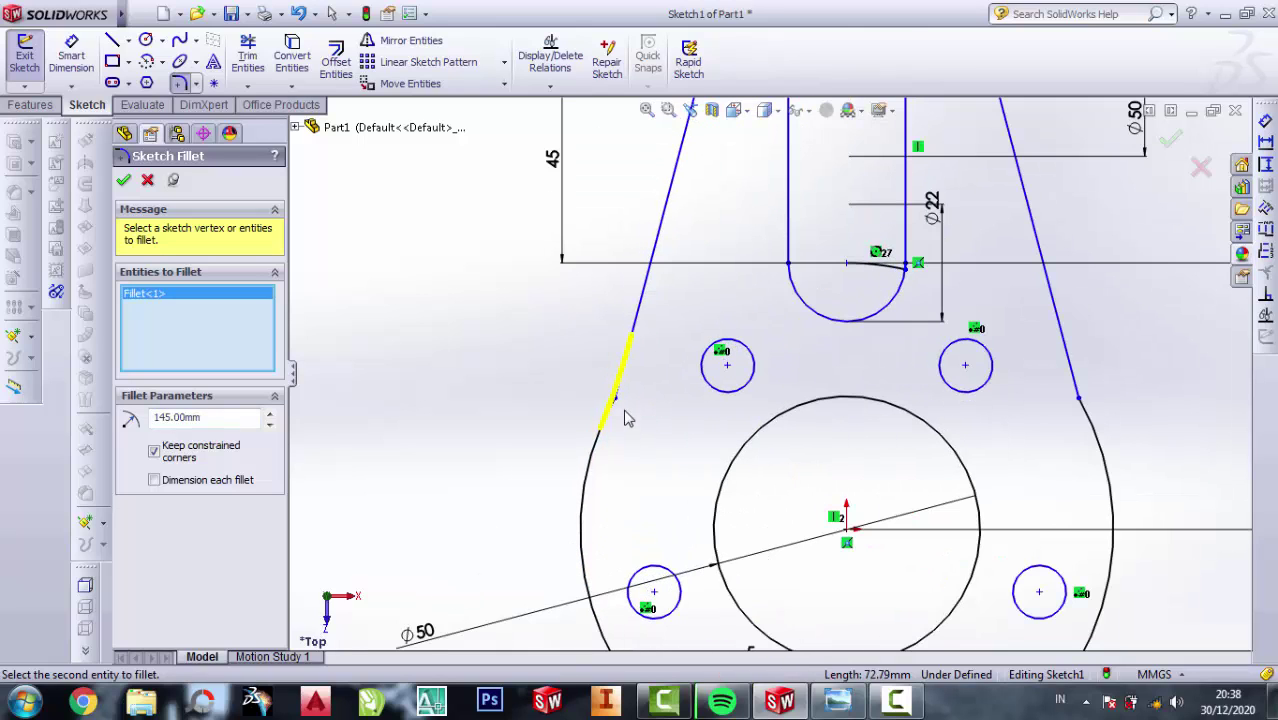
{"action": "left_click", "coordinate": [124, 182]}
Fillet the right slanted line into the lower arc with the same 145 mm radius.
{"action": "left_click", "coordinate": [1093, 437]}
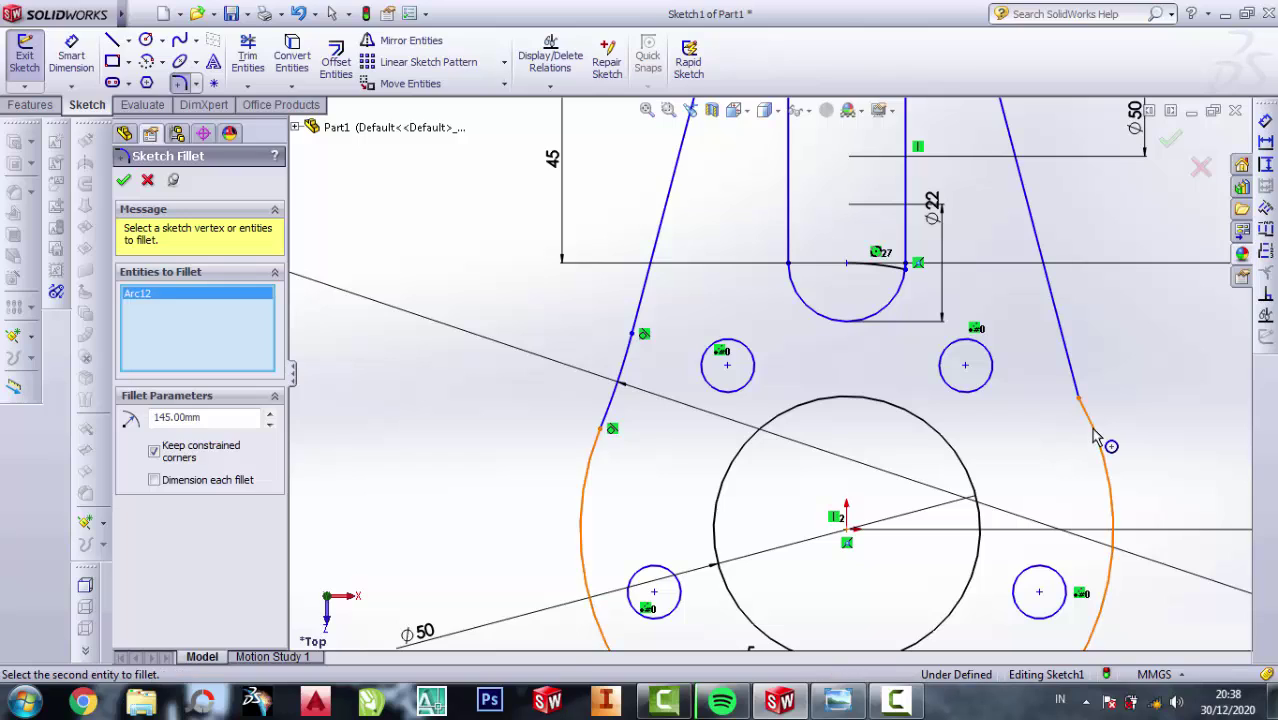
{"action": "left_click", "coordinate": [1075, 371]}
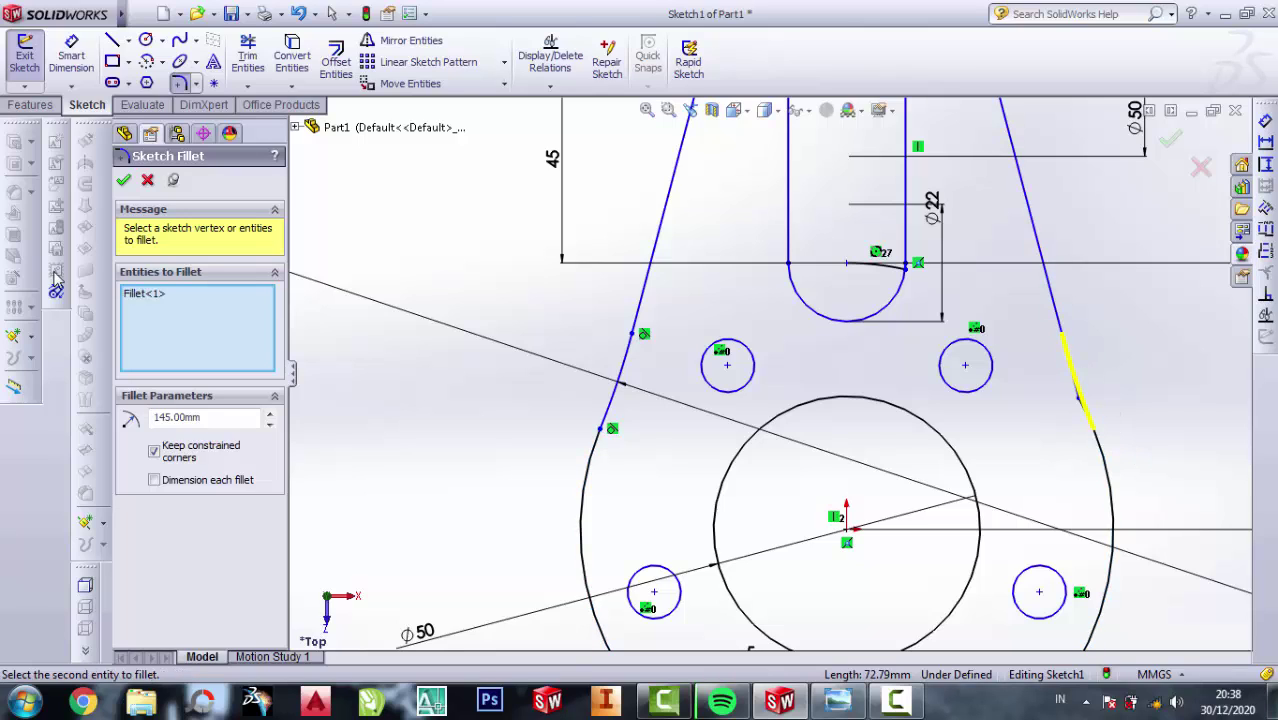
{"action": "left_click", "coordinate": [124, 183]}
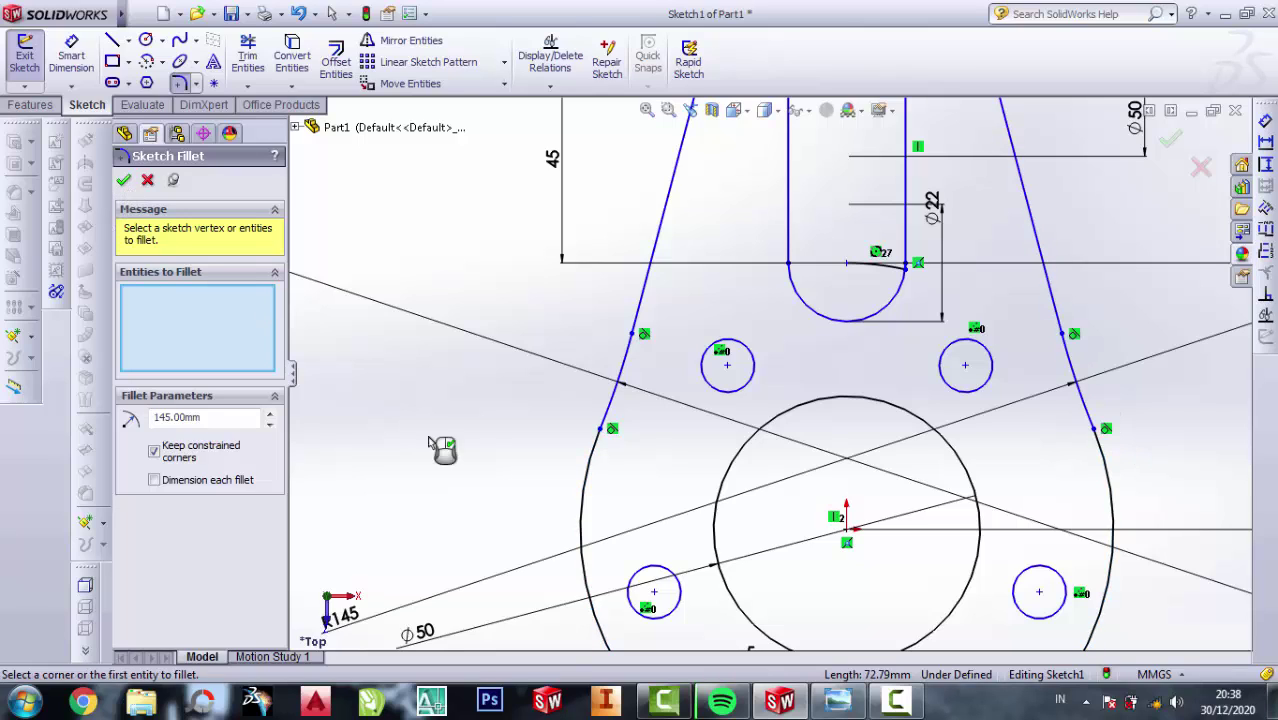
{"action": "left_click", "coordinate": [840, 705]}
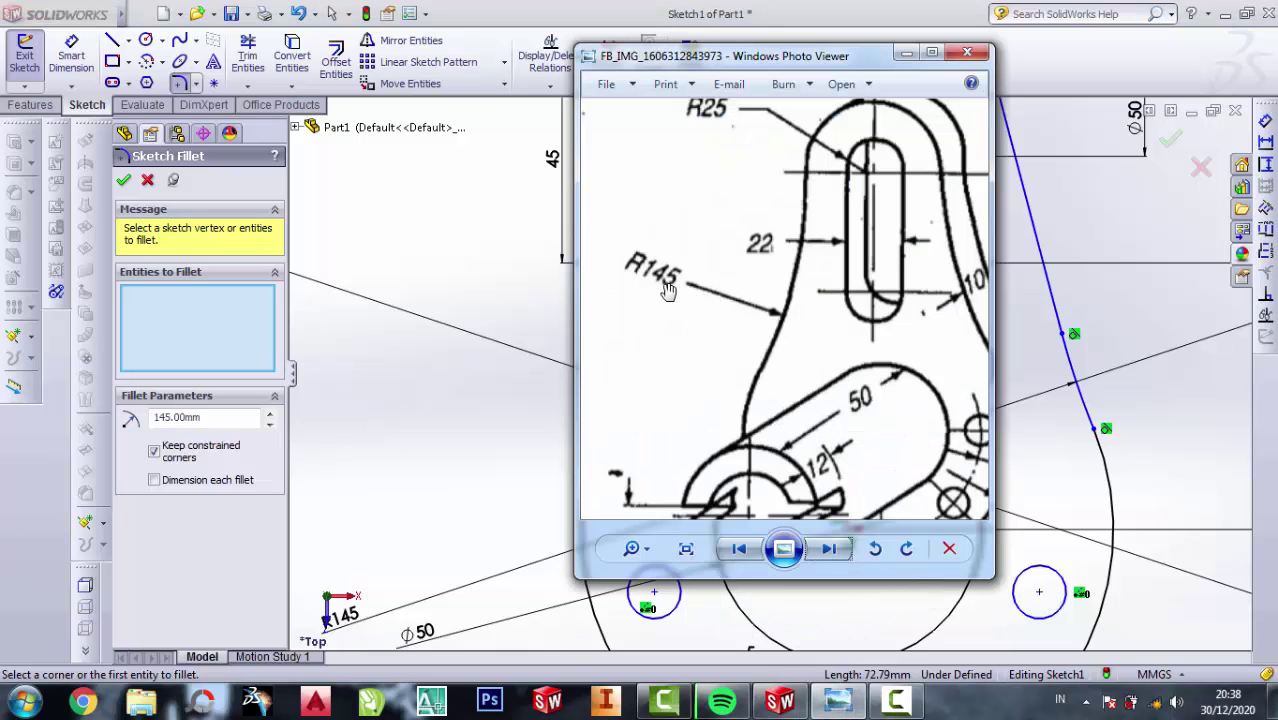
Zoom into the reference drawing's hub keyway and Ø31.8 bore, then return to the sketch.
{"action": "left_click", "coordinate": [906, 52]}
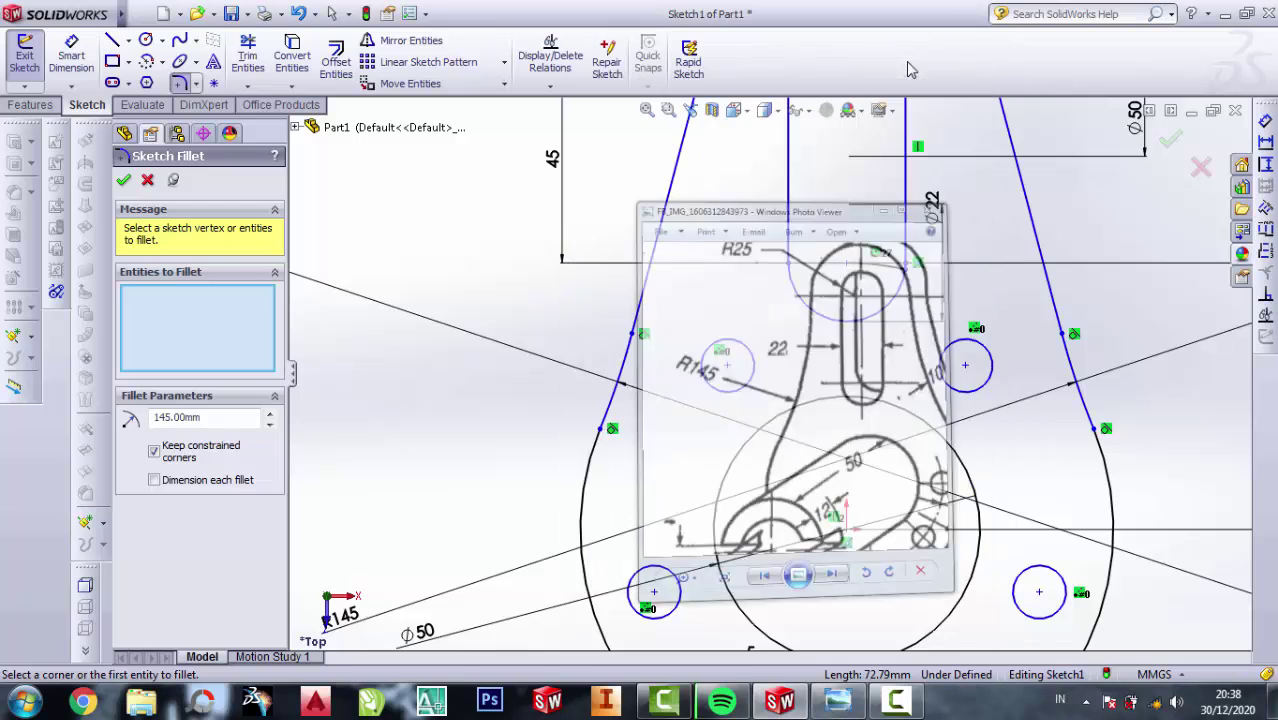
{"action": "scroll", "coordinate": [829, 222], "scroll_direction": "up", "scroll_amount": 2}
{"action": "scroll", "coordinate": [829, 222], "scroll_direction": "up", "scroll_amount": 3}
{"action": "scroll", "coordinate": [869, 230], "scroll_direction": "down", "scroll_amount": 2}
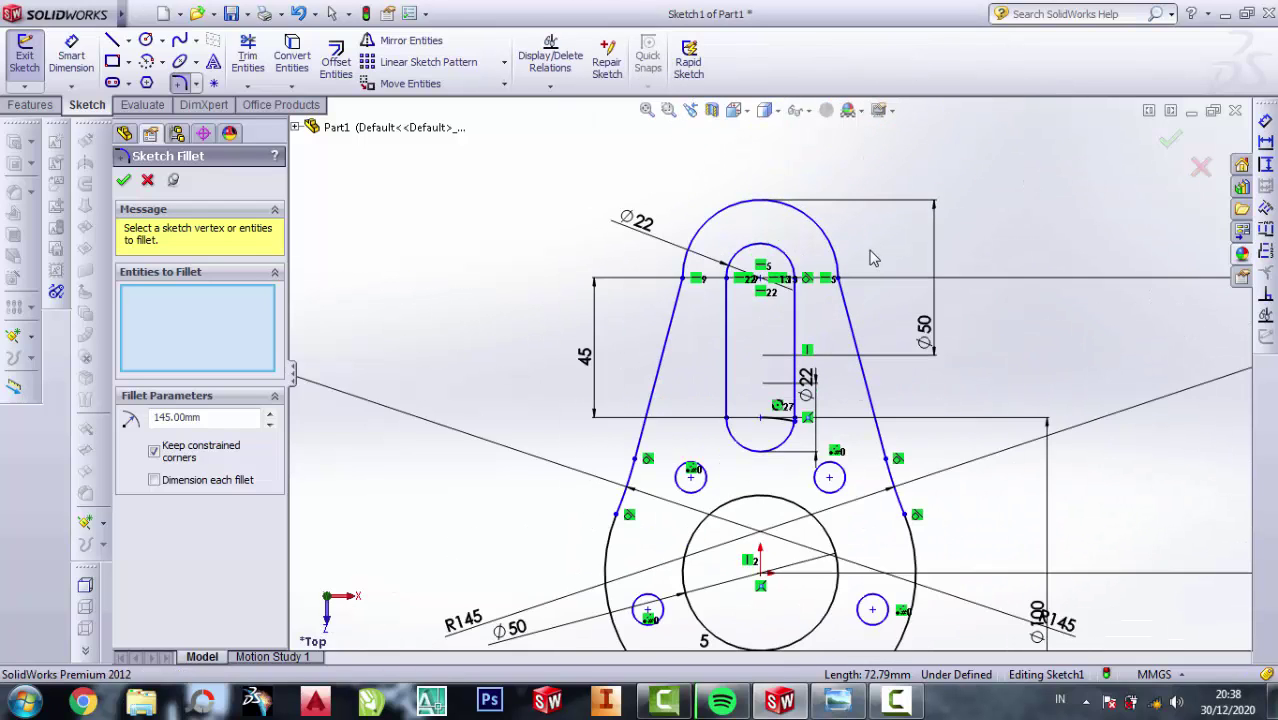
{"action": "scroll", "coordinate": [870, 260], "scroll_direction": "down", "scroll_amount": 2}
{"action": "scroll", "coordinate": [862, 300], "scroll_direction": "up", "scroll_amount": 3}
{"action": "scroll", "coordinate": [850, 385], "scroll_direction": "up", "scroll_amount": 2}
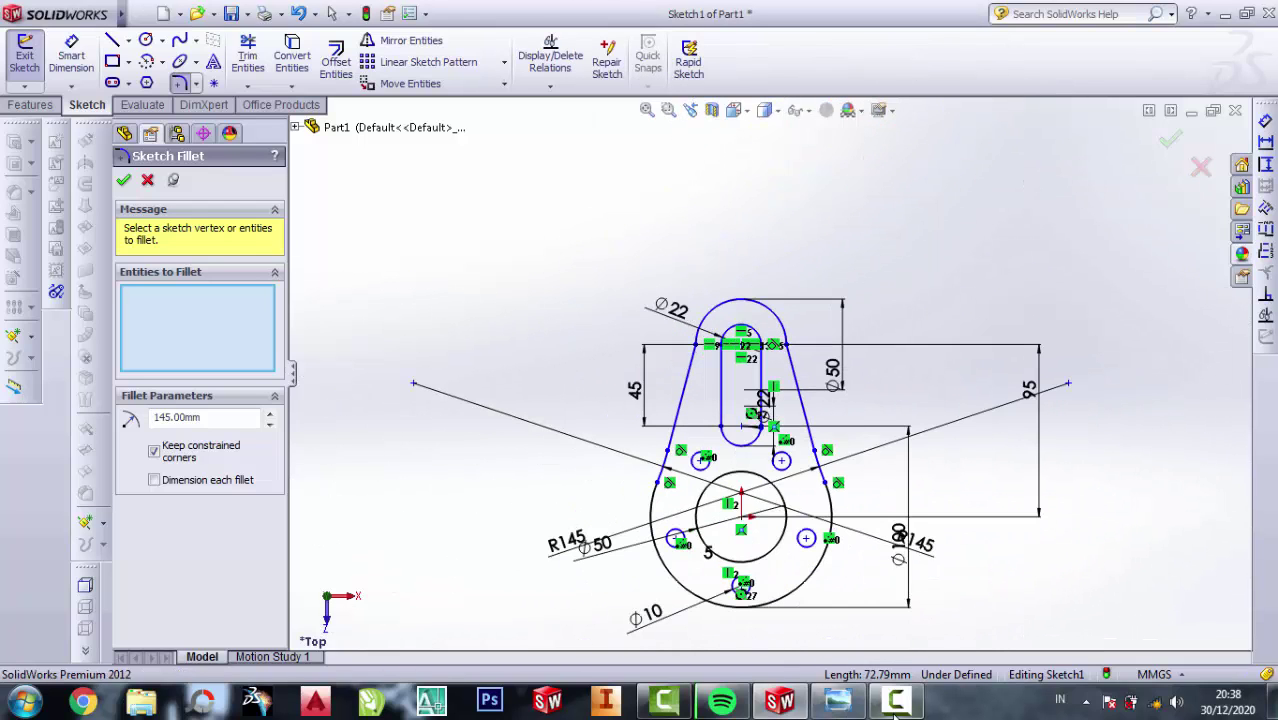
{"action": "left_click", "coordinate": [838, 702]}
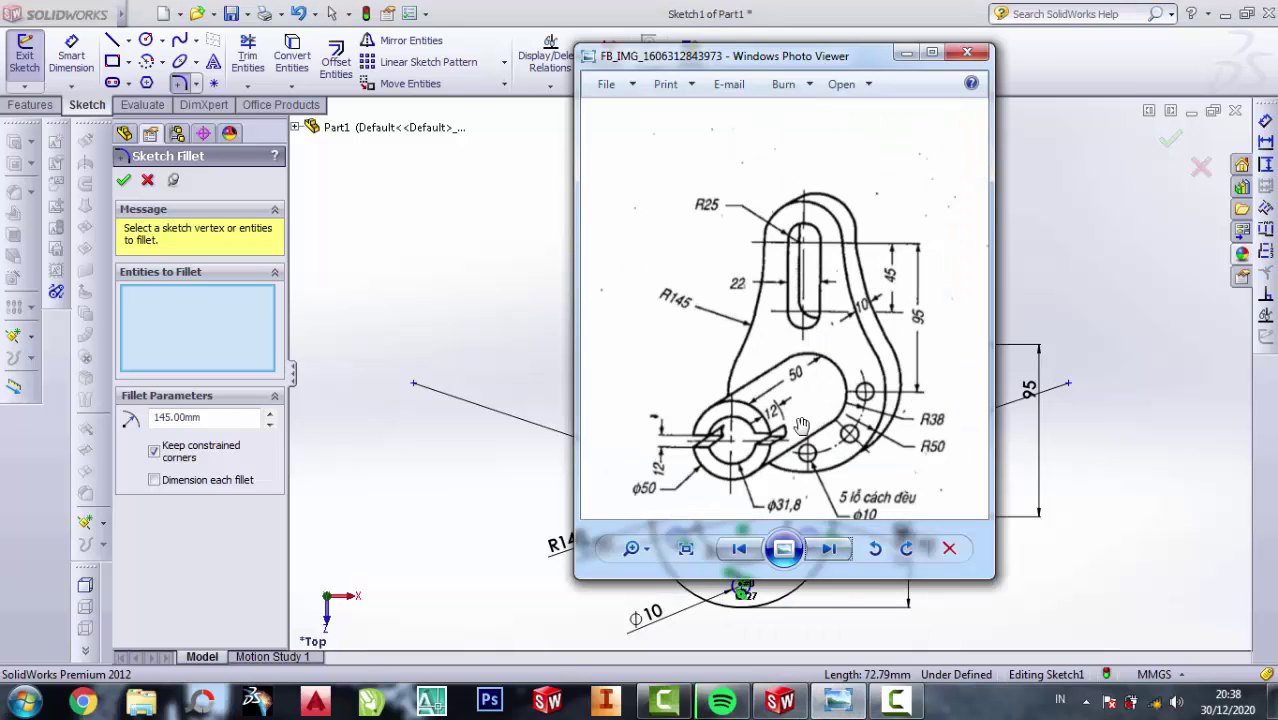
{"action": "scroll", "coordinate": [726, 453], "scroll_direction": "up", "scroll_amount": 2}
{"action": "scroll", "coordinate": [658, 452], "scroll_direction": "up", "scroll_amount": 2}
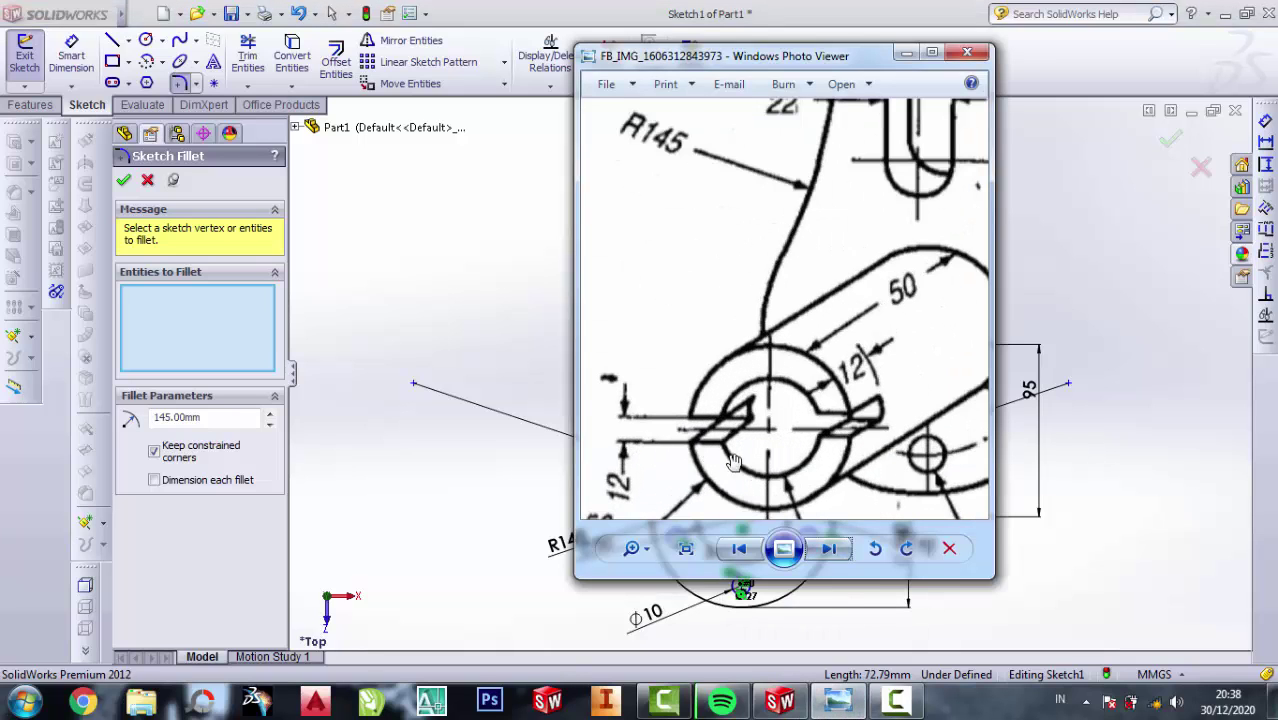
{"action": "scroll", "coordinate": [737, 425], "scroll_direction": "down", "scroll_amount": 2}
{"action": "scroll", "coordinate": [764, 490], "scroll_direction": "down", "scroll_amount": 2}
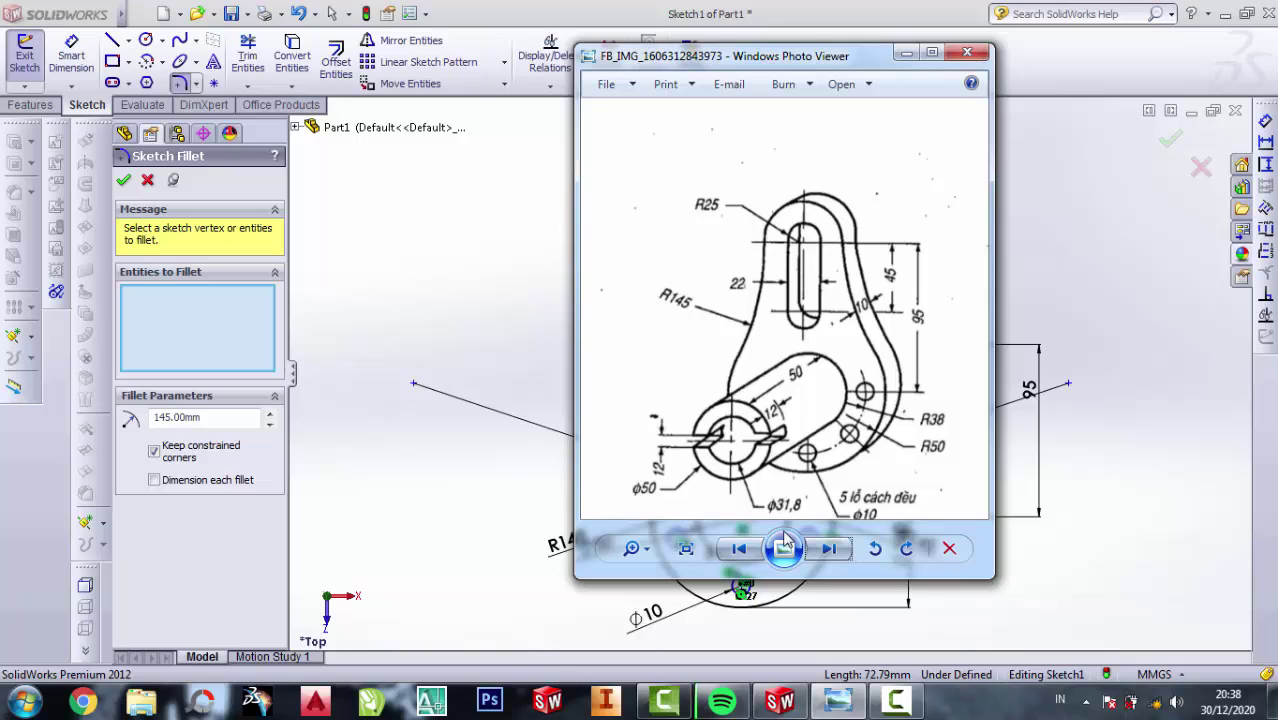
{"action": "scroll", "coordinate": [785, 510], "scroll_direction": "up", "scroll_amount": 1}
{"action": "scroll", "coordinate": [790, 510], "scroll_direction": "up", "scroll_amount": 1}
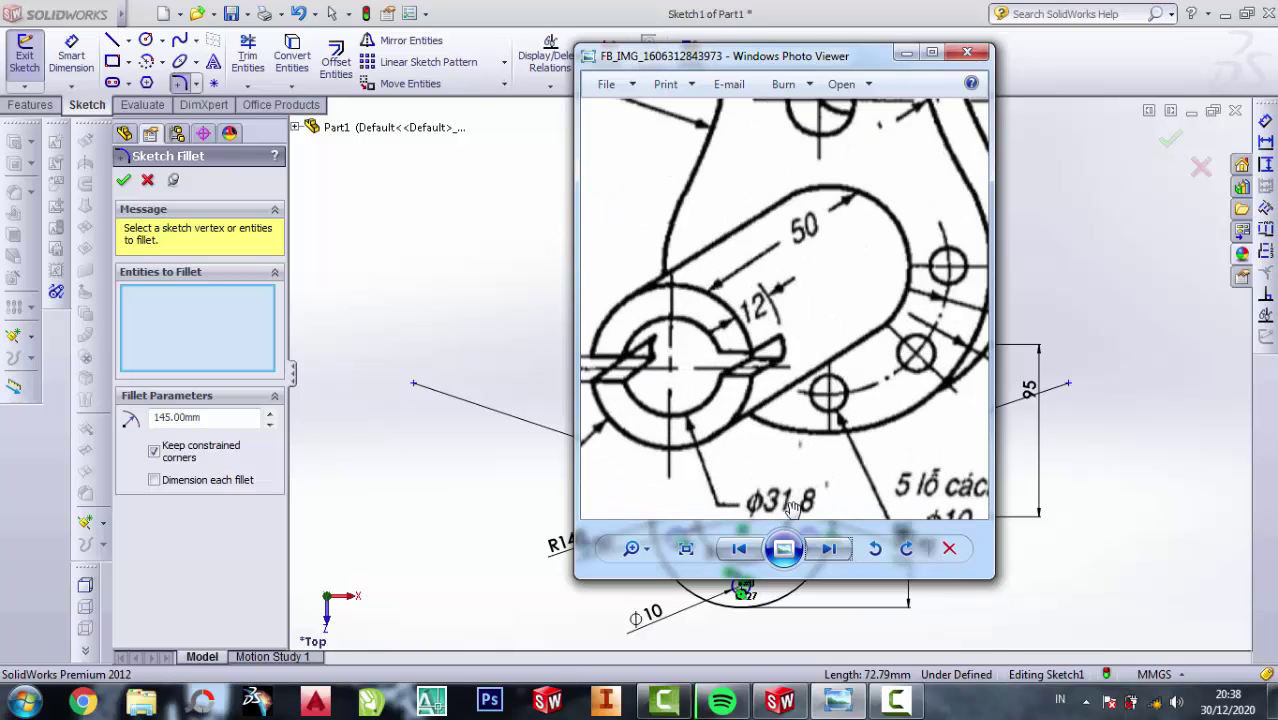
{"action": "left_click", "coordinate": [908, 51]}
{"action": "scroll", "coordinate": [712, 528], "scroll_direction": "down", "scroll_amount": 2}
Close the fillet command and change the central bore dimension from Ø50 to 31.8 mm.
{"action": "scroll", "coordinate": [712, 528], "scroll_direction": "down", "scroll_amount": 2}
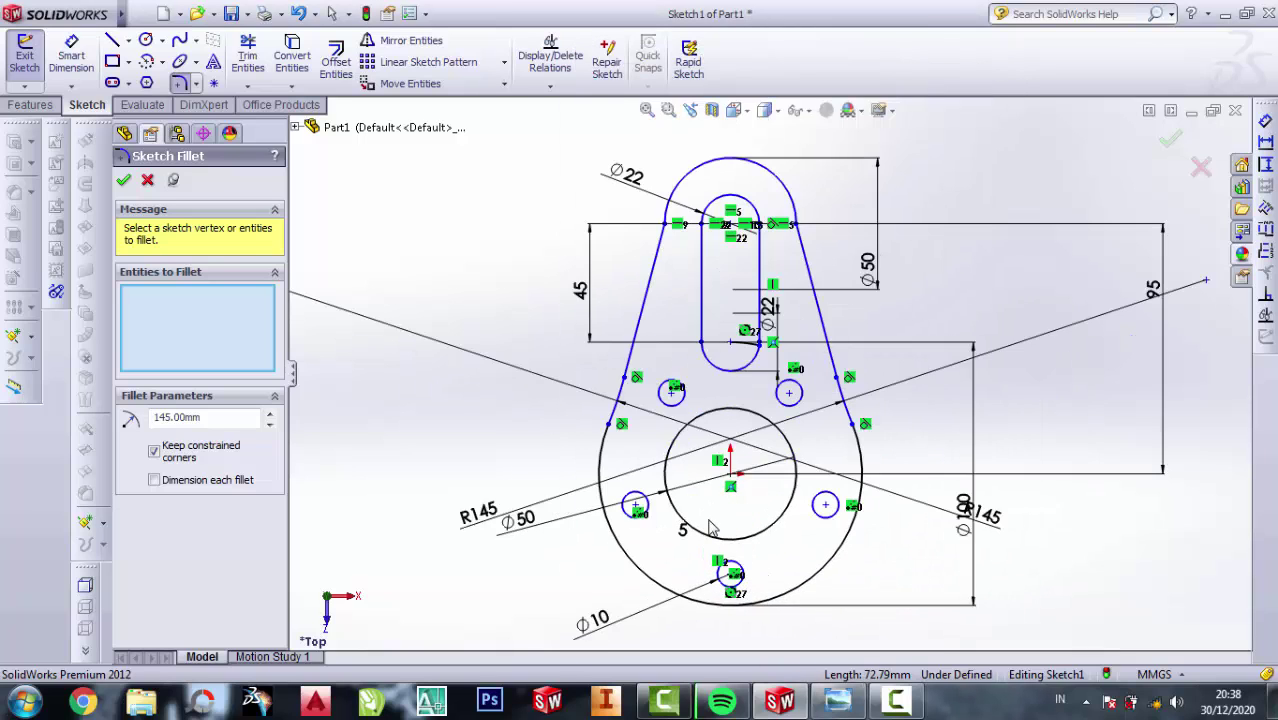
{"action": "scroll", "coordinate": [705, 522], "scroll_direction": "down", "scroll_amount": 1}
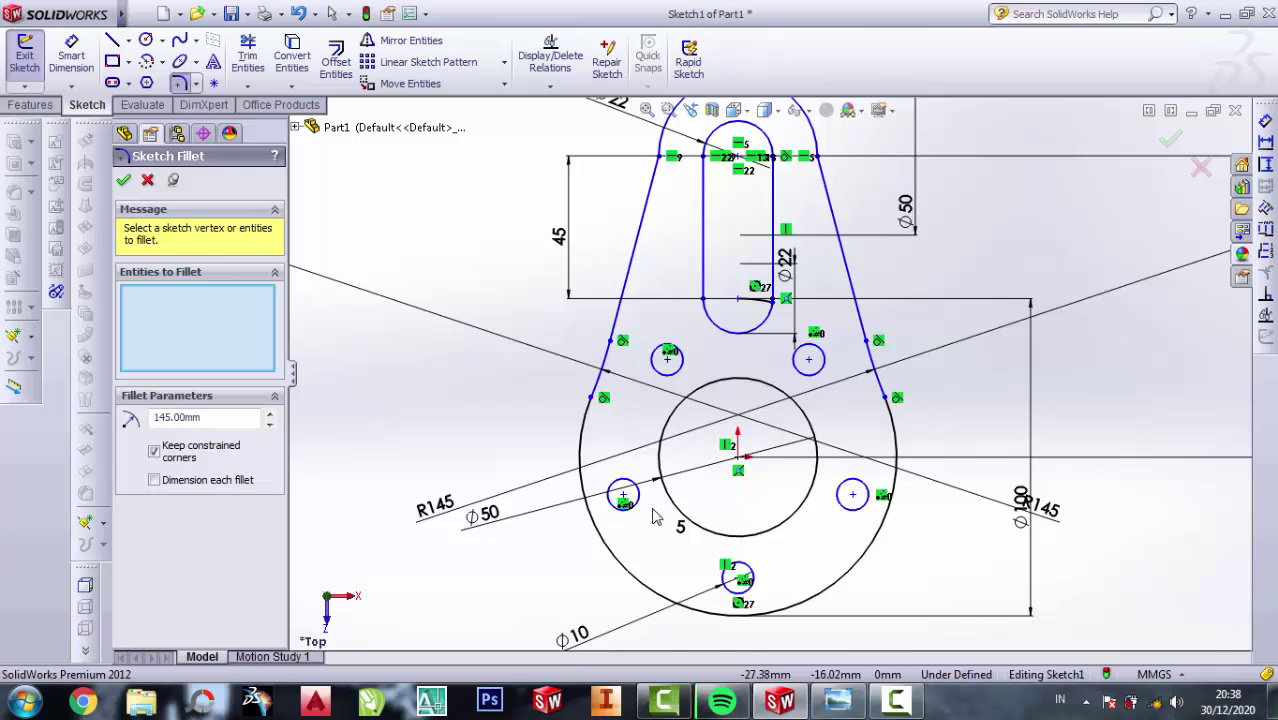
{"action": "scroll", "coordinate": [655, 516], "scroll_direction": "down", "scroll_amount": 2}
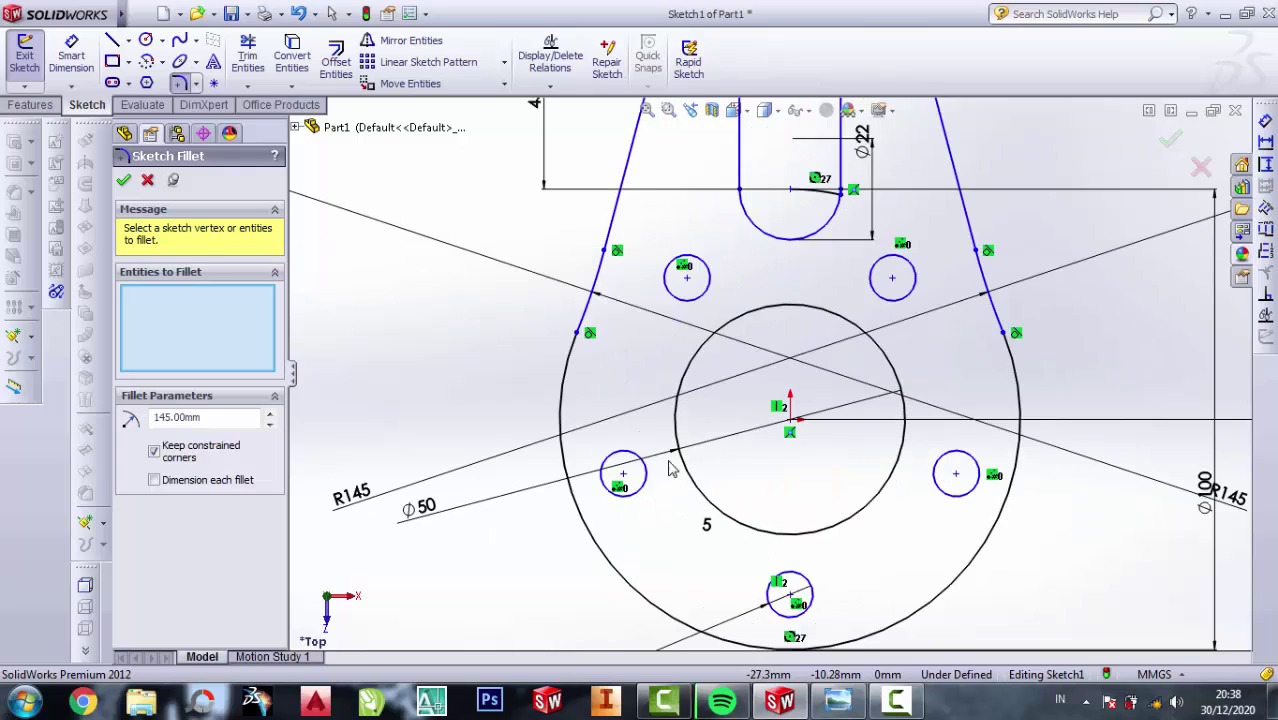
{"action": "left_click", "coordinate": [124, 180]}
{"action": "left_click", "coordinate": [412, 505]}
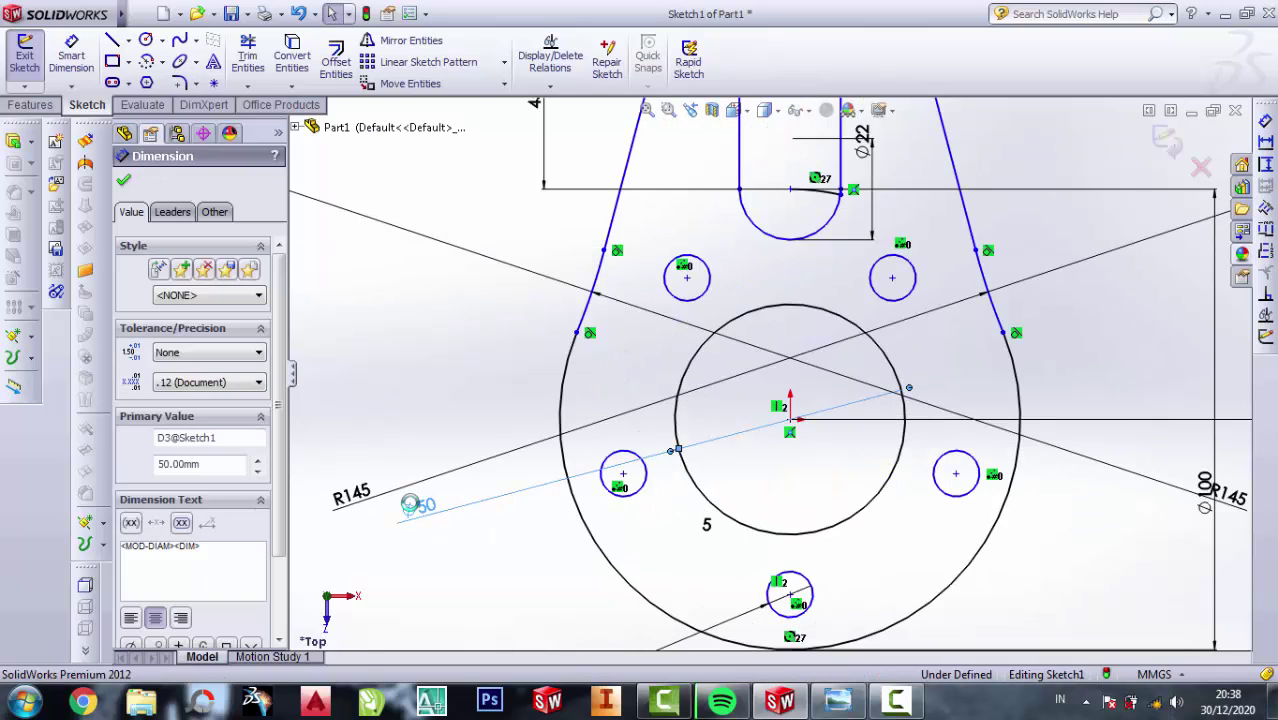
{"action": "double_click", "coordinate": [410, 505]}
{"action": "type", "text": "31.8"}
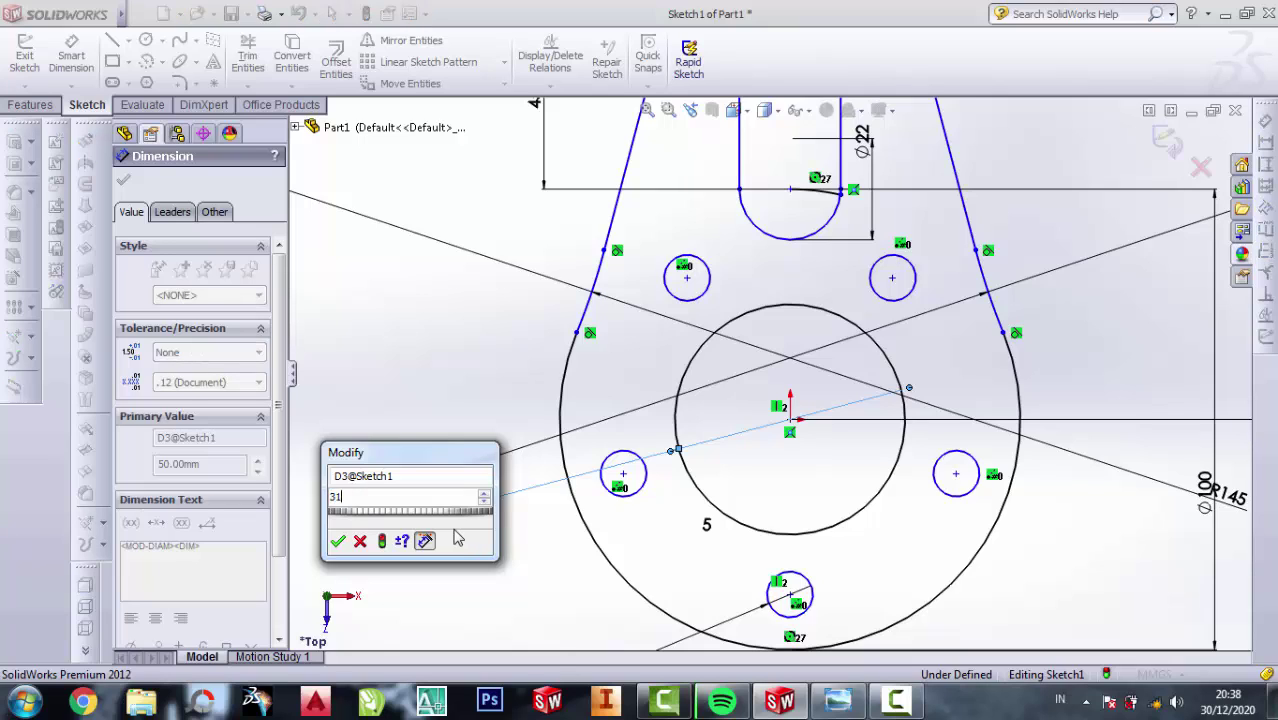
{"action": "left_click", "coordinate": [339, 542]}
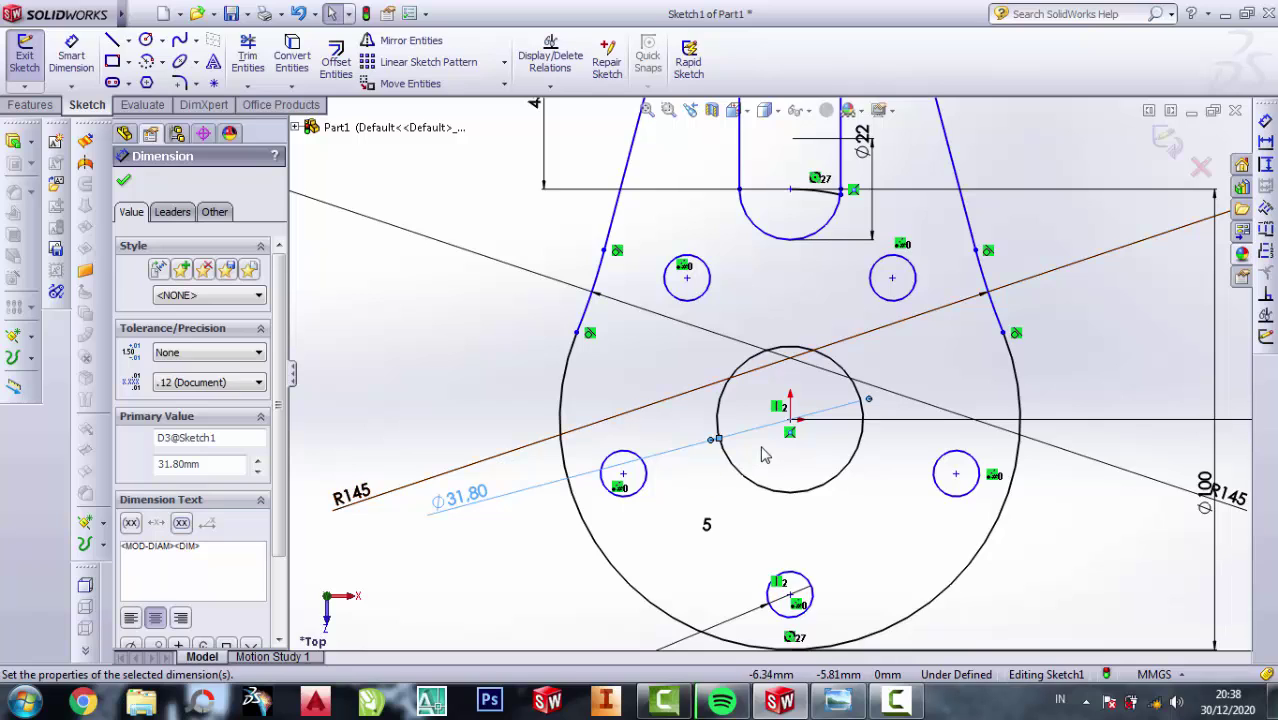
{"action": "scroll", "coordinate": [764, 452], "scroll_direction": "up", "scroll_amount": 2}
{"action": "scroll", "coordinate": [764, 452], "scroll_direction": "up", "scroll_amount": 2}
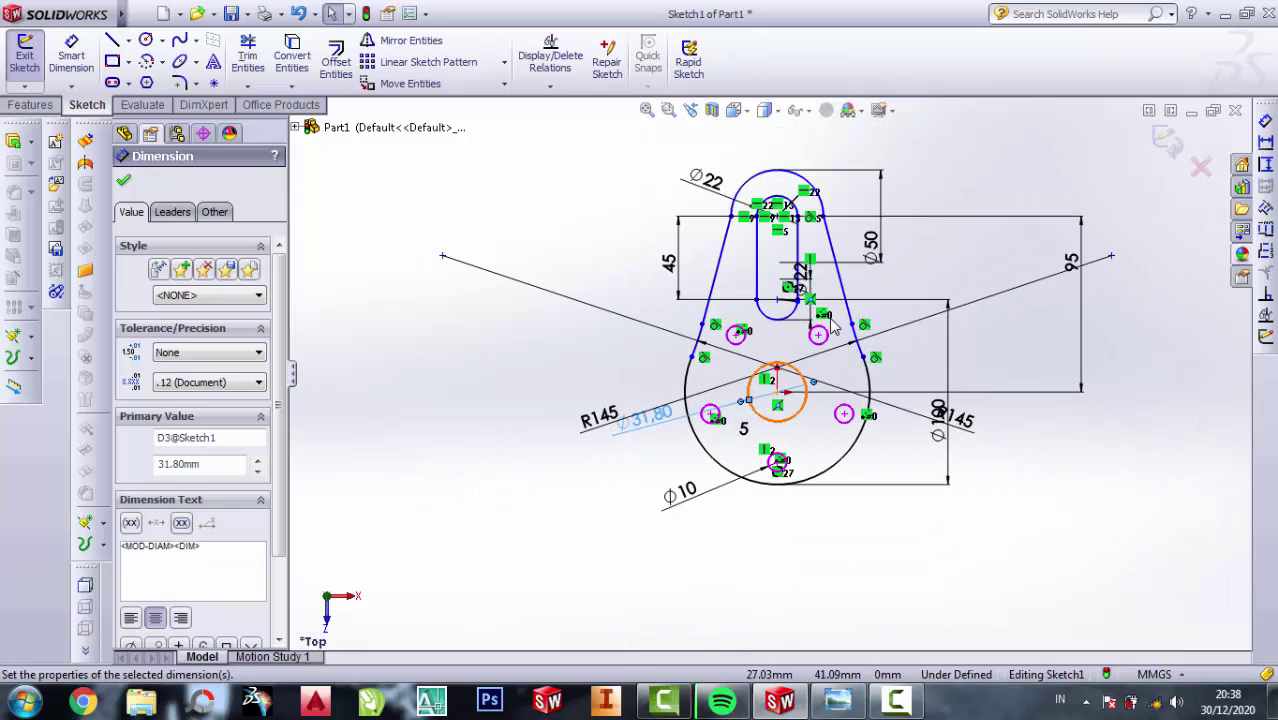
{"action": "left_click", "coordinate": [545, 295]}
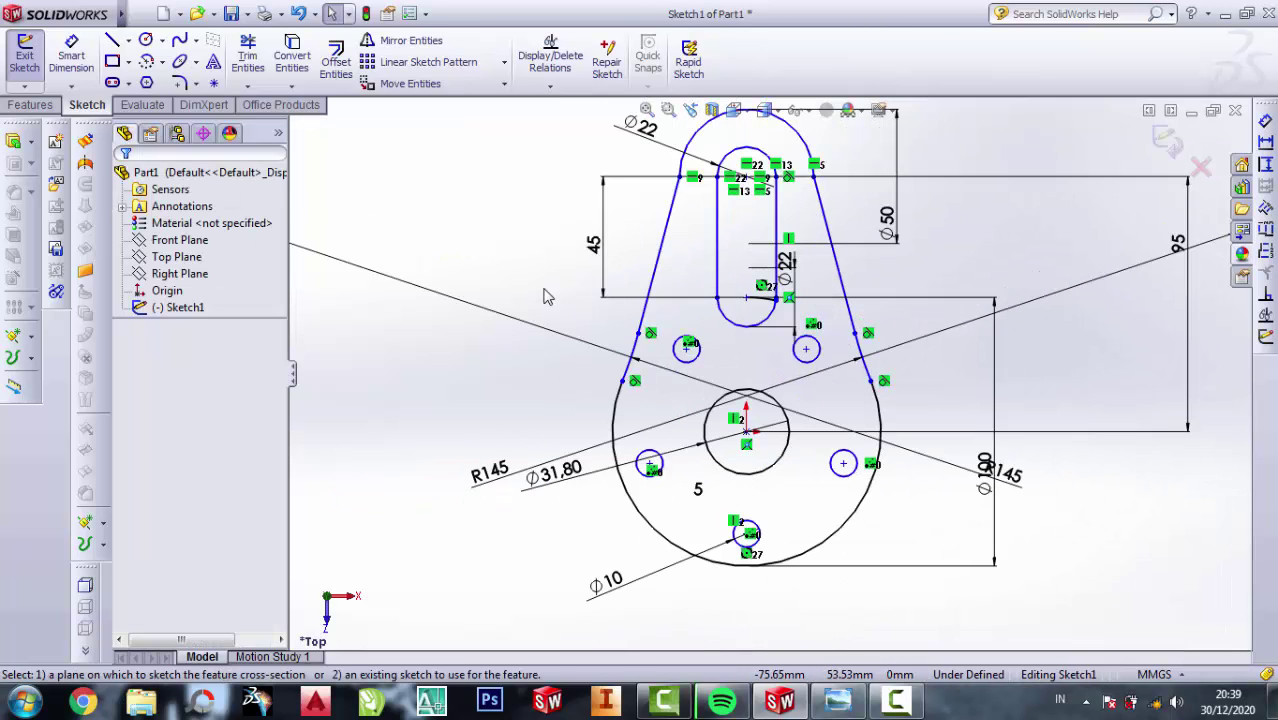
Start an Extruded Boss/Base on the sketch region as a solid, extruding in both directions.
{"action": "left_click", "coordinate": [12, 138]}
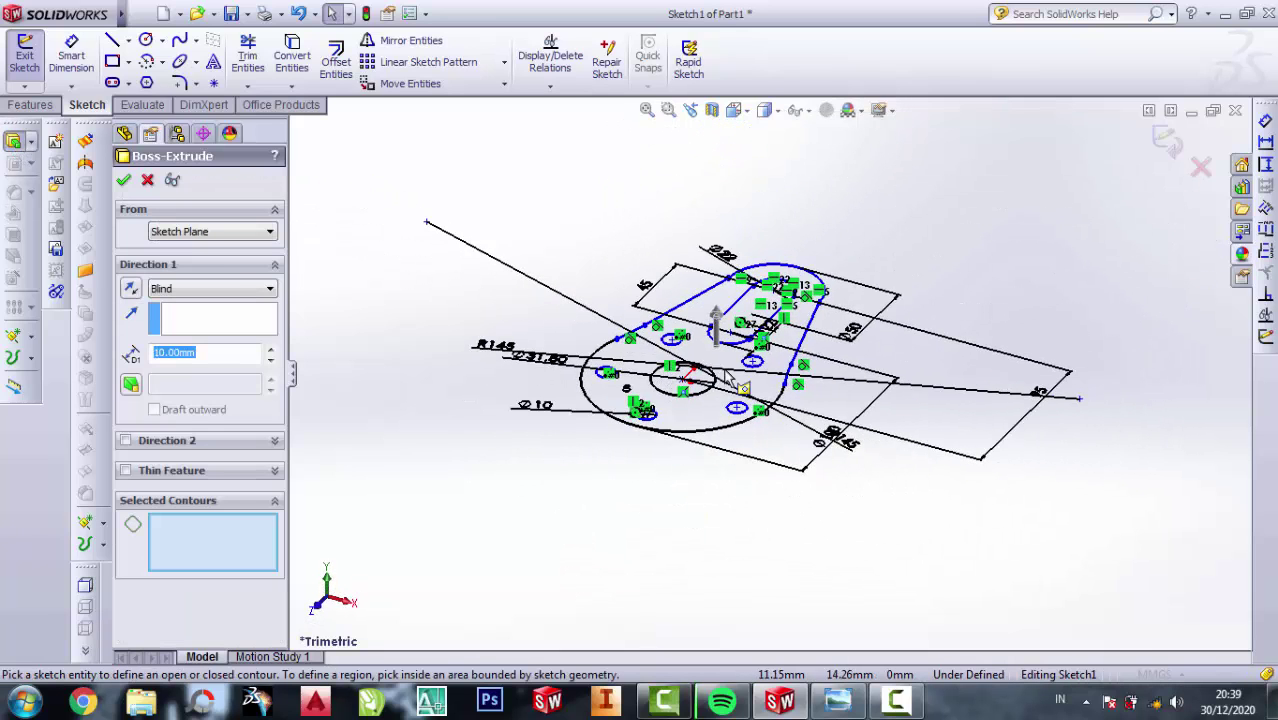
{"action": "left_click", "coordinate": [775, 385]}
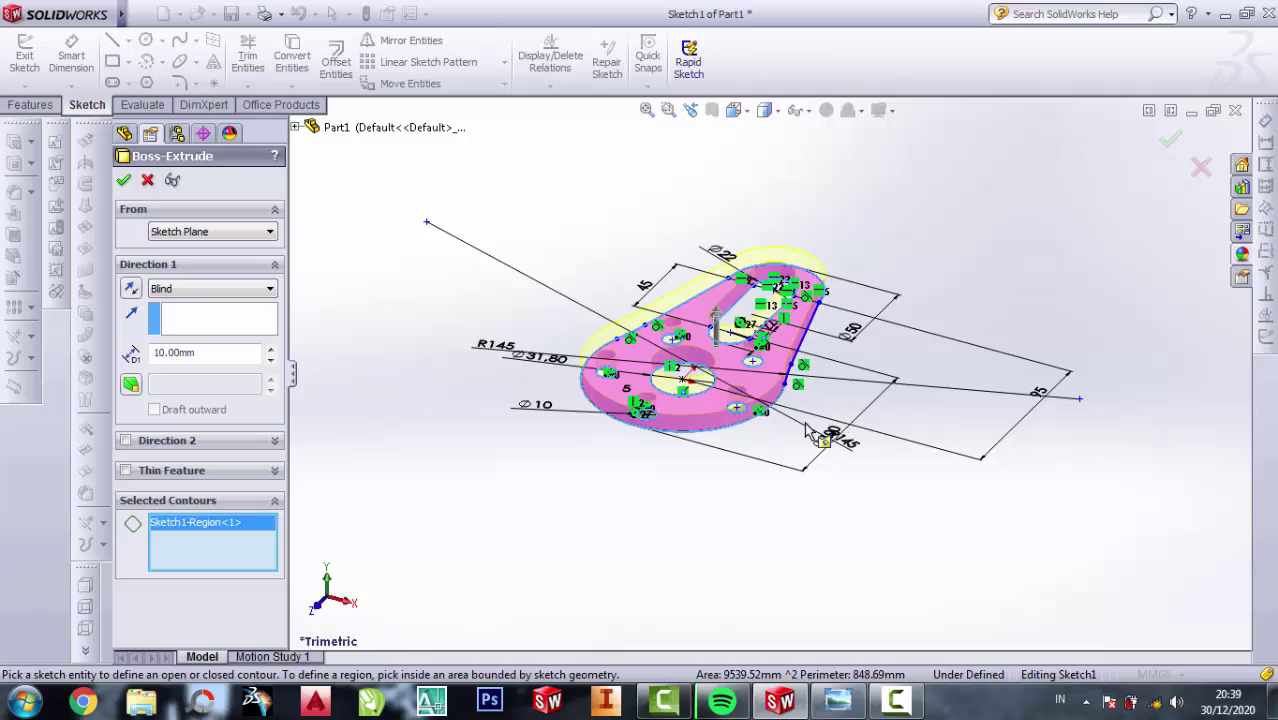
{"action": "scroll", "coordinate": [790, 430], "scroll_direction": "down", "scroll_amount": 2}
{"action": "scroll", "coordinate": [760, 430], "scroll_direction": "down", "scroll_amount": 2}
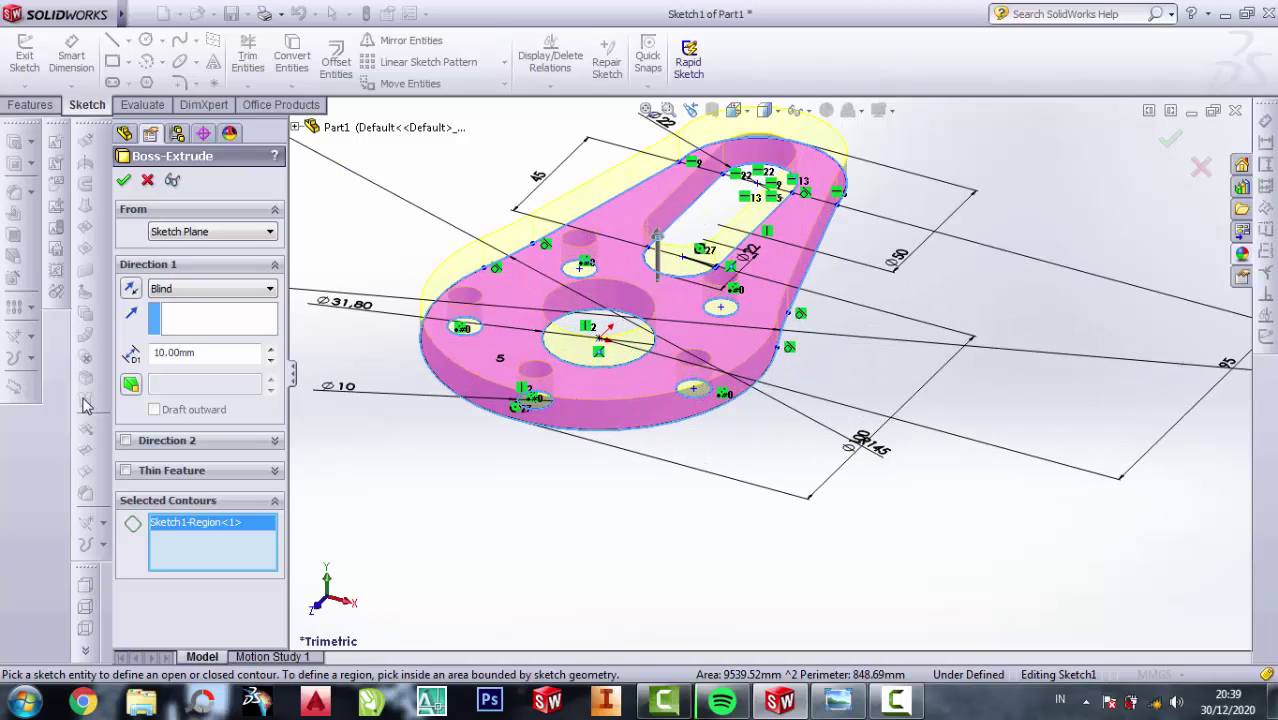
{"action": "left_click", "coordinate": [182, 468]}
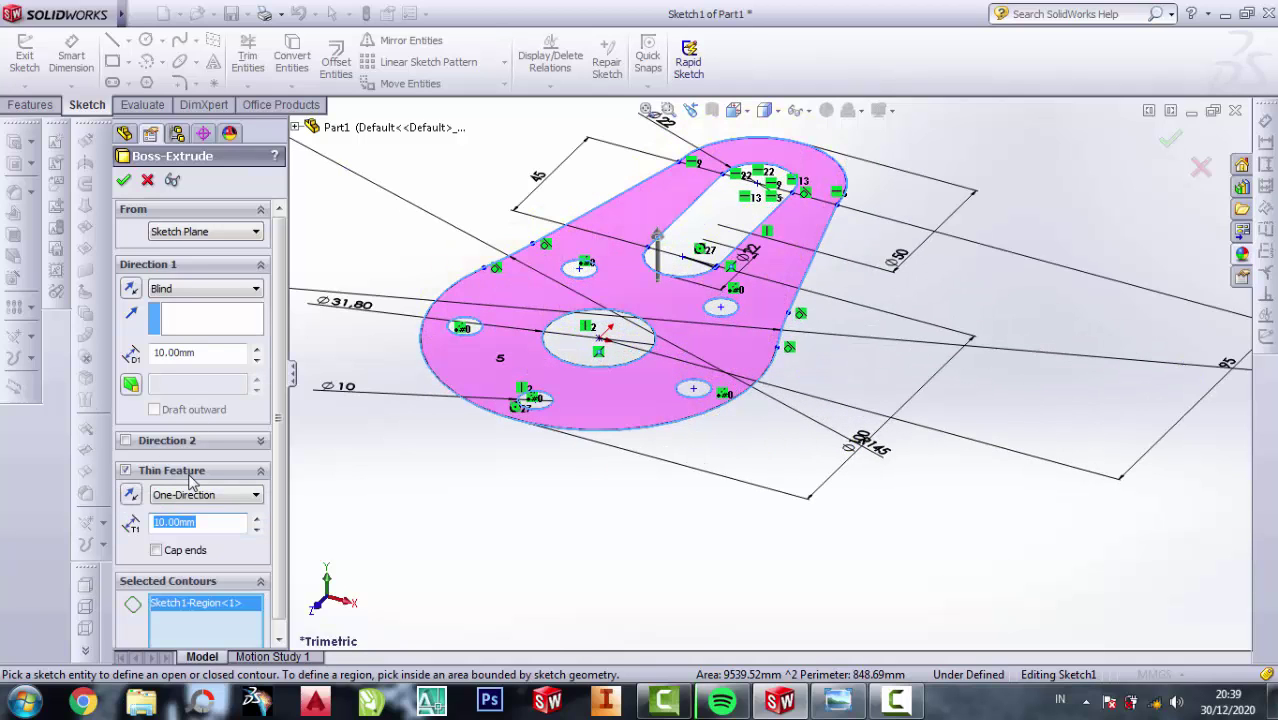
{"action": "left_click", "coordinate": [189, 475]}
{"action": "left_click", "coordinate": [190, 445]}
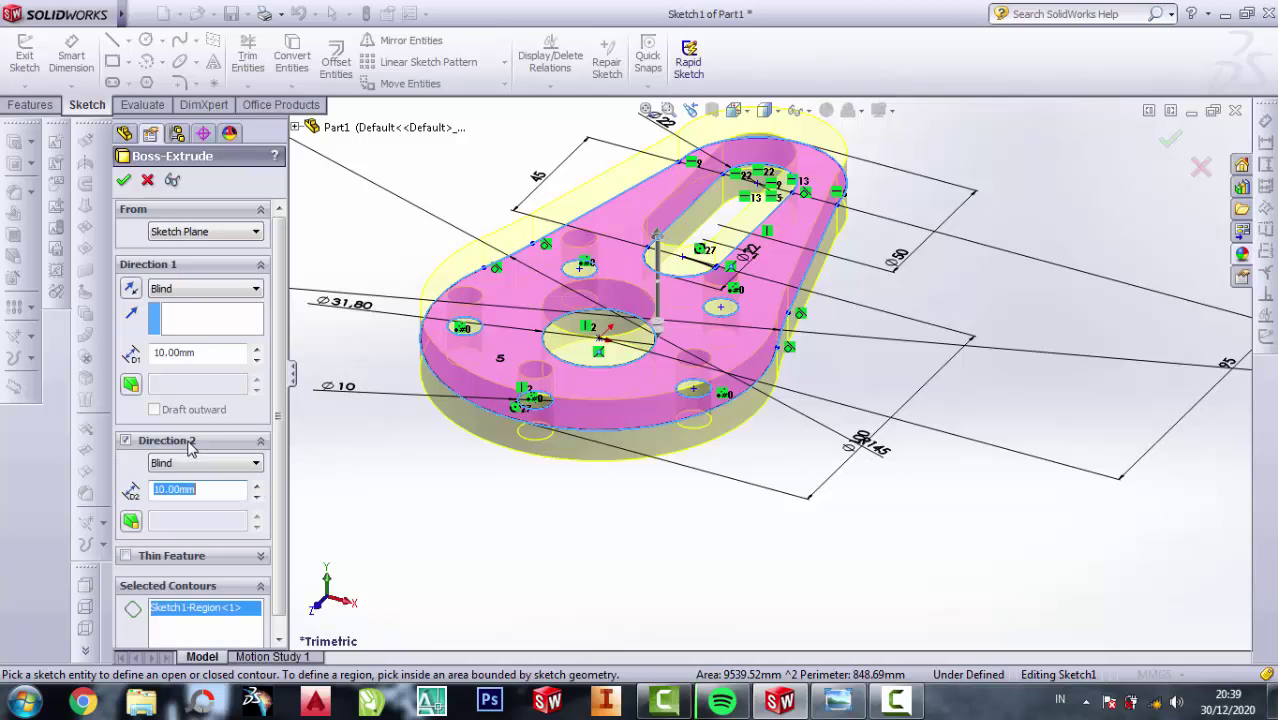
Check the plate thickness on the reference drawing.
{"action": "left_click", "coordinate": [838, 700]}
{"action": "scroll", "coordinate": [787, 250], "scroll_direction": "down", "scroll_amount": 3}
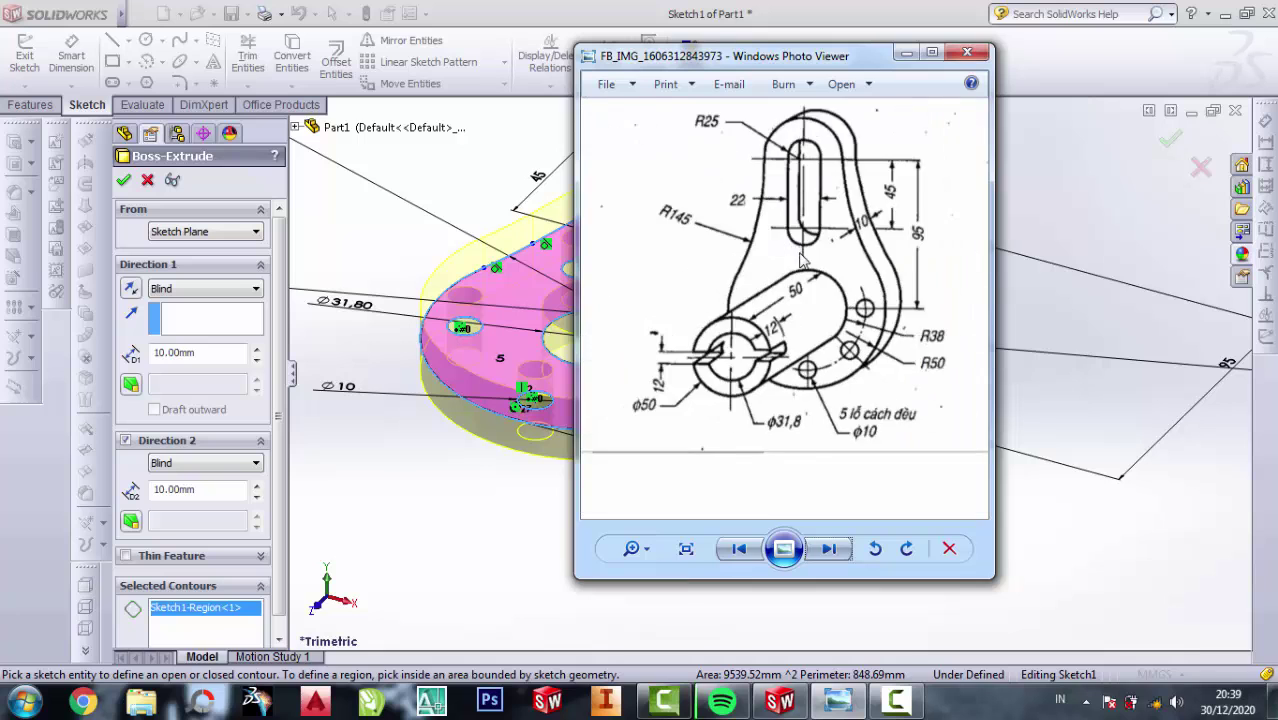
{"action": "scroll", "coordinate": [848, 445], "scroll_direction": "down", "scroll_amount": 2}
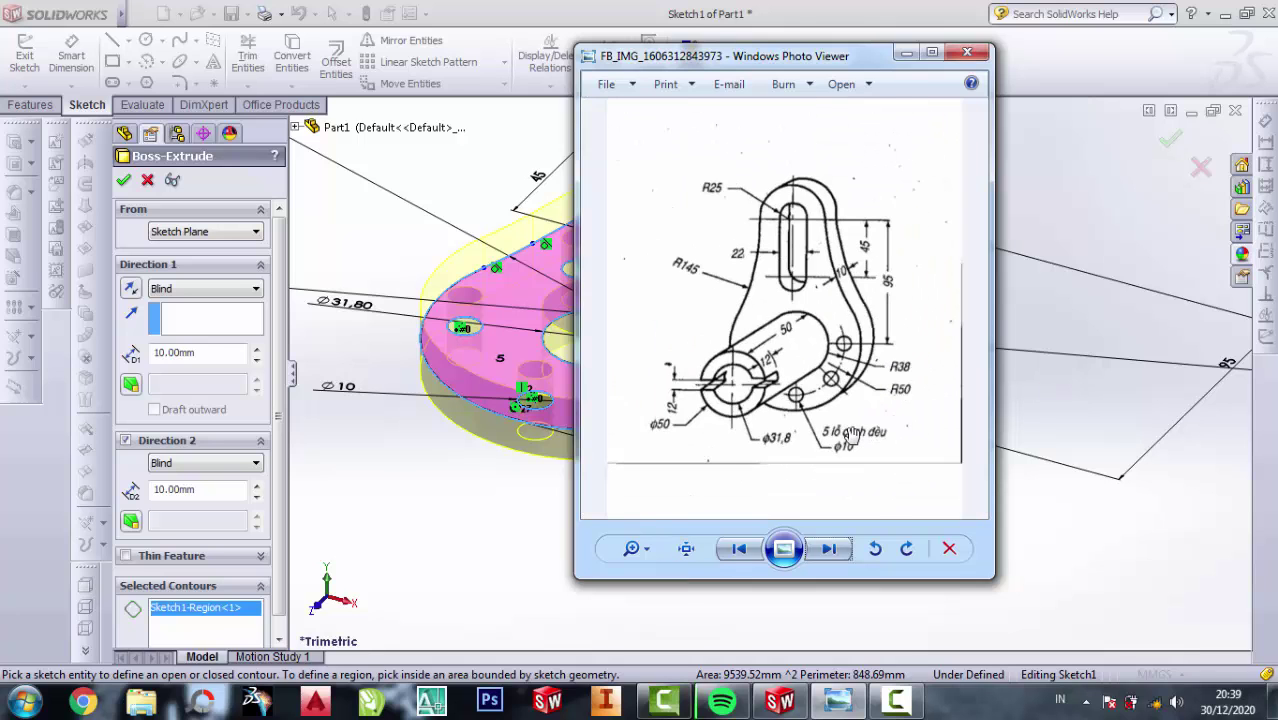
{"action": "scroll", "coordinate": [850, 295], "scroll_direction": "up", "scroll_amount": 3}
{"action": "left_click", "coordinate": [900, 55]}
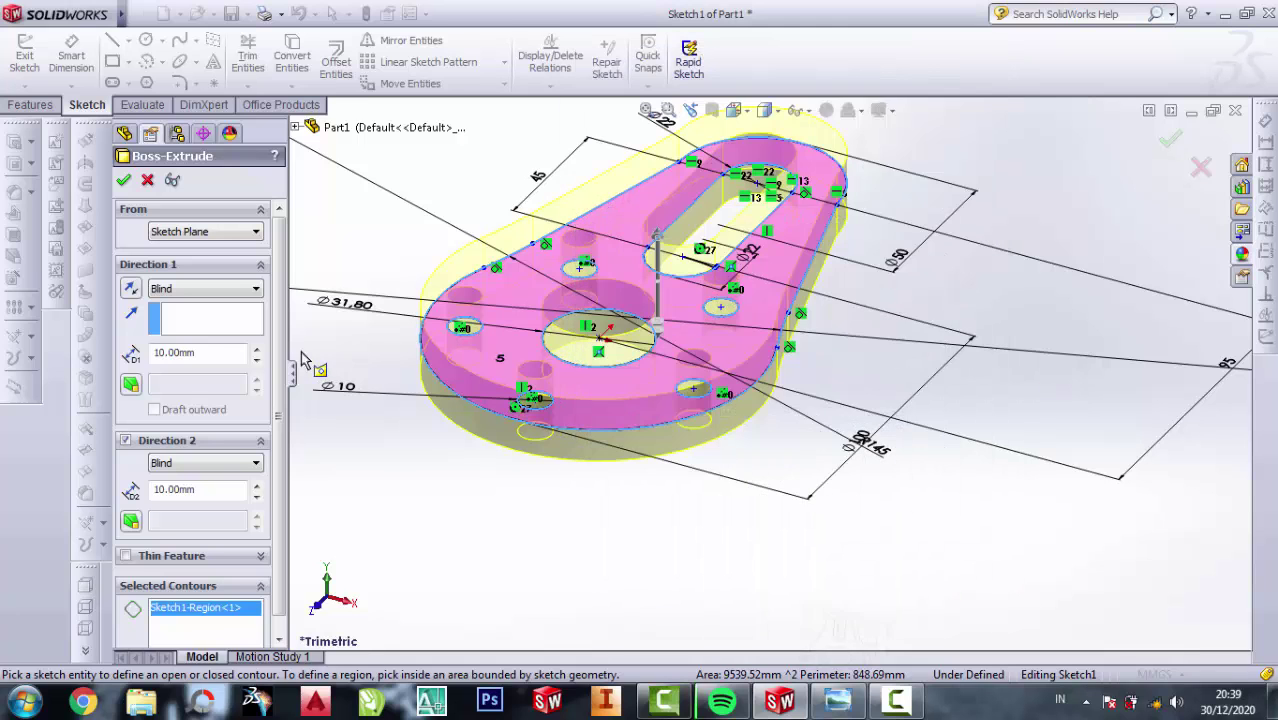
{"action": "scroll", "coordinate": [287, 393], "scroll_direction": "down", "scroll_amount": 1}
Set both extrusion depths to 5 mm and accept to create the plate.
{"action": "left_click_drag", "start_coordinate": [212, 343], "coordinate": [106, 320]}
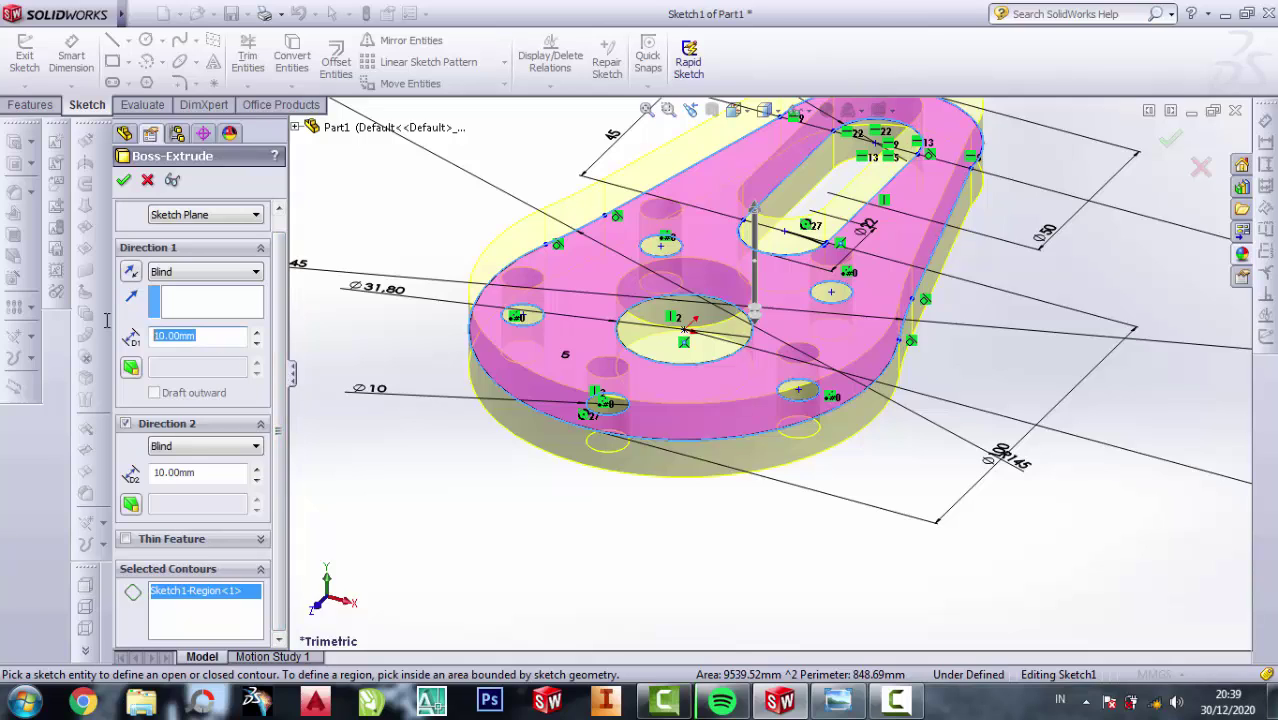
{"action": "type", "text": "5"}
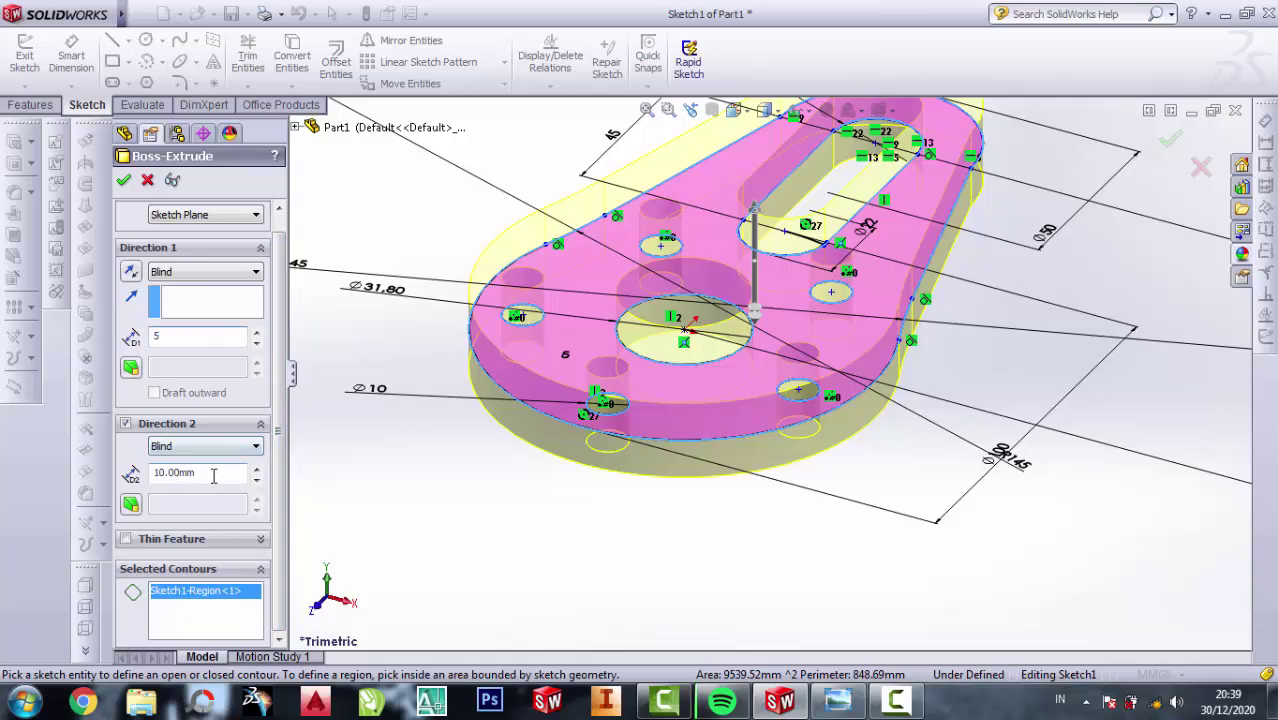
{"action": "left_click_drag", "start_coordinate": [213, 476], "coordinate": [140, 468]}
{"action": "type", "text": "5"}
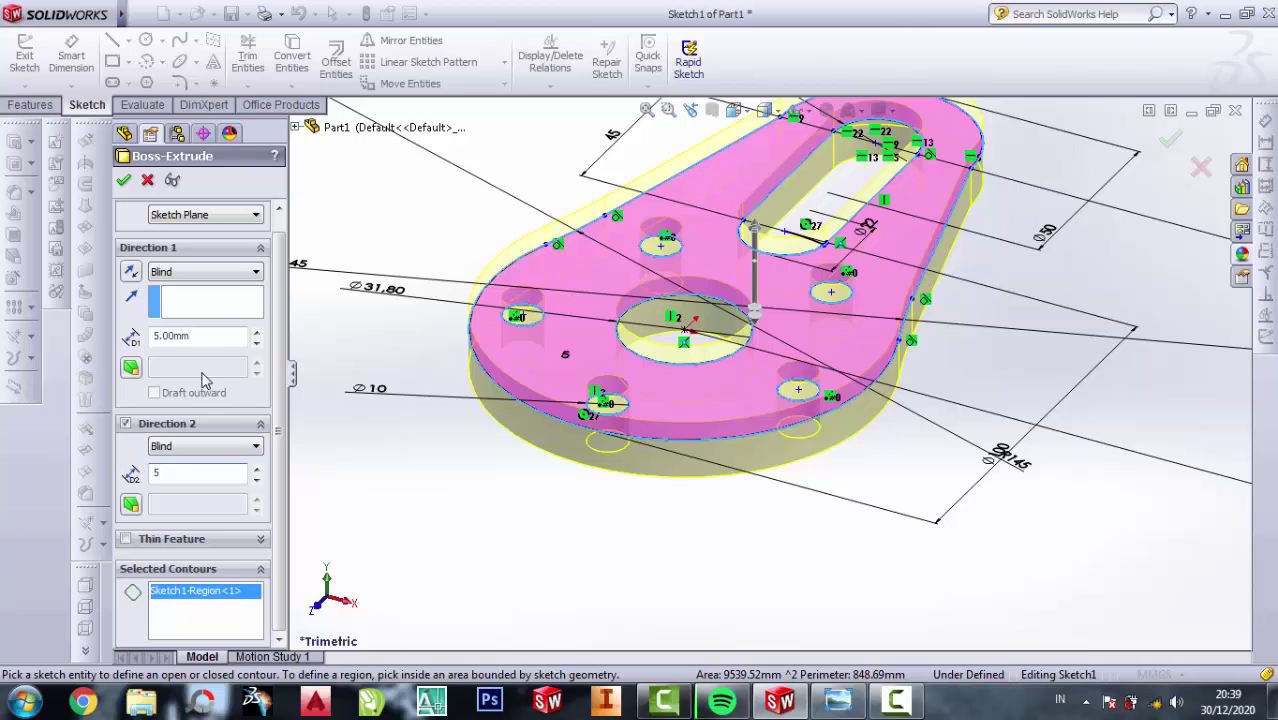
{"action": "left_click", "coordinate": [203, 334]}
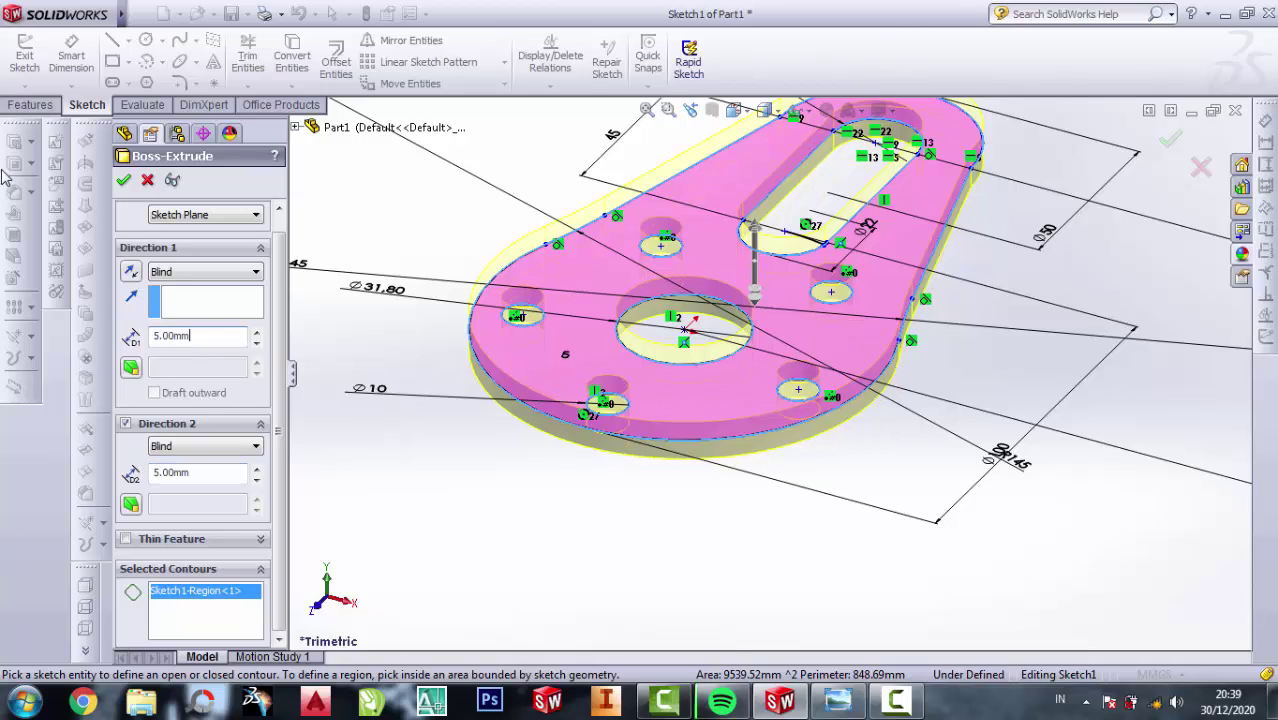
{"action": "left_click", "coordinate": [123, 183]}
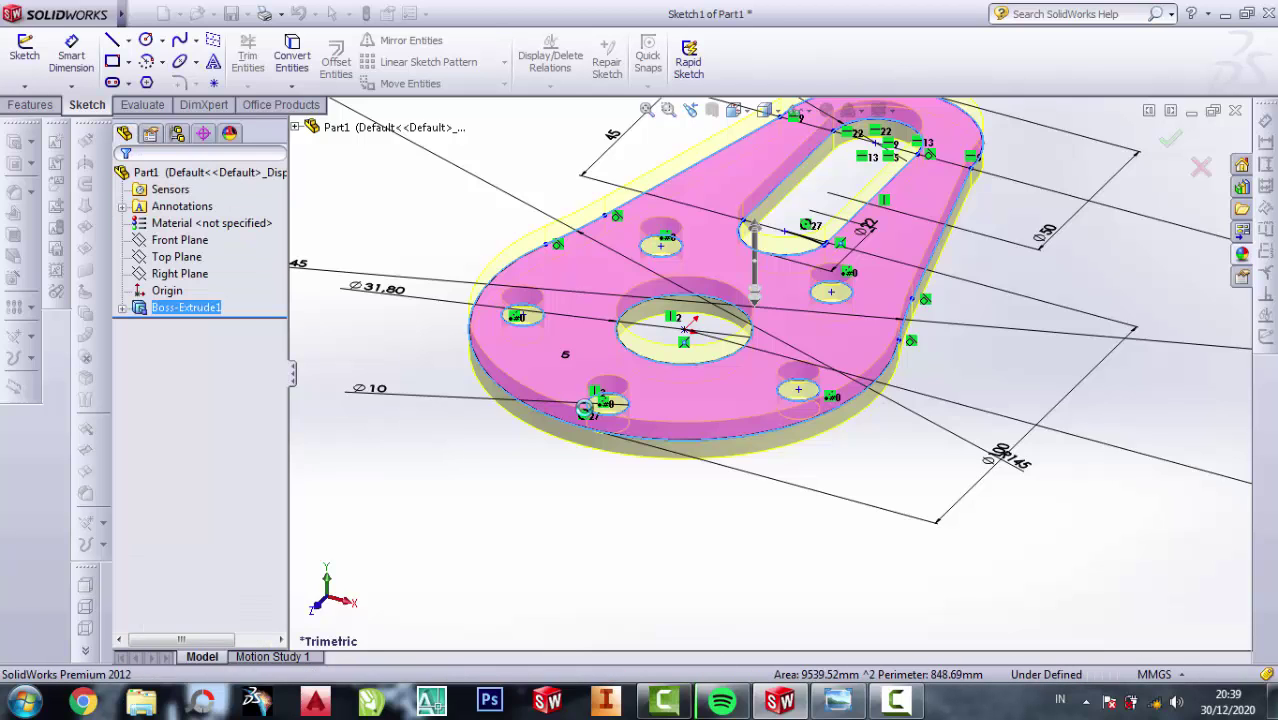
Select the plate's top face and view it Normal To for sketching.
{"action": "scroll", "coordinate": [884, 250], "scroll_direction": "down", "scroll_amount": 1}
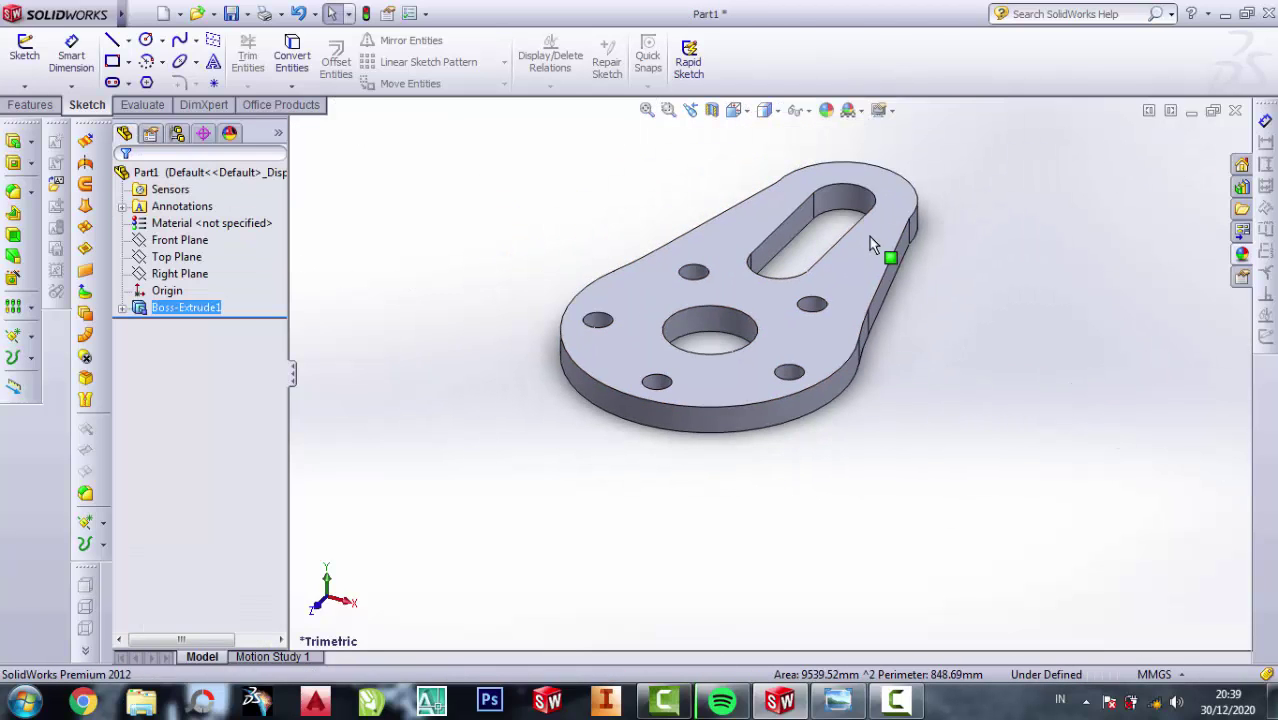
{"action": "middle_click_drag", "start_coordinate": [884, 250], "coordinate": [922, 403], "text": "ctrl"}
{"action": "left_click", "coordinate": [838, 702]}
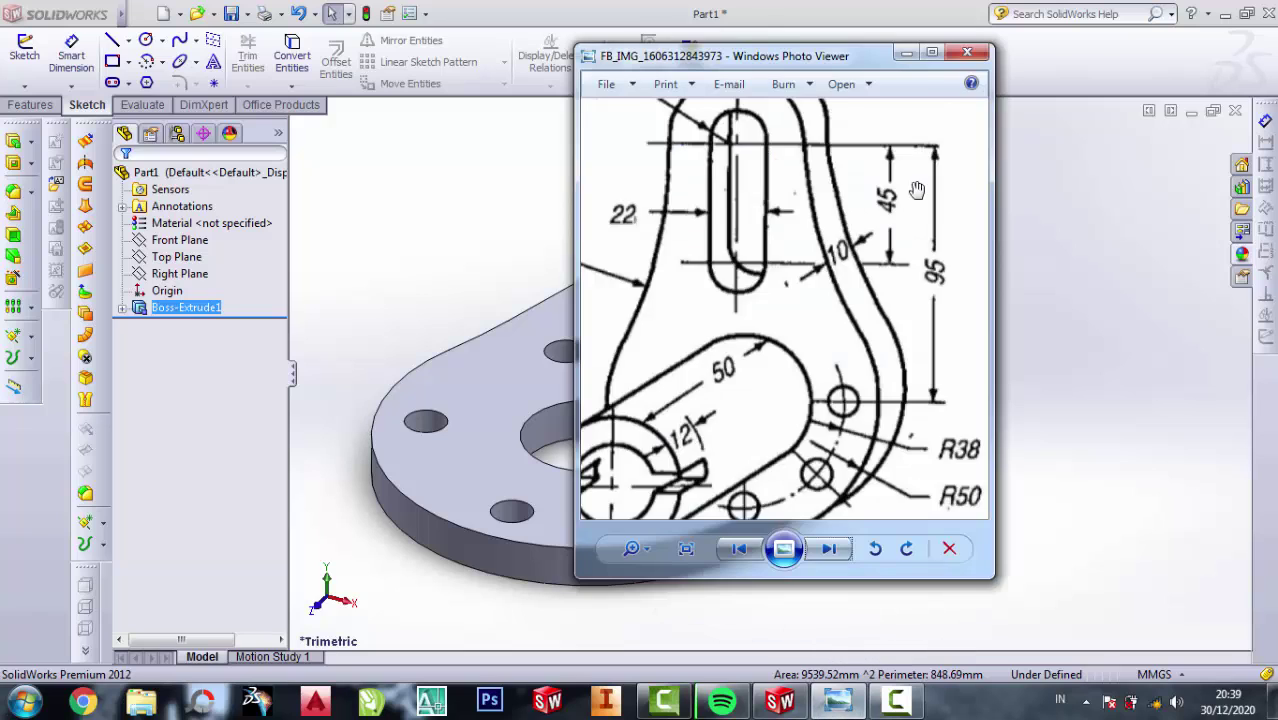
{"action": "scroll", "coordinate": [780, 314], "scroll_direction": "up", "scroll_amount": 2}
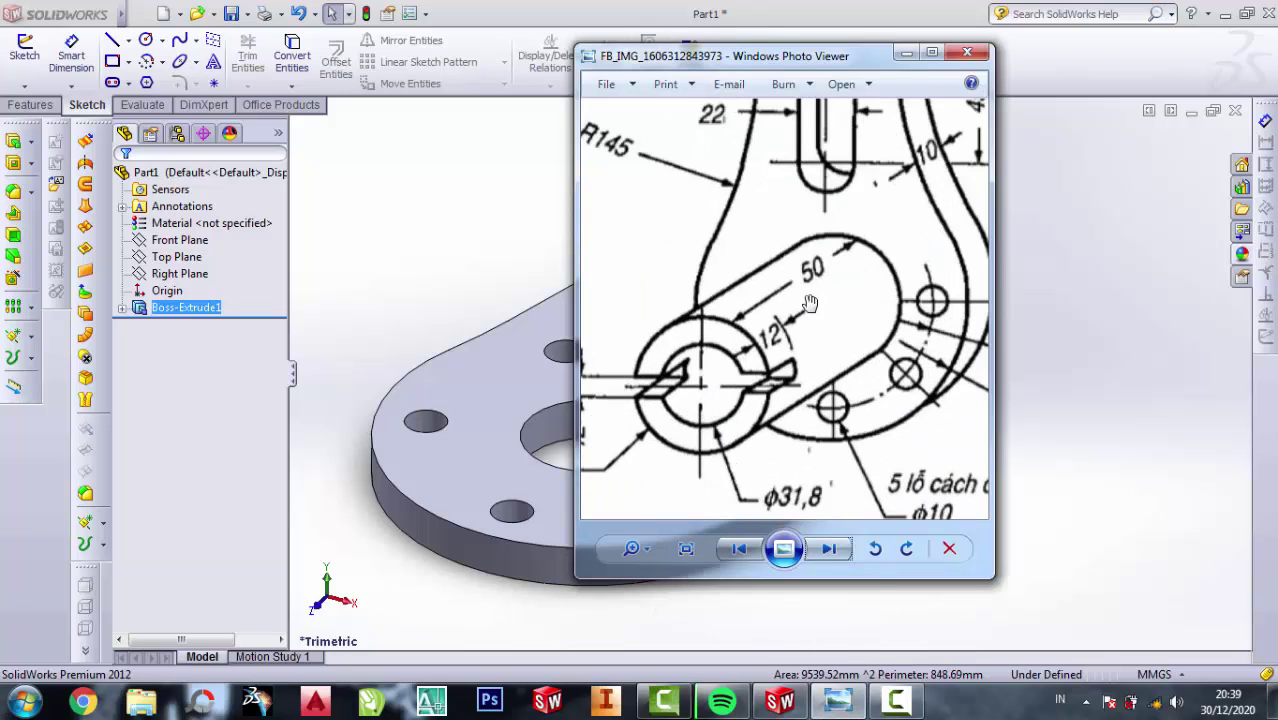
{"action": "scroll", "coordinate": [810, 303], "scroll_direction": "down", "scroll_amount": 1}
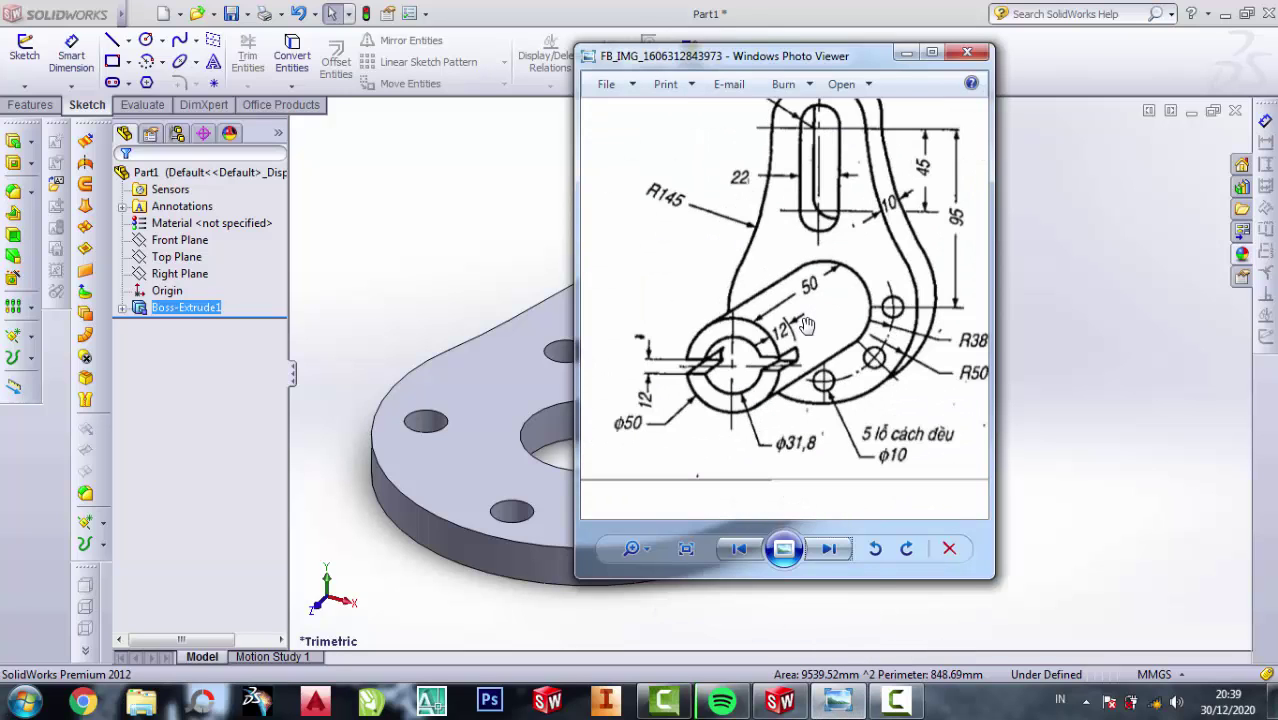
{"action": "left_click", "coordinate": [468, 350]}
{"action": "left_click", "coordinate": [655, 389]}
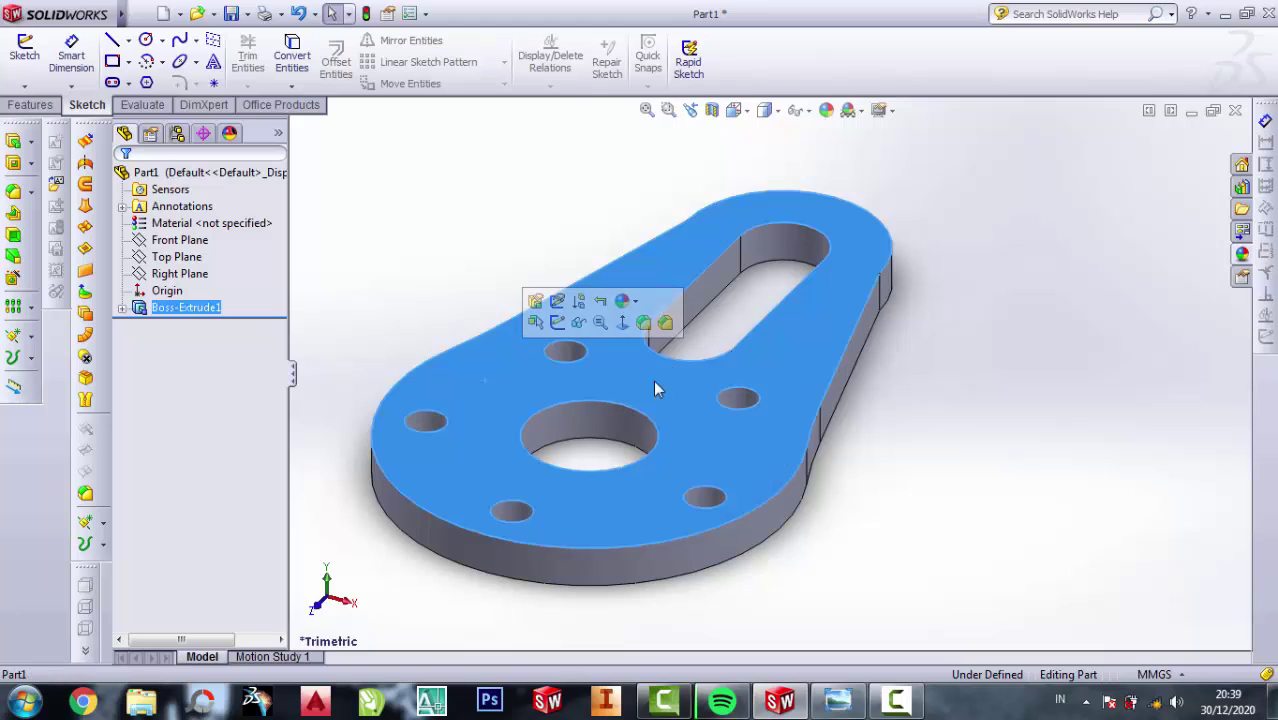
{"action": "left_click", "coordinate": [622, 322]}
{"action": "scroll", "coordinate": [922, 450], "scroll_direction": "down", "scroll_amount": 2}
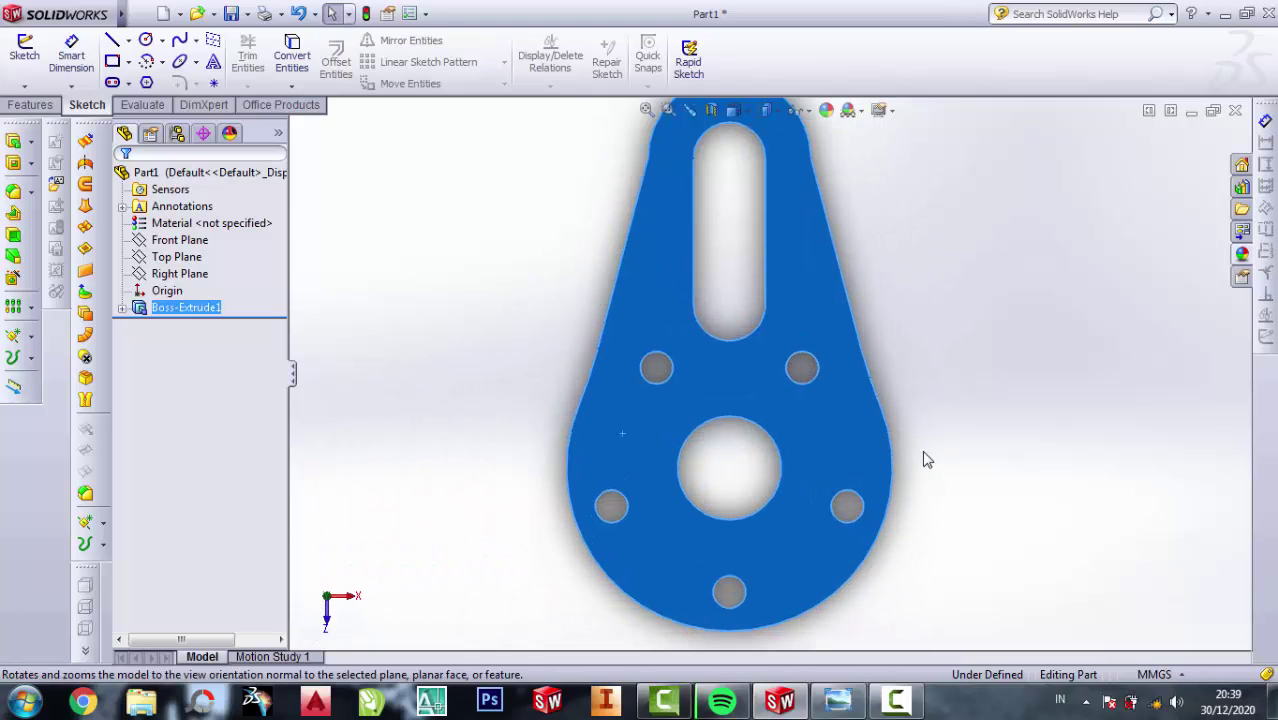
{"action": "scroll", "coordinate": [922, 450], "scroll_direction": "down", "scroll_amount": 1}
Sketch a circle centred on the bore and dimension it to Ø50 mm.
{"action": "left_click", "coordinate": [148, 45]}
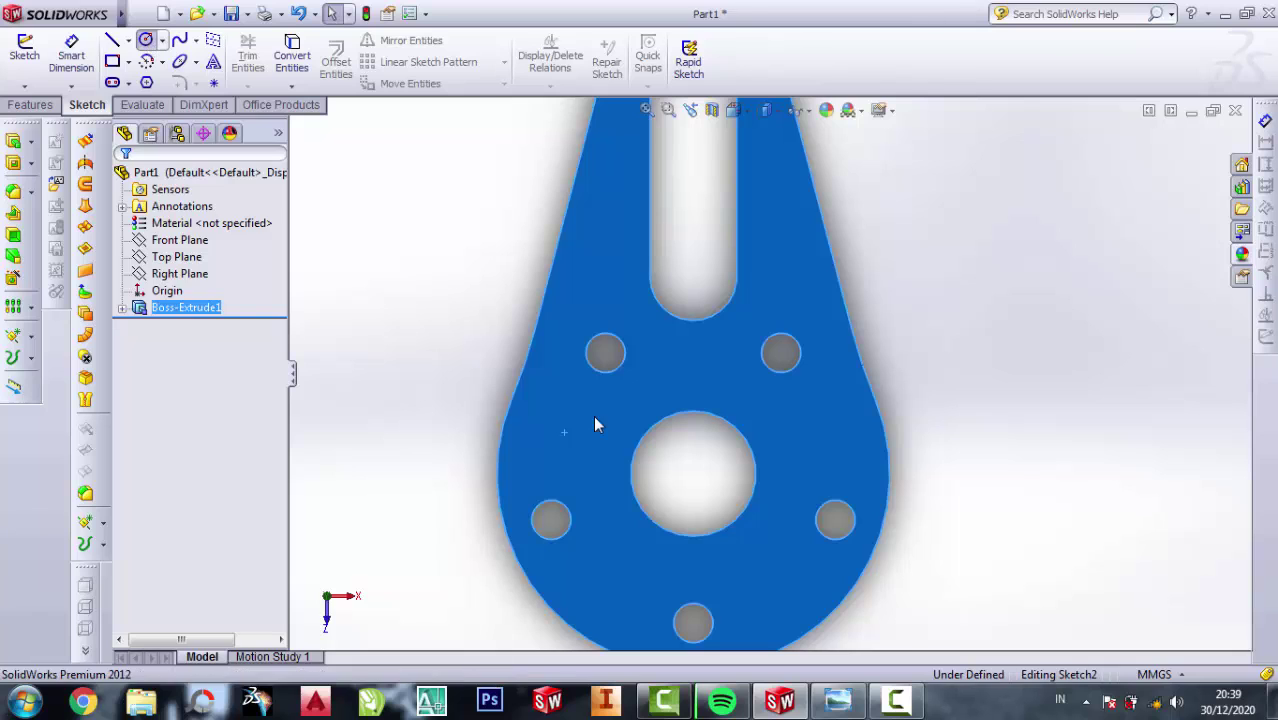
{"action": "left_click", "coordinate": [693, 472]}
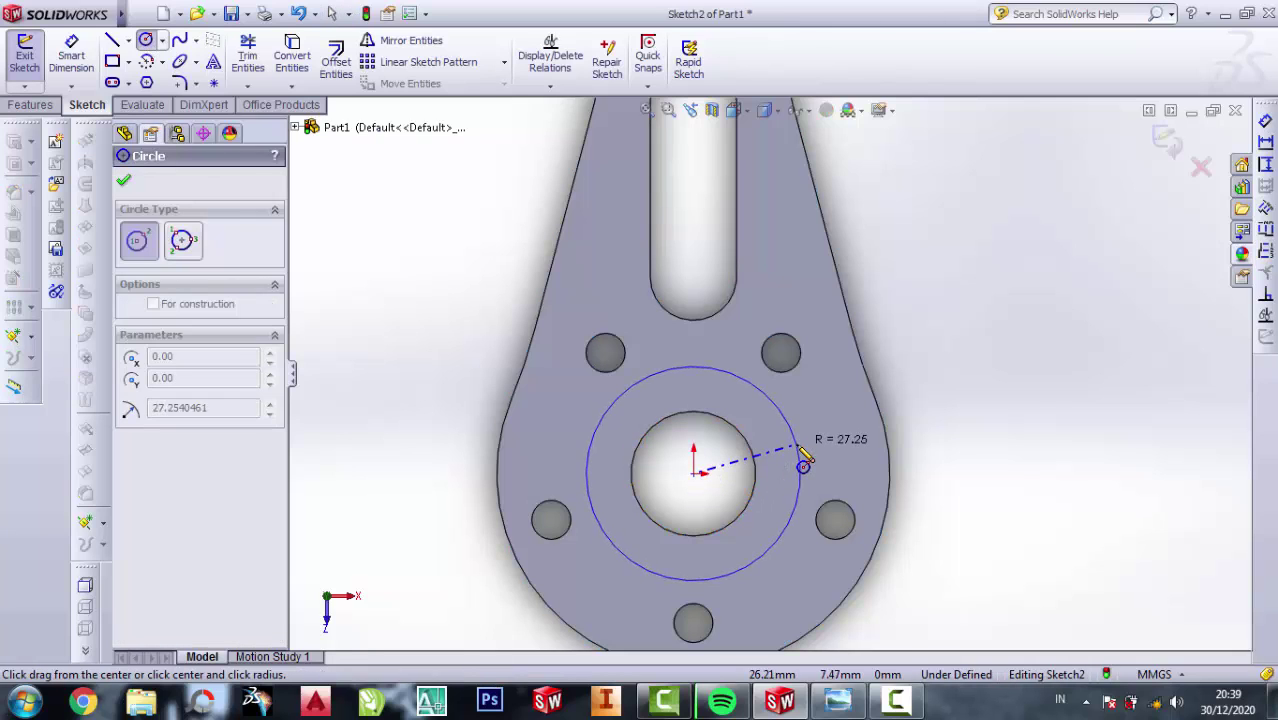
{"action": "left_click", "coordinate": [795, 500]}
{"action": "left_click", "coordinate": [71, 55]}
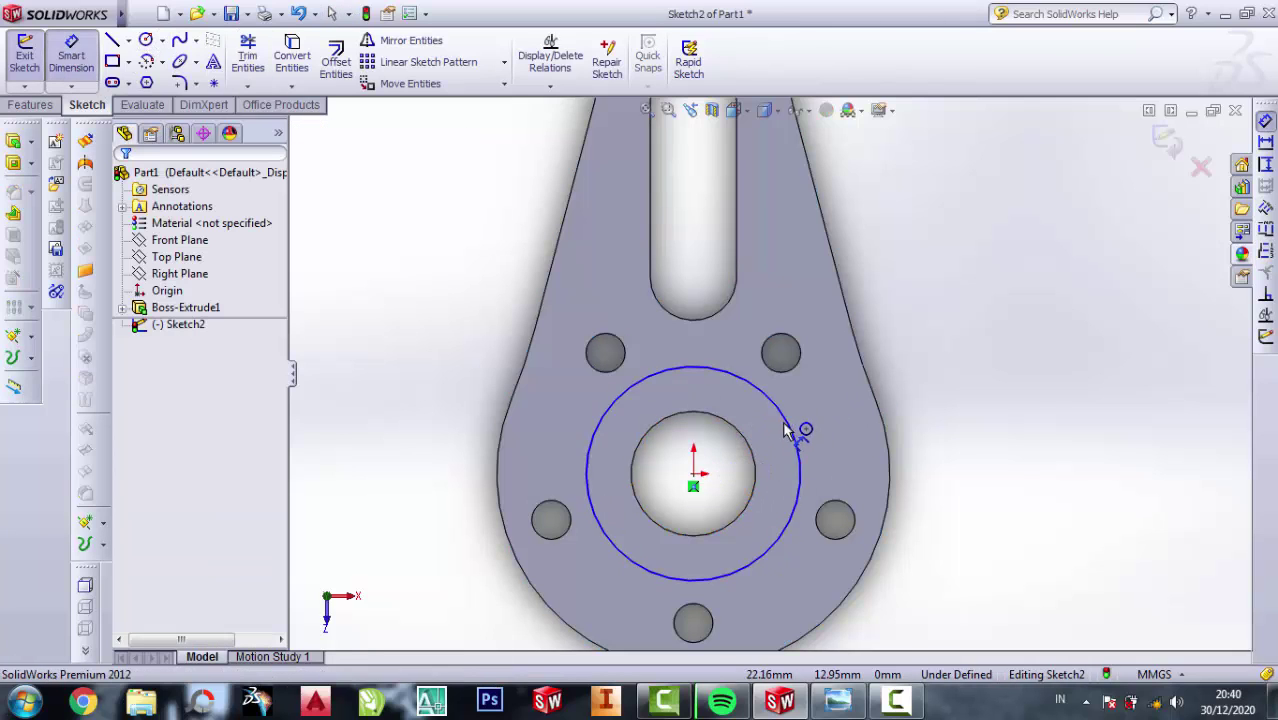
{"action": "left_click", "coordinate": [797, 430]}
{"action": "left_click", "coordinate": [983, 376]}
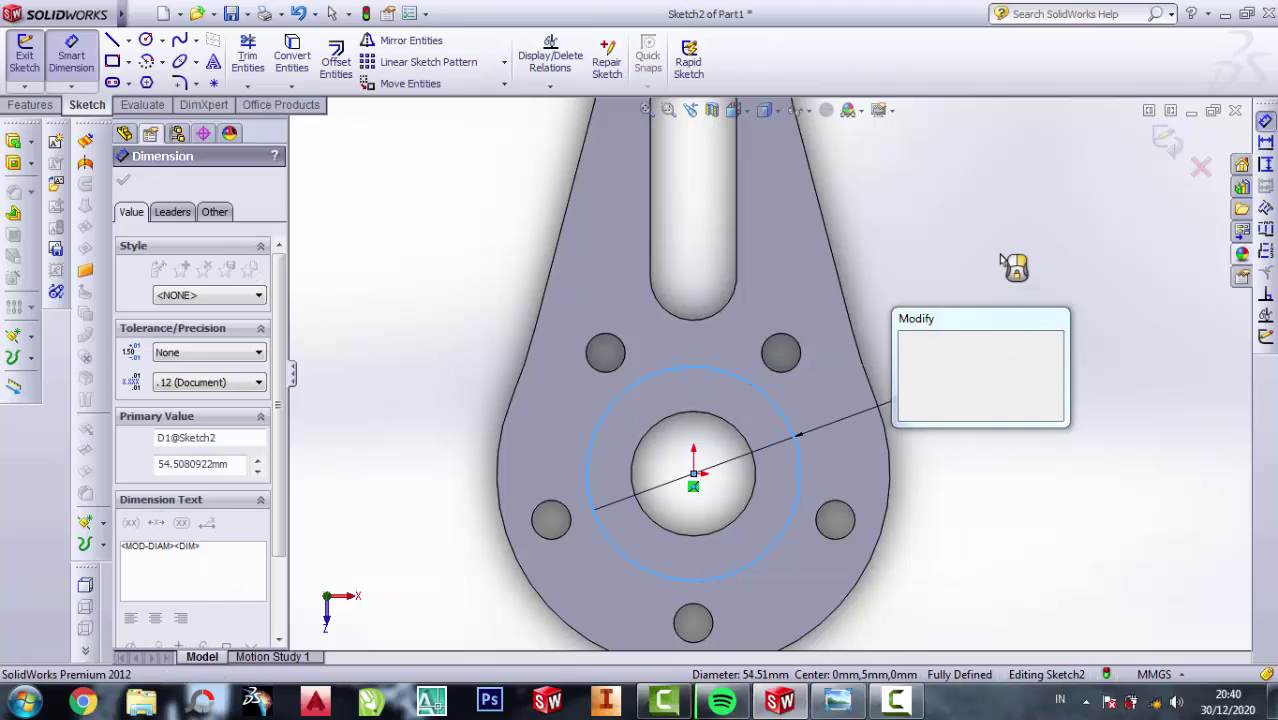
{"action": "type", "text": "50"}
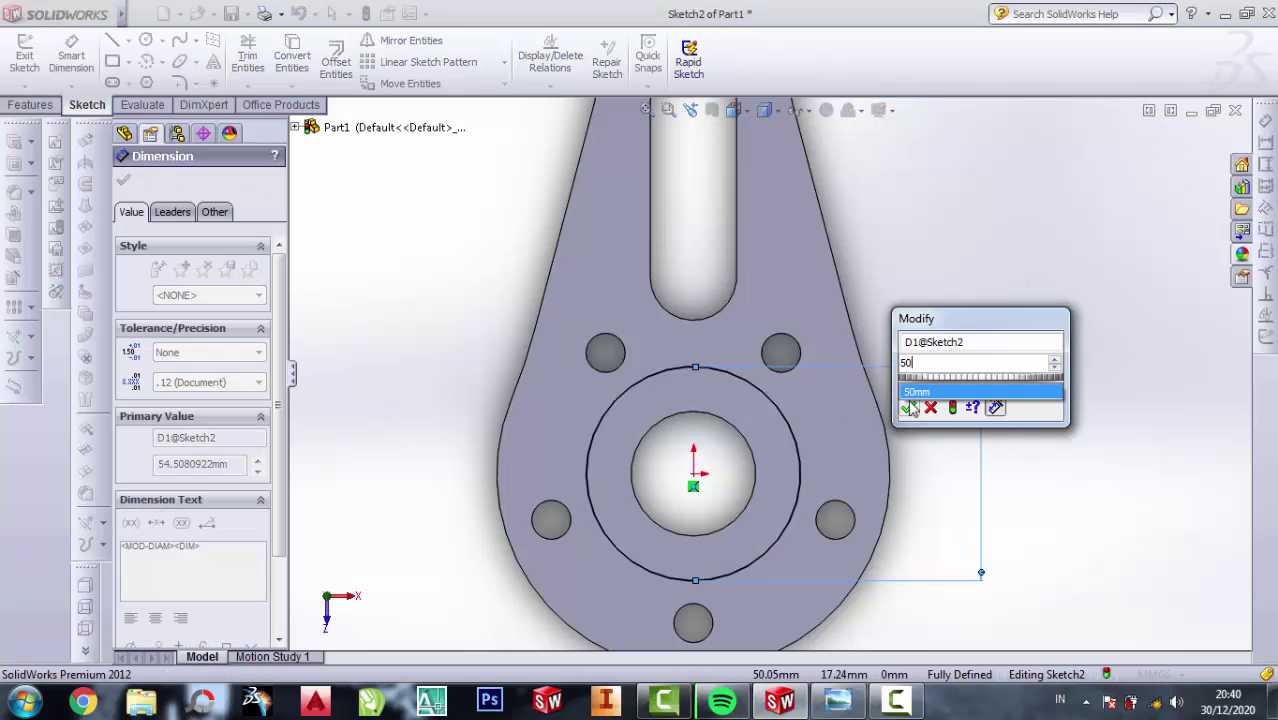
{"action": "left_click", "coordinate": [910, 407]}
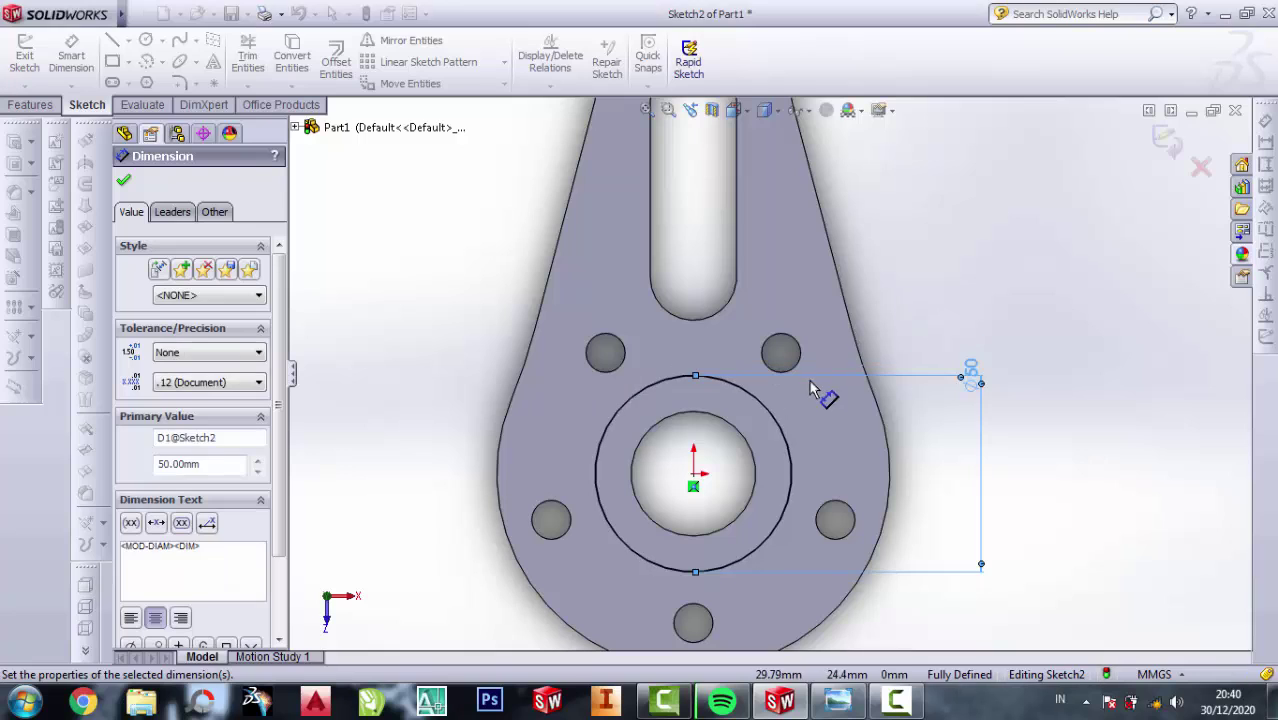
Convert the central bore's edge into the sketch.
{"action": "left_click", "coordinate": [741, 440]}
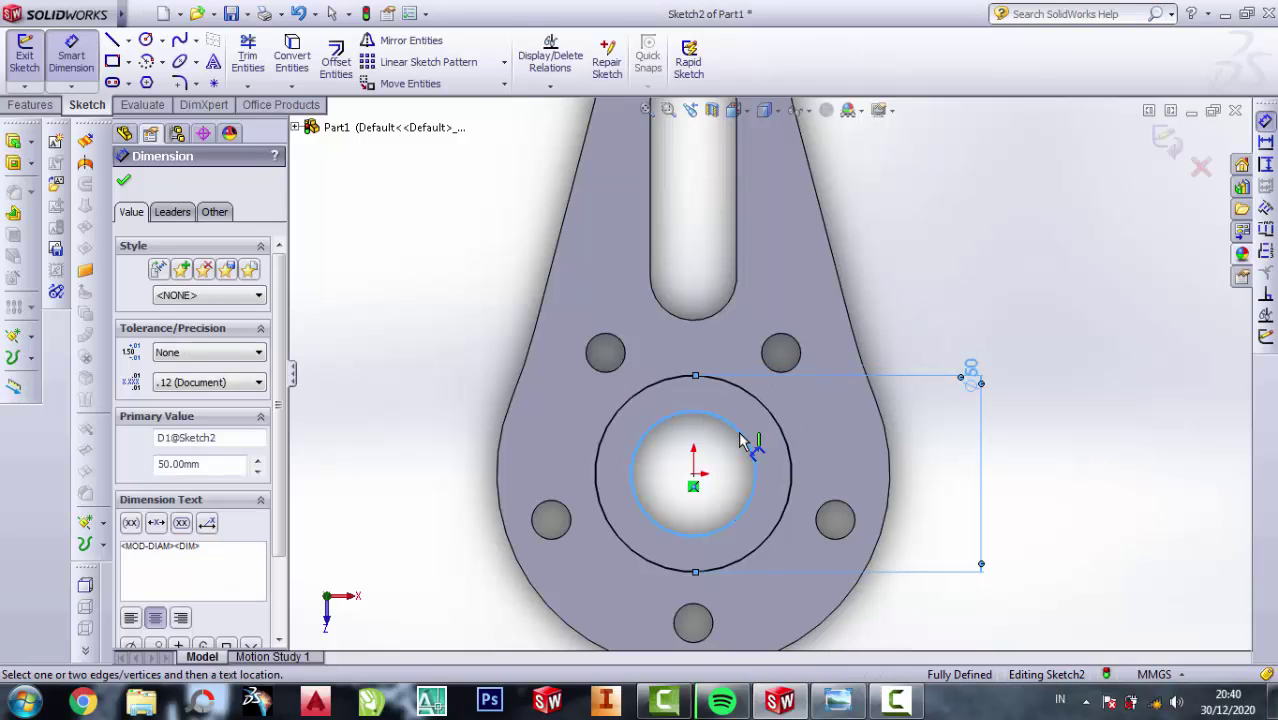
{"action": "left_click", "coordinate": [298, 60]}
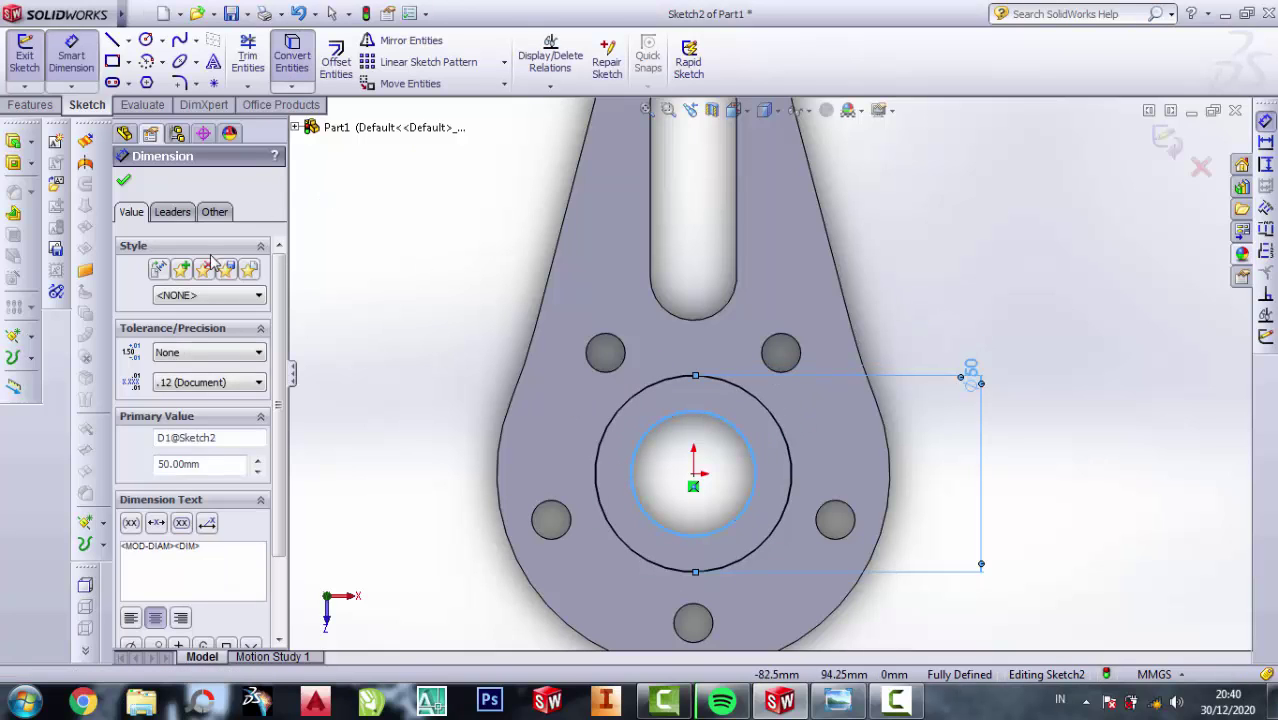
{"action": "key", "text": "Escape"}
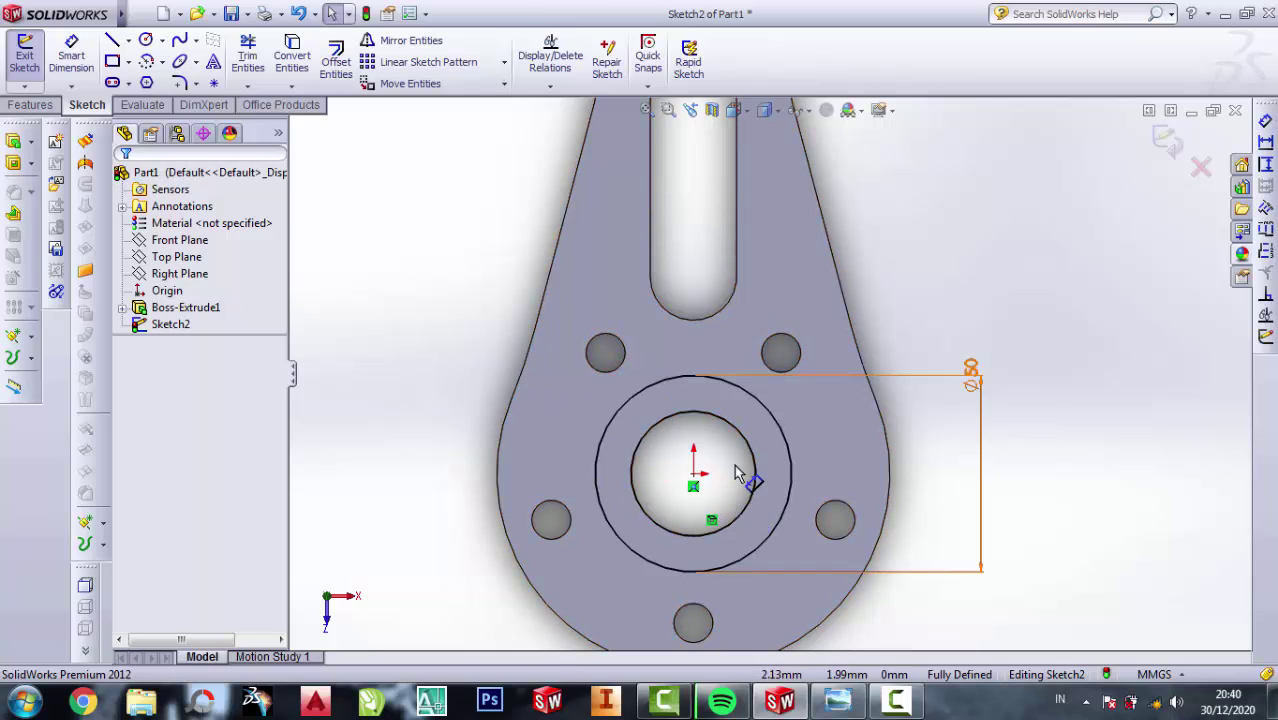
Extrude the ring sketch 50 mm Blind into the hub boss and orbit to view it.
{"action": "left_click", "coordinate": [14, 141]}
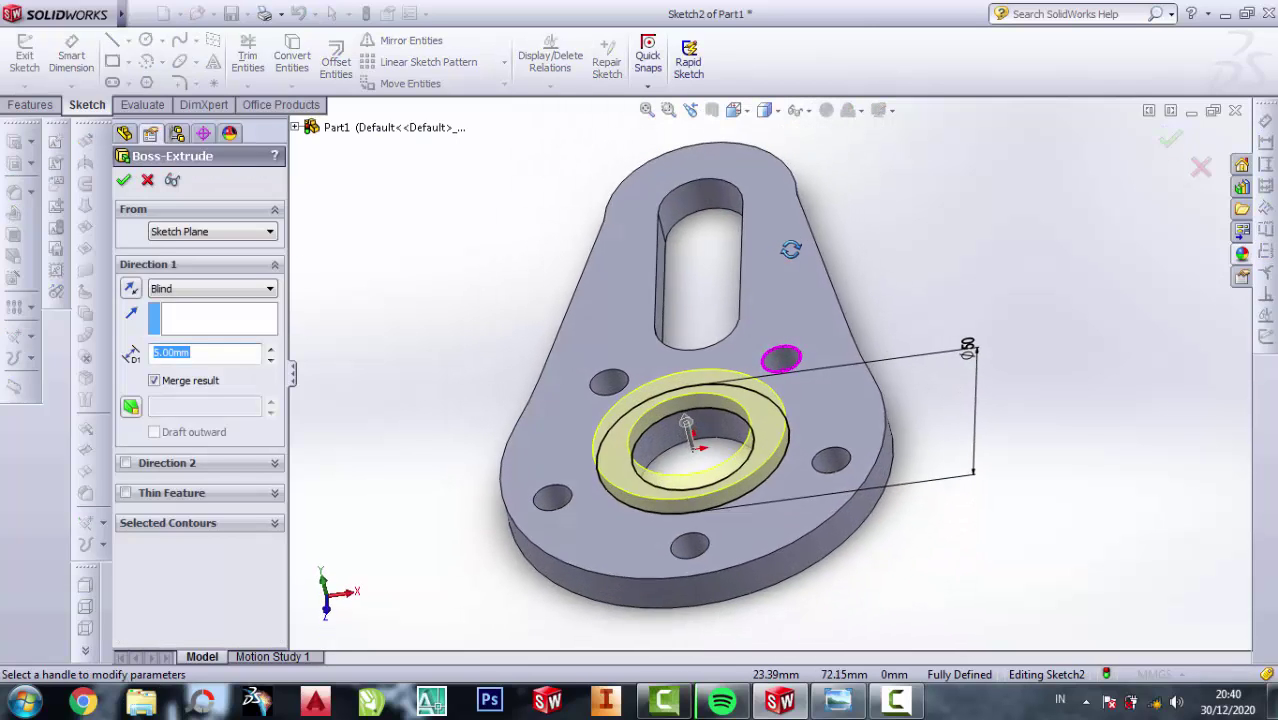
{"action": "left_click", "coordinate": [838, 700]}
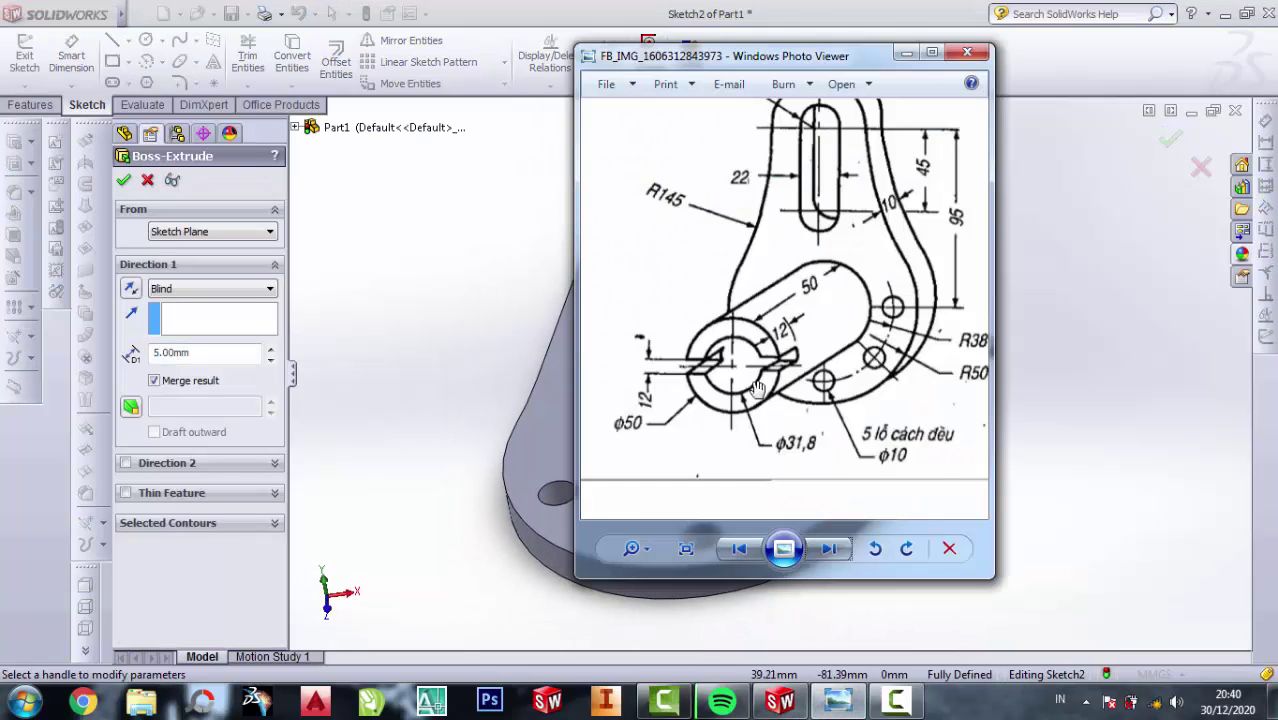
{"action": "scroll", "coordinate": [757, 388], "scroll_direction": "up", "scroll_amount": 2}
{"action": "left_click", "coordinate": [240, 352]}
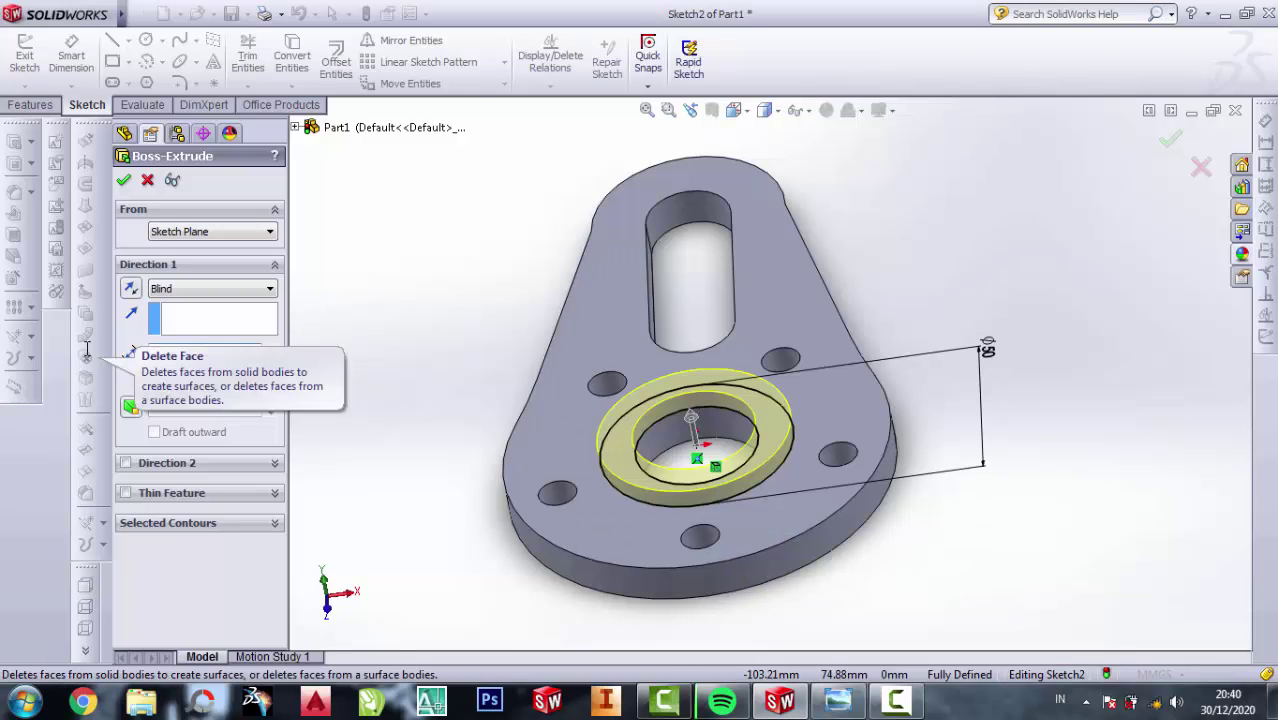
{"action": "type", "text": "50.00mm"}
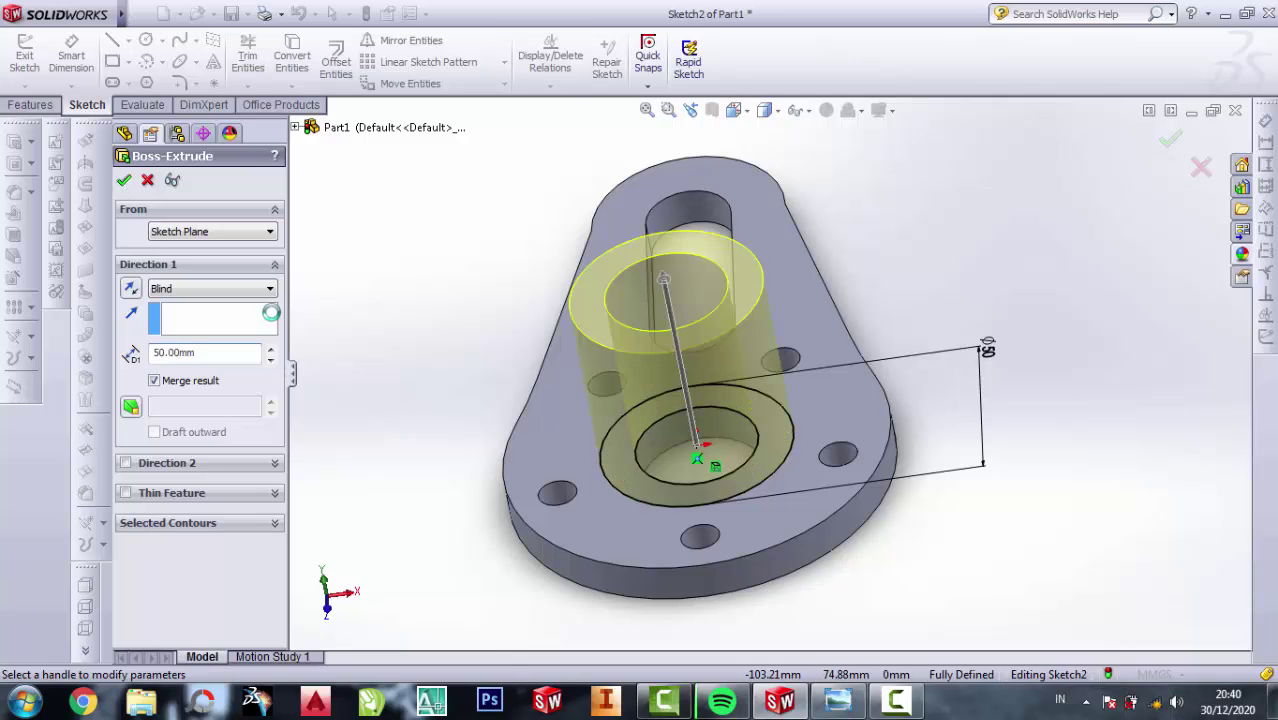
{"action": "left_click", "coordinate": [123, 180]}
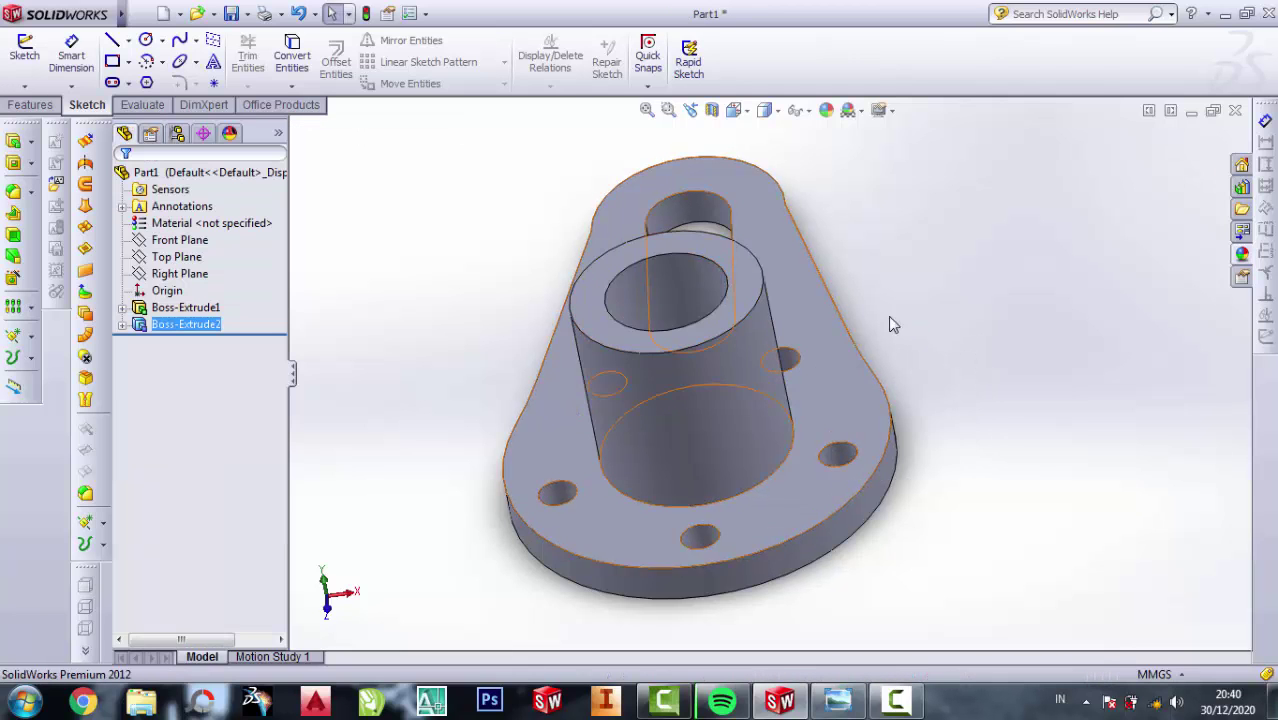
{"action": "mouse_move", "coordinate": [889, 322]}
{"action": "middle_mouse_down"}
{"action": "mouse_move", "coordinate": [827, 334]}
{"action": "mouse_move", "coordinate": [840, 380]}
{"action": "middle_mouse_up"}
Place the reference drawing beside the model to compare the Ø50 hub with the 12 mm keyway detail.
{"action": "left_click", "coordinate": [857, 697]}
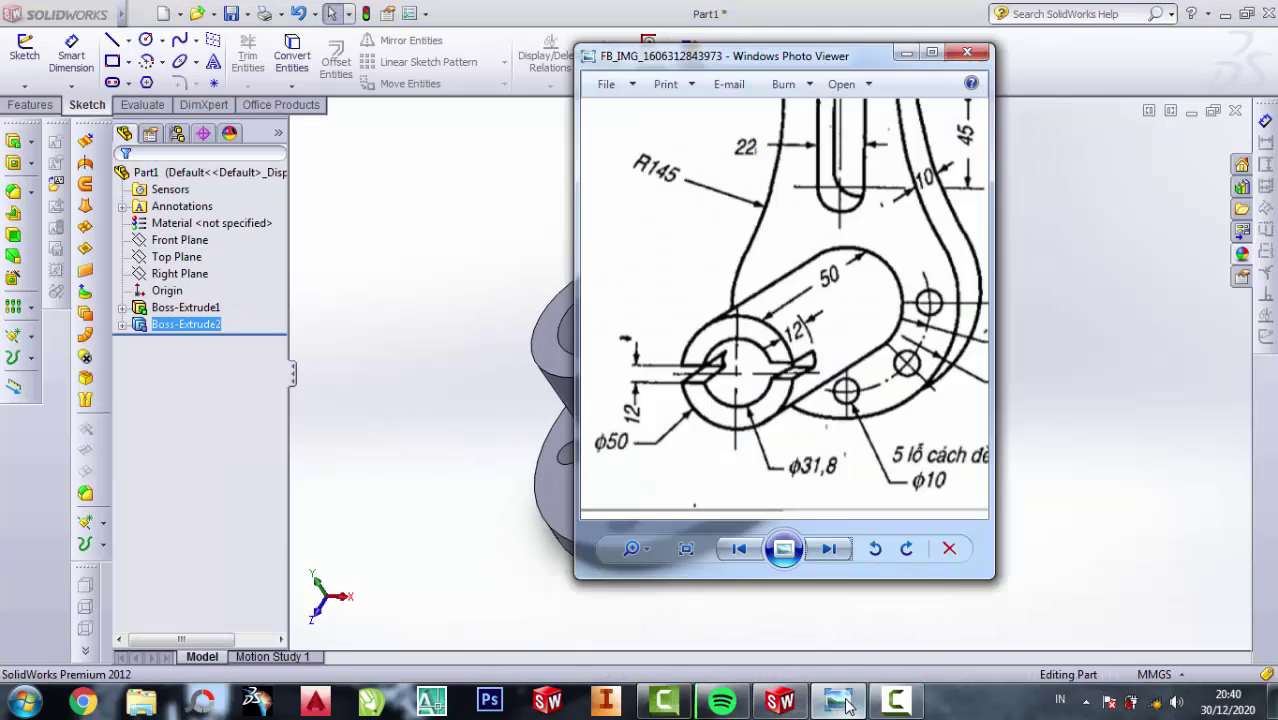
{"action": "scroll", "coordinate": [828, 338], "scroll_direction": "up", "scroll_amount": 1}
{"action": "scroll", "coordinate": [818, 335], "scroll_direction": "down", "scroll_amount": 2}
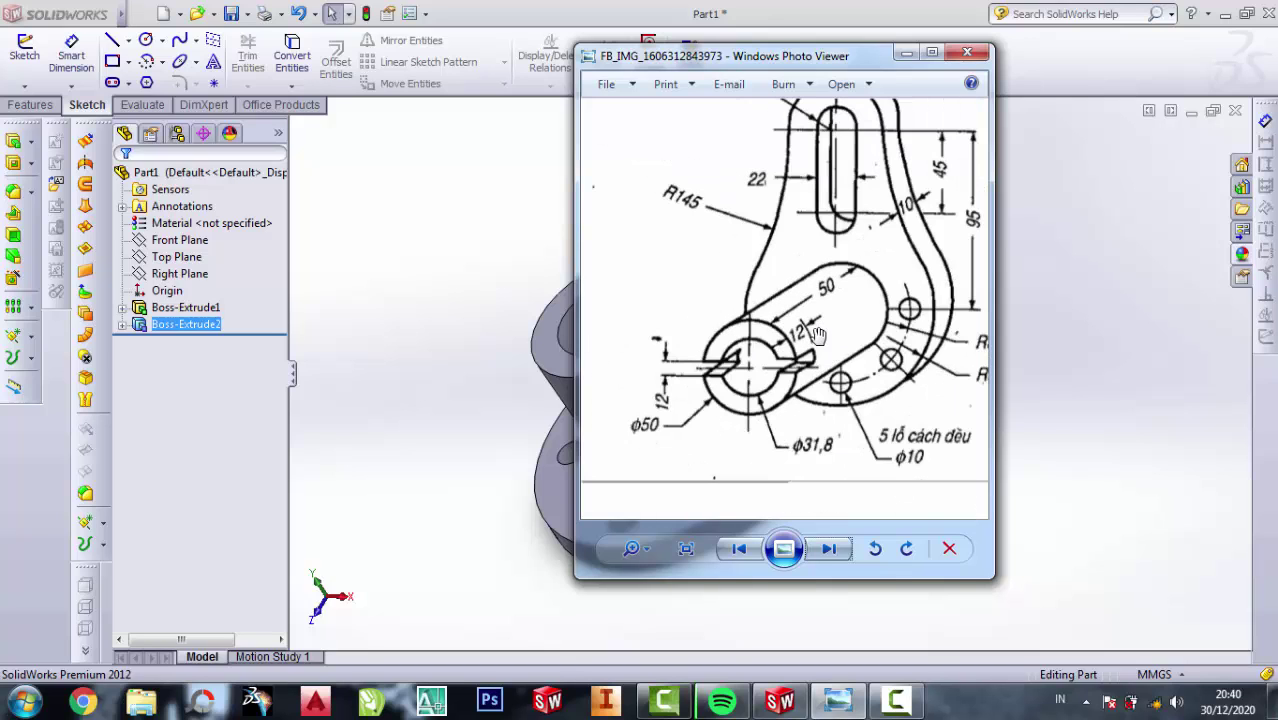
{"action": "scroll", "coordinate": [827, 348], "scroll_direction": "up", "scroll_amount": 1}
{"action": "scroll", "coordinate": [781, 298], "scroll_direction": "down", "scroll_amount": 1}
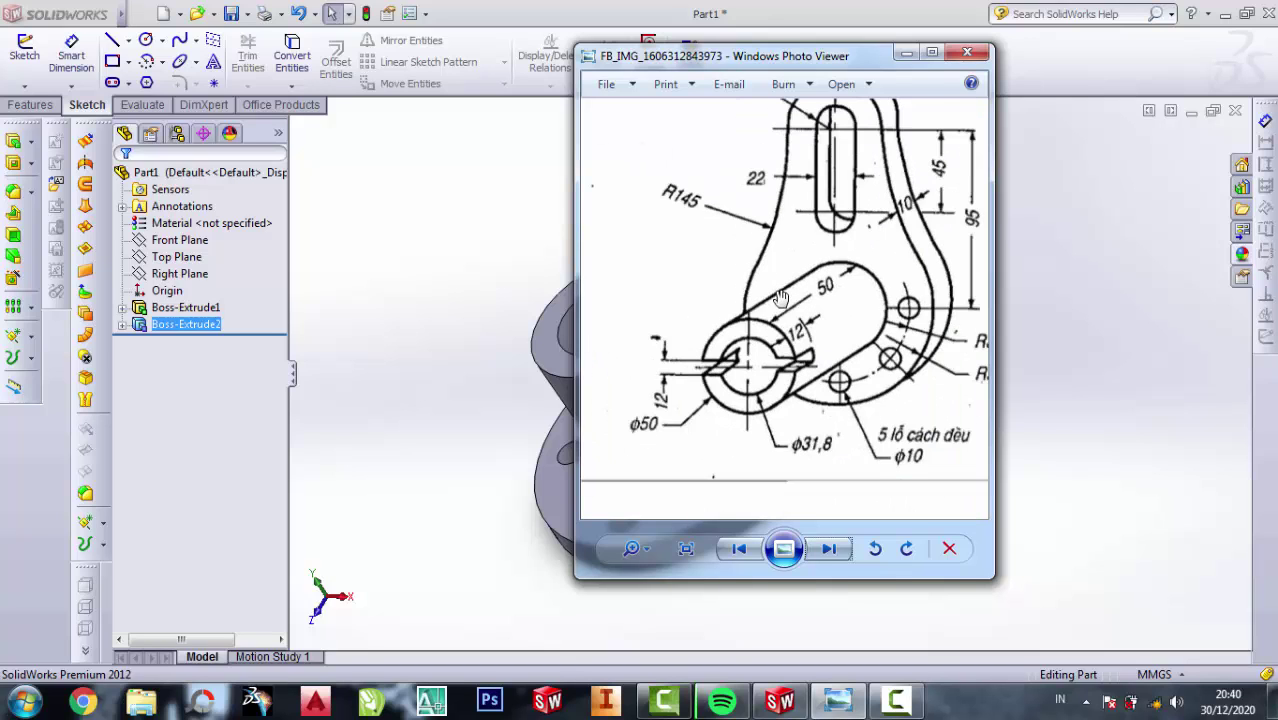
{"action": "left_click_drag", "start_coordinate": [800, 61], "coordinate": [1031, 75]}
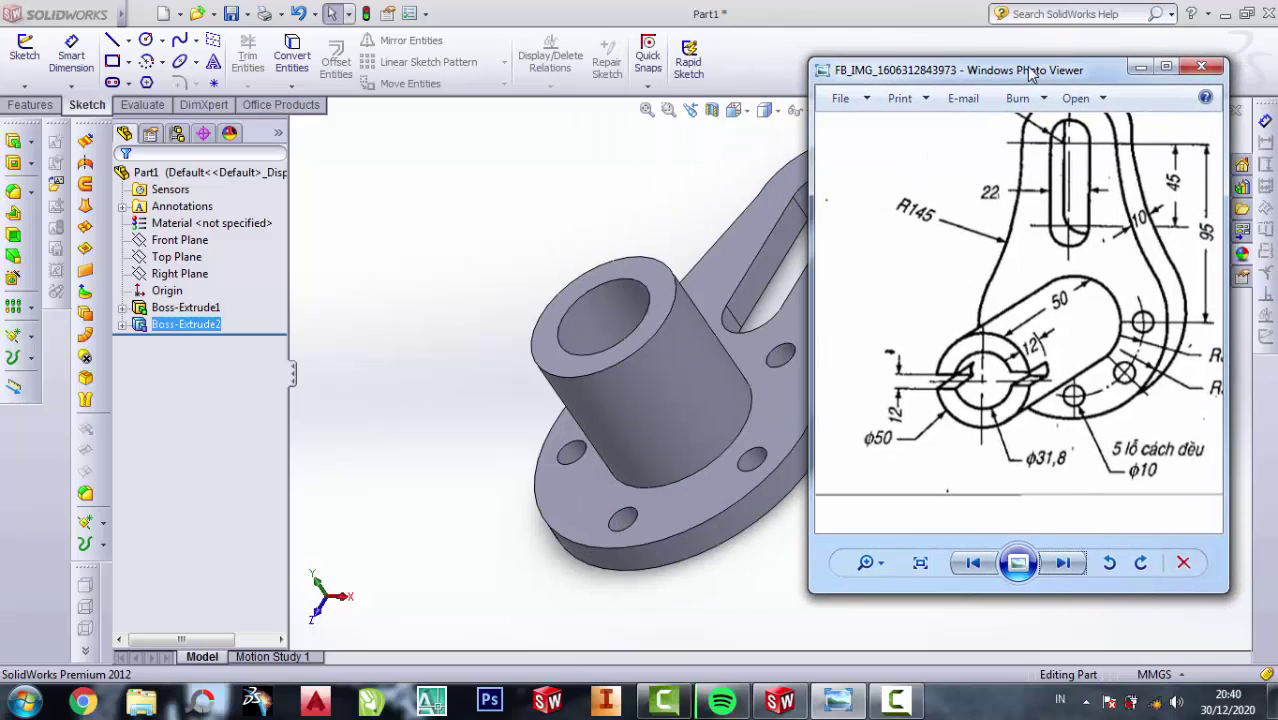
{"action": "scroll", "coordinate": [1035, 300], "scroll_direction": "up", "scroll_amount": 1}
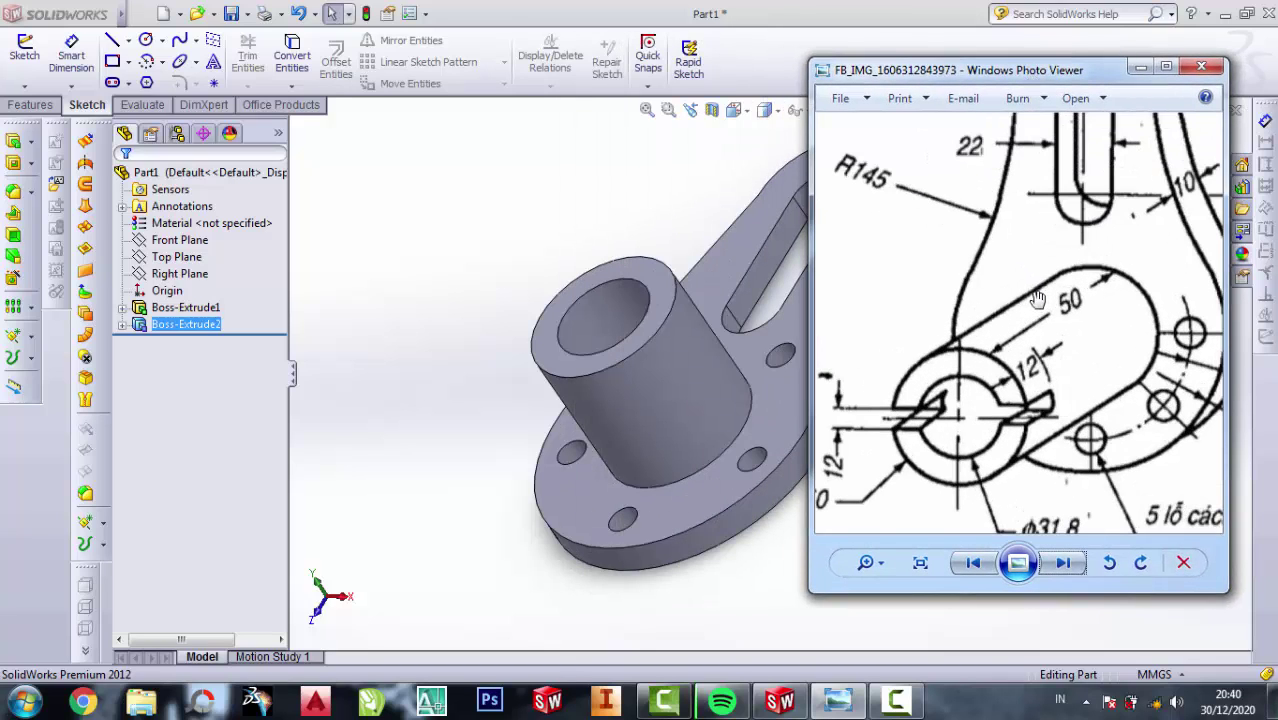
{"action": "scroll", "coordinate": [1037, 298], "scroll_direction": "down", "scroll_amount": 1}
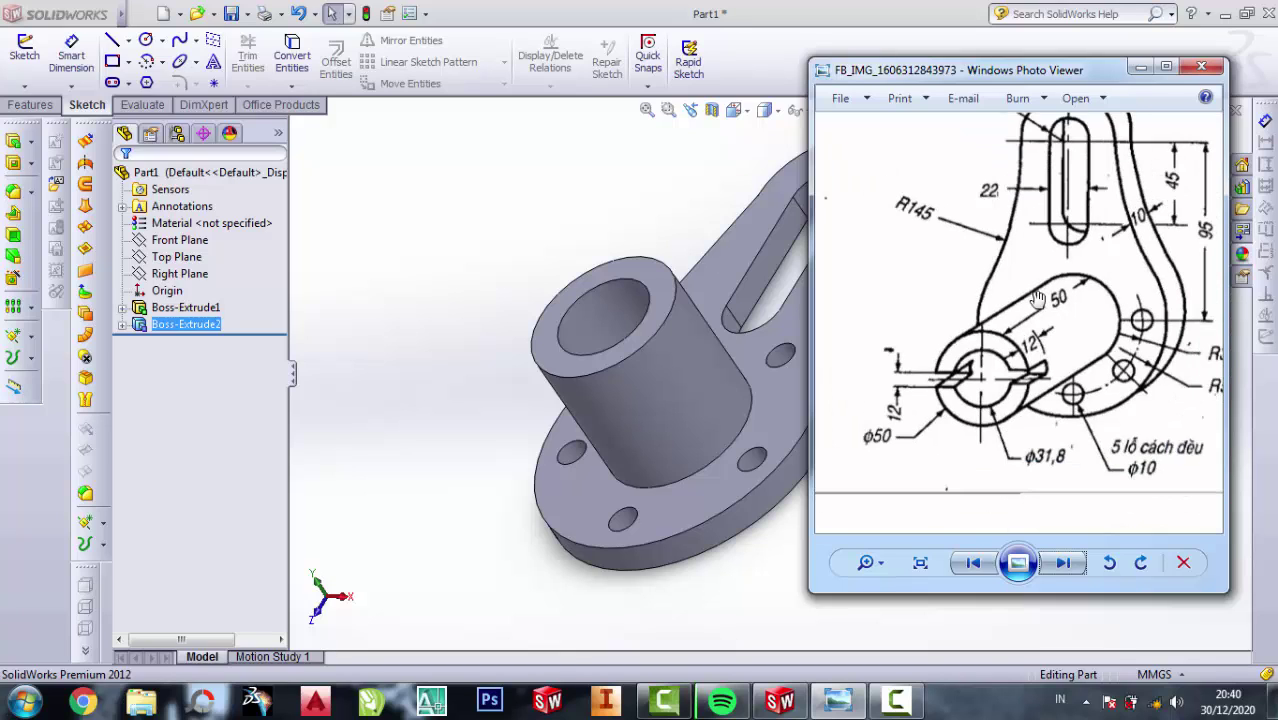
{"action": "scroll", "coordinate": [1041, 370], "scroll_direction": "up", "scroll_amount": 1}
{"action": "scroll", "coordinate": [1043, 303], "scroll_direction": "up", "scroll_amount": 1}
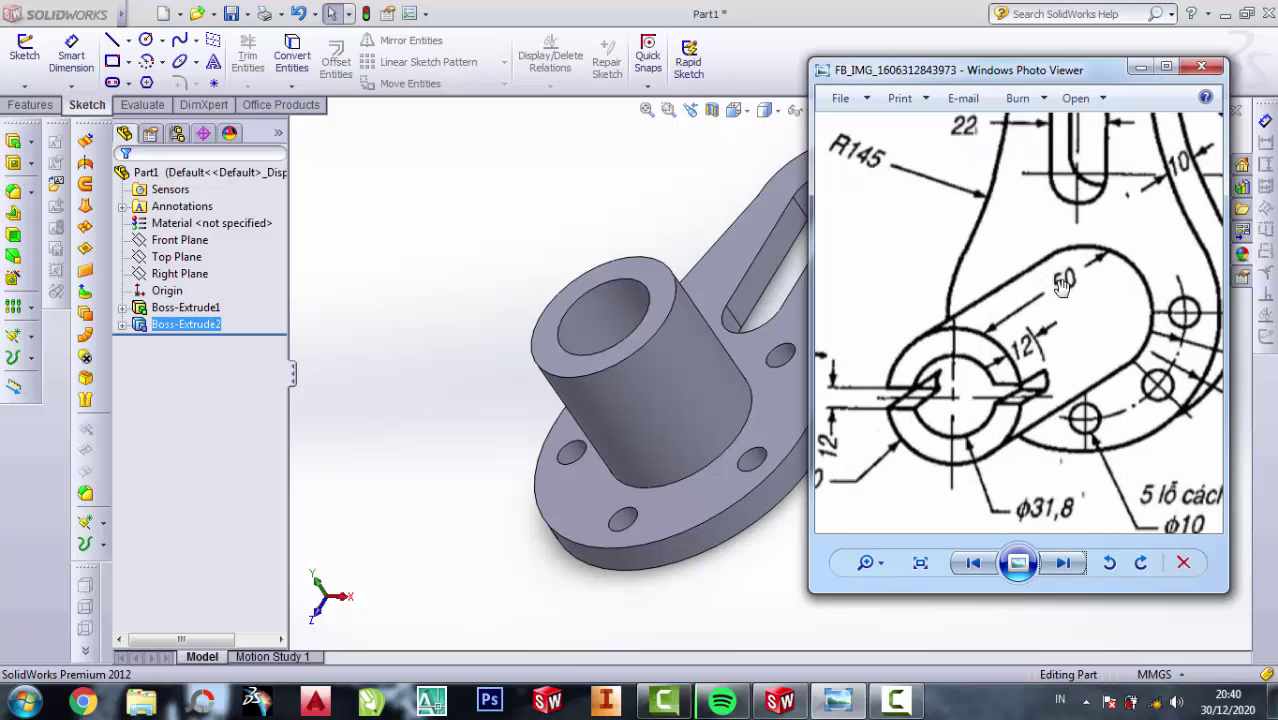
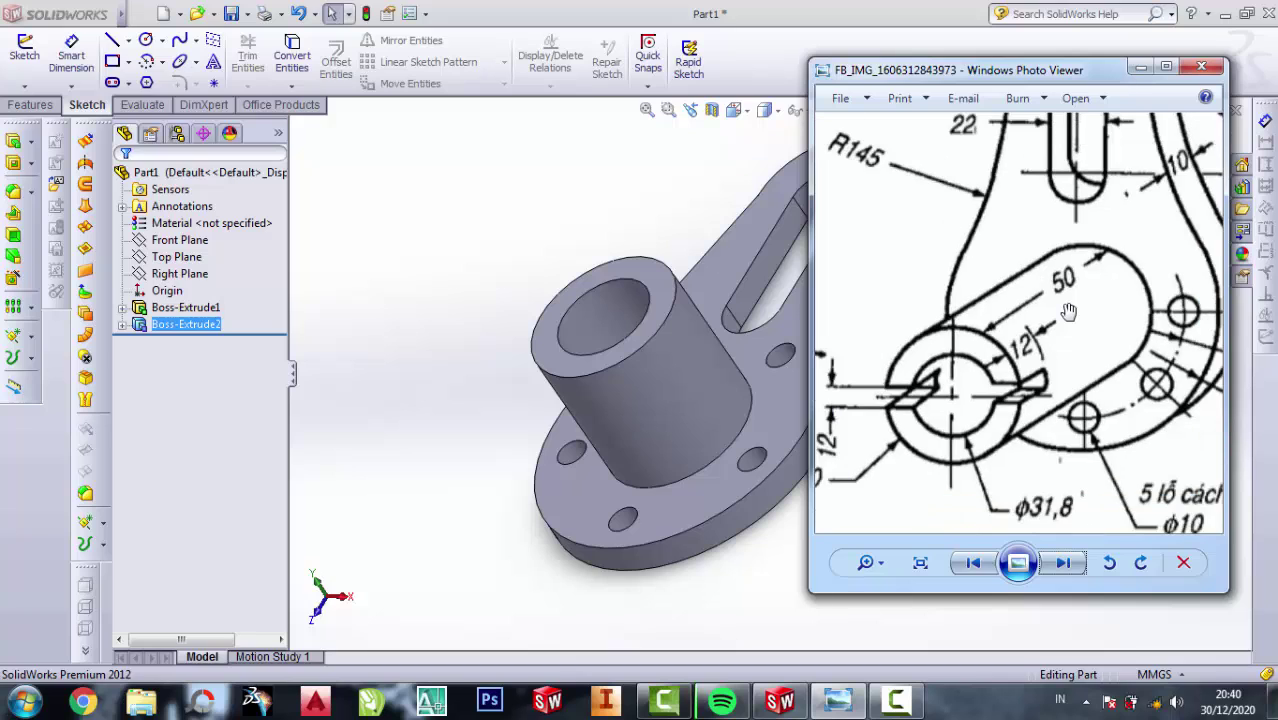
Extrude the ring sketch (Sketch2) into a 100 mm tall blind boss, then orbit to view it.
{"action": "left_click", "coordinate": [652, 291]}
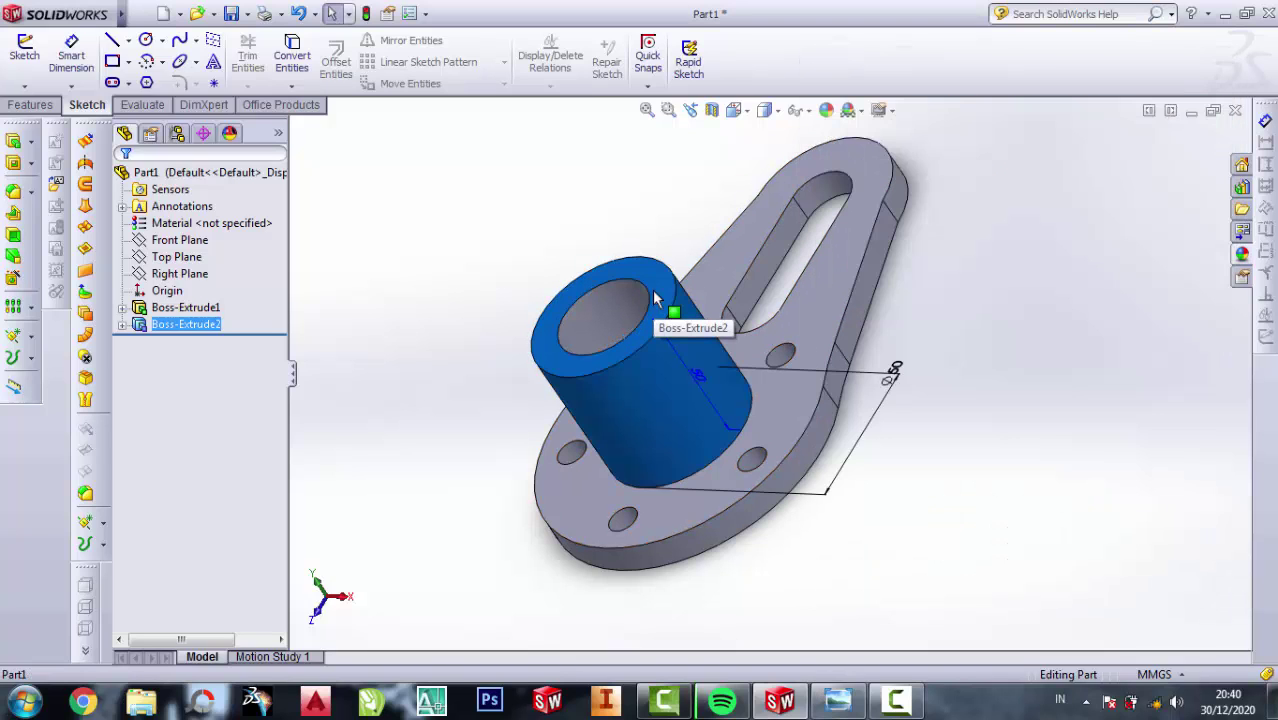
{"action": "left_click", "coordinate": [386, 232]}
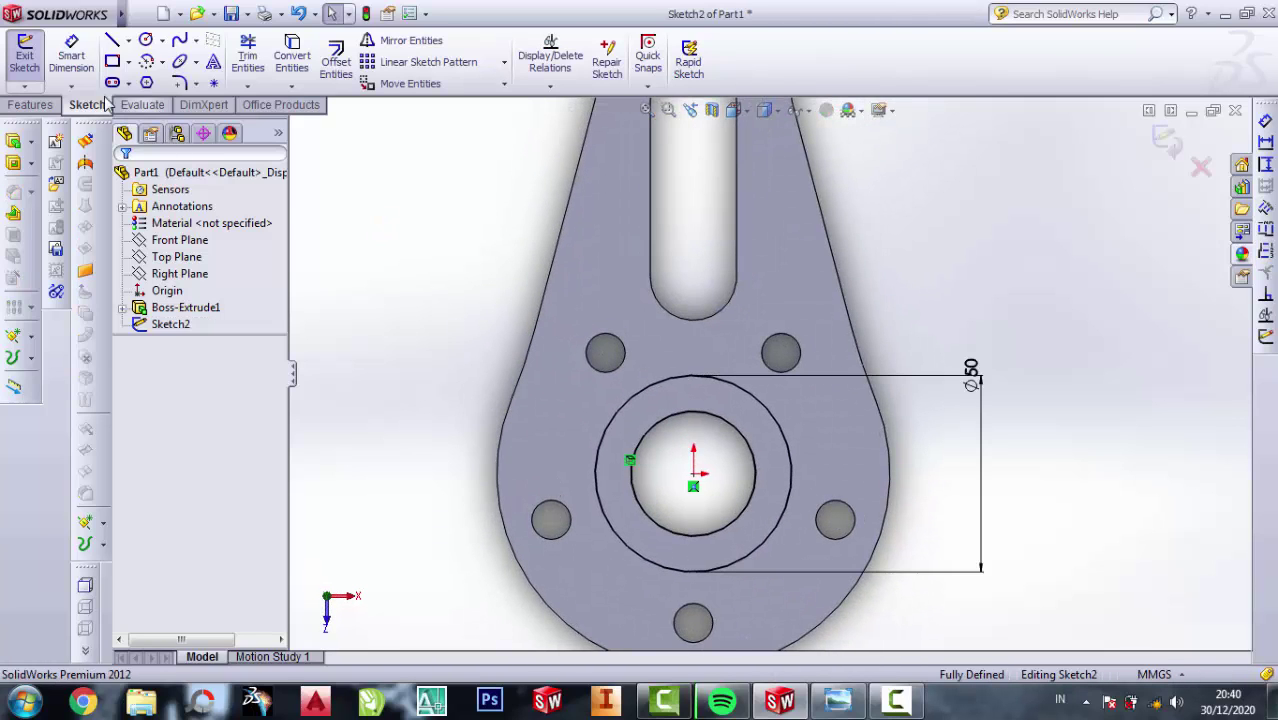
{"action": "left_click", "coordinate": [14, 141]}
{"action": "type", "text": "100"}
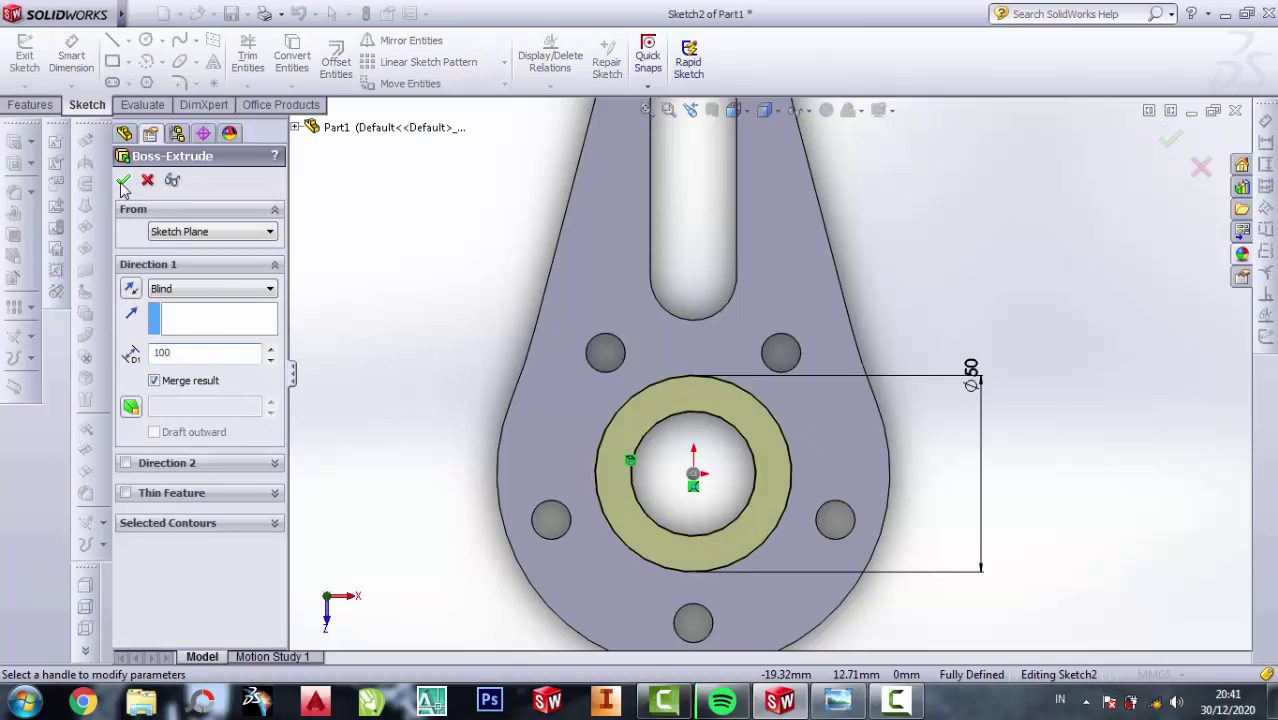
{"action": "left_click", "coordinate": [122, 183]}
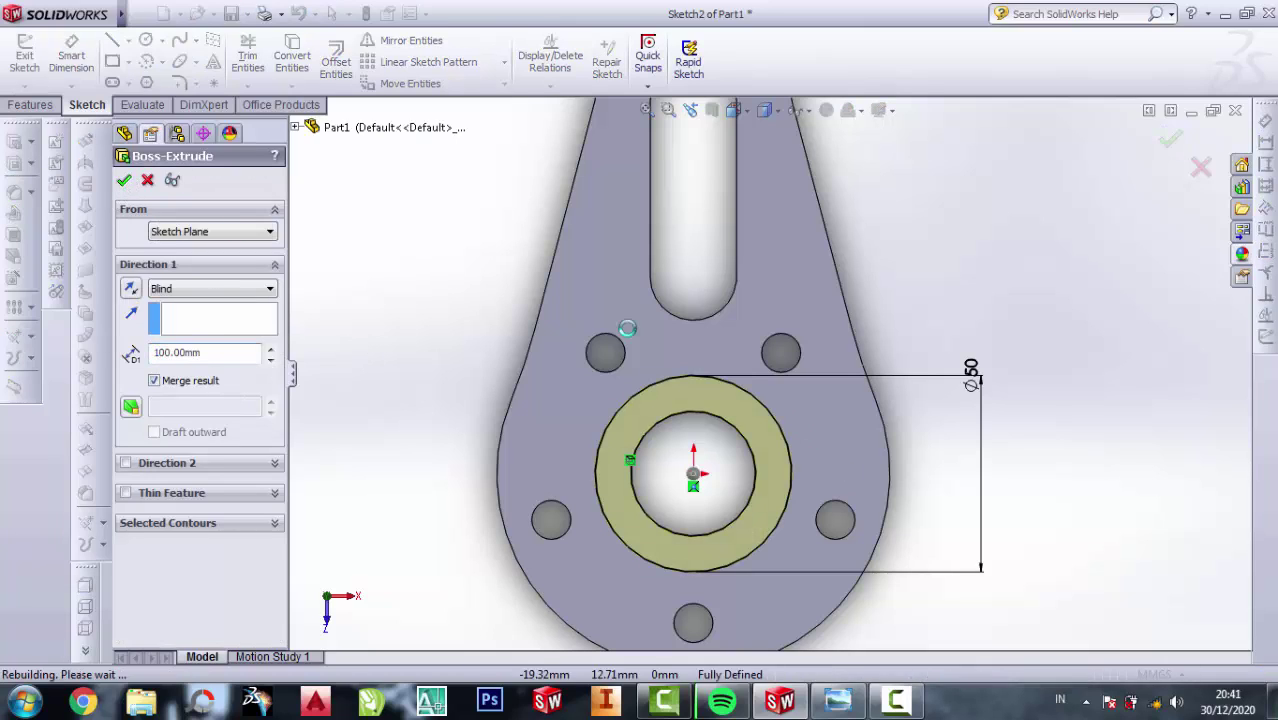
{"action": "mouse_move", "coordinate": [651, 489]}
{"action": "middle_mouse_down"}
{"action": "mouse_move", "coordinate": [602, 413]}
{"action": "mouse_move", "coordinate": [772, 424]}
{"action": "middle_mouse_up"}
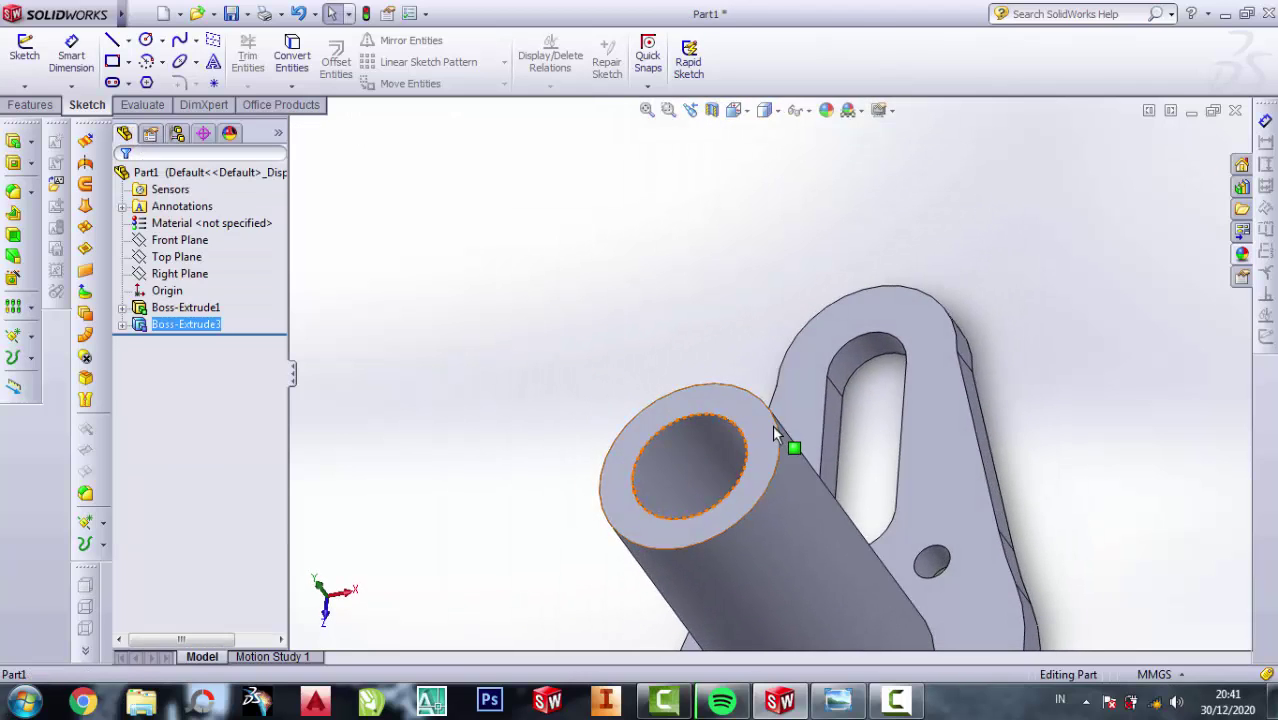
{"action": "scroll", "coordinate": [782, 434], "scroll_direction": "up", "scroll_amount": 5}
{"action": "scroll", "coordinate": [867, 511], "scroll_direction": "down", "scroll_amount": 4}
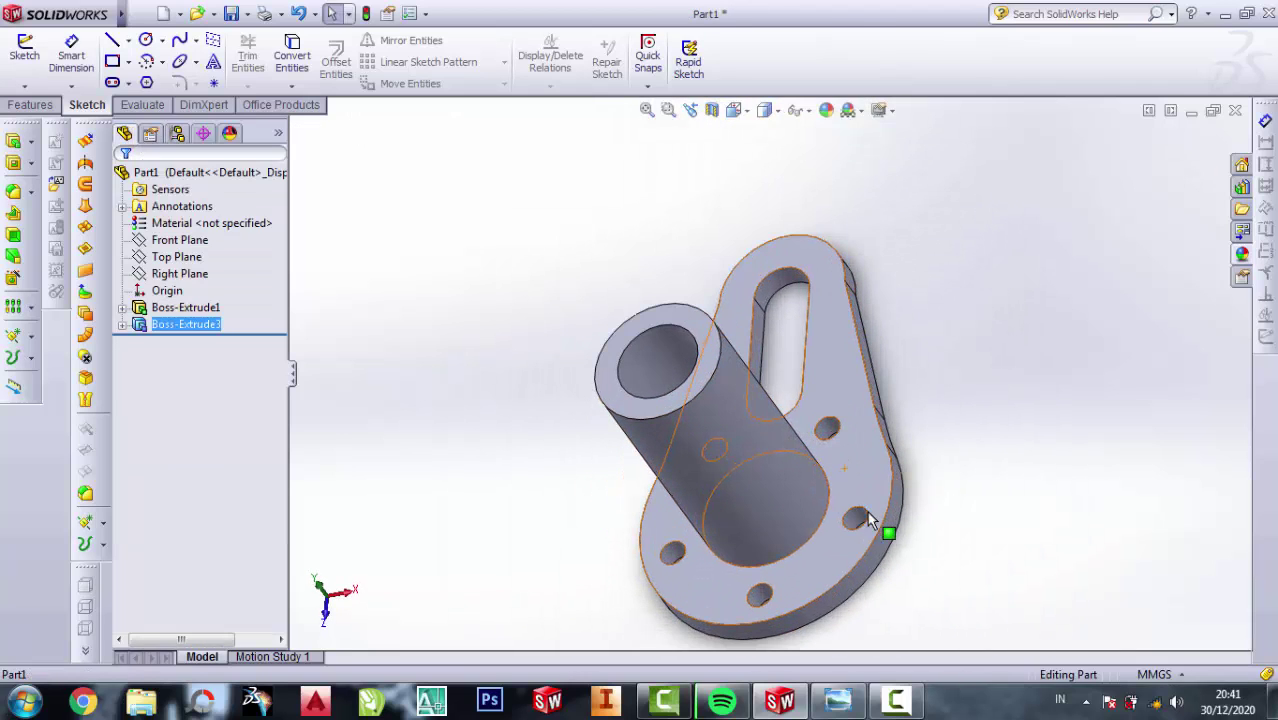
{"action": "left_click", "coordinate": [838, 700]}
{"action": "scroll", "coordinate": [1069, 318], "scroll_direction": "up", "scroll_amount": 2}
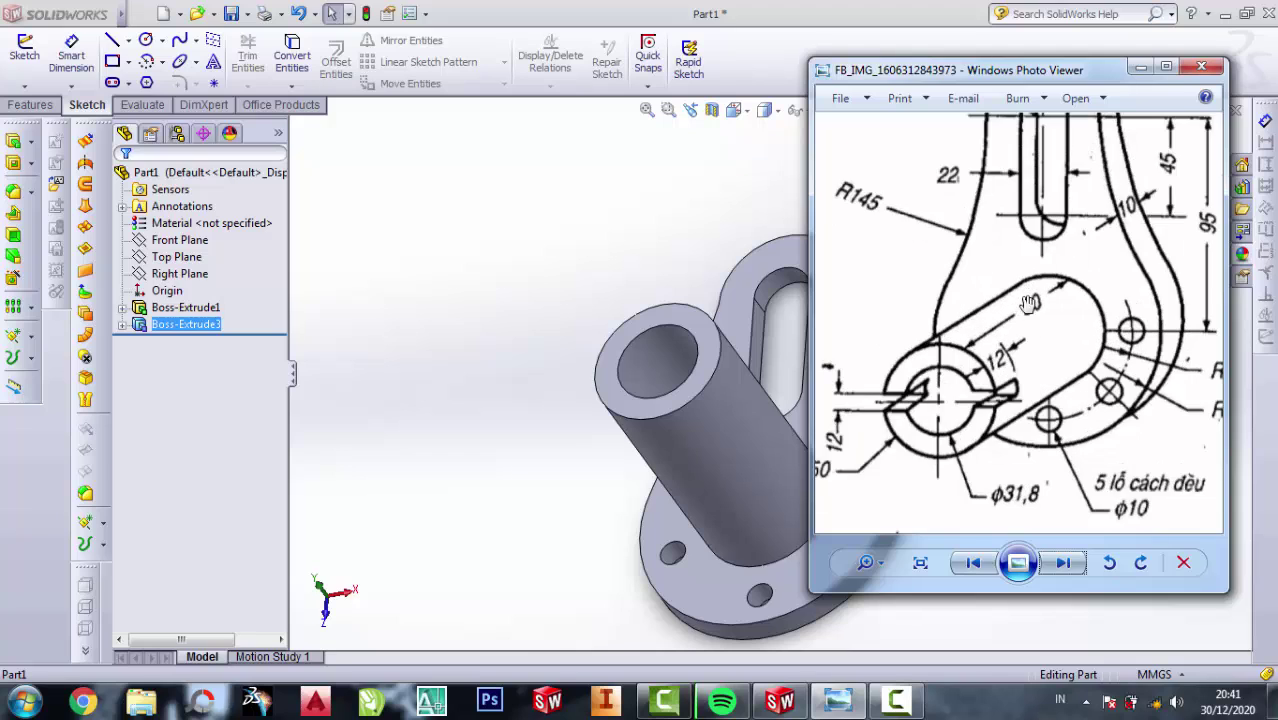
{"action": "scroll", "coordinate": [1012, 332], "scroll_direction": "up", "scroll_amount": 1}
{"action": "scroll", "coordinate": [1036, 312], "scroll_direction": "down", "scroll_amount": 1}
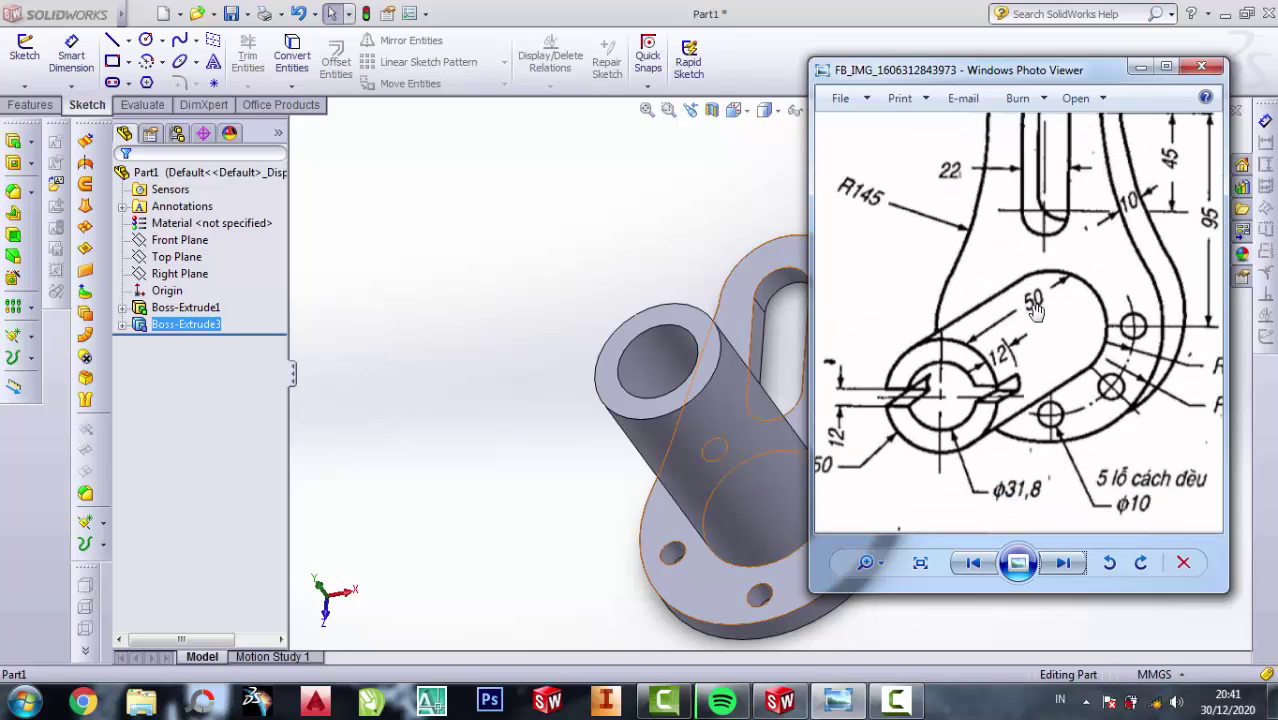
{"action": "scroll", "coordinate": [1148, 224], "scroll_direction": "up", "scroll_amount": 1}
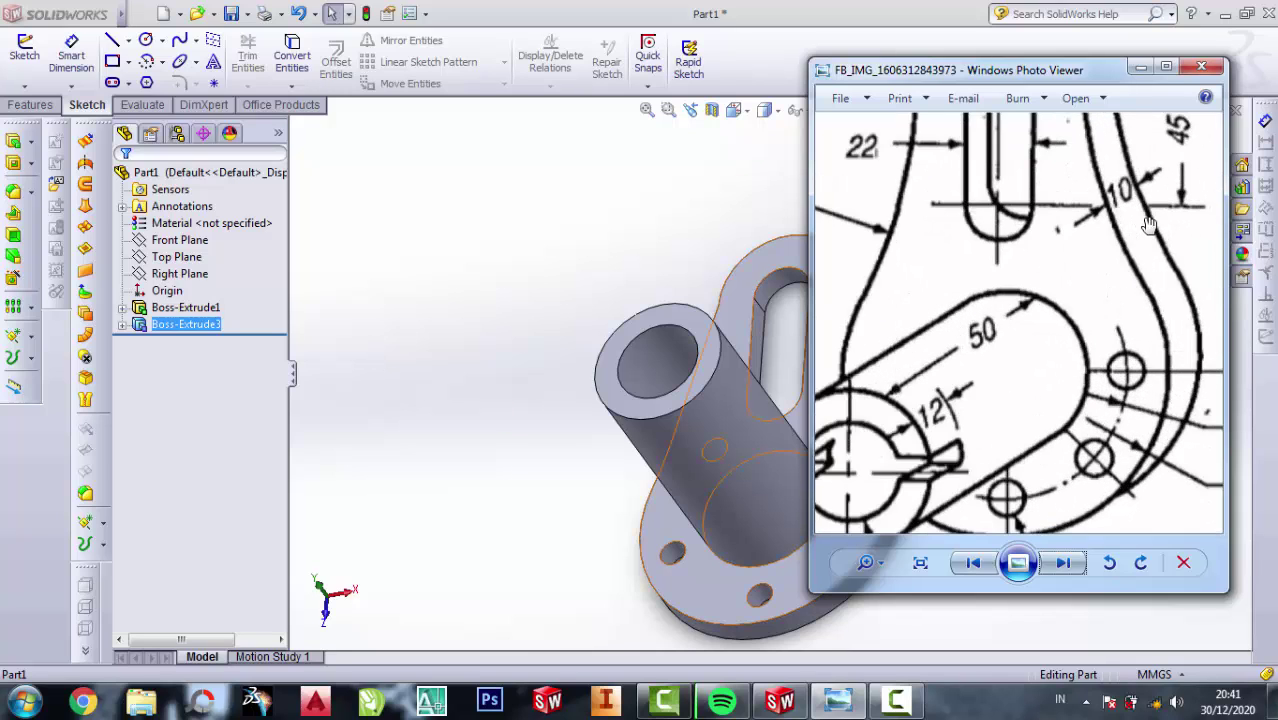
{"action": "scroll", "coordinate": [1142, 196], "scroll_direction": "down", "scroll_amount": 1}
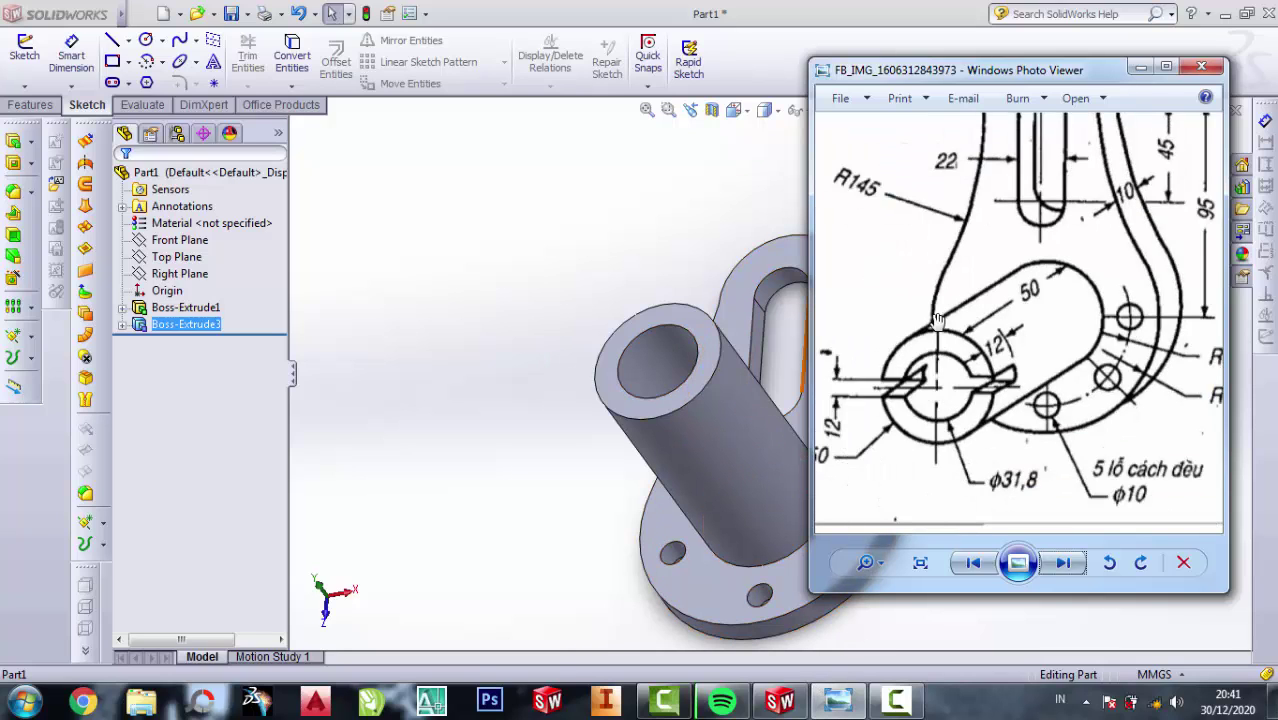
{"action": "scroll", "coordinate": [978, 398], "scroll_direction": "up", "scroll_amount": 1}
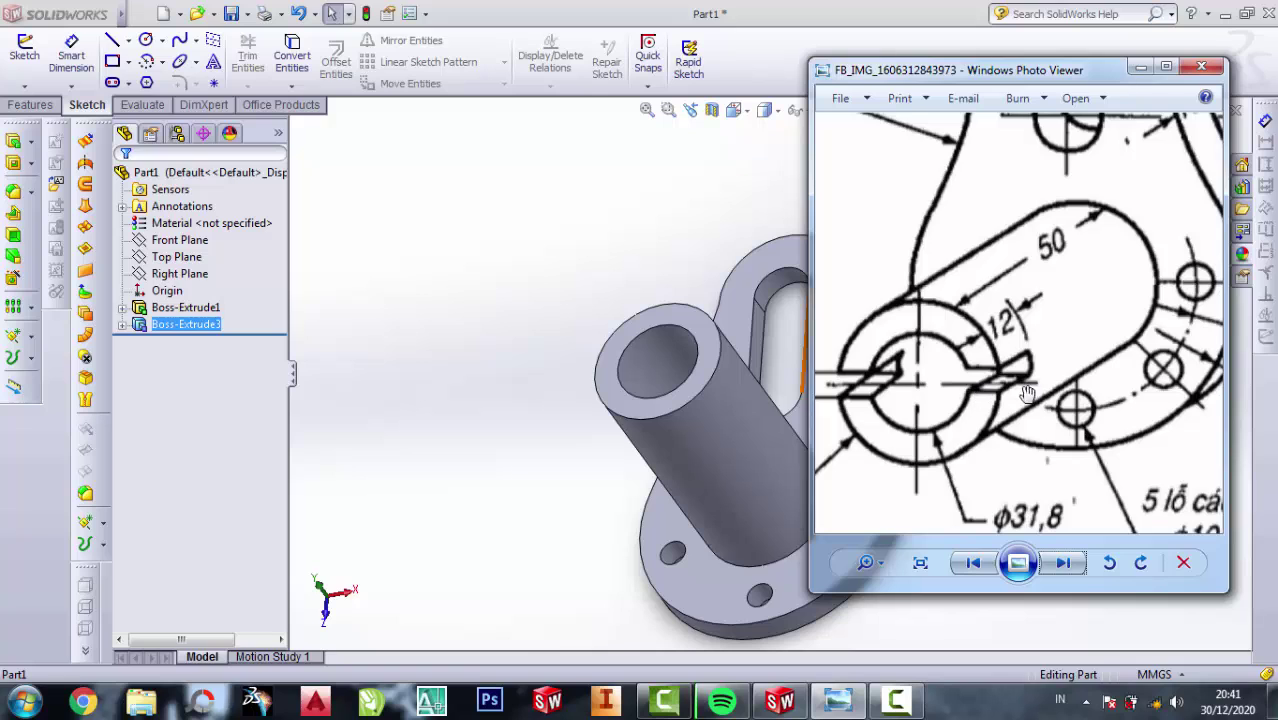
{"action": "left_click", "coordinate": [392, 241]}
On the boss top face, draw a centre rectangle from the boss axis past the plate edge.
{"action": "left_click", "coordinate": [692, 320]}
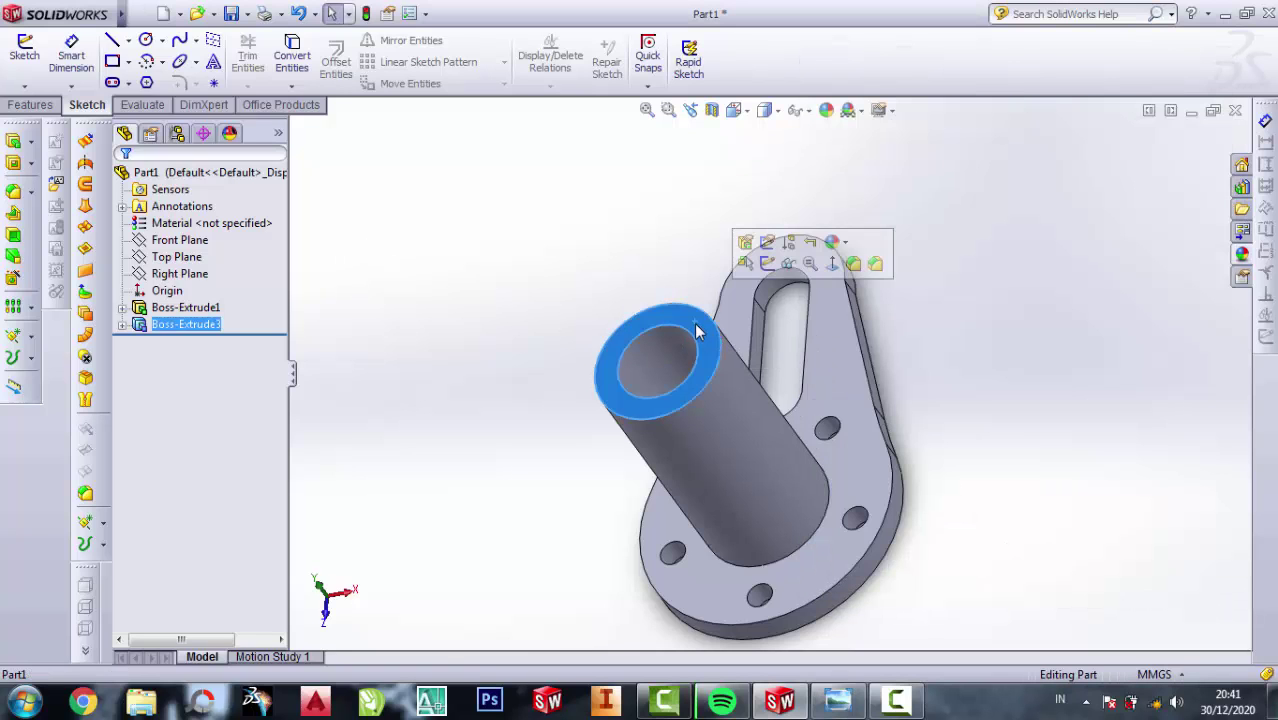
{"action": "left_click", "coordinate": [810, 242]}
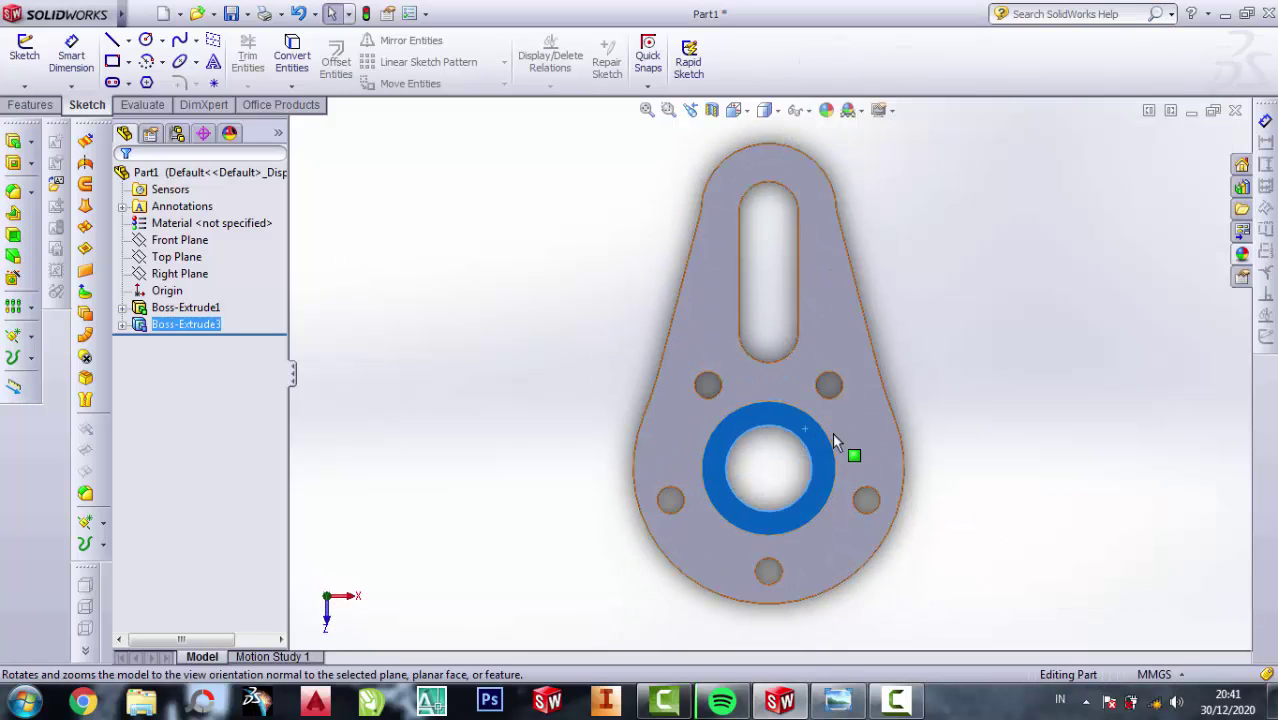
{"action": "left_click", "coordinate": [838, 700]}
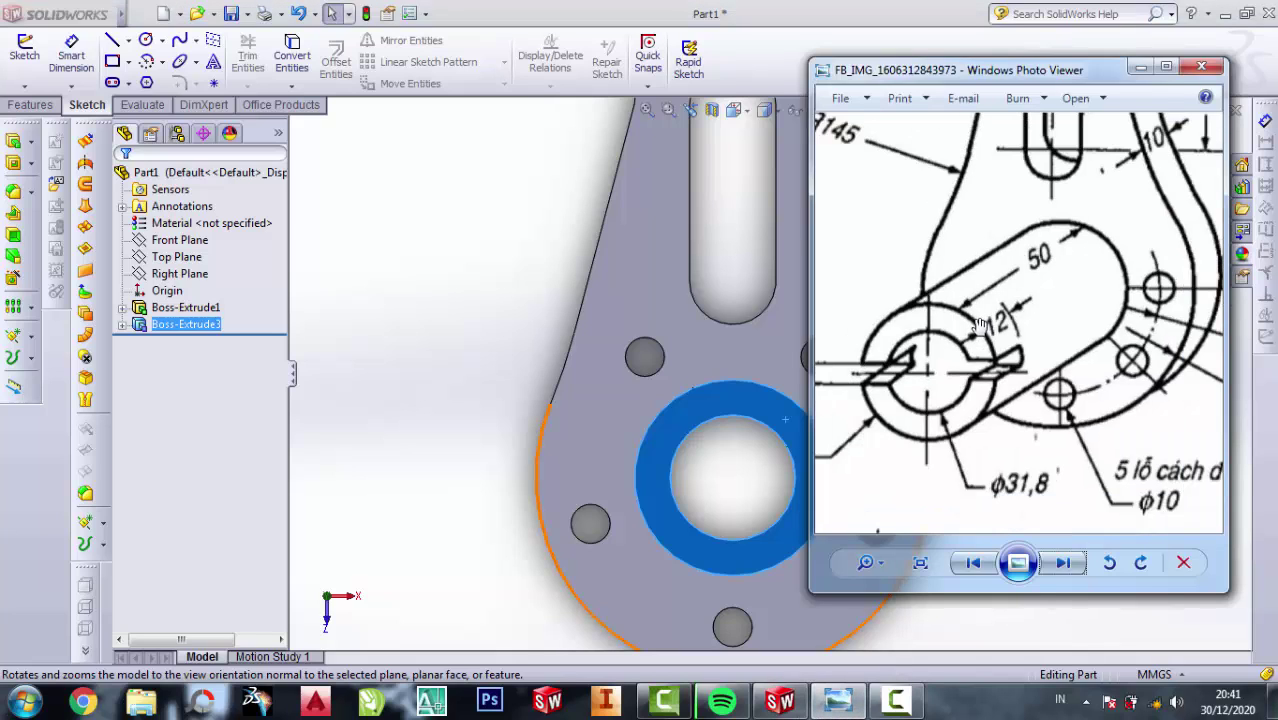
{"action": "left_click", "coordinate": [128, 61]}
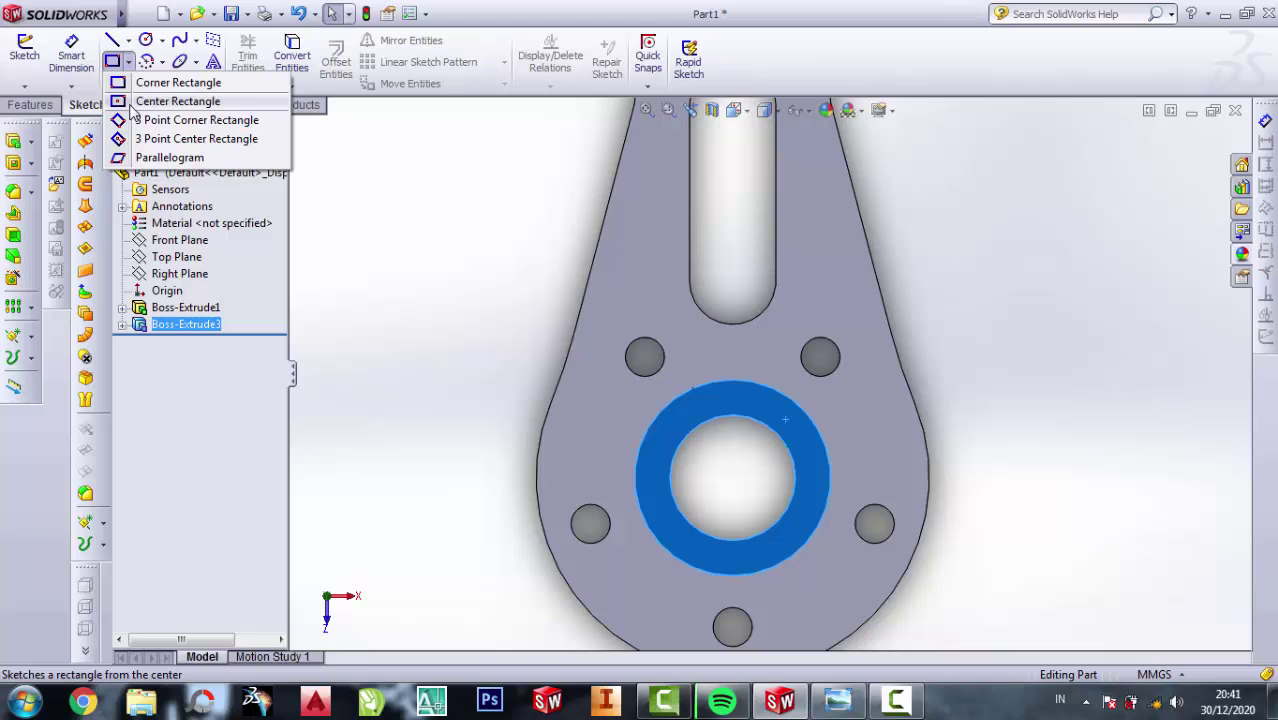
{"action": "left_click", "coordinate": [130, 103]}
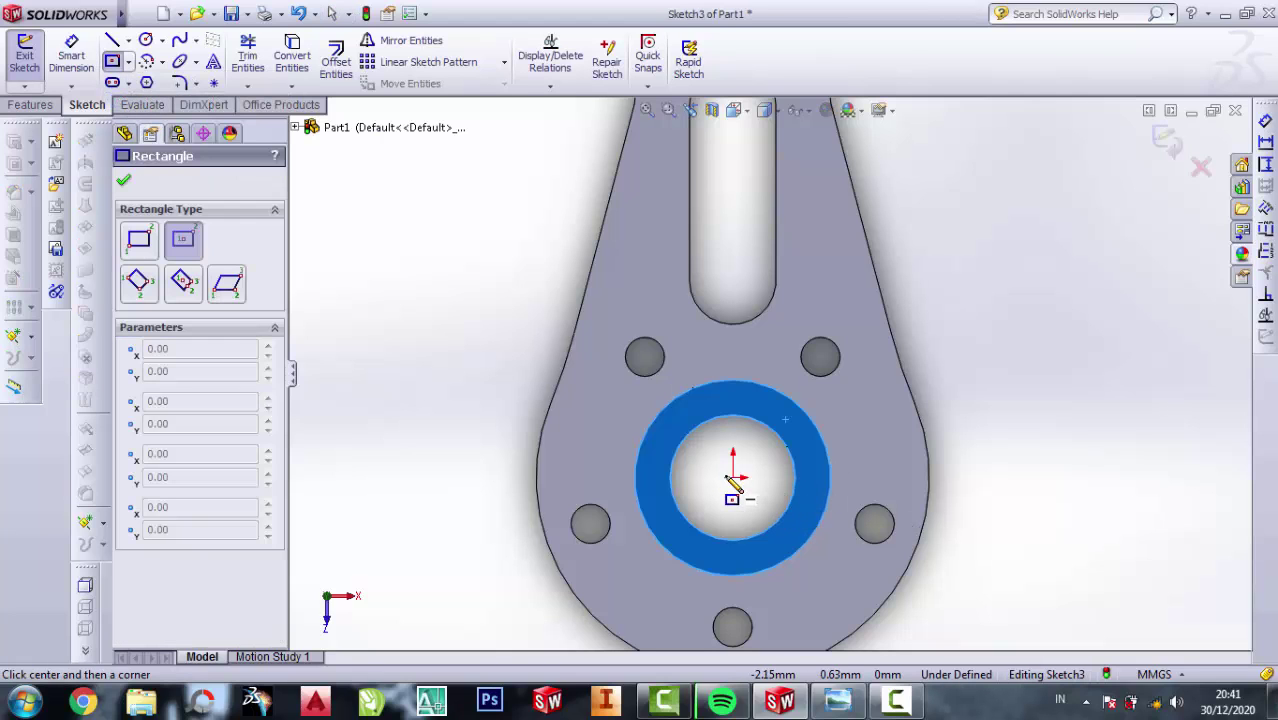
{"action": "left_click", "coordinate": [733, 477]}
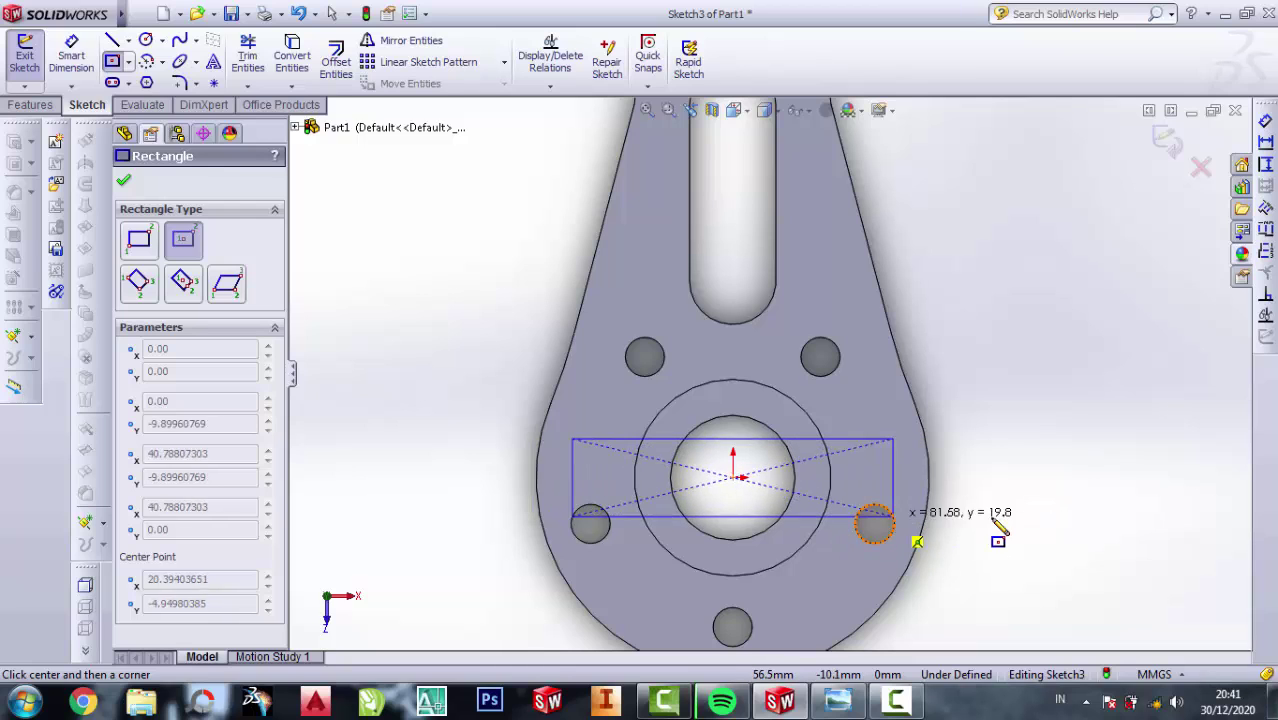
{"action": "left_click", "coordinate": [993, 503]}
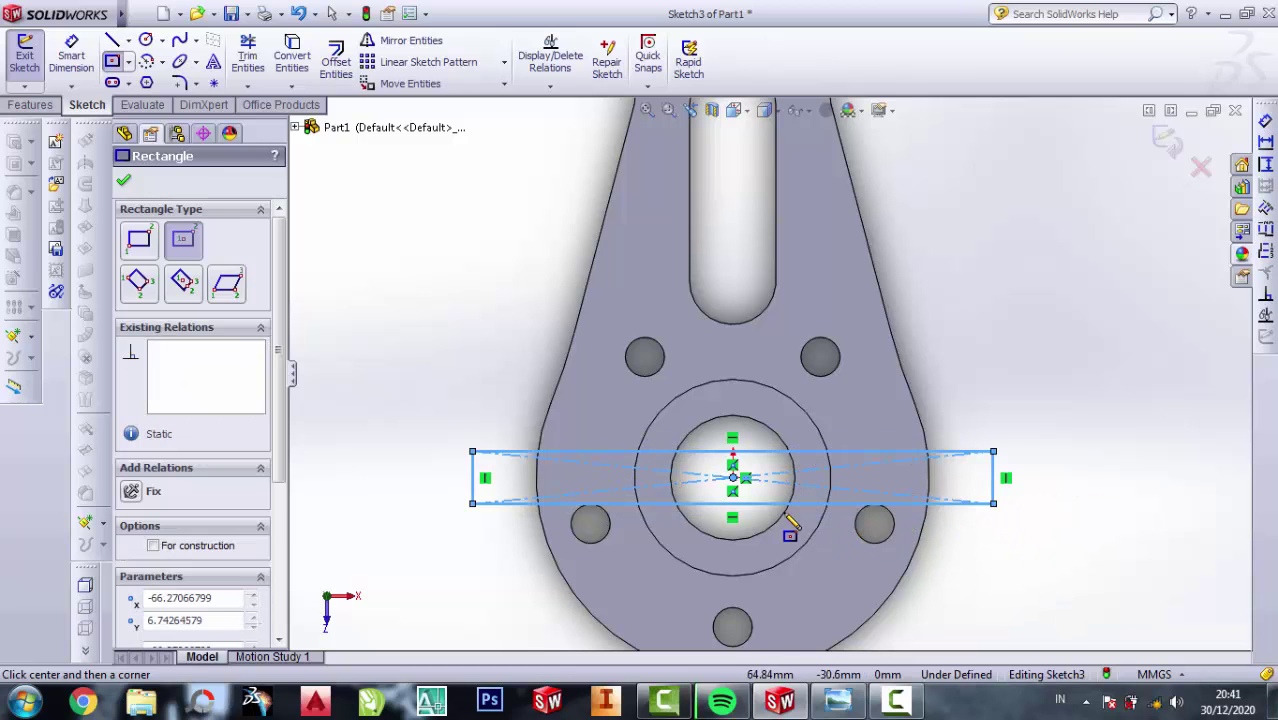
{"action": "left_click", "coordinate": [71, 55]}
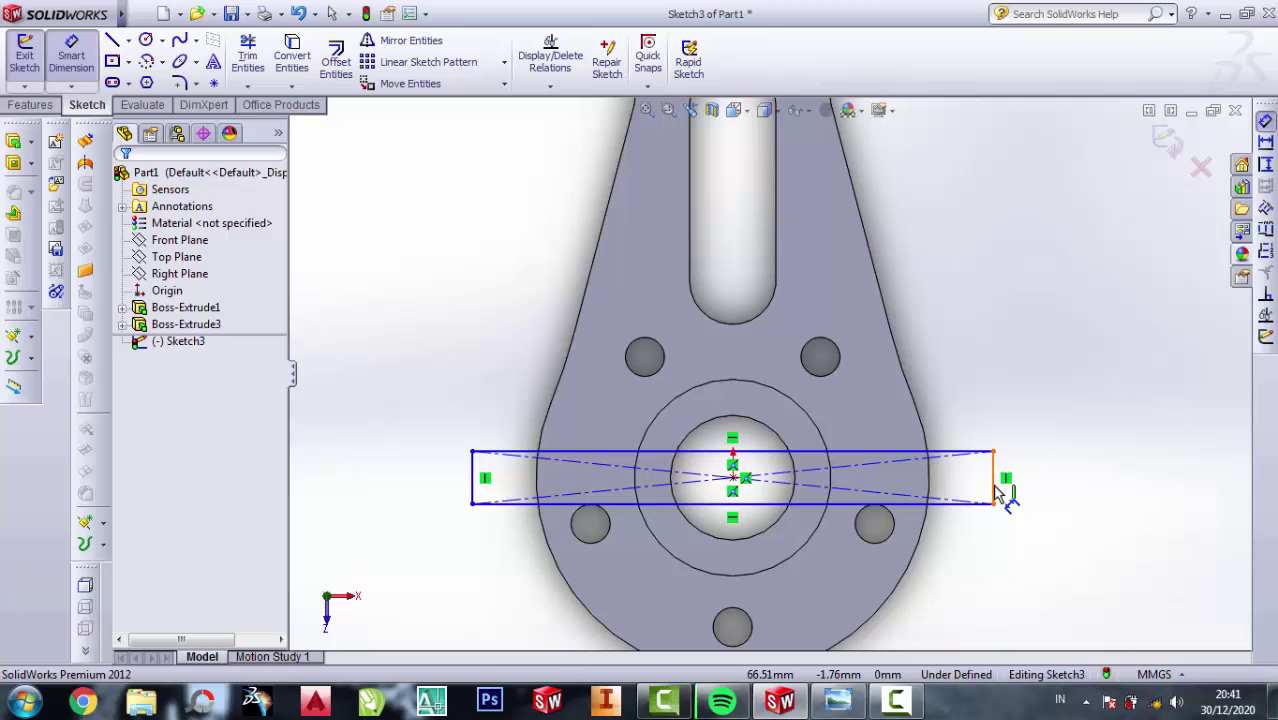
Dimension the rectangle's short edge to 12 mm wide, checking the reference drawing.
{"action": "left_click", "coordinate": [993, 478]}
{"action": "left_click", "coordinate": [1090, 470]}
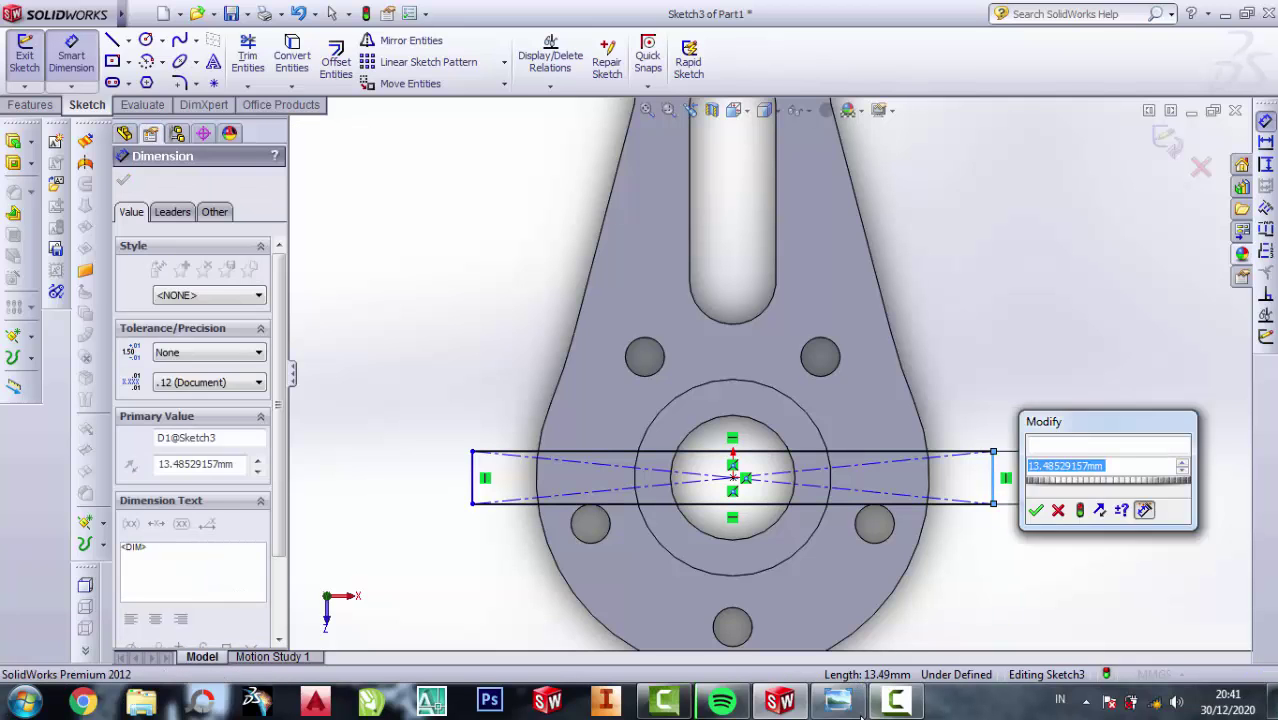
{"action": "left_click", "coordinate": [837, 702]}
{"action": "scroll", "coordinate": [980, 300], "scroll_direction": "down", "scroll_amount": 1}
{"action": "scroll", "coordinate": [842, 362], "scroll_direction": "down", "scroll_amount": 1}
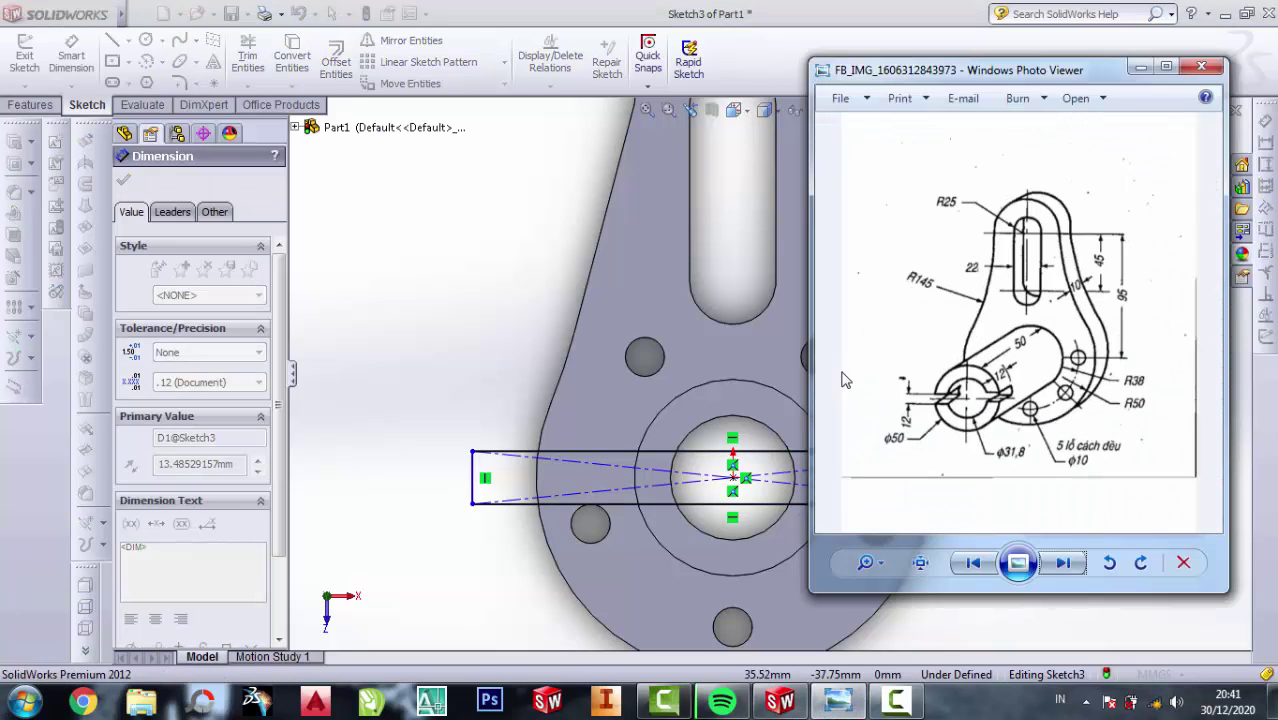
{"action": "scroll", "coordinate": [924, 428], "scroll_direction": "up", "scroll_amount": 1}
{"action": "scroll", "coordinate": [924, 428], "scroll_direction": "up", "scroll_amount": 1}
{"action": "left_click", "coordinate": [1141, 66]}
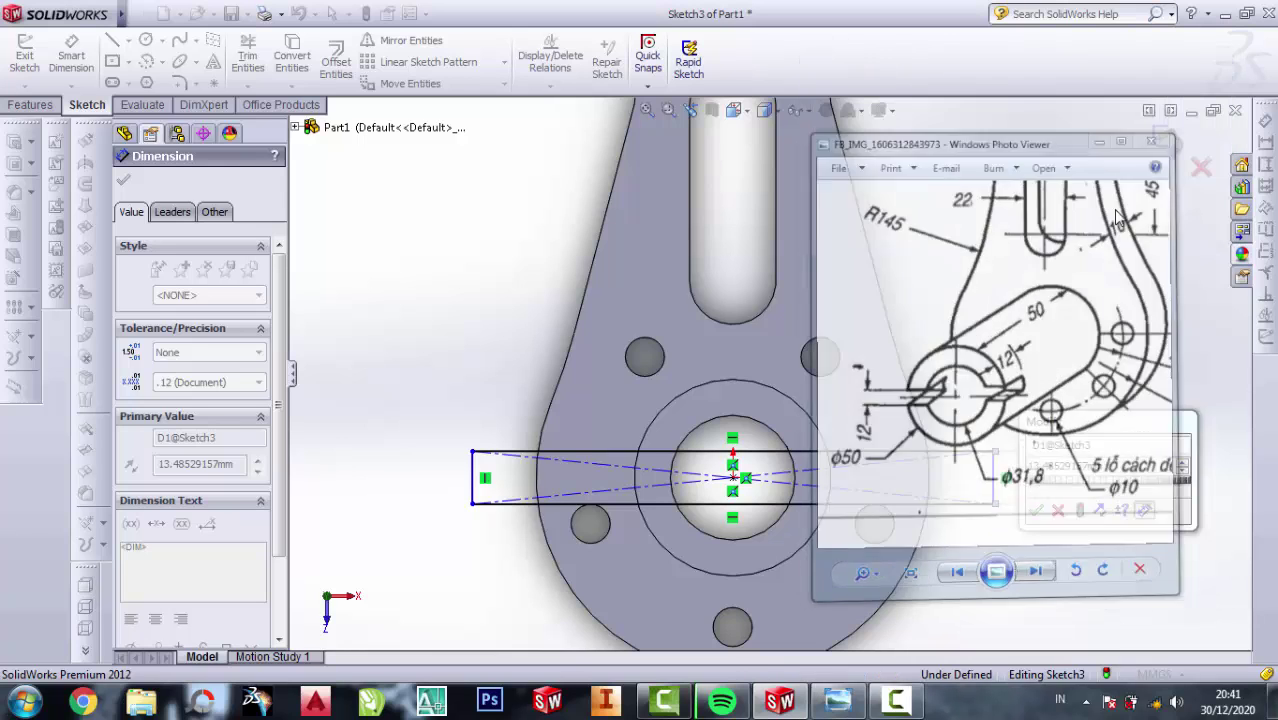
{"action": "left_click_drag", "start_coordinate": [1121, 466], "coordinate": [1043, 466]}
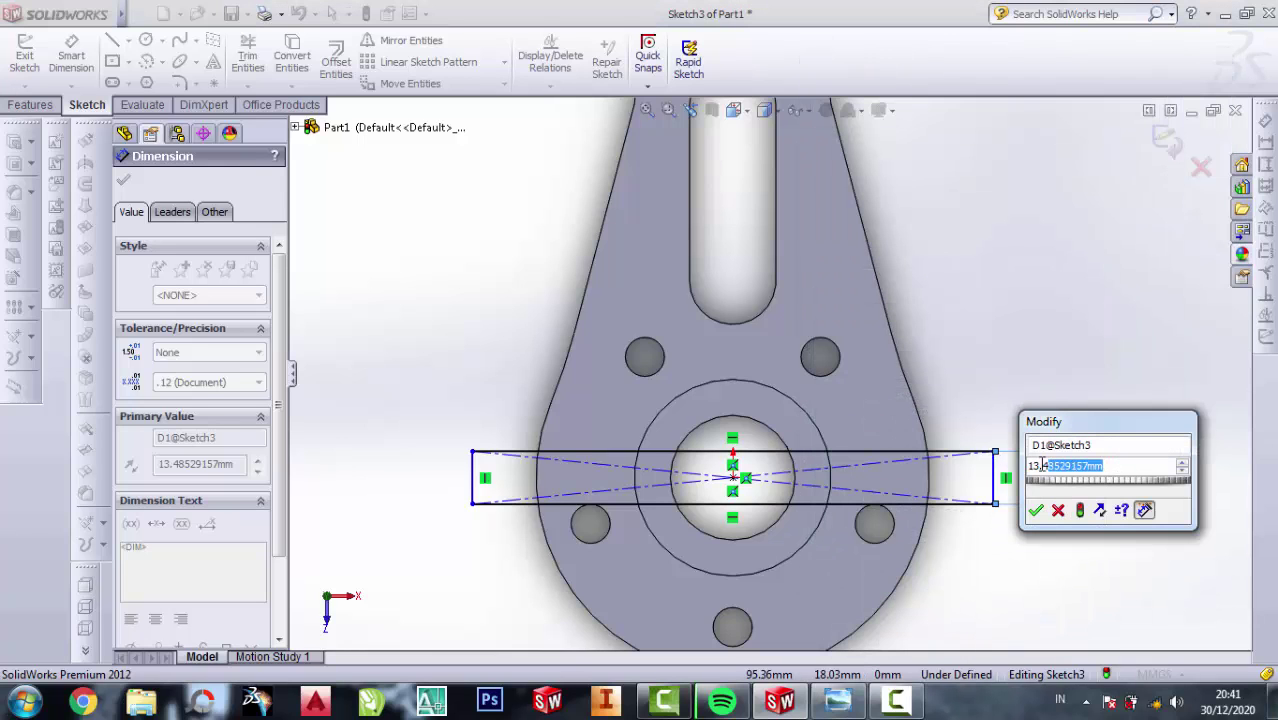
{"action": "key", "text": "BackSpace"}
{"action": "type", "text": "="}
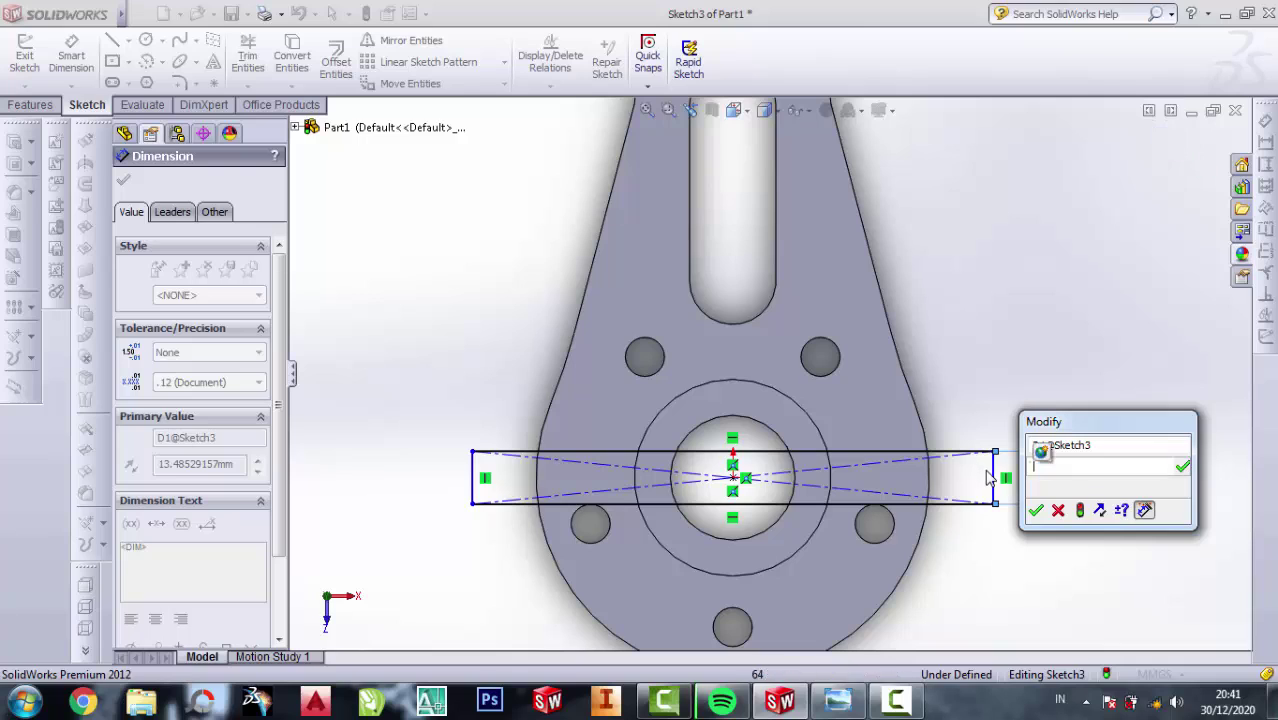
{"action": "left_click", "coordinate": [1086, 464]}
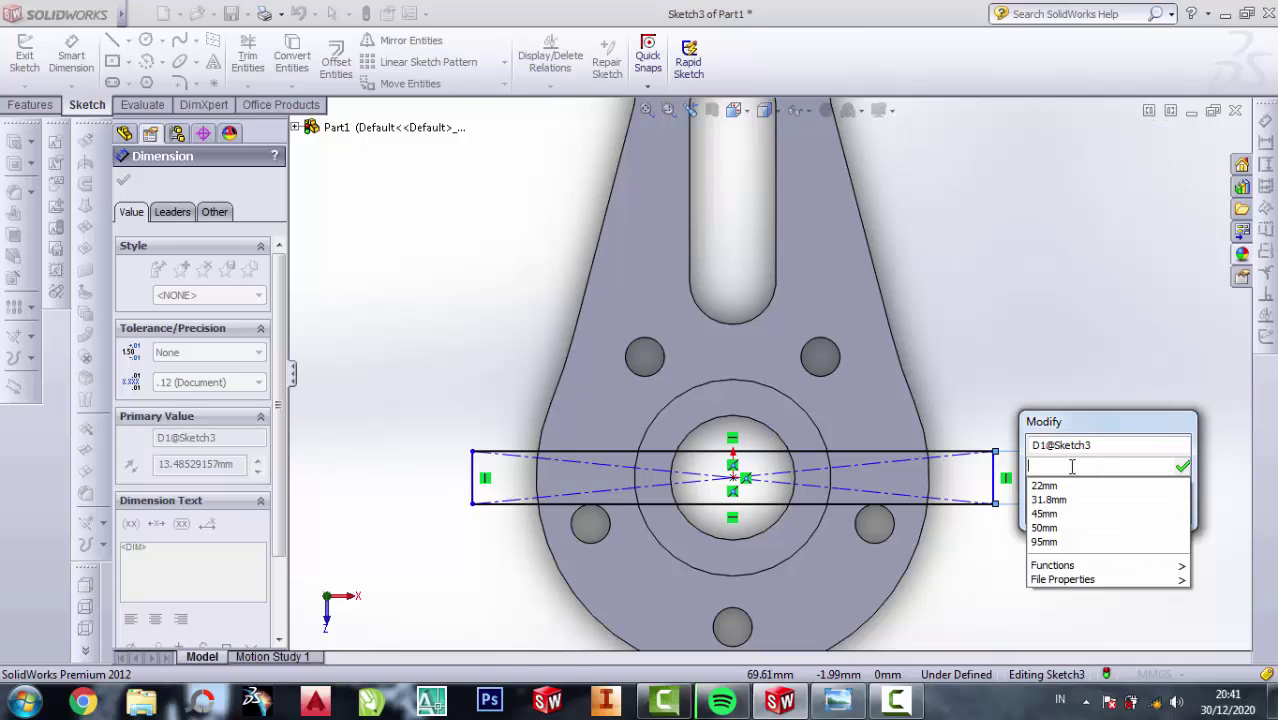
{"action": "type", "text": "12"}
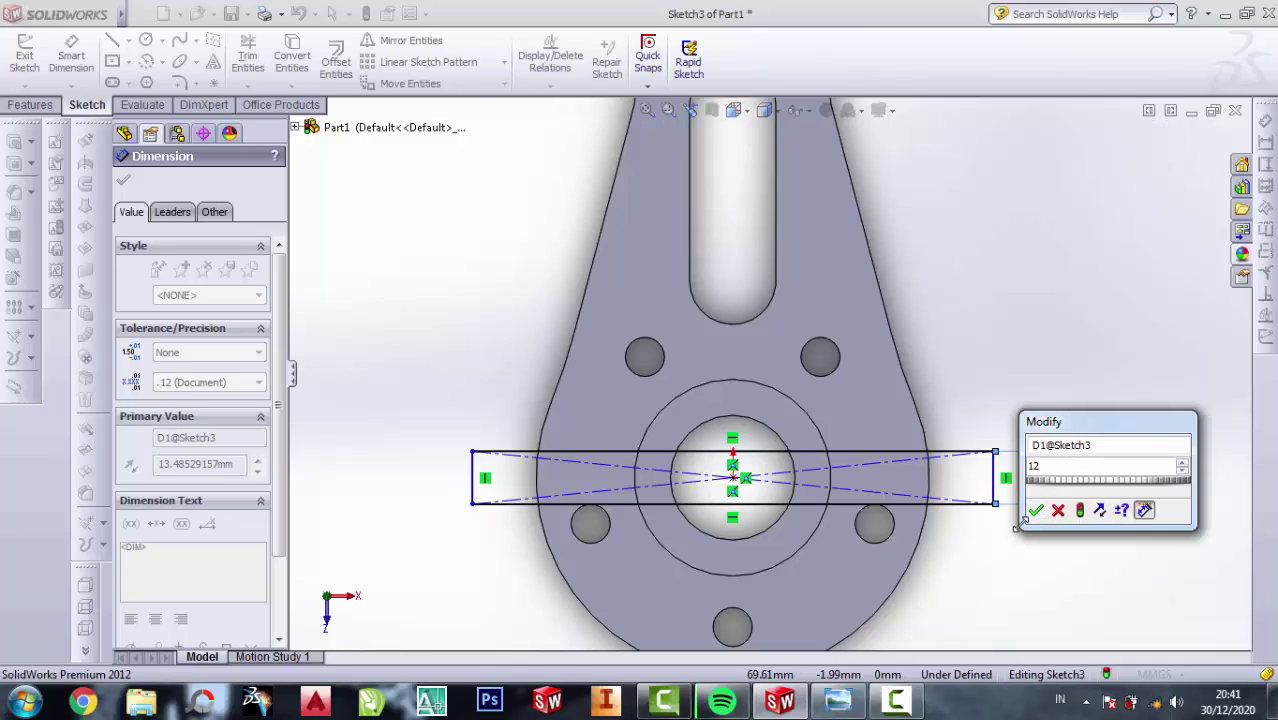
{"action": "left_click", "coordinate": [1036, 510]}
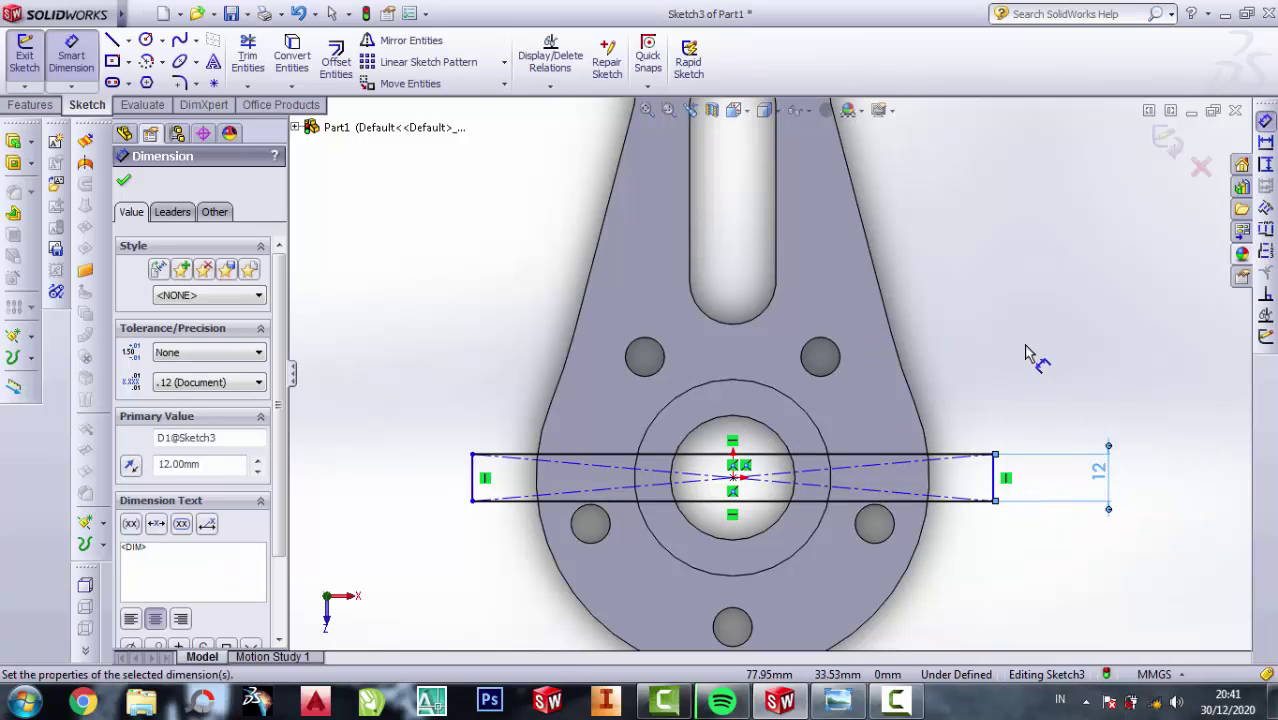
Finish dimensioning, orbit to an angled view, and begin an extruded cut of the rectangle.
{"action": "left_click", "coordinate": [124, 185]}
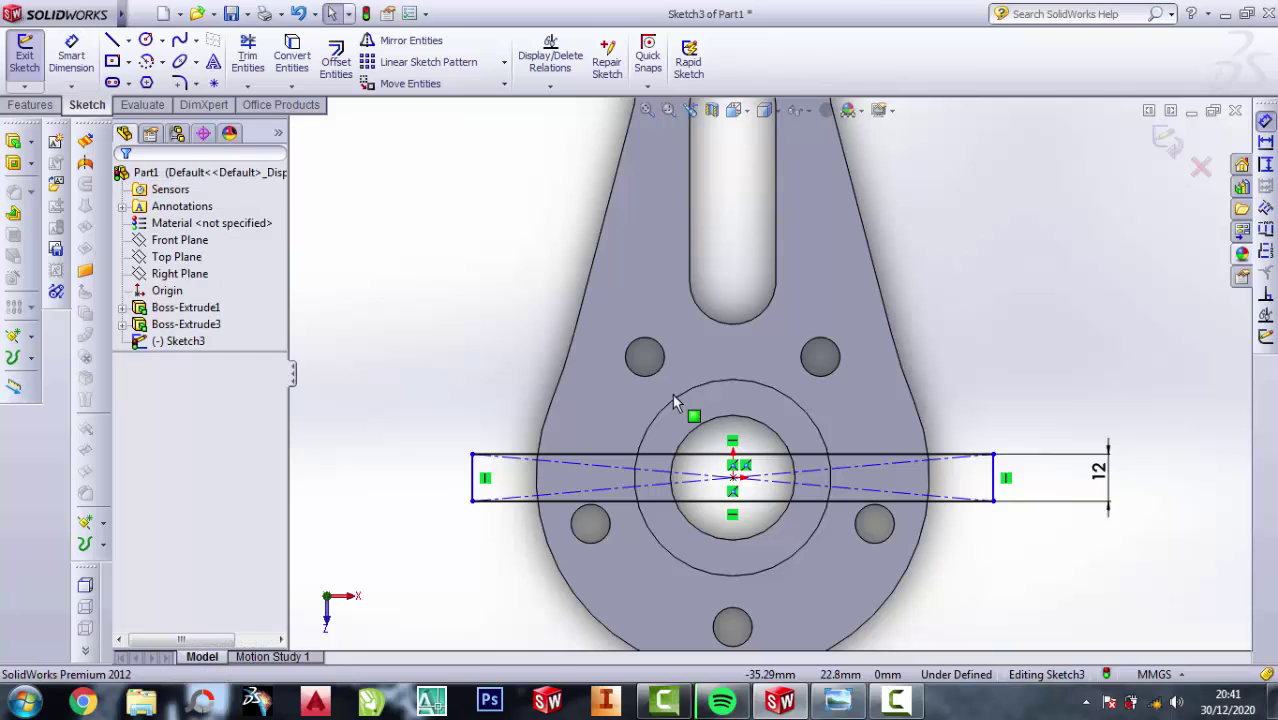
{"action": "middle_click_drag", "start_coordinate": [673, 491], "coordinate": [675, 560]}
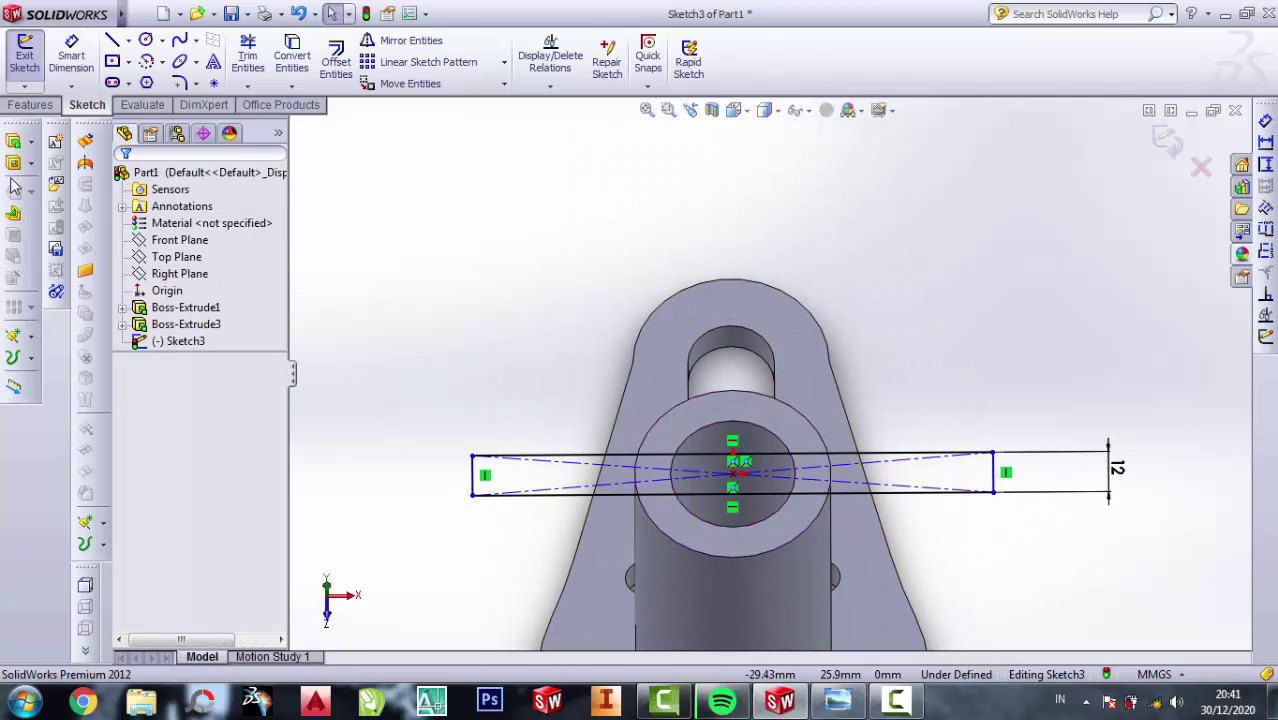
{"action": "left_click", "coordinate": [12, 186]}
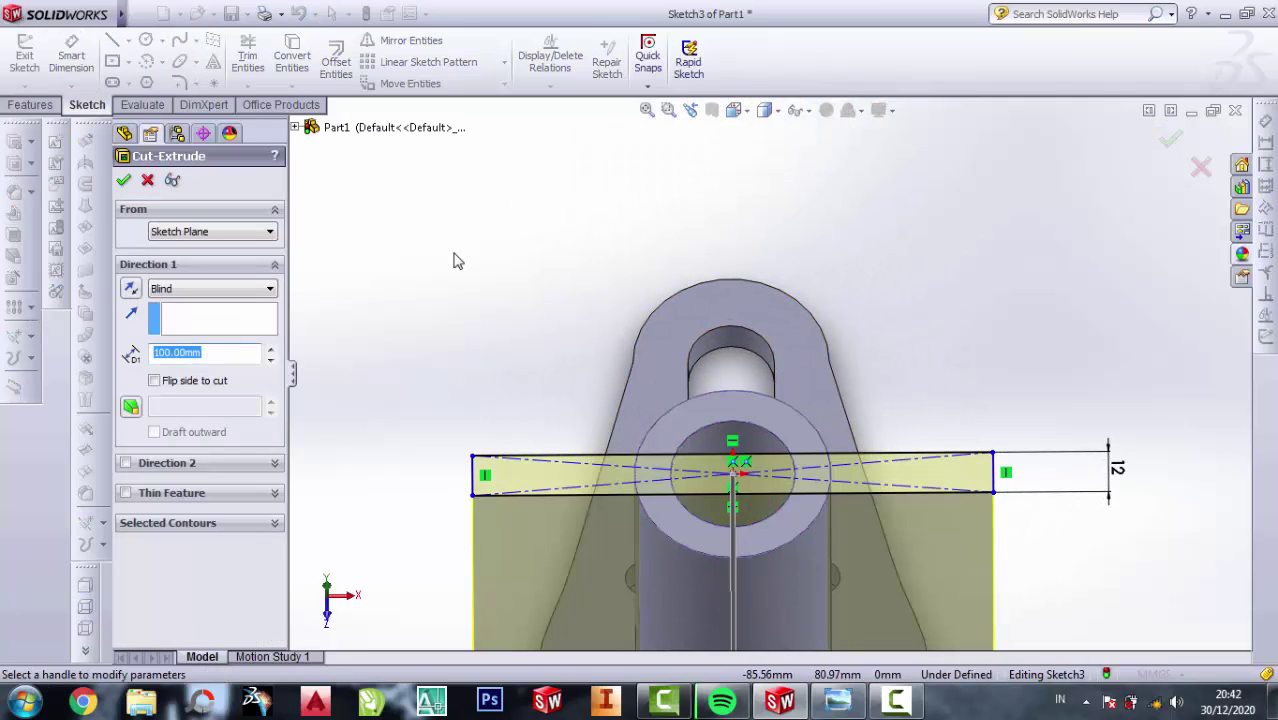
Cut the keyway rectangle 12 mm deep (Blind) into the boss top, checking the drawing first.
{"action": "left_click", "coordinate": [838, 702]}
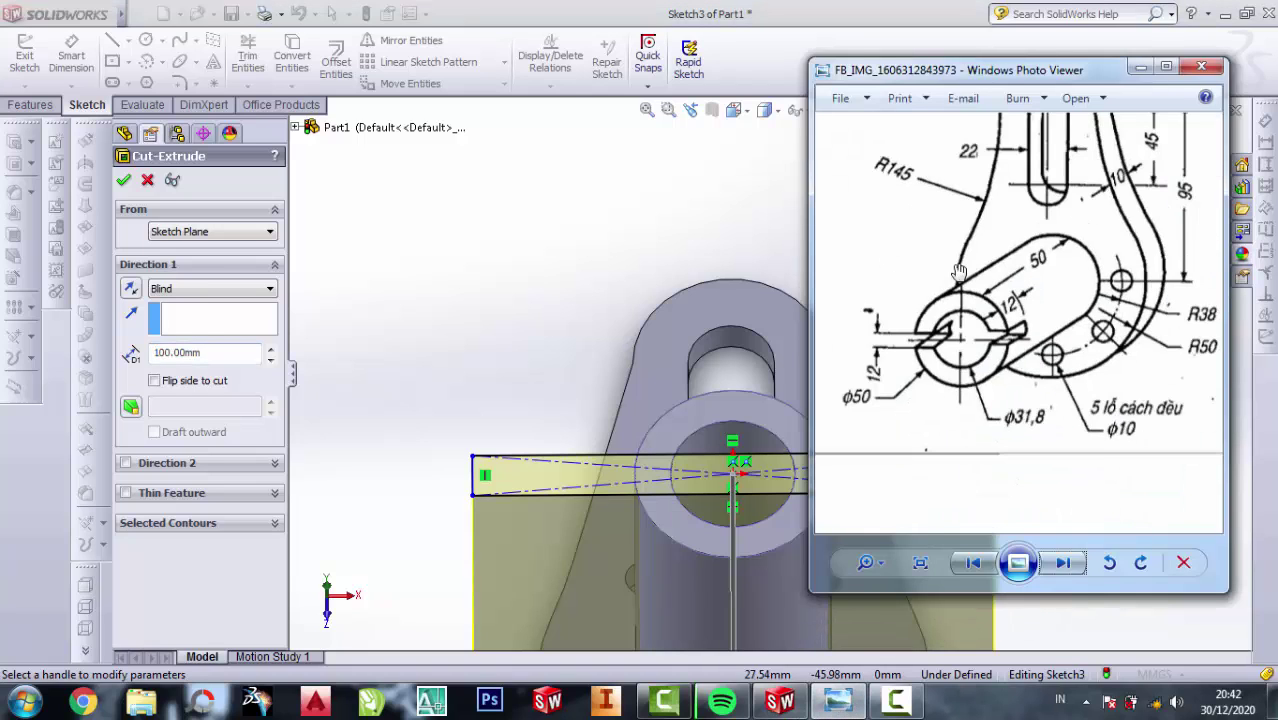
{"action": "scroll", "coordinate": [1014, 346], "scroll_direction": "up", "scroll_amount": 1}
{"action": "scroll", "coordinate": [1050, 333], "scroll_direction": "up", "scroll_amount": 1}
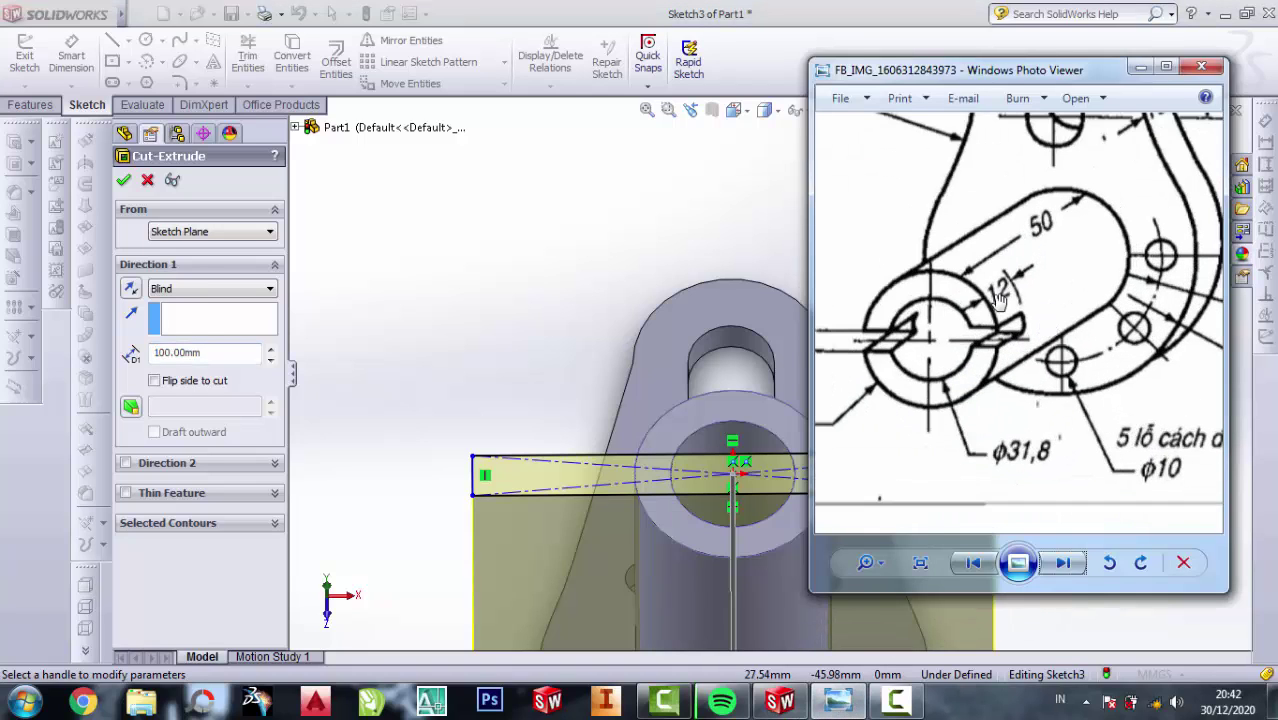
{"action": "left_click", "coordinate": [1131, 69]}
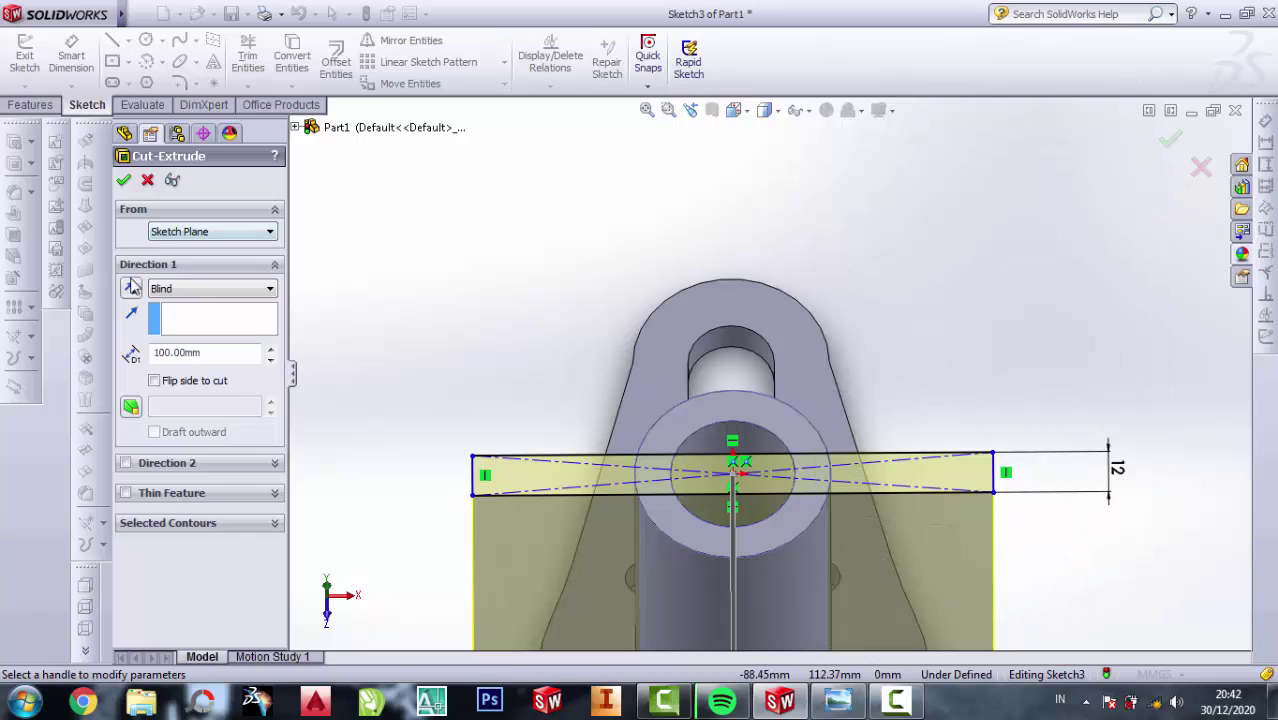
{"action": "double_click", "coordinate": [208, 352]}
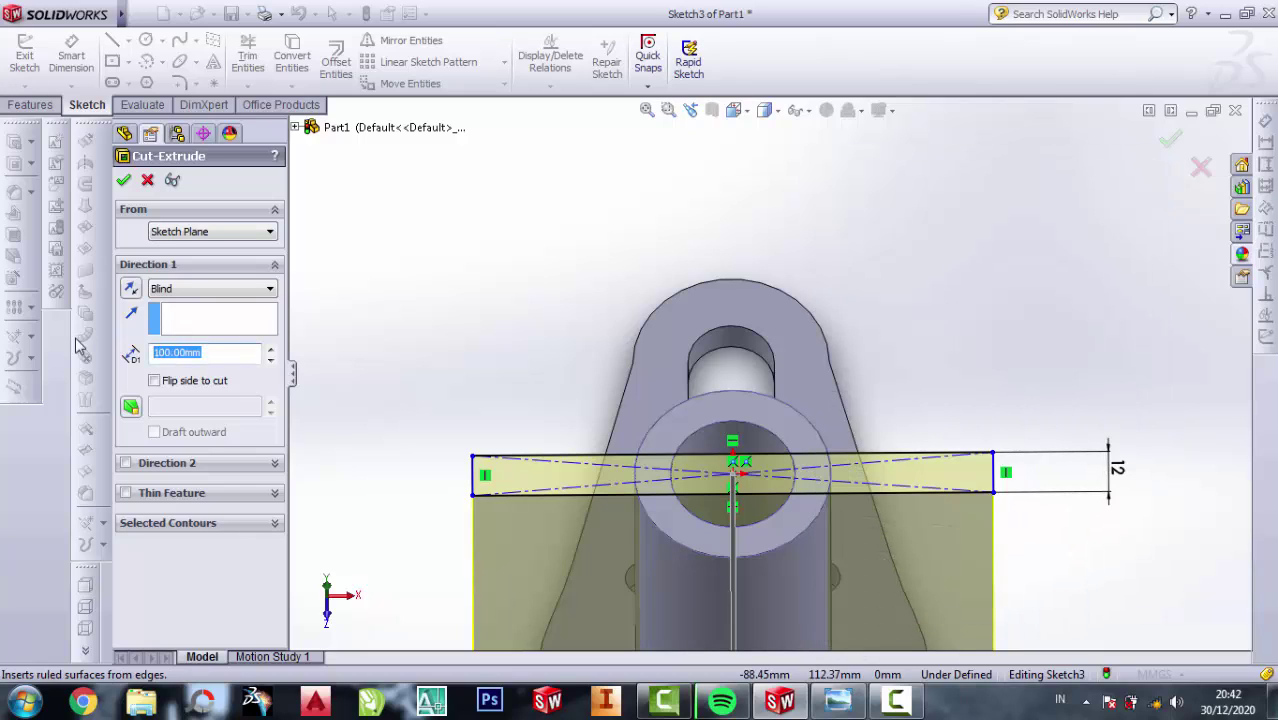
{"action": "type", "text": "12"}
{"action": "left_click", "coordinate": [124, 180]}
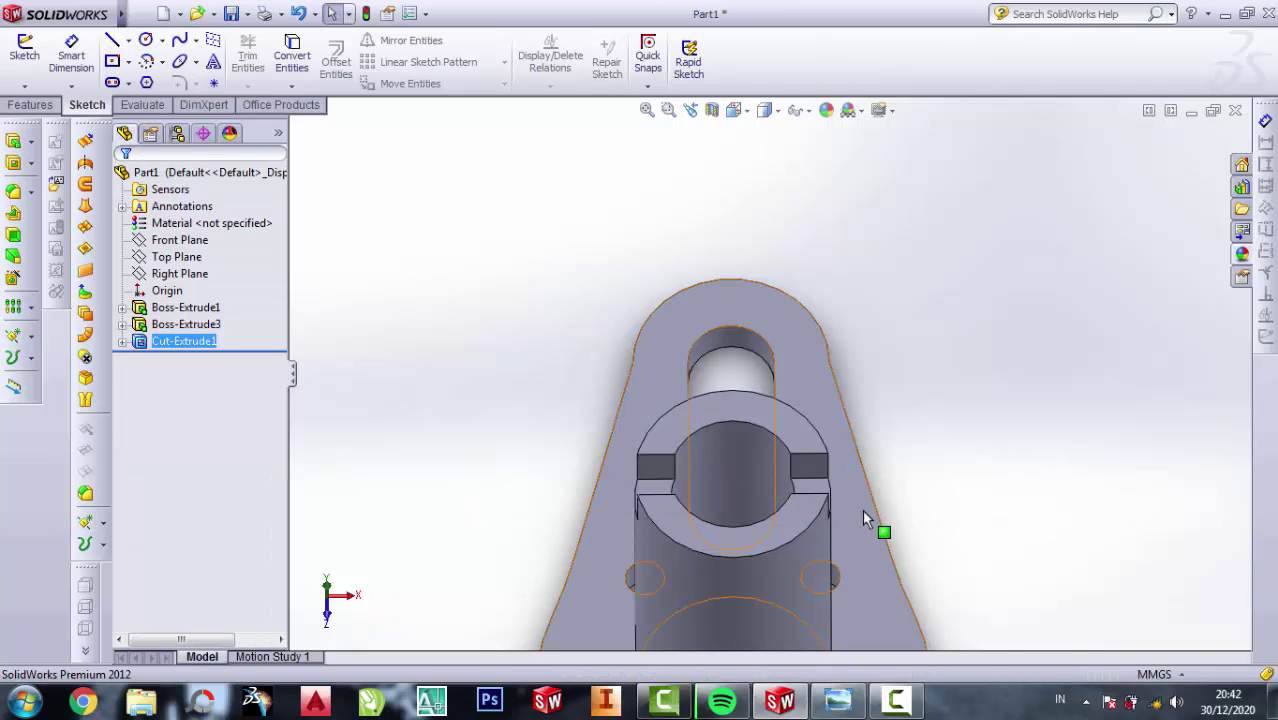
{"action": "mouse_move", "coordinate": [862, 509]}
{"action": "middle_mouse_down"}
{"action": "mouse_move", "coordinate": [775, 495]}
{"action": "mouse_move", "coordinate": [827, 414]}
{"action": "mouse_move", "coordinate": [864, 494]}
{"action": "mouse_move", "coordinate": [899, 494]}
{"action": "middle_mouse_up"}
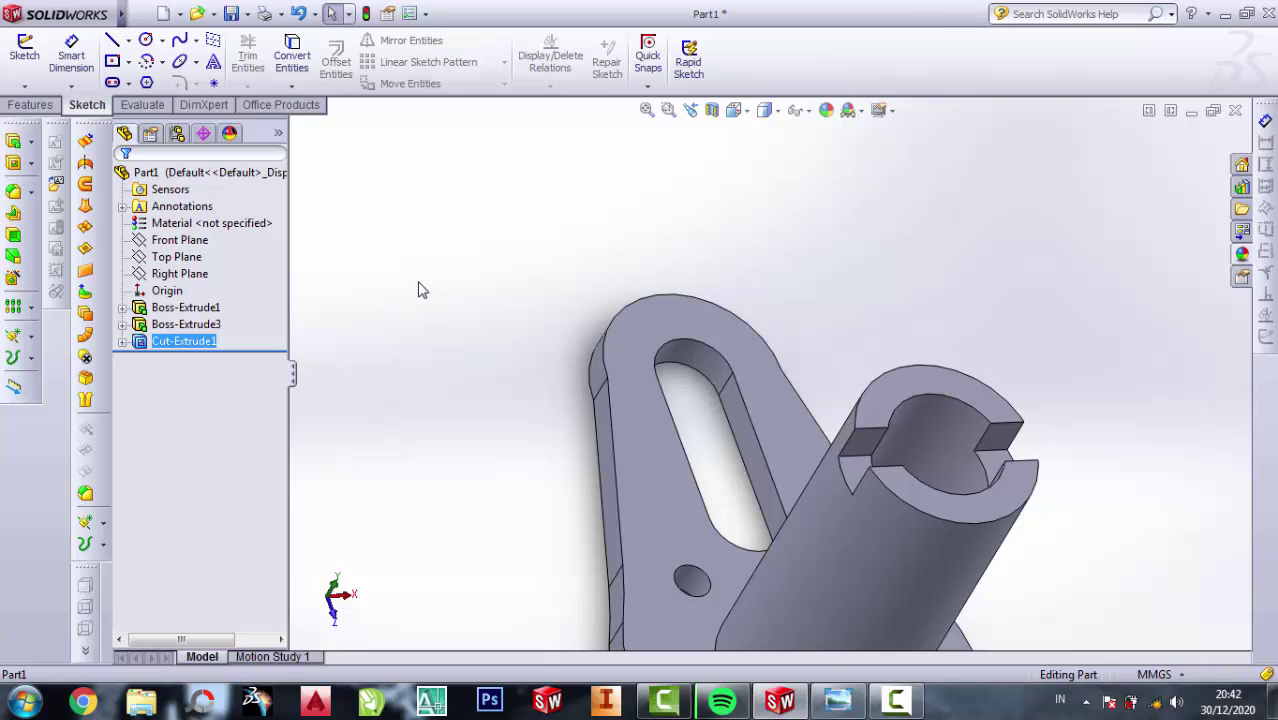
Undo the 12 mm cut and recut the keyway sketch at 20 mm blind depth.
{"action": "key", "text": "ctrl+z"}
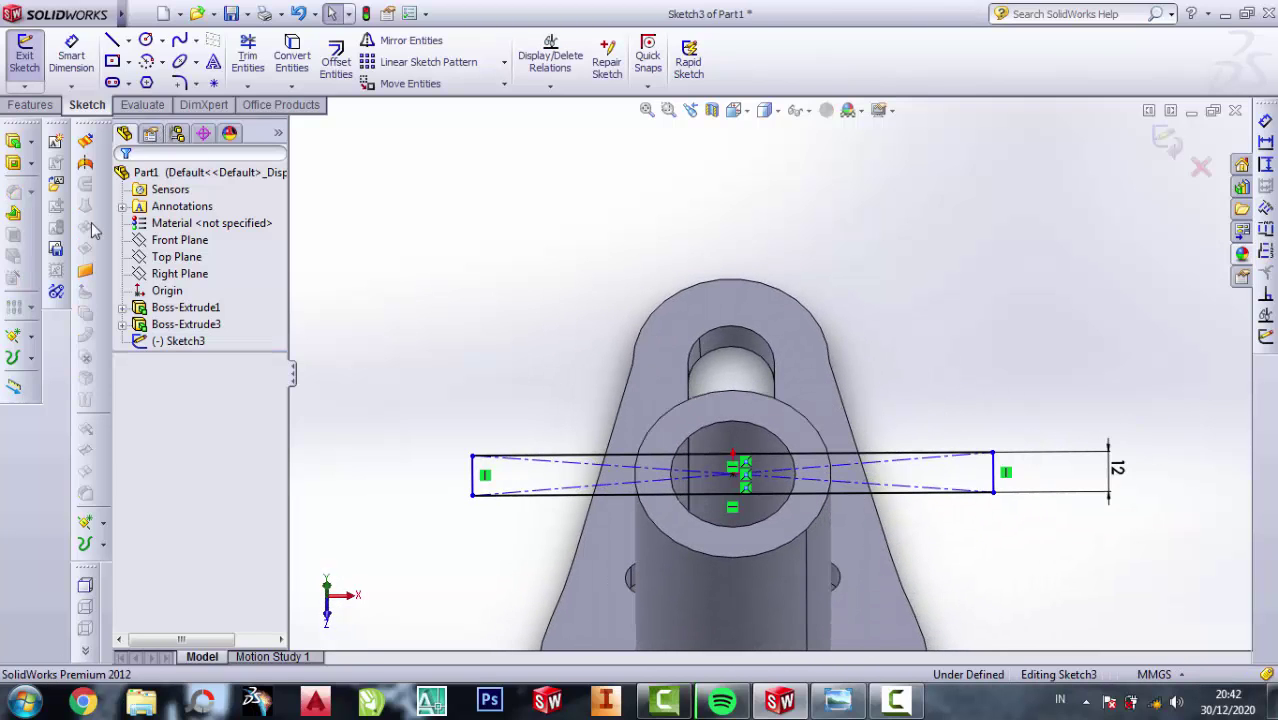
{"action": "left_click", "coordinate": [14, 162]}
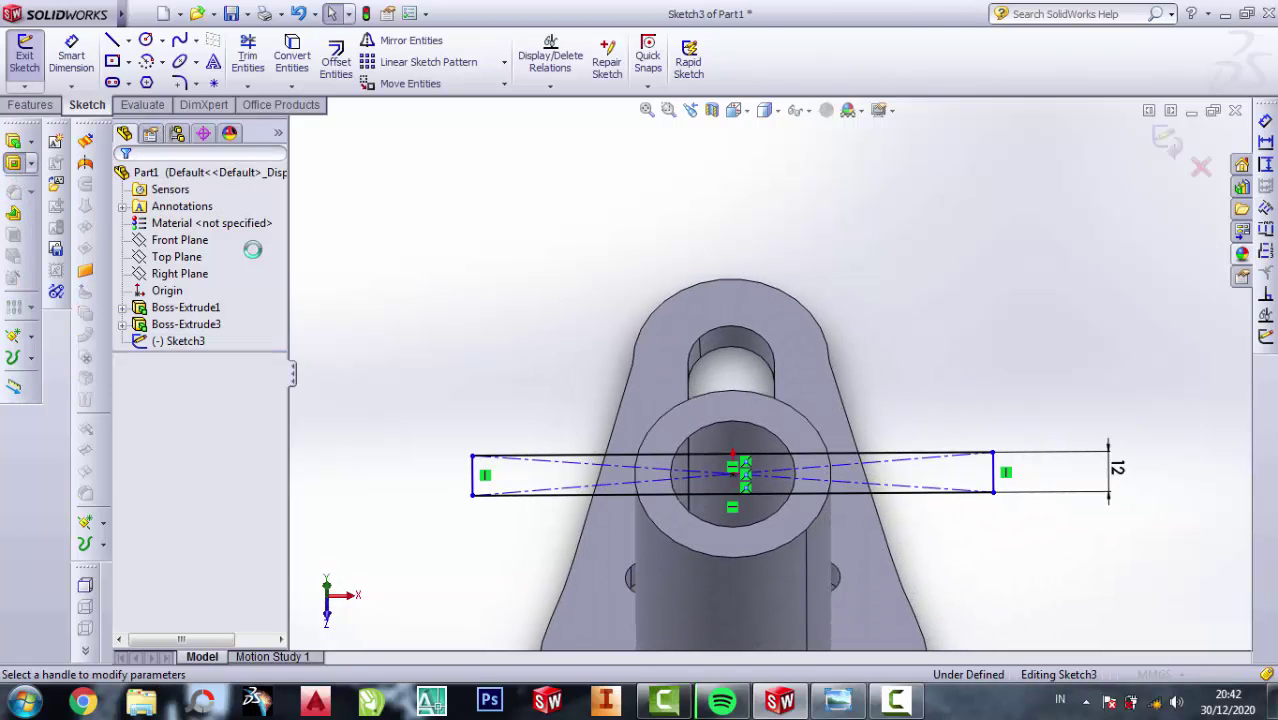
{"action": "type", "text": "20.00mm"}
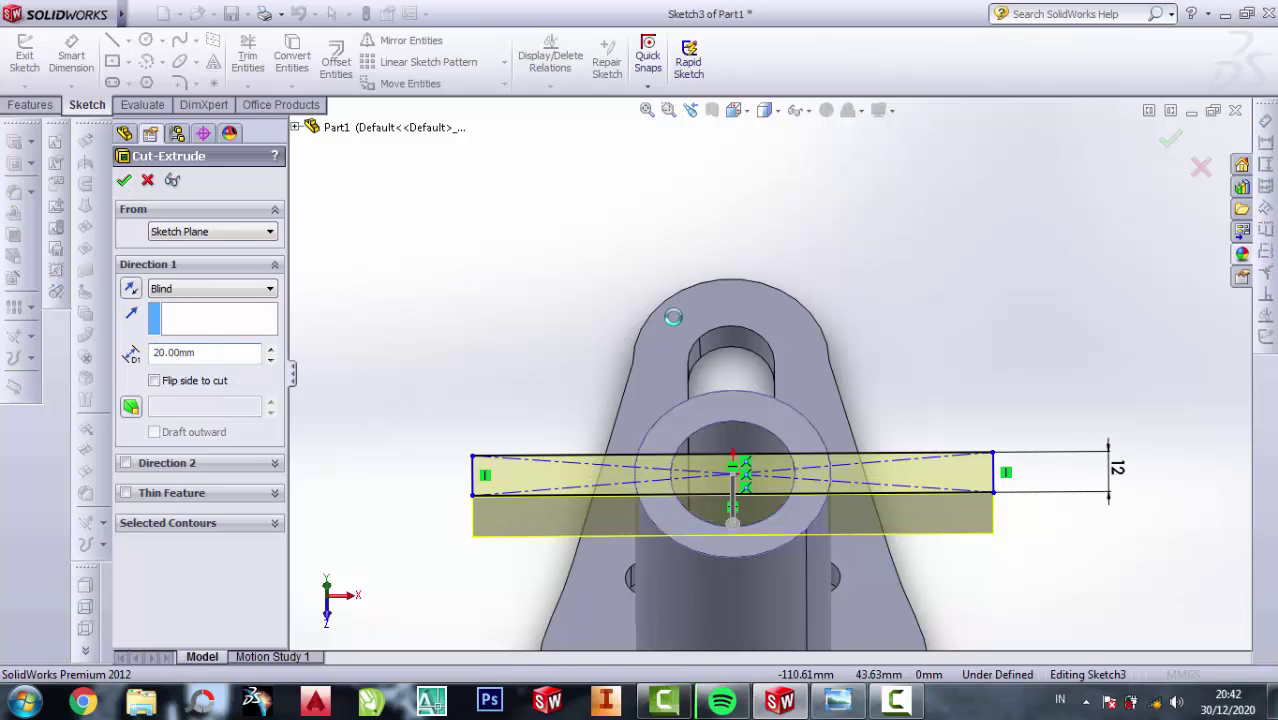
{"action": "left_click", "coordinate": [123, 180]}
{"action": "mouse_move", "coordinate": [735, 399]}
{"action": "middle_mouse_down"}
{"action": "mouse_move", "coordinate": [829, 428]}
{"action": "mouse_move", "coordinate": [722, 405]}
{"action": "middle_mouse_up"}
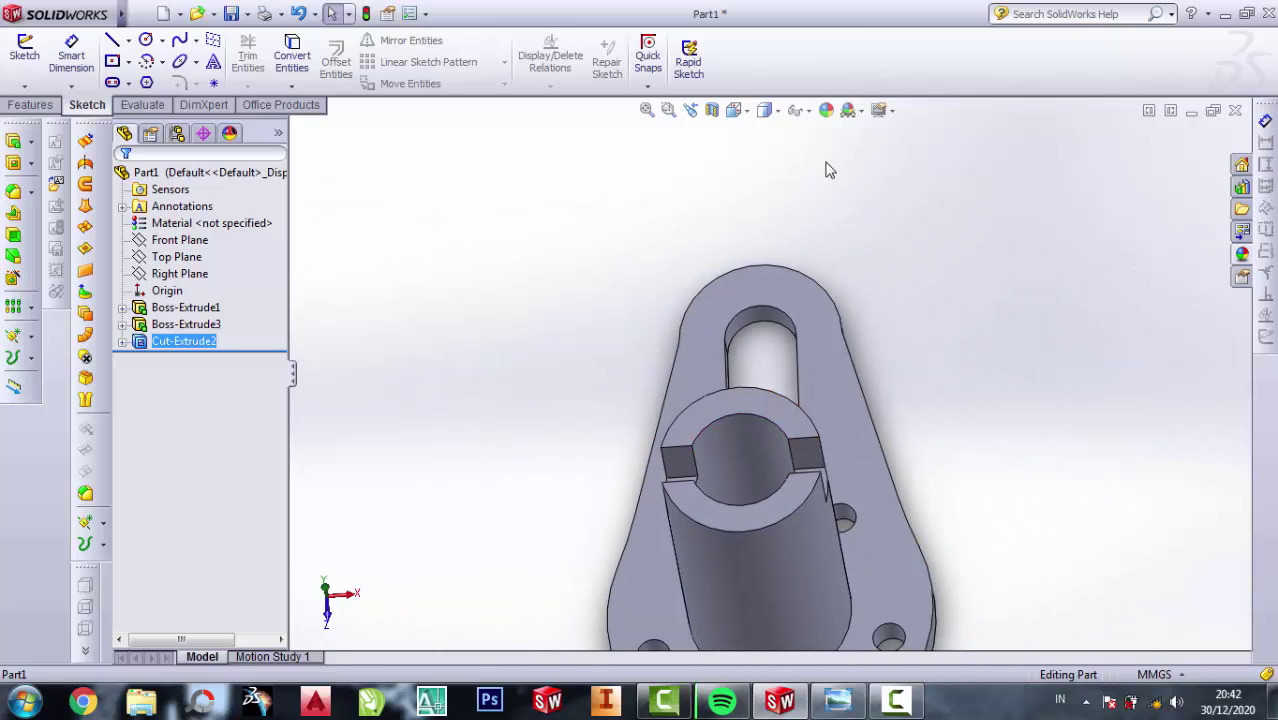
Switch to isometric view and orbit to inspect the part's underside.
{"action": "left_click", "coordinate": [734, 110]}
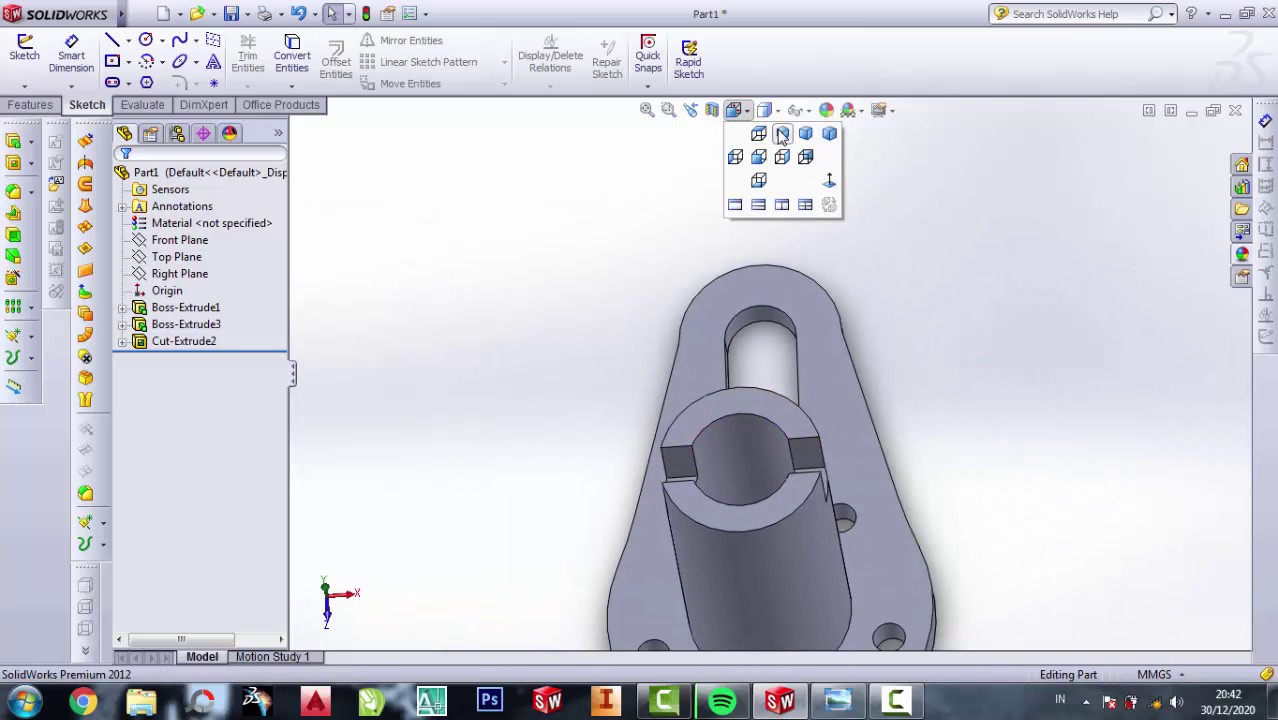
{"action": "left_click", "coordinate": [782, 135]}
{"action": "scroll", "coordinate": [887, 352], "scroll_direction": "down", "scroll_amount": 1}
{"action": "scroll", "coordinate": [946, 390], "scroll_direction": "down", "scroll_amount": 1}
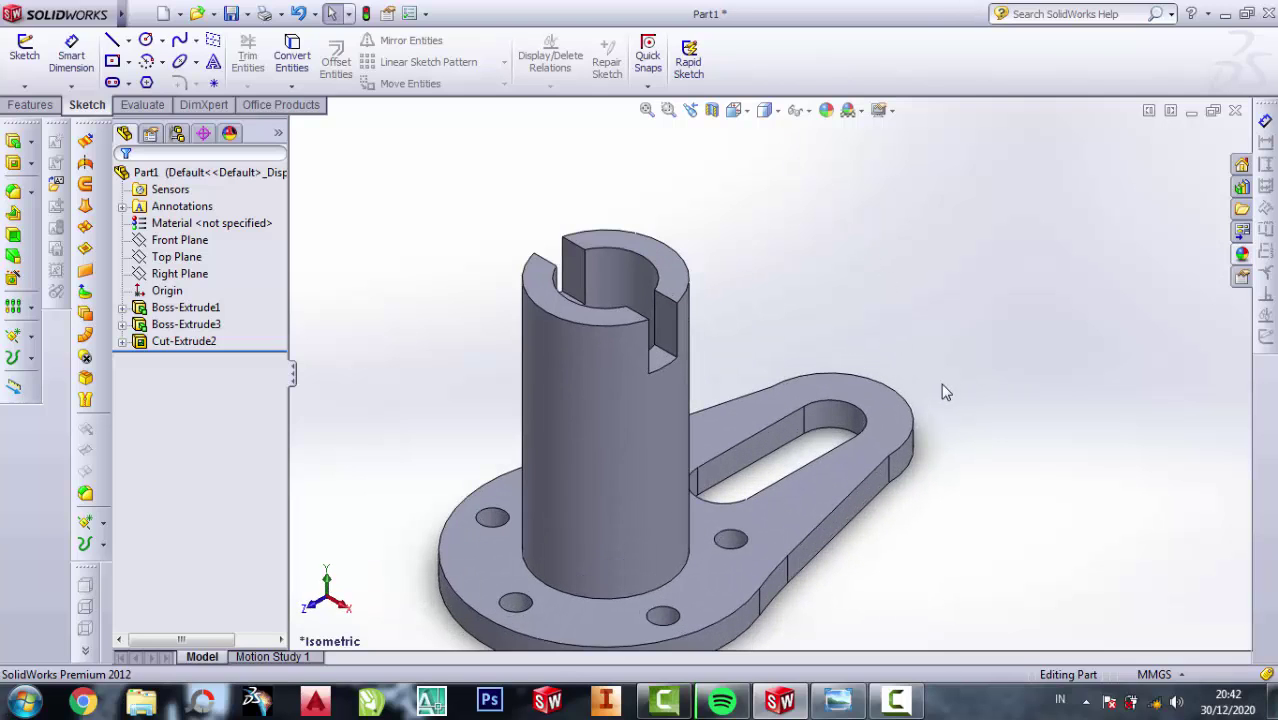
{"action": "scroll", "coordinate": [946, 392], "scroll_direction": "up", "scroll_amount": 1}
{"action": "mouse_move", "coordinate": [770, 593]}
{"action": "middle_mouse_down"}
{"action": "mouse_move", "coordinate": [733, 345]}
{"action": "mouse_move", "coordinate": [735, 463]}
{"action": "mouse_move", "coordinate": [770, 562]}
{"action": "middle_mouse_up"}
{"action": "scroll", "coordinate": [905, 360], "scroll_direction": "up", "scroll_amount": 1}
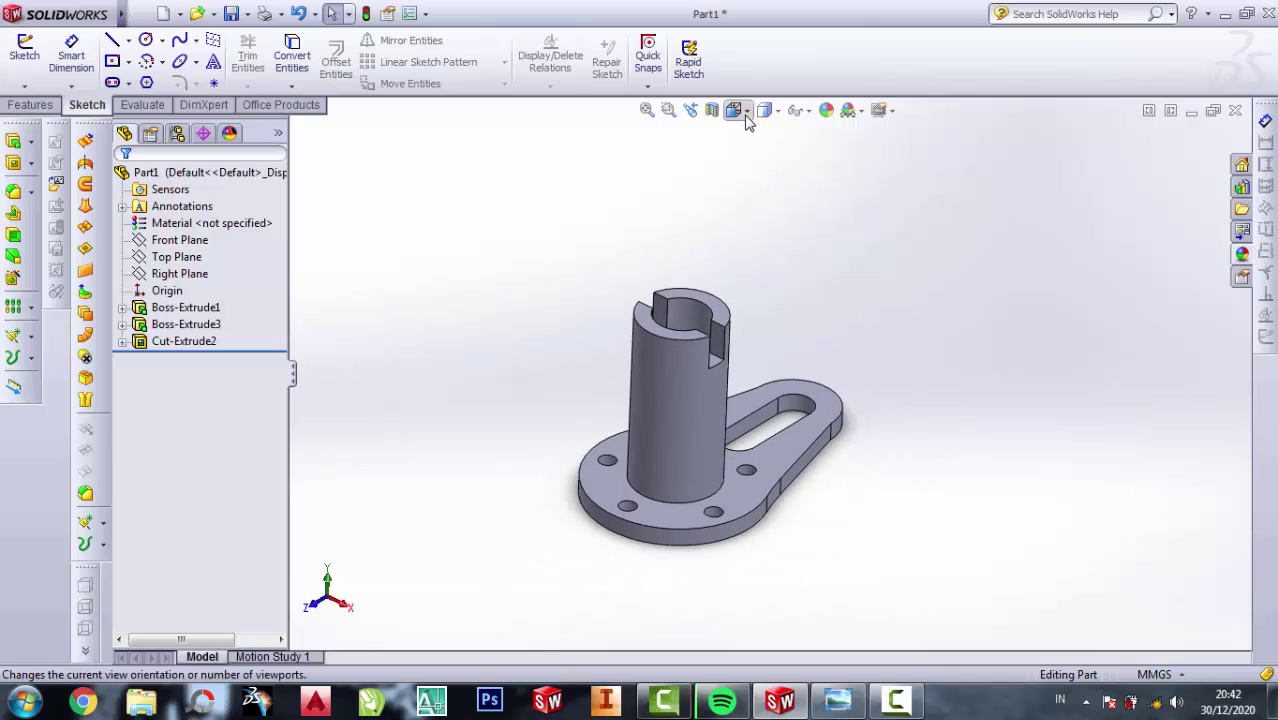
Switch to trimetric view and compare the part with the reference drawing.
{"action": "left_click", "coordinate": [734, 110]}
{"action": "left_click", "coordinate": [803, 137]}
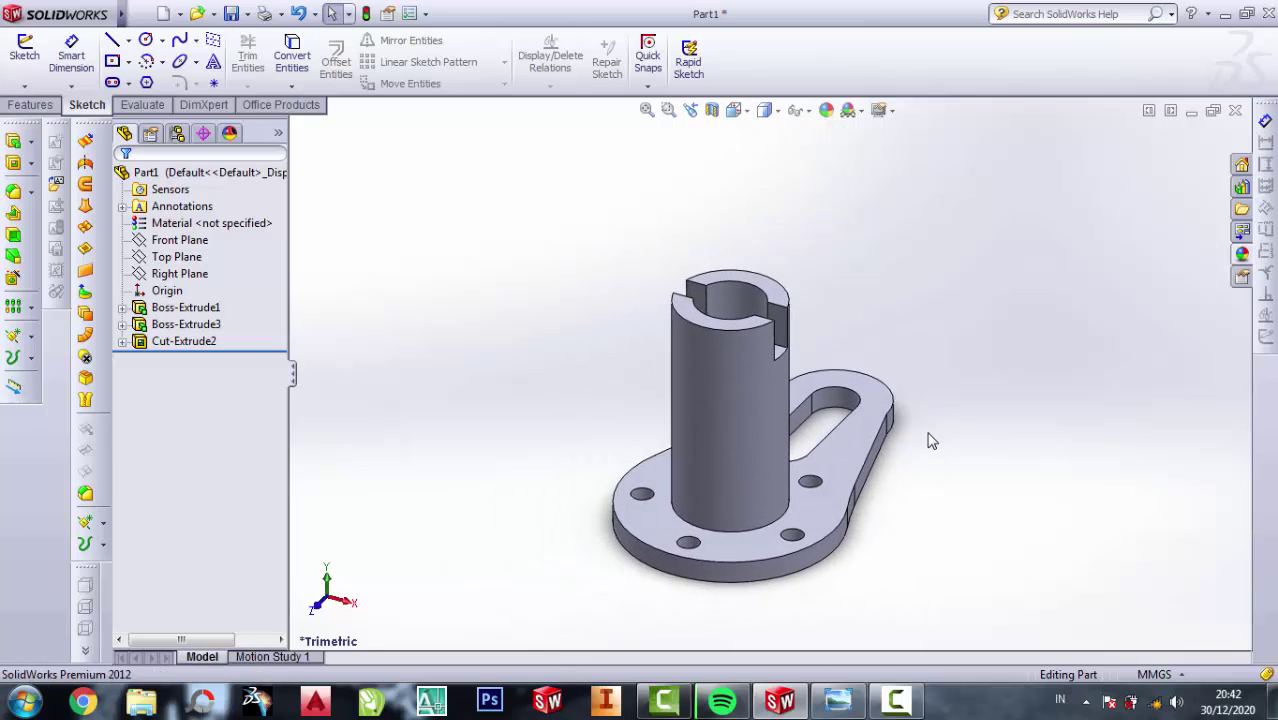
{"action": "scroll", "coordinate": [927, 436], "scroll_direction": "up", "scroll_amount": 1}
{"action": "scroll", "coordinate": [921, 442], "scroll_direction": "down", "scroll_amount": 1}
{"action": "scroll", "coordinate": [864, 428], "scroll_direction": "down", "scroll_amount": 1}
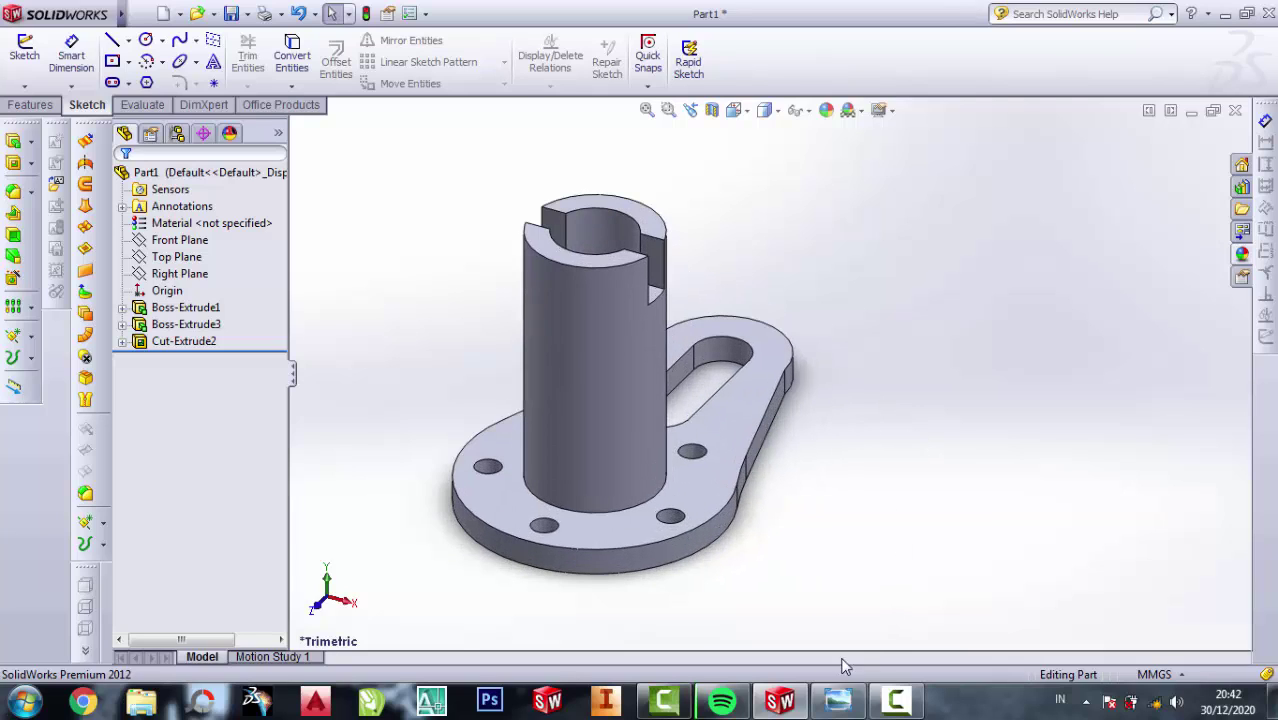
{"action": "left_click", "coordinate": [838, 700]}
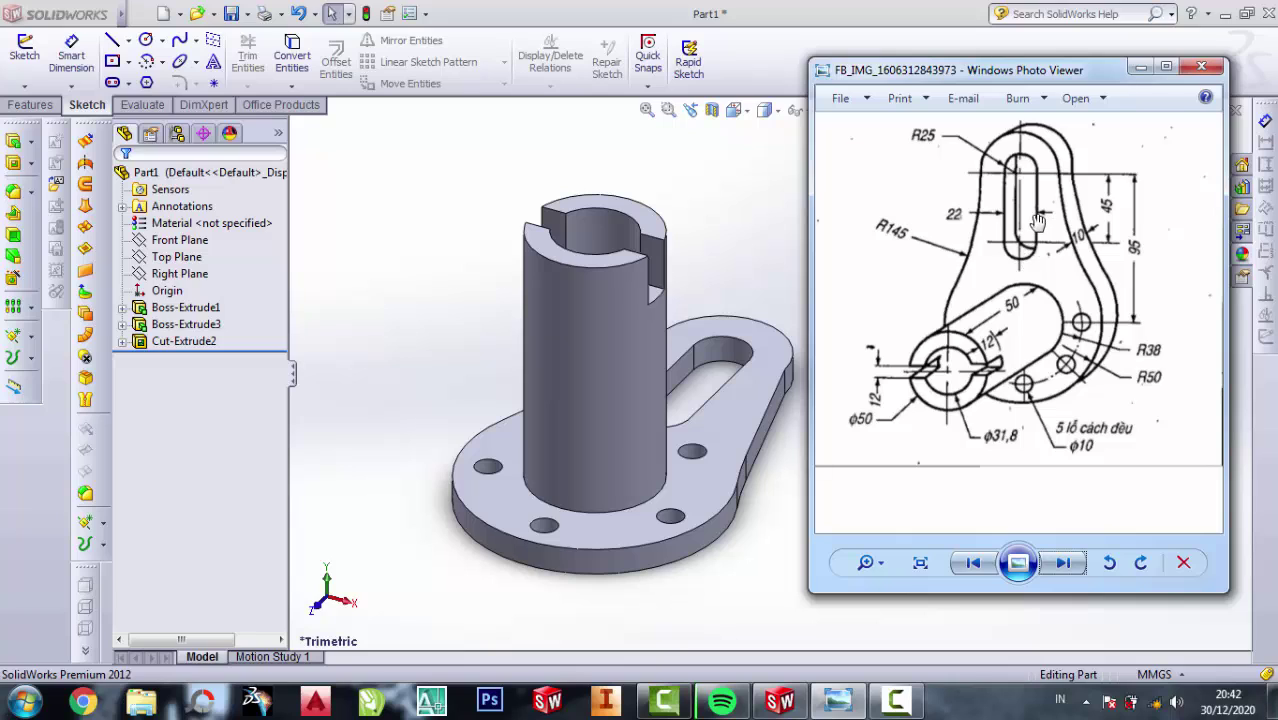
{"action": "left_click", "coordinate": [1140, 67]}
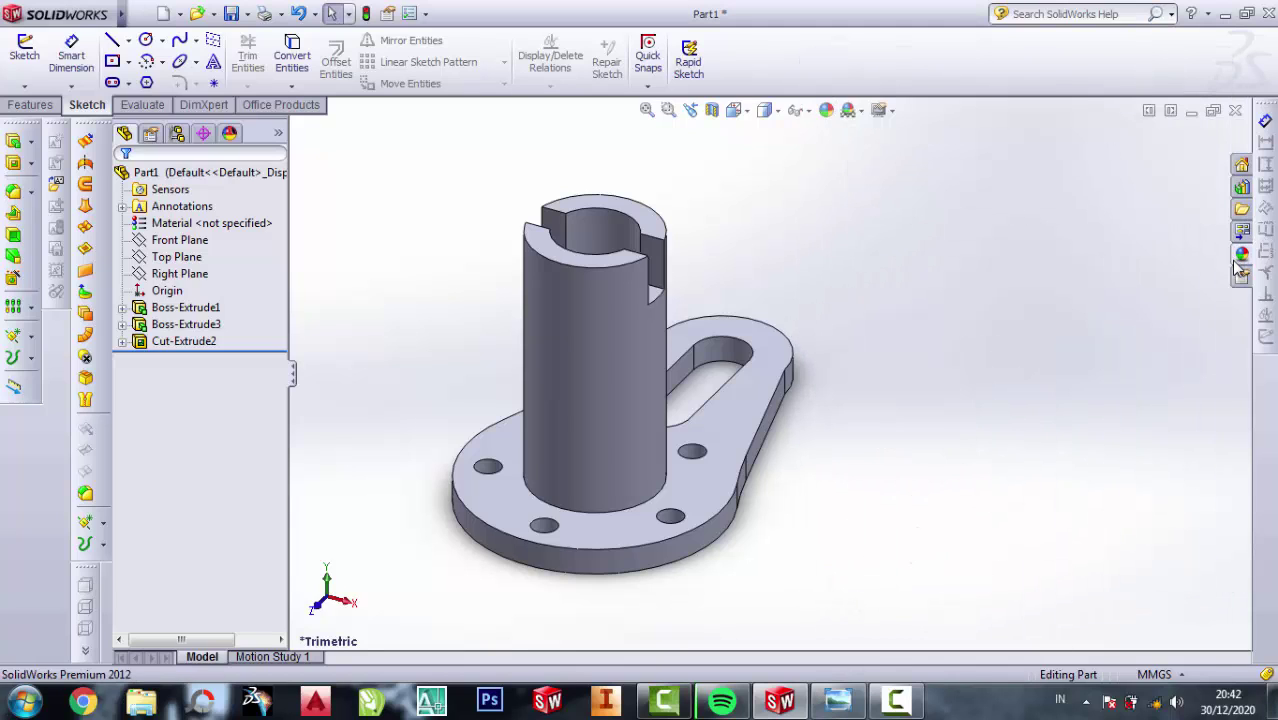
Apply brushed aluminum from Appearances > Metal > Aluminum, after trying polished aluminum.
{"action": "left_click", "coordinate": [1240, 256]}
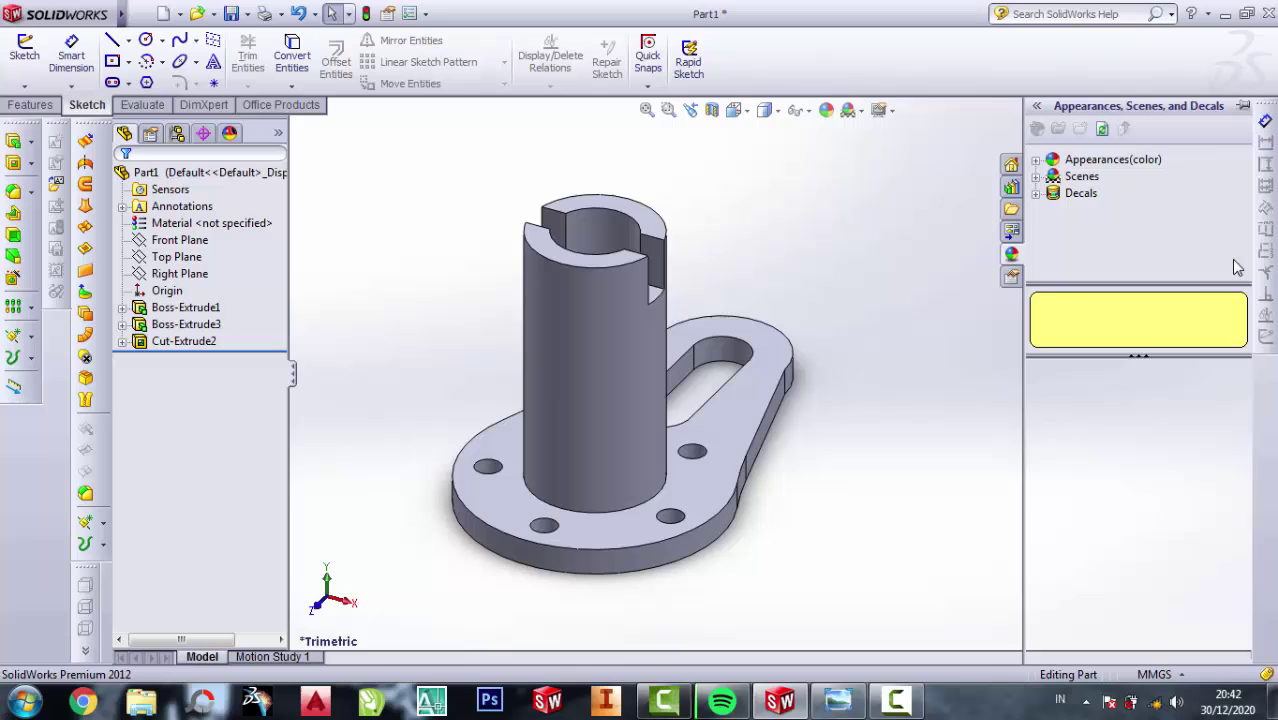
{"action": "left_click", "coordinate": [1036, 162]}
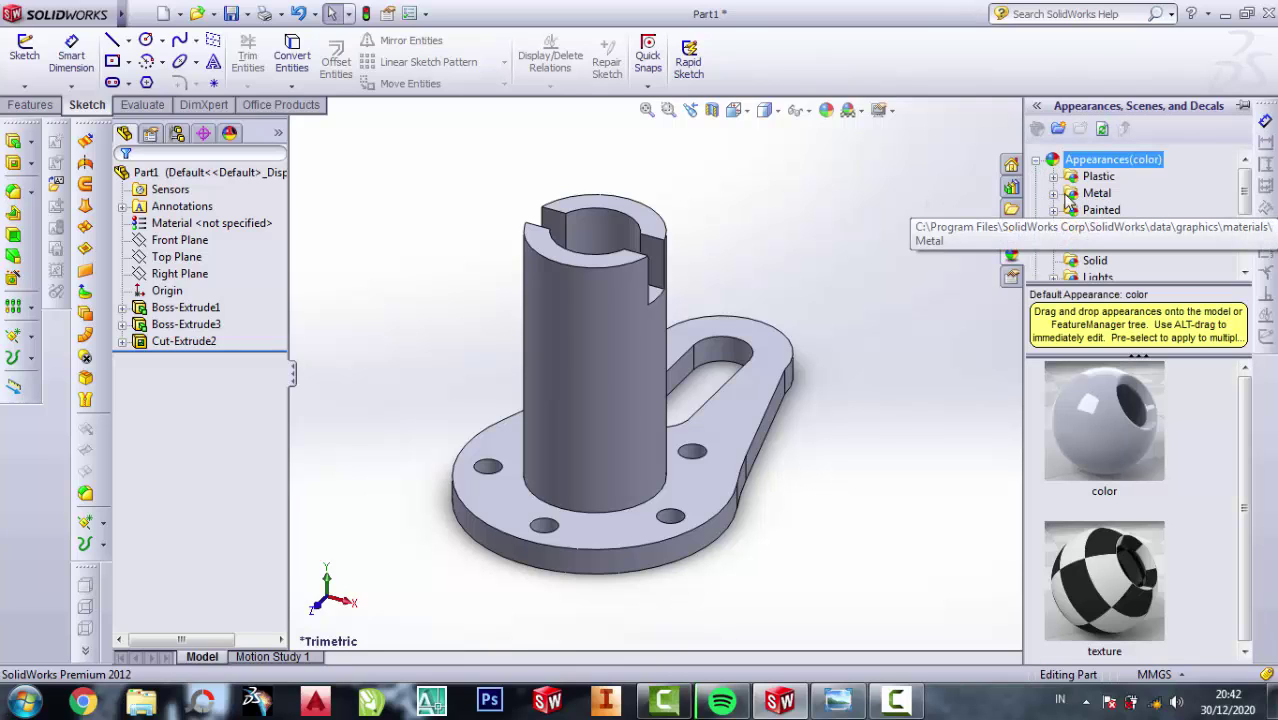
{"action": "left_click", "coordinate": [1053, 193]}
{"action": "left_click", "coordinate": [1127, 212]}
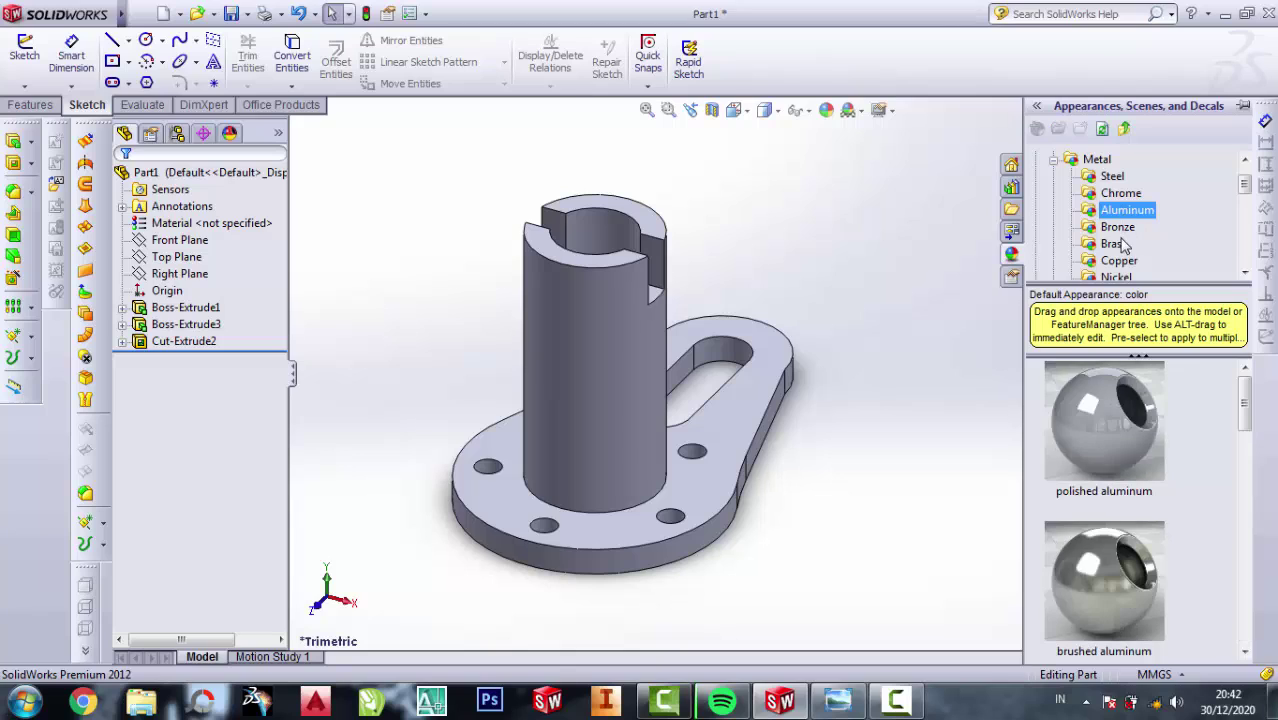
{"action": "left_click", "coordinate": [1104, 415]}
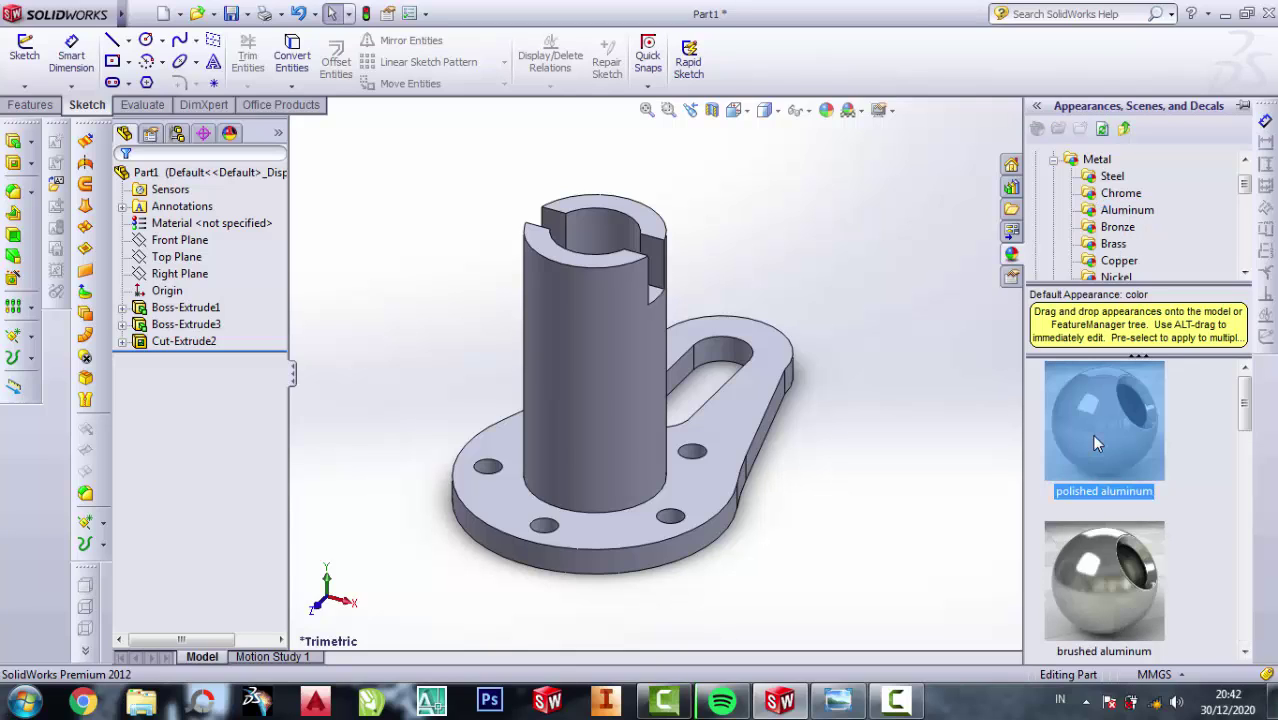
{"action": "left_click", "coordinate": [1120, 598]}
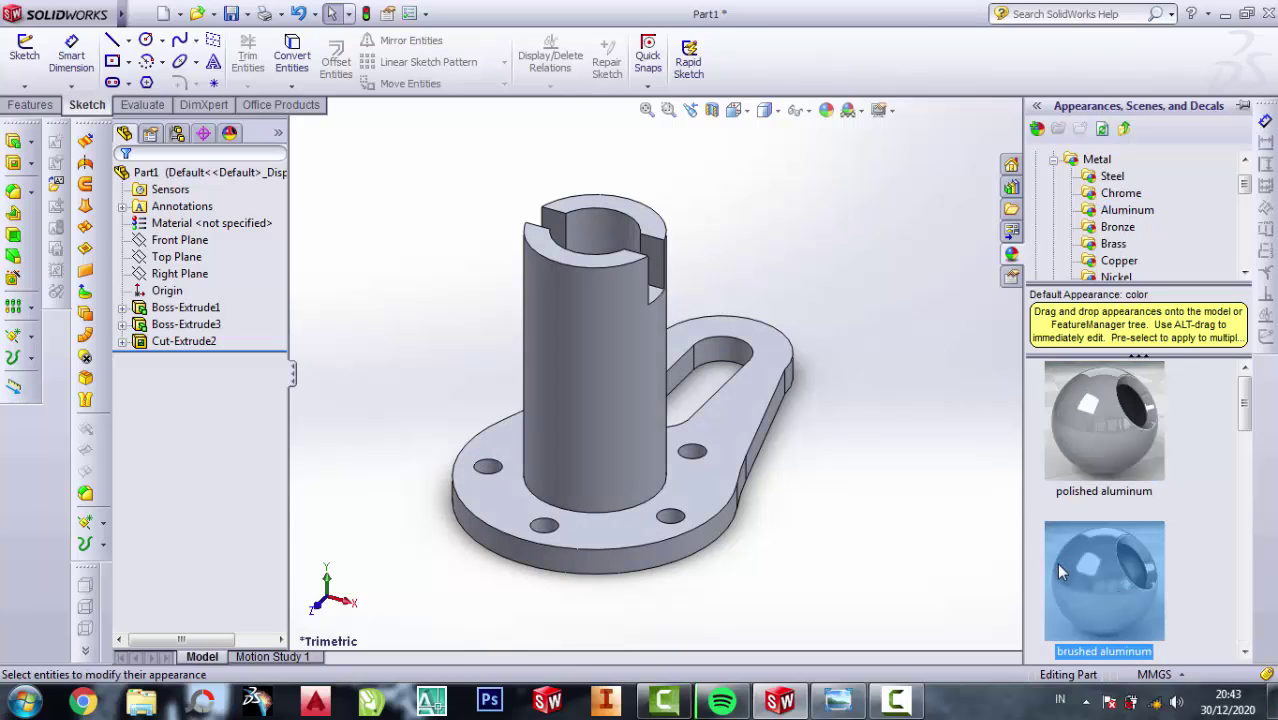
{"action": "scroll", "coordinate": [1061, 571], "scroll_direction": "down", "scroll_amount": 1}
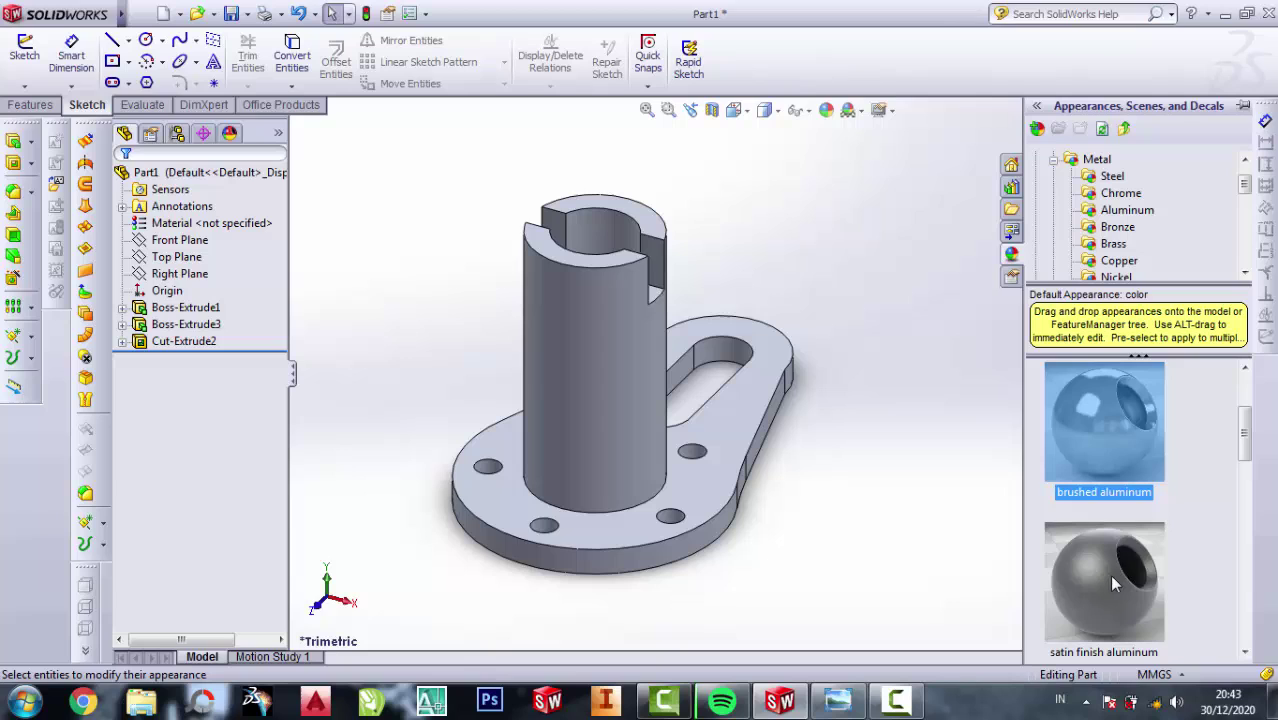
Try the Ambient Only scene, then apply a light studio scene with a grey backdrop.
{"action": "left_click", "coordinate": [859, 110]}
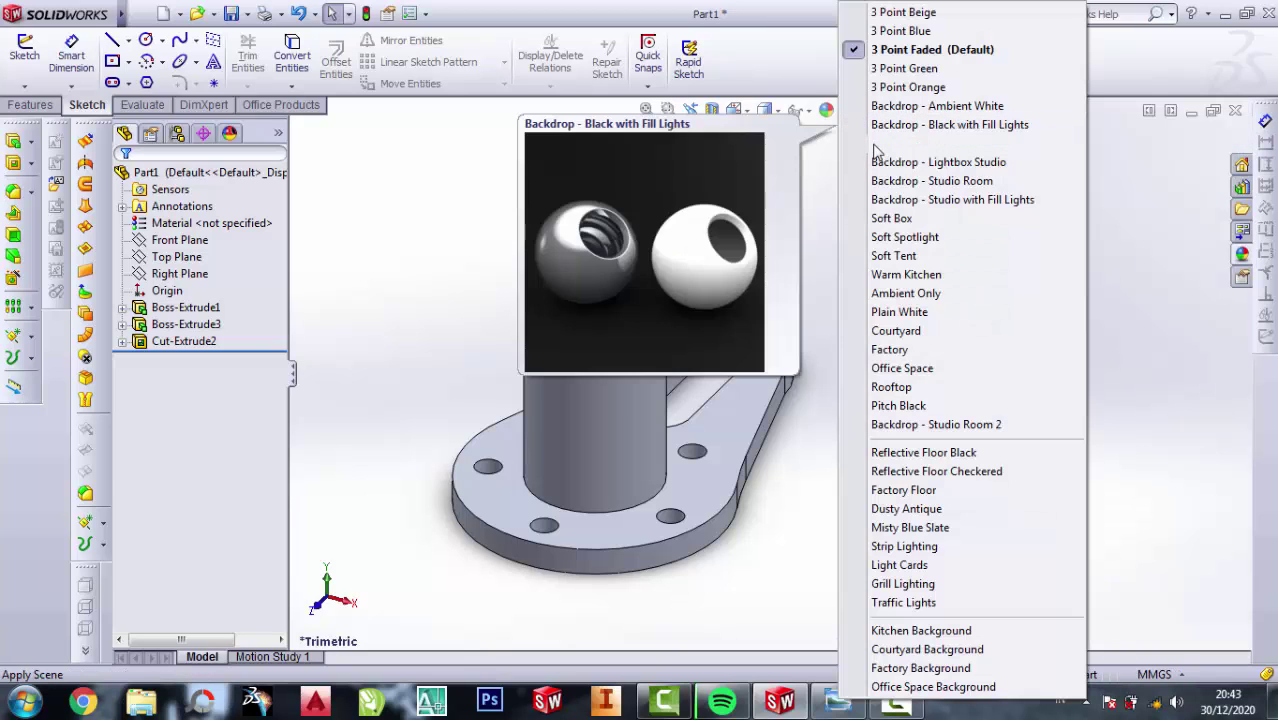
{"action": "left_click", "coordinate": [900, 293]}
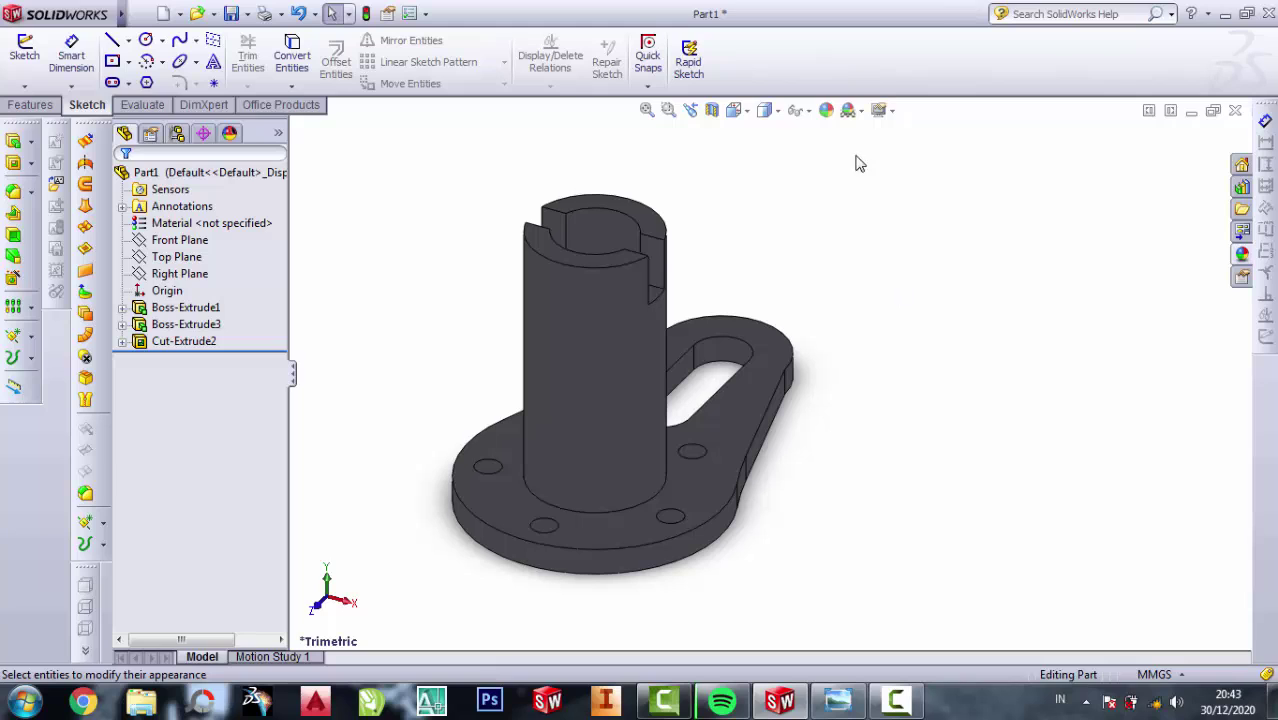
{"action": "left_click", "coordinate": [858, 112]}
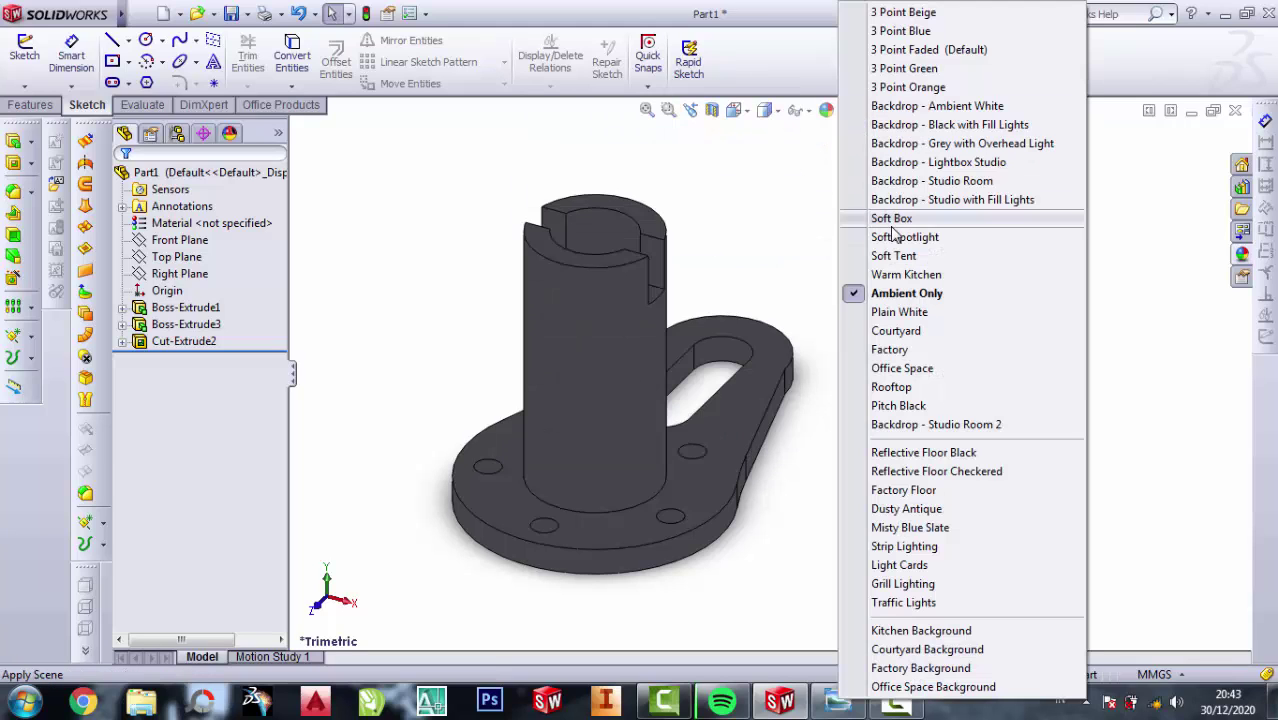
{"action": "left_click", "coordinate": [893, 226]}
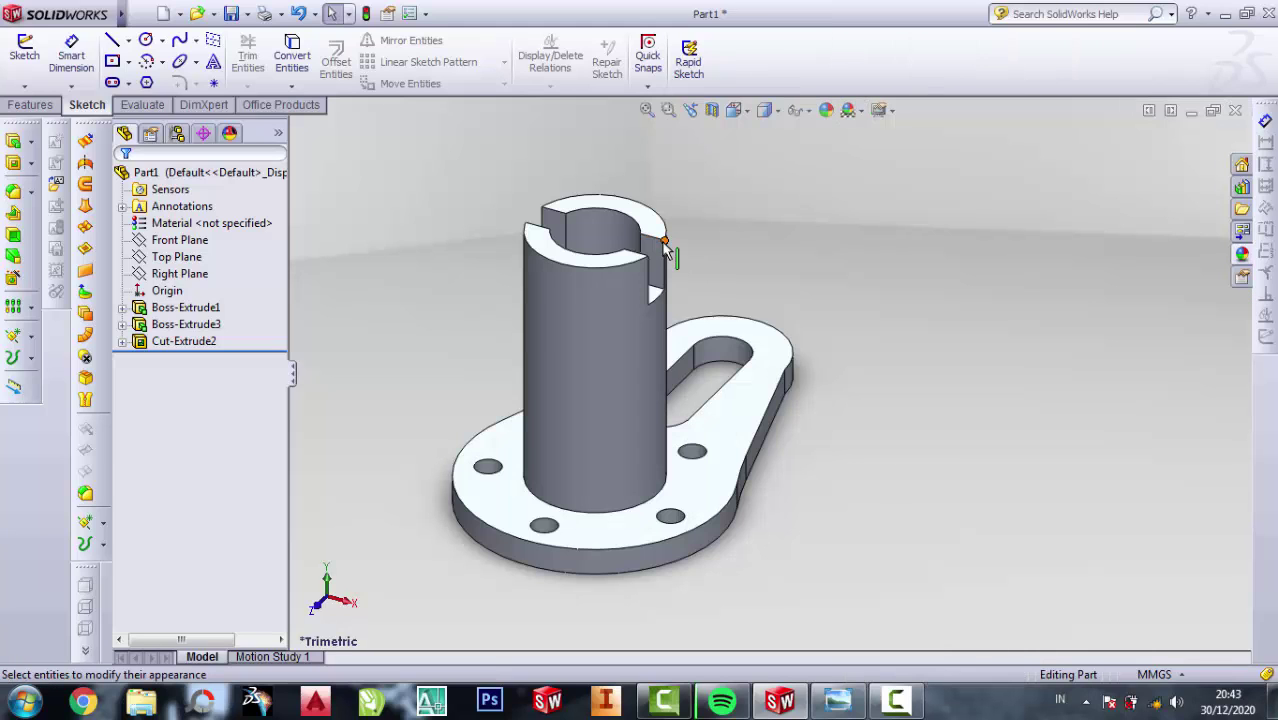
Zoom the view and reopen the reference drawing alongside the part.
{"action": "scroll", "coordinate": [745, 268], "scroll_direction": "down", "scroll_amount": 2}
{"action": "scroll", "coordinate": [745, 268], "scroll_direction": "down", "scroll_amount": 1}
{"action": "scroll", "coordinate": [841, 385], "scroll_direction": "up", "scroll_amount": 2}
{"action": "scroll", "coordinate": [842, 462], "scroll_direction": "down", "scroll_amount": 2}
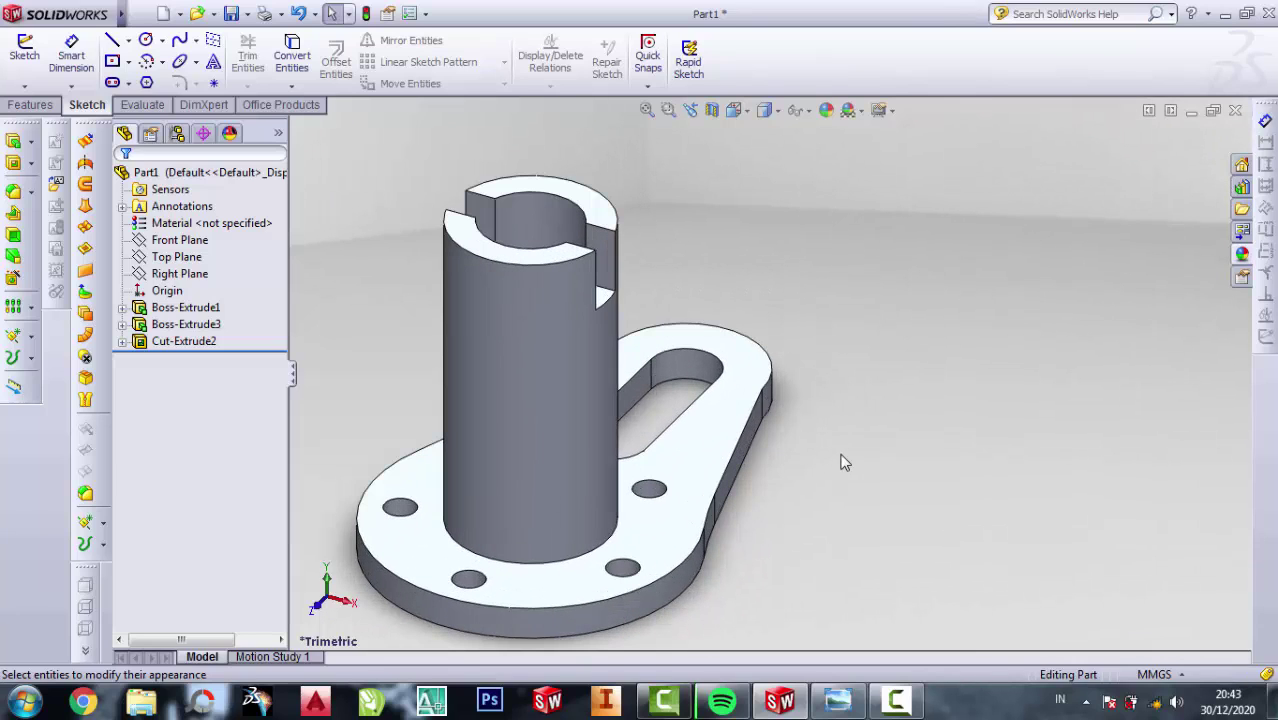
{"action": "left_click", "coordinate": [843, 710]}
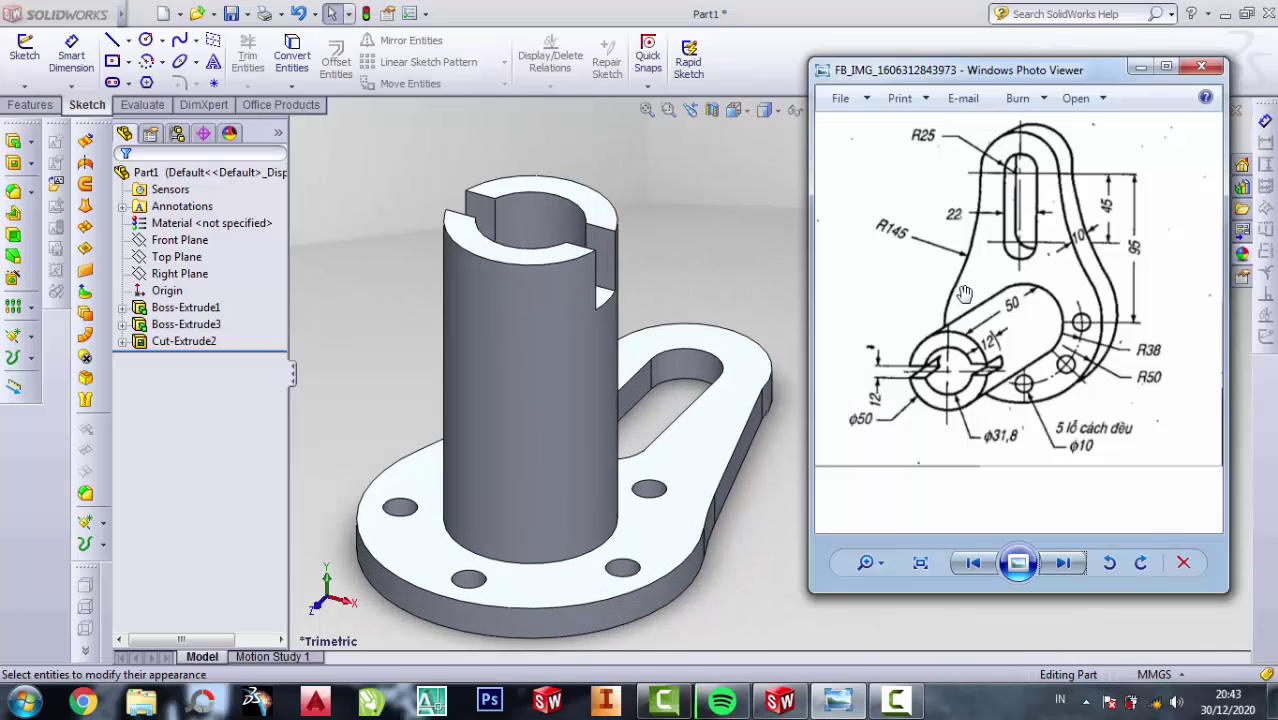